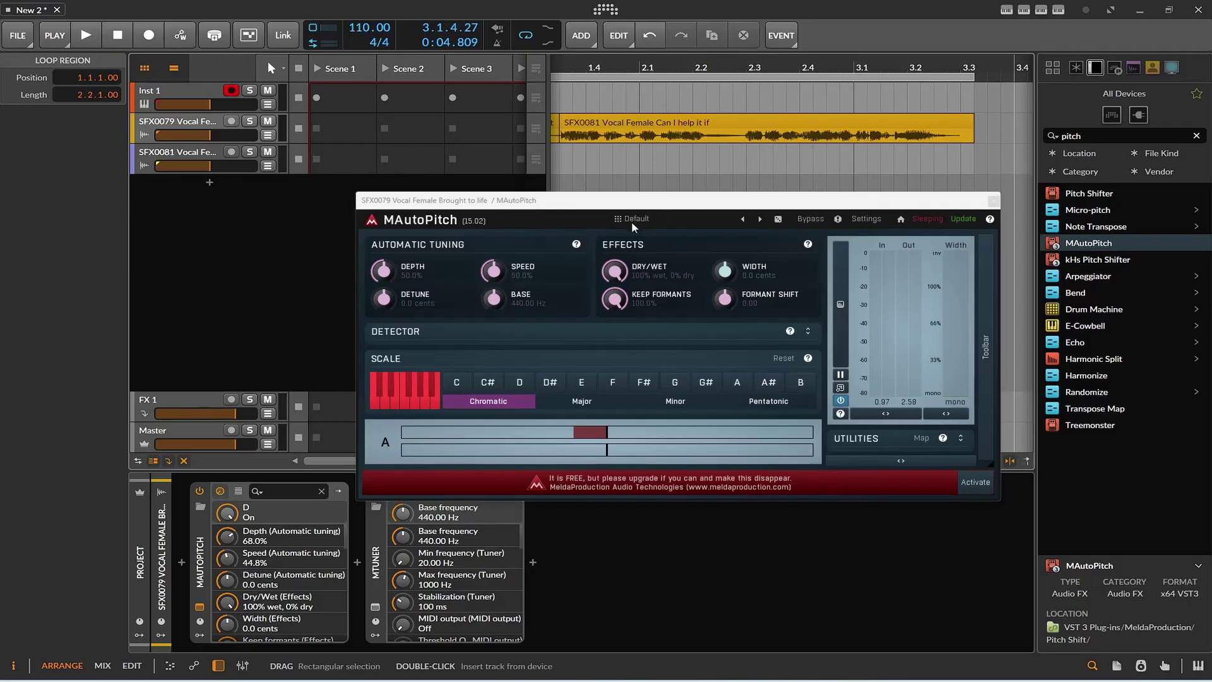
click(705, 131)
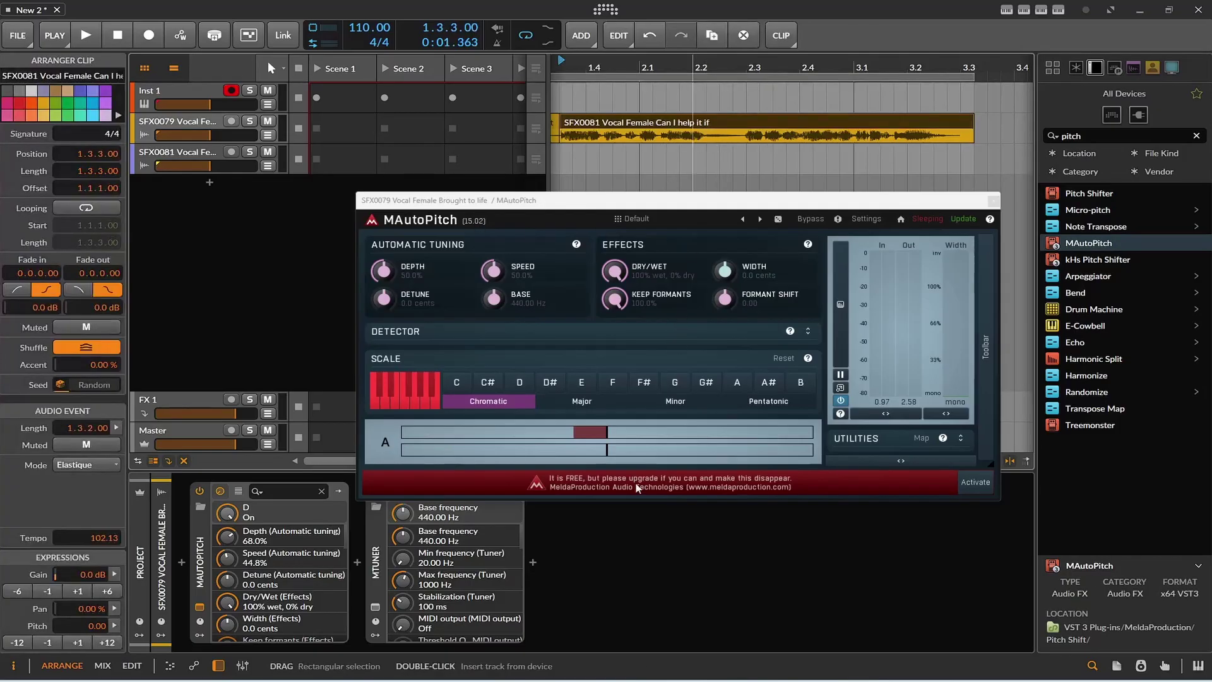
drag(955, 203, 528, 319)
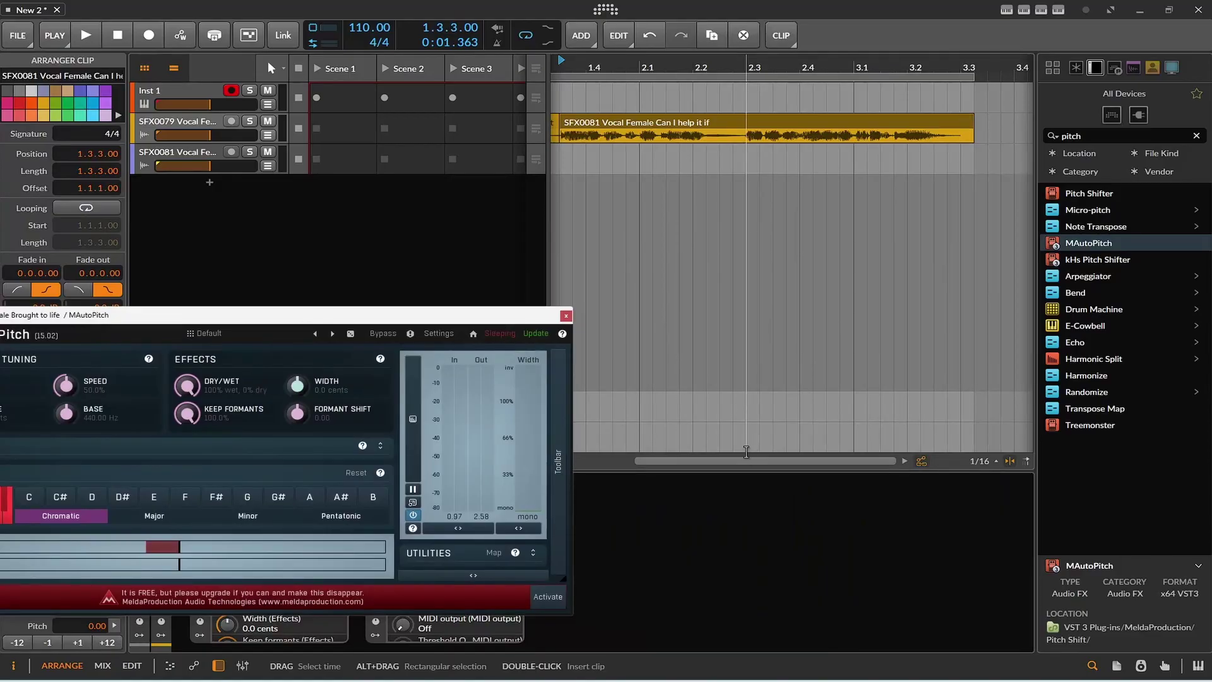
scroll(747, 427, left, 3)
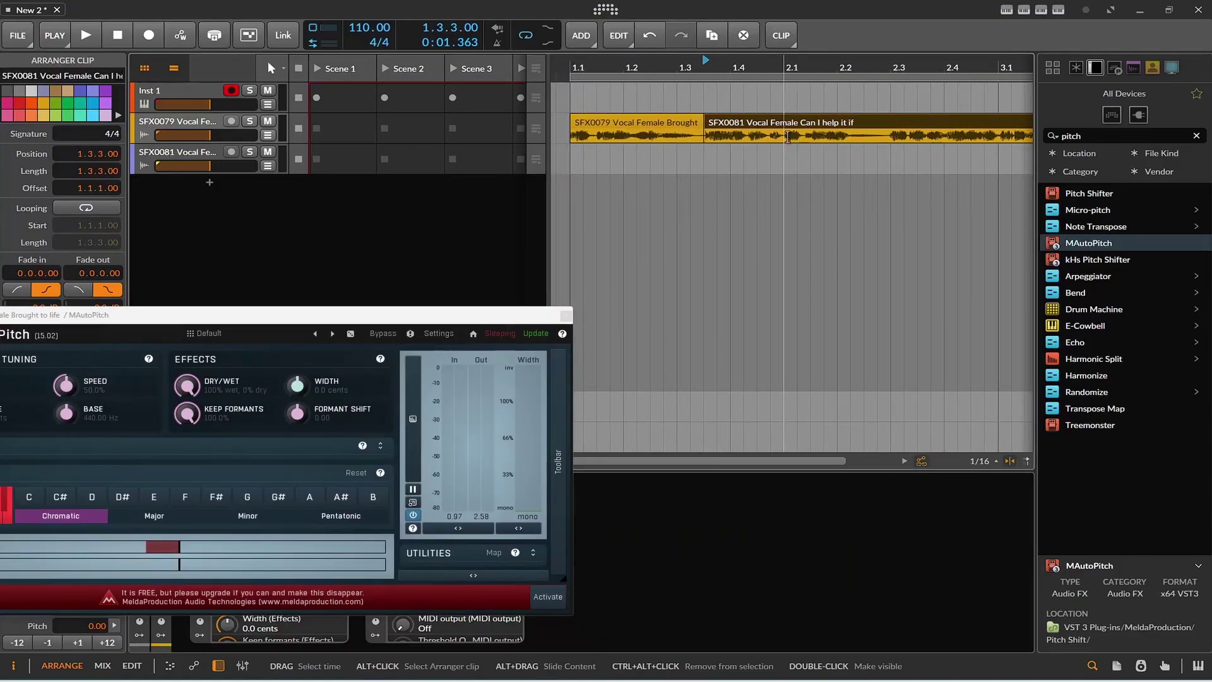
drag(227, 315, 512, 199)
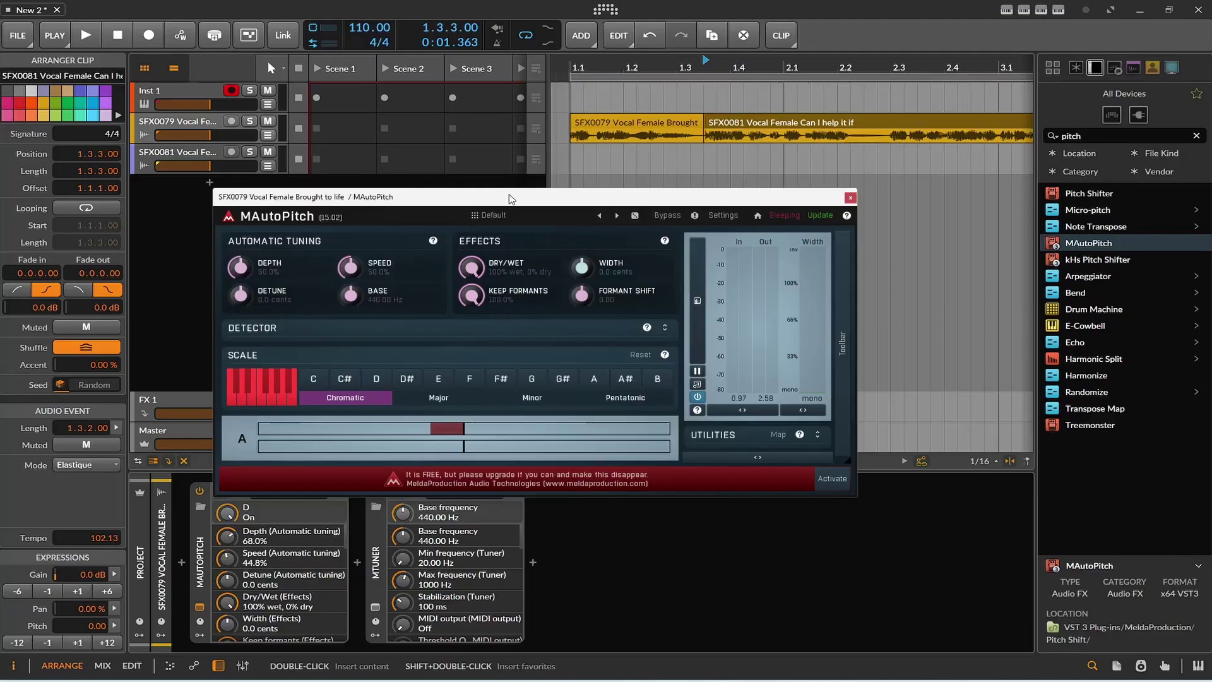
Step: Search the devices for "KON" and load Kontakt 7 onto the Inst 1 track
click(959, 138)
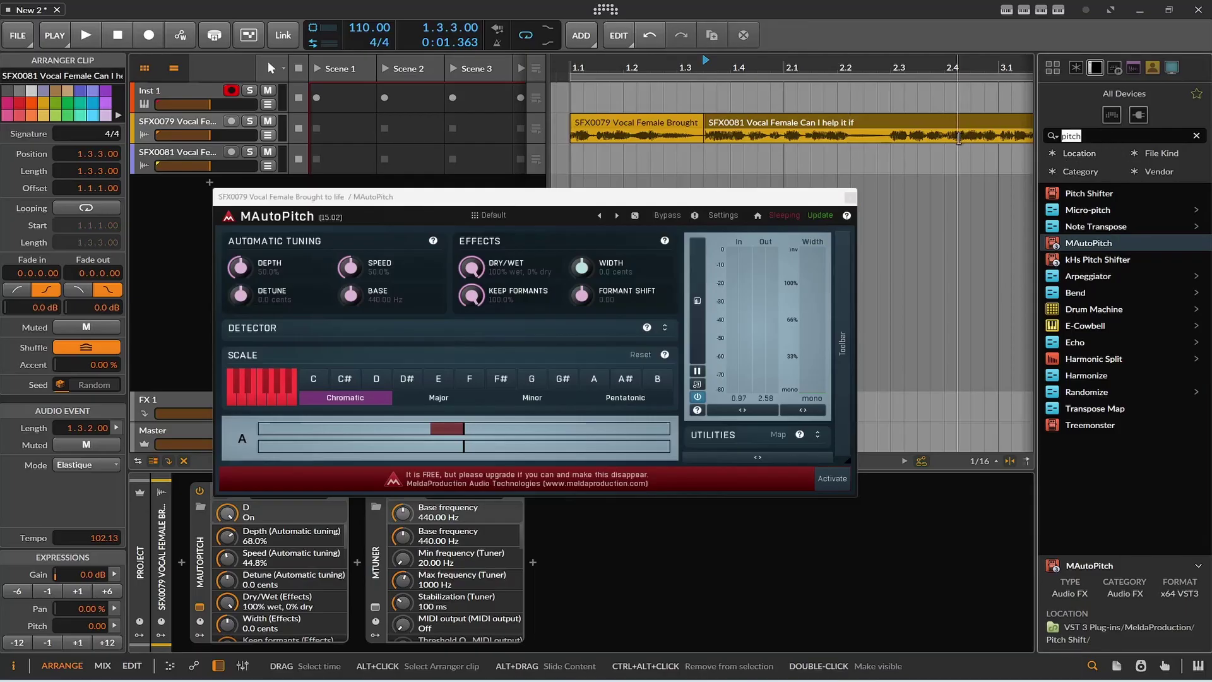
text(KON)
drag(1104, 209, 187, 102)
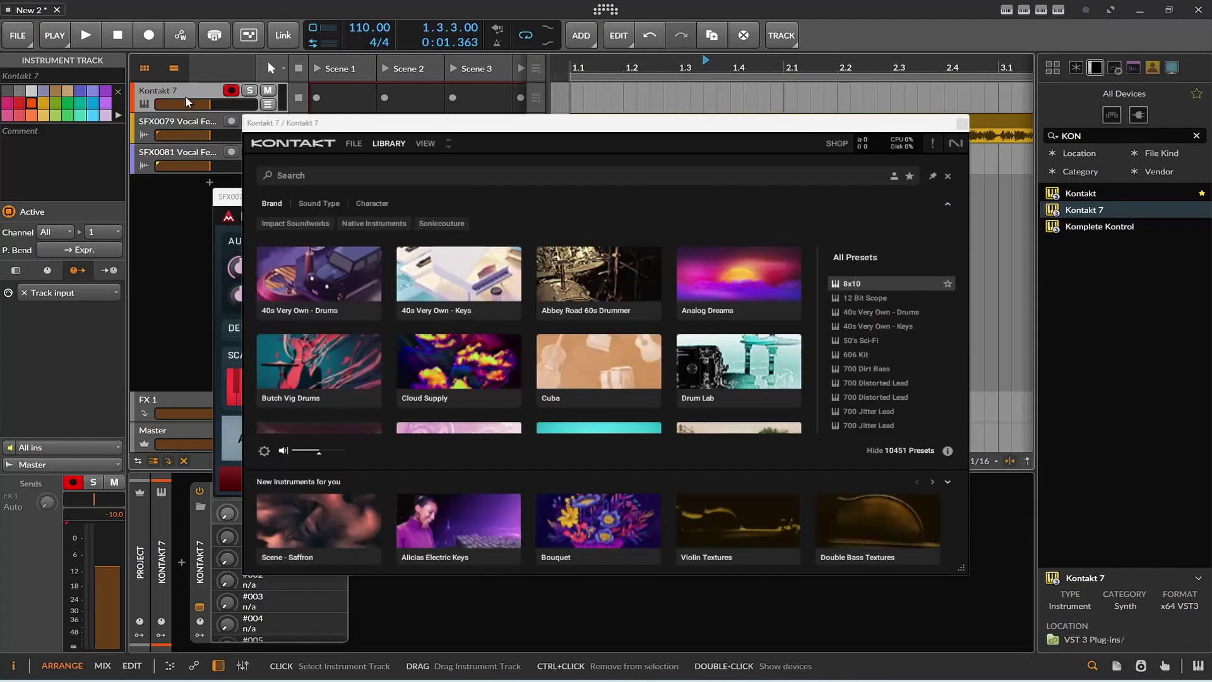
Step: Switch Kontakt 7 to the rack view and load the ETHERA EVI TRUE LEGATO.nki instrument
click(419, 144)
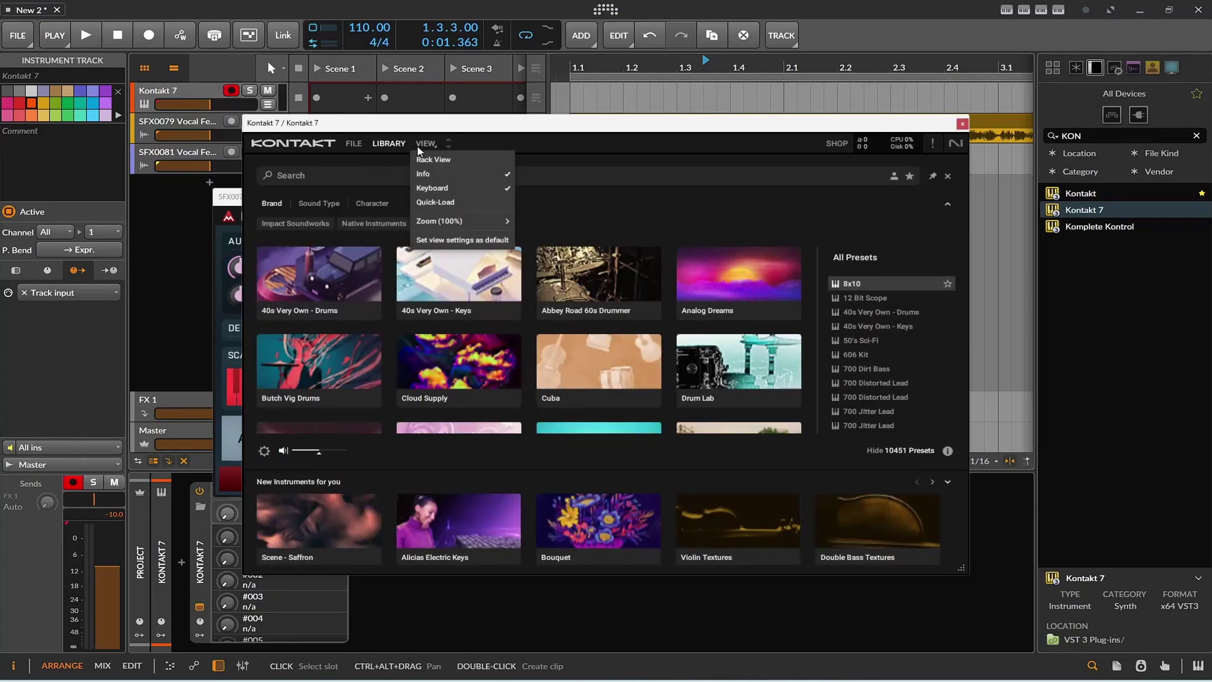
click(430, 157)
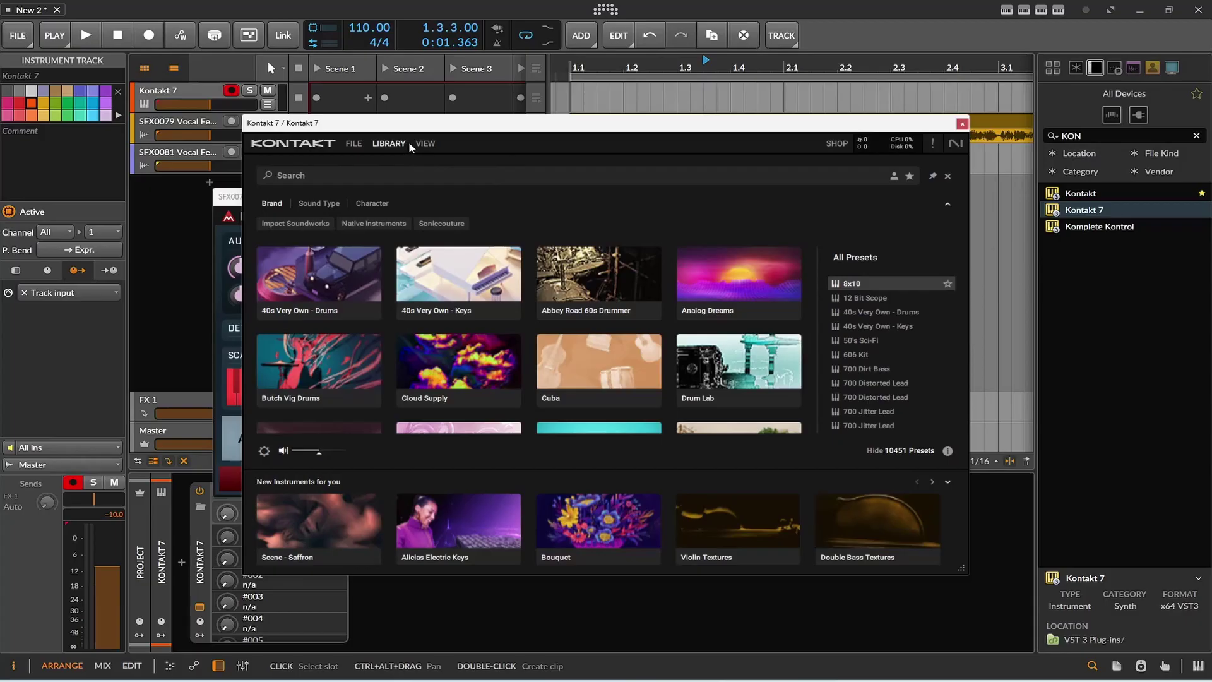
click(425, 143)
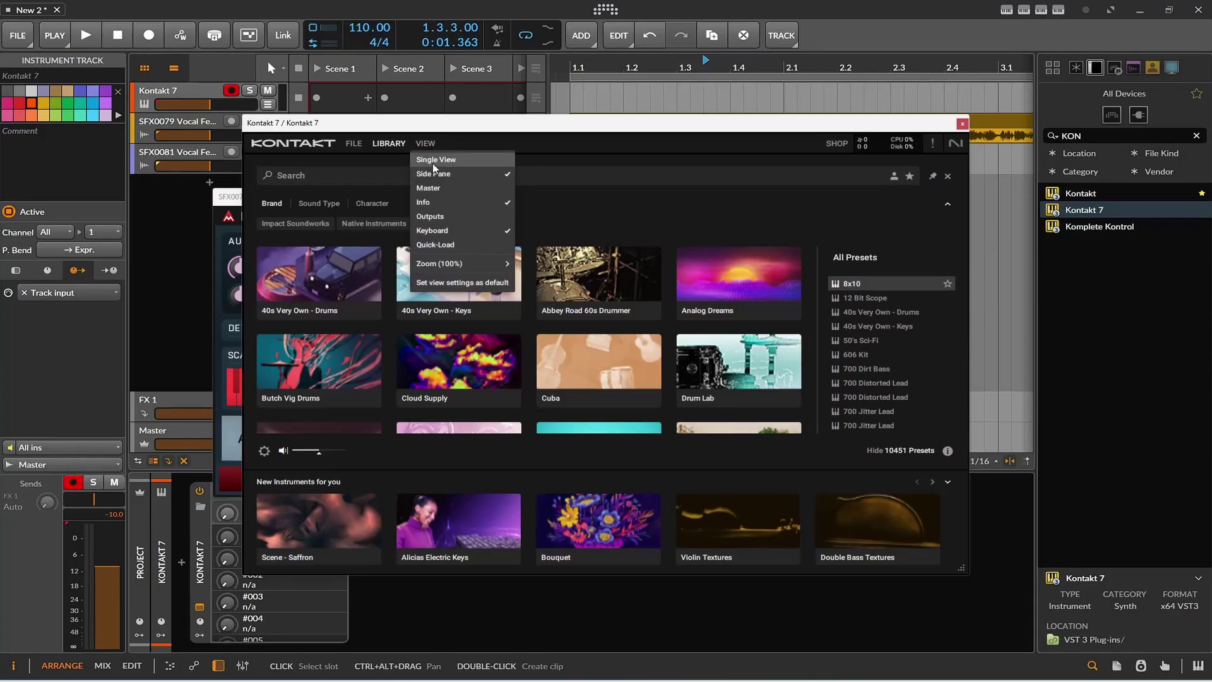
click(433, 162)
click(422, 144)
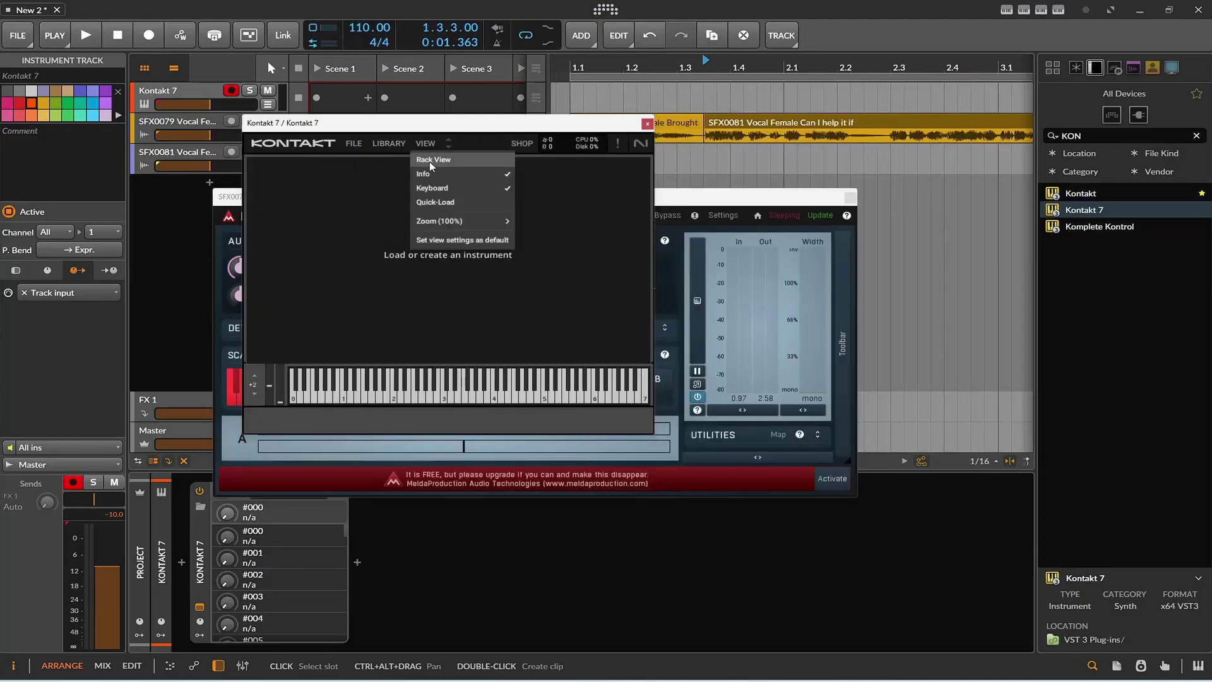
click(429, 162)
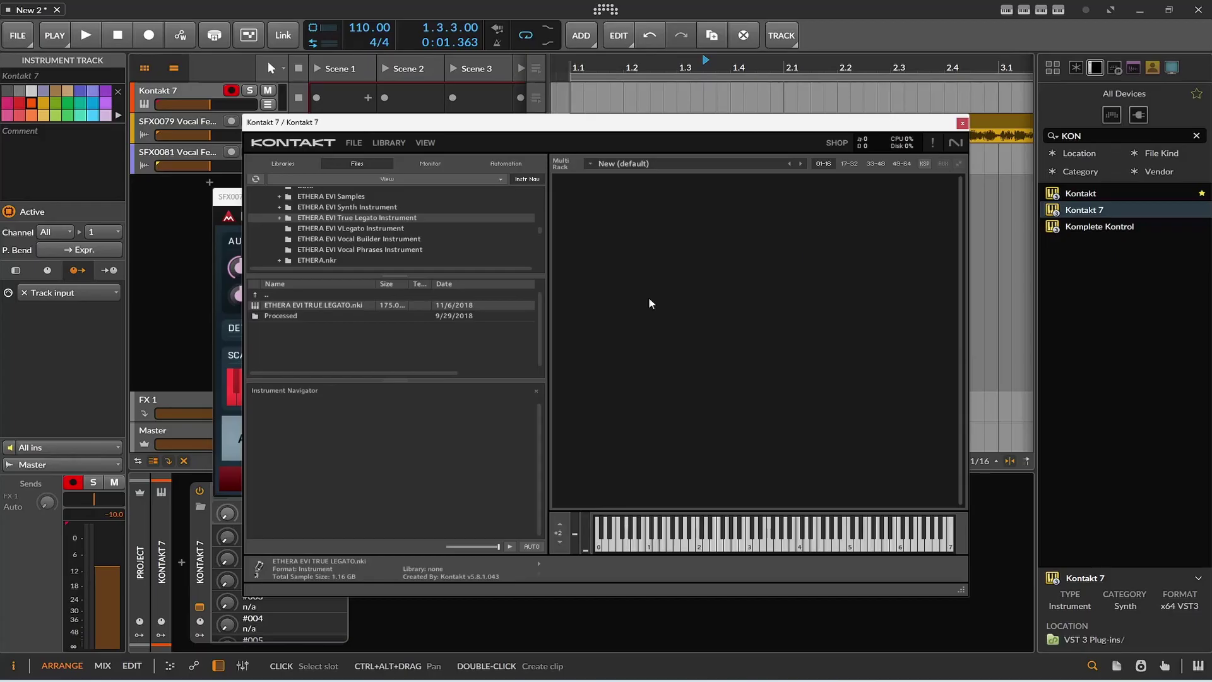
double_click(315, 309)
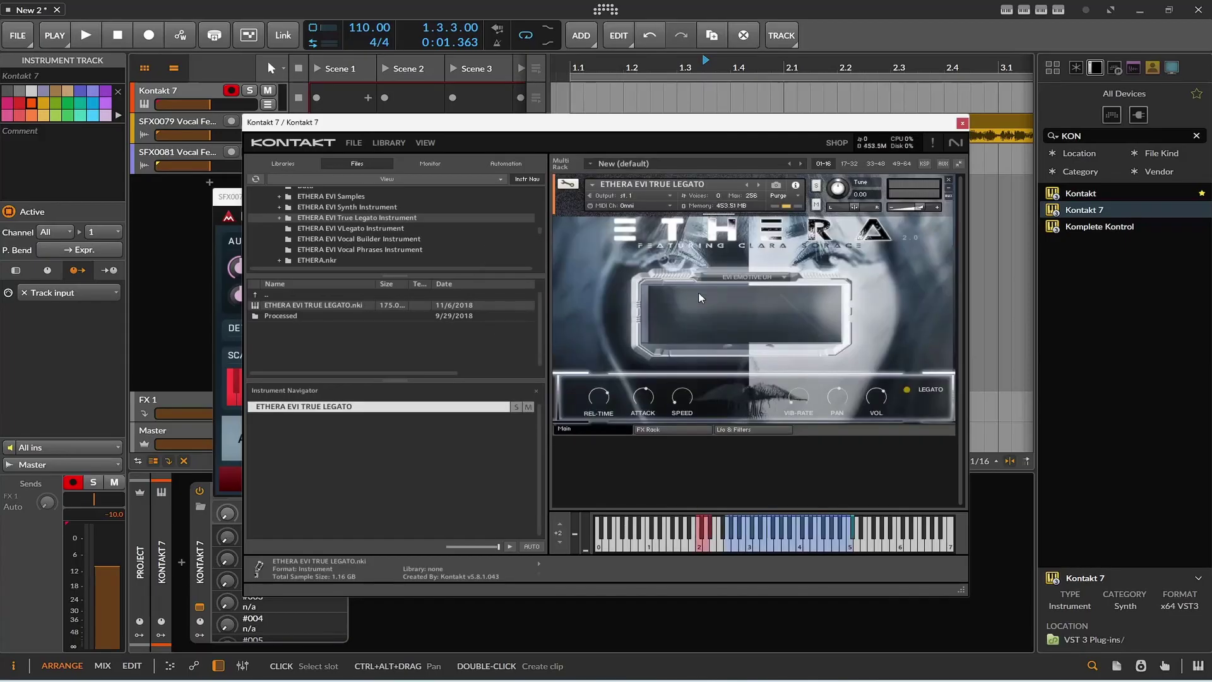
Step: Audition several notes of the ETHERA instrument on Kontakt's keyboard and close the plugin window
click(754, 547)
click(760, 544)
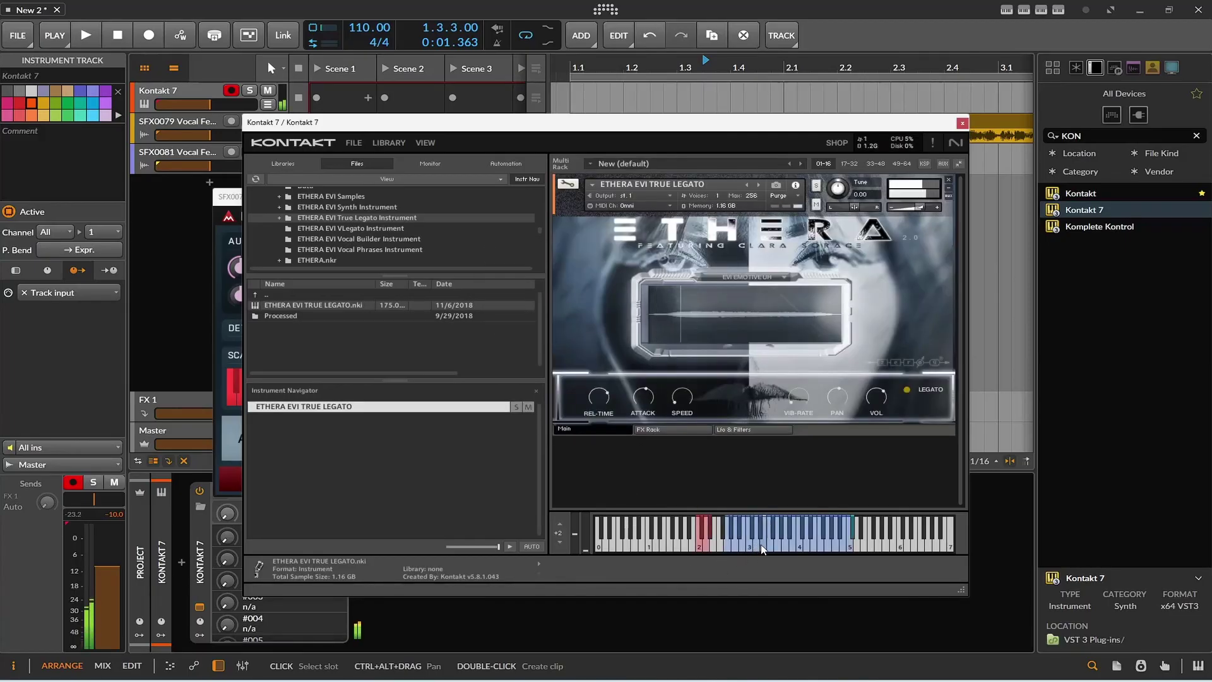
click(774, 547)
click(744, 544)
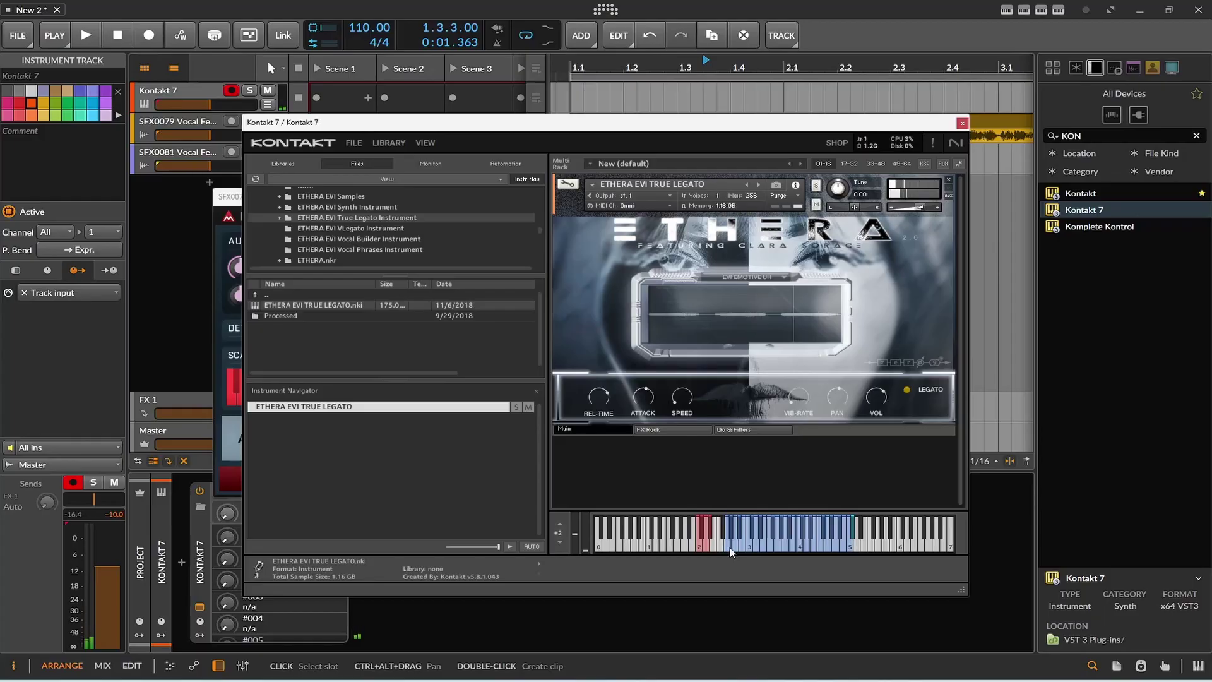
click(961, 124)
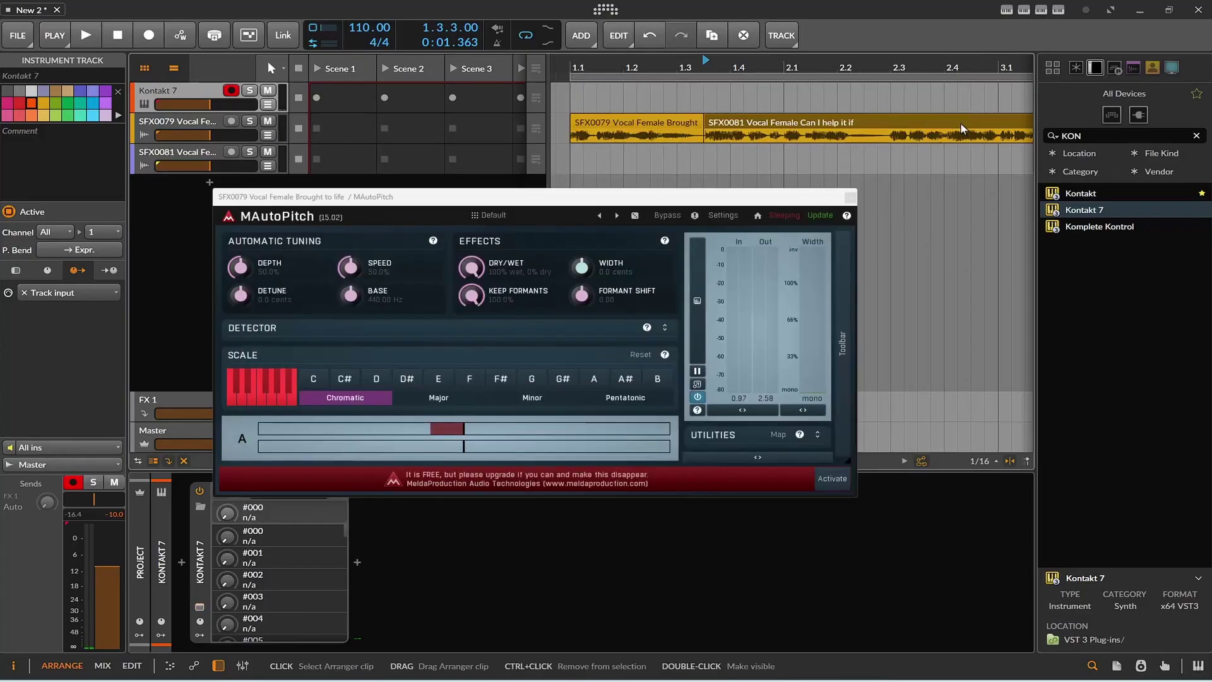
Step: Create a clip at 1.1 on the Kontakt 7 track, extend it to the vocals' end at 3.3, and close MAutoPitch
double_click(566, 95)
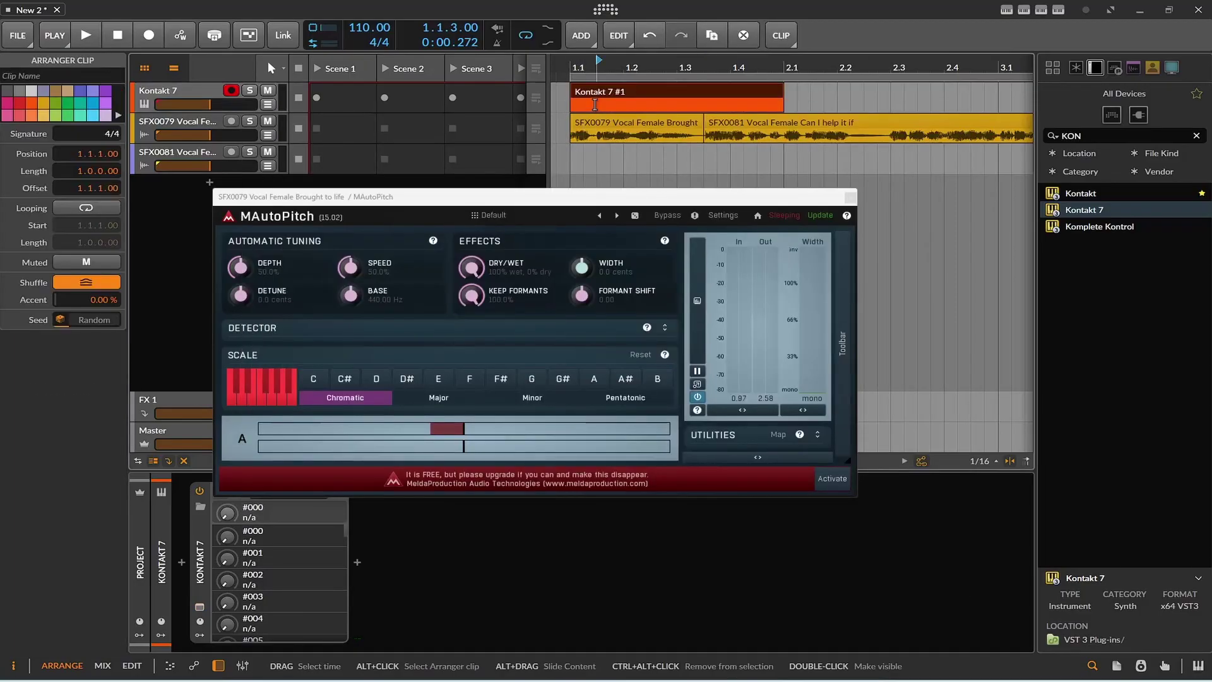
drag(781, 100, 879, 99)
click(849, 196)
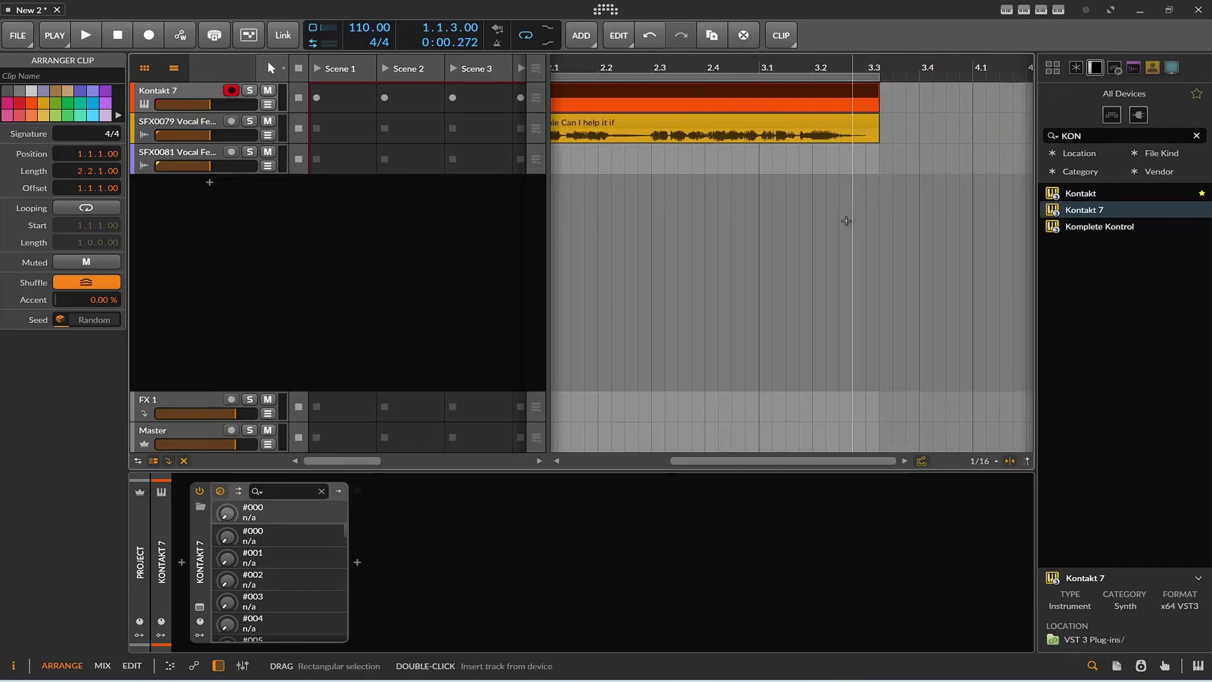
Step: Open the Kontakt 7 clip in the note editor and audition the piano keys just below C3
drag(765, 461, 659, 461)
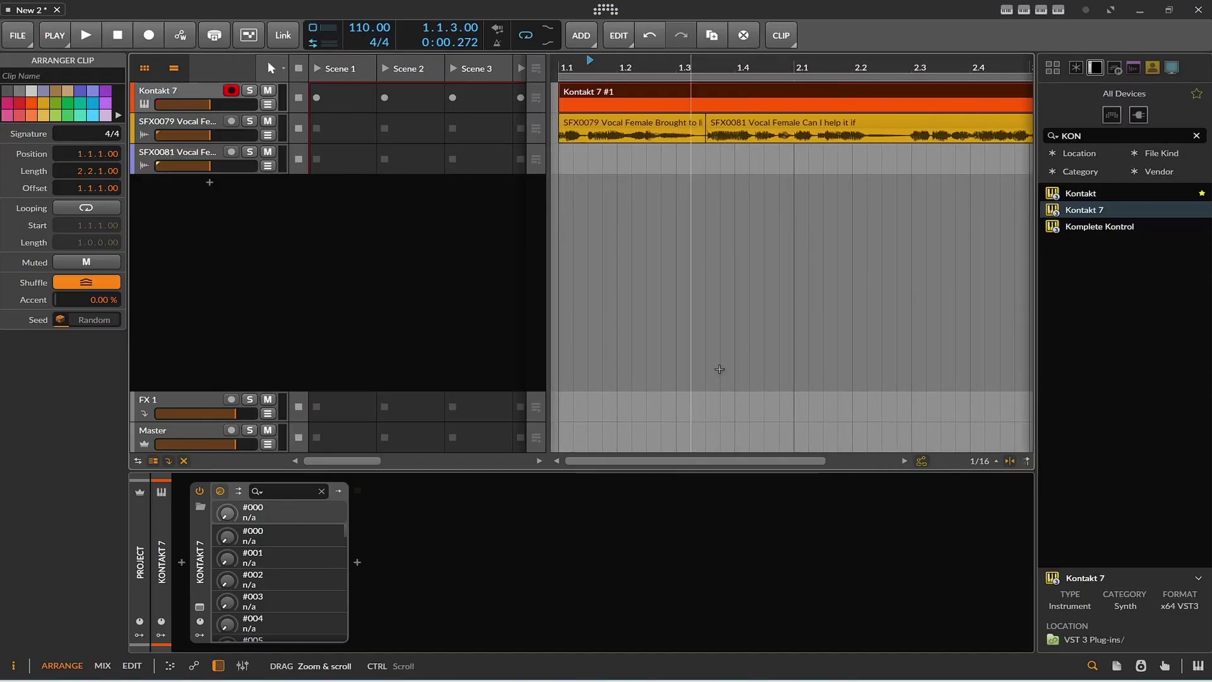
double_click(630, 99)
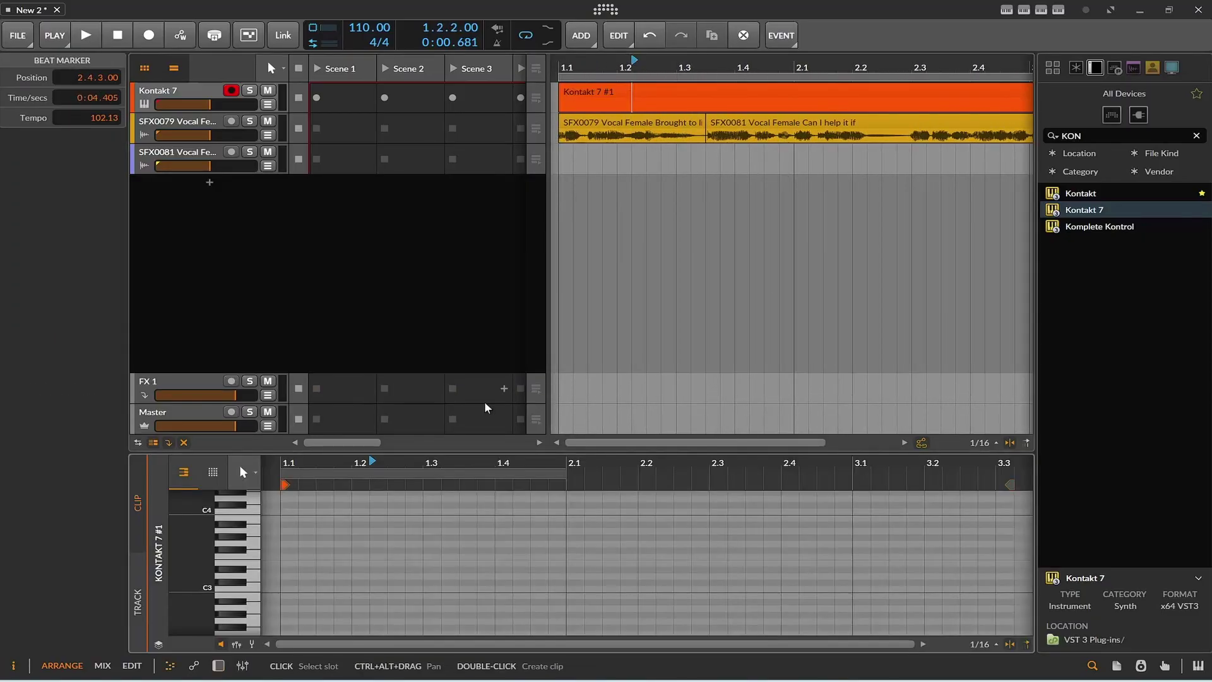
scroll(270, 557, up, 3)
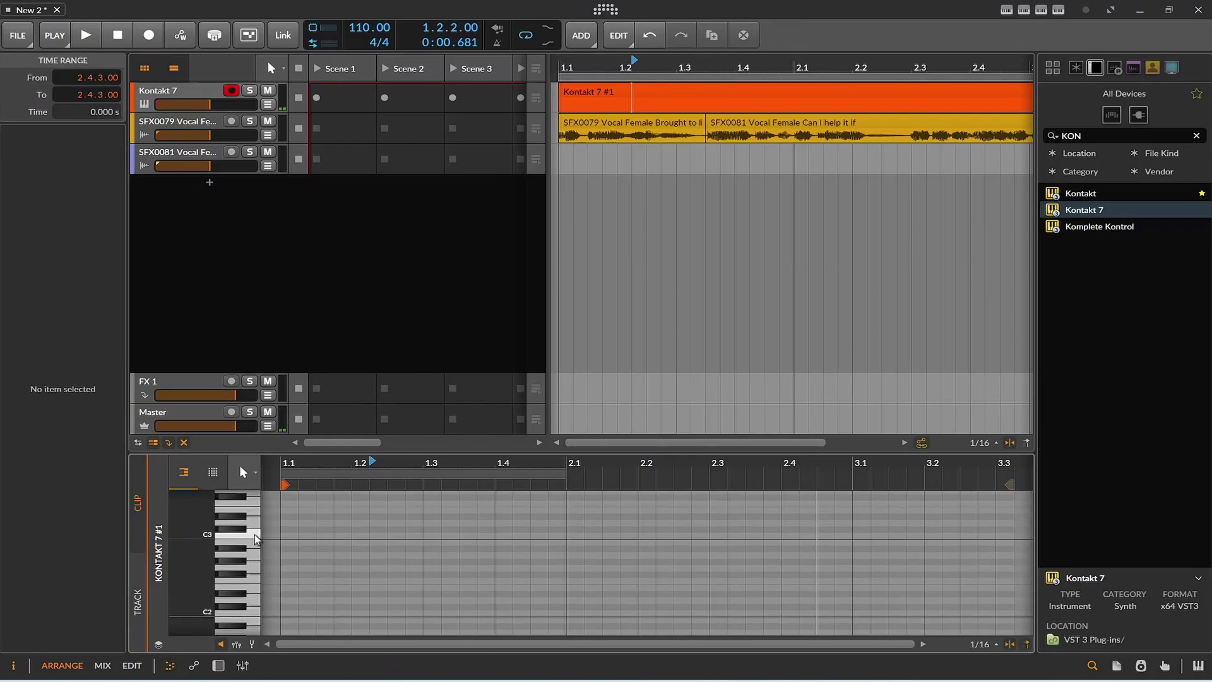
click(255, 541)
click(256, 547)
click(255, 561)
click(255, 561)
click(255, 579)
click(257, 573)
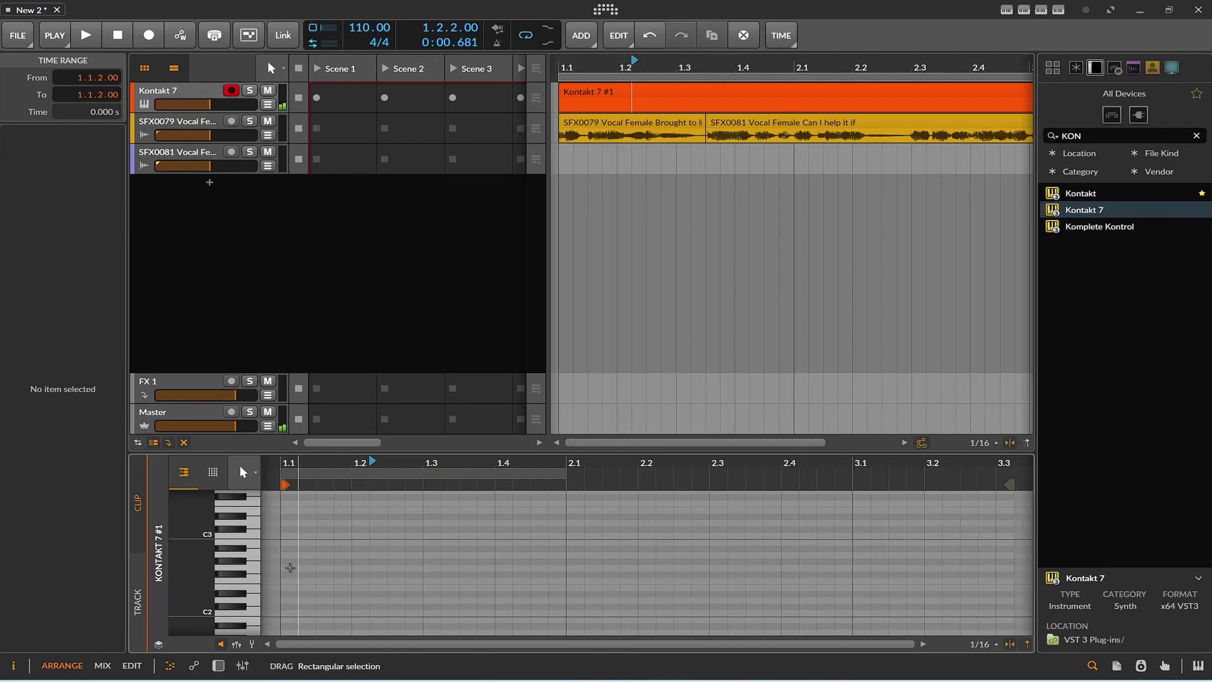
Step: Draw three consecutive one-bar notes in the Kontakt 7 clip: G2 at 1.1, A2 at 2.1 and B2 at 3.1
double_click(290, 570)
drag(296, 570, 567, 612)
double_click(571, 556)
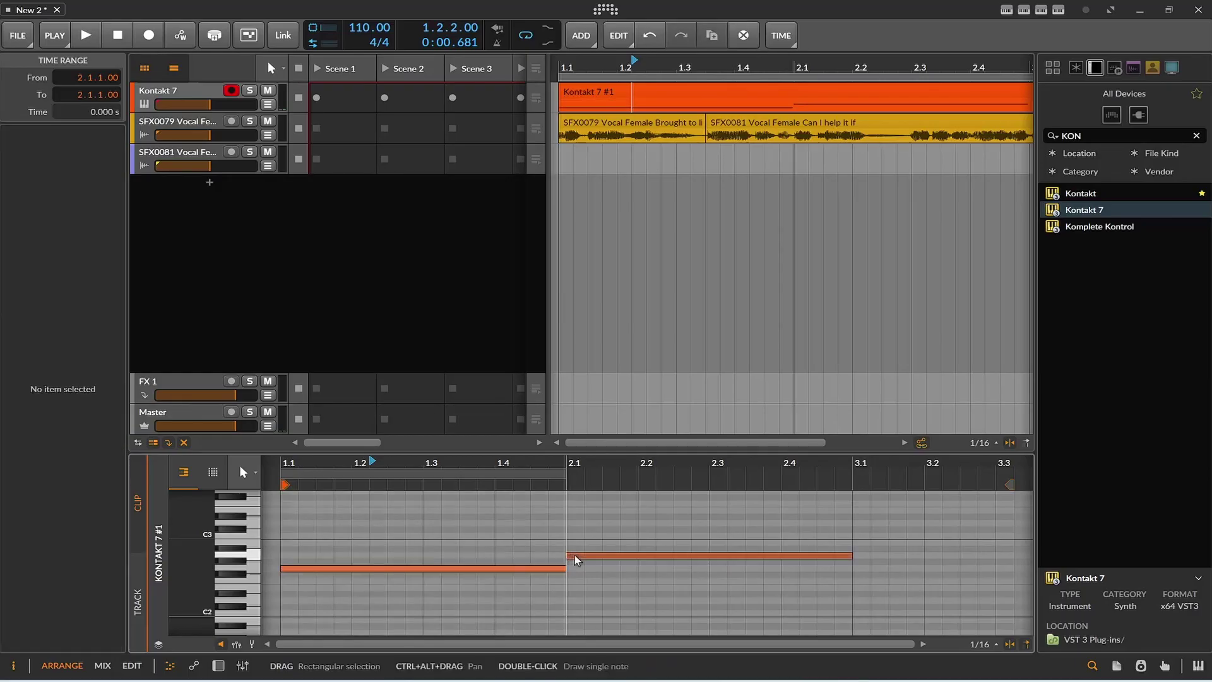
double_click(857, 542)
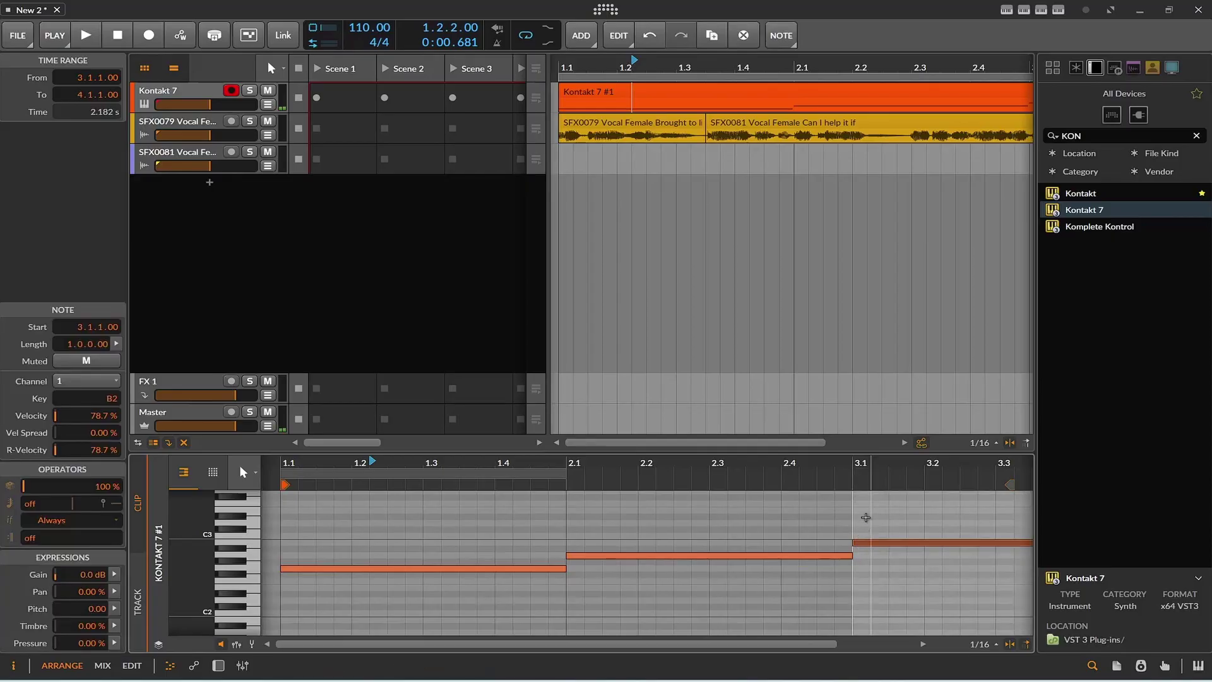
Step: Play back the arrangement and balance the levels by lowering the SFX0079 vocal track's volume and raising the Kontakt 7 track's volume
key(space)
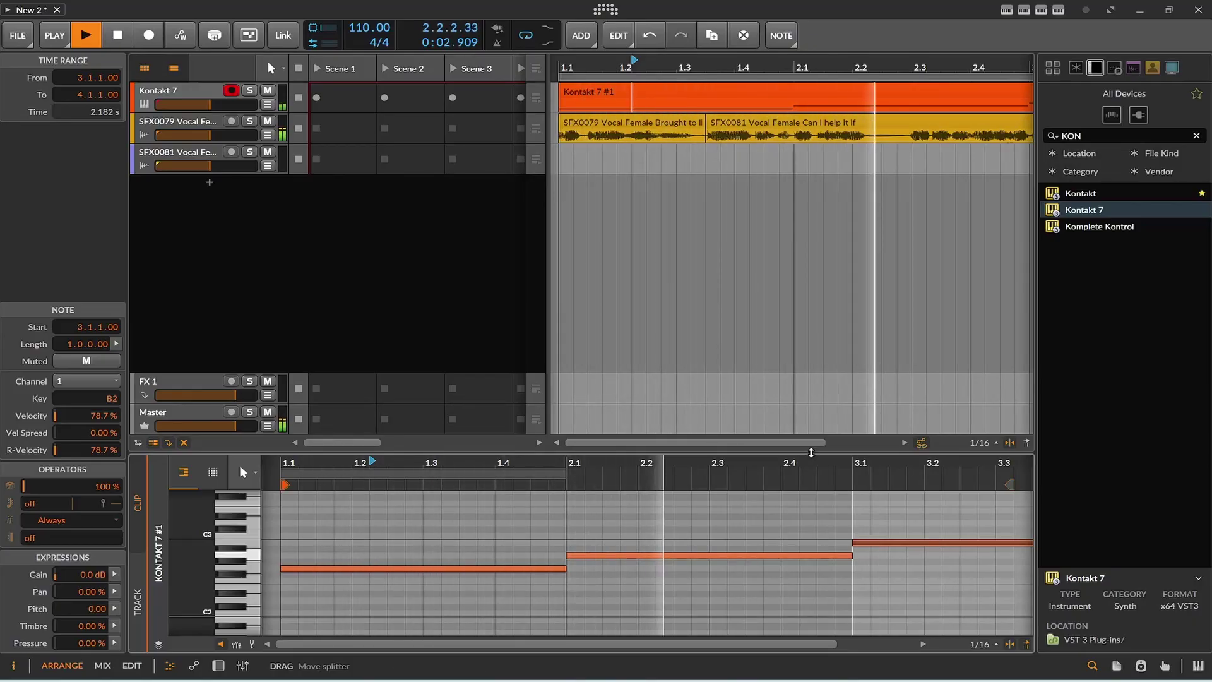
key(space)
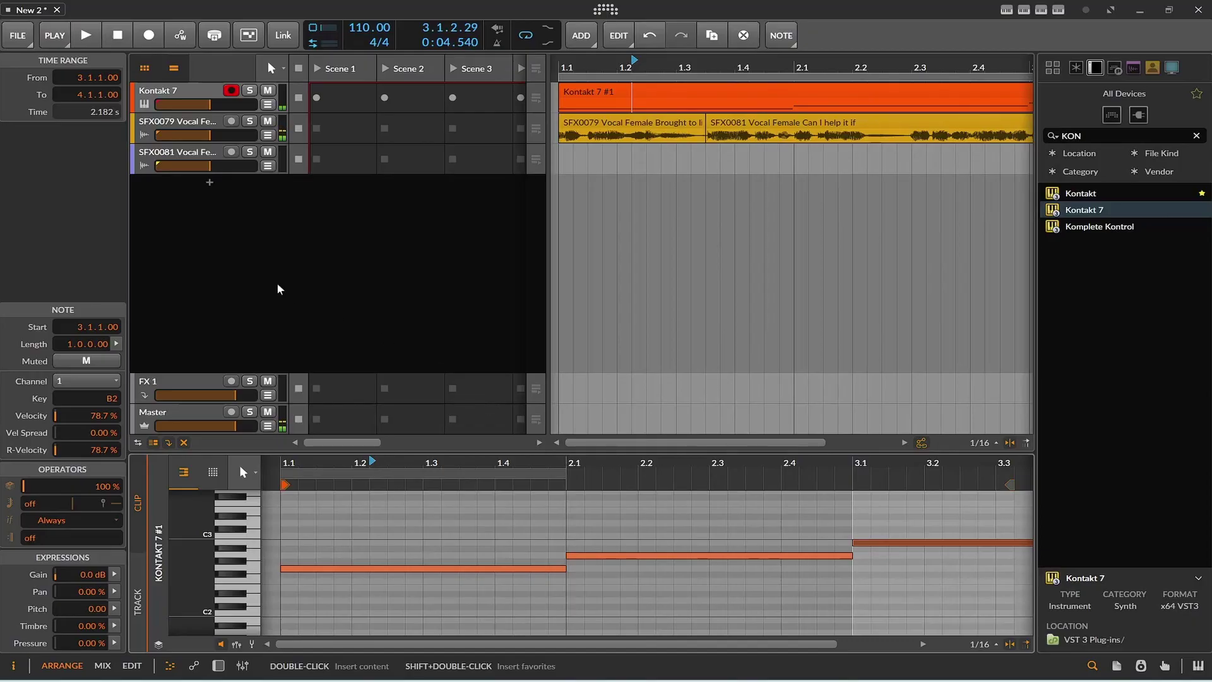
drag(211, 136, 219, 104)
key(space)
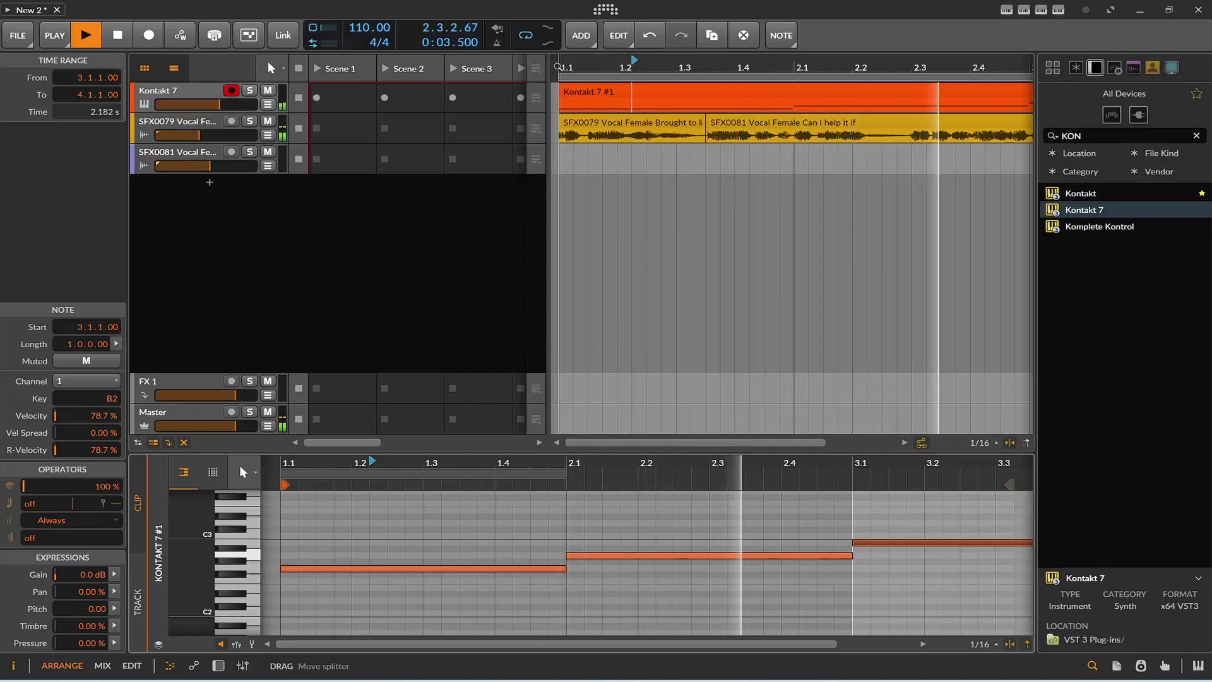
click(561, 66)
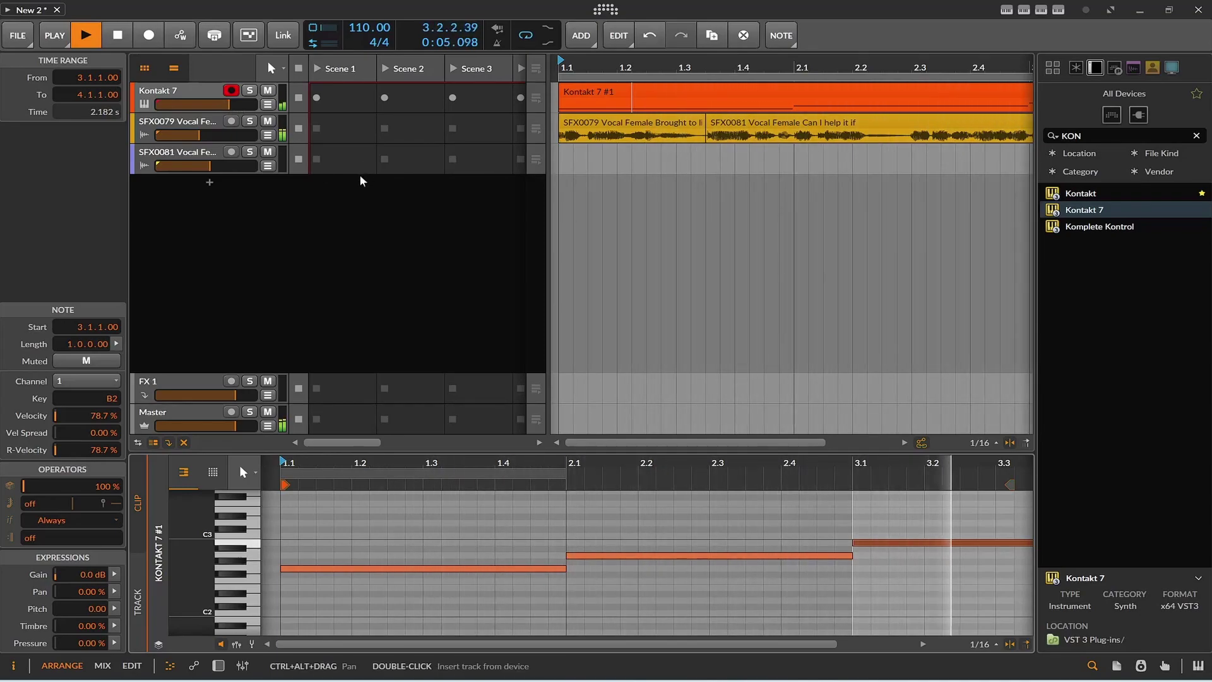
key(space)
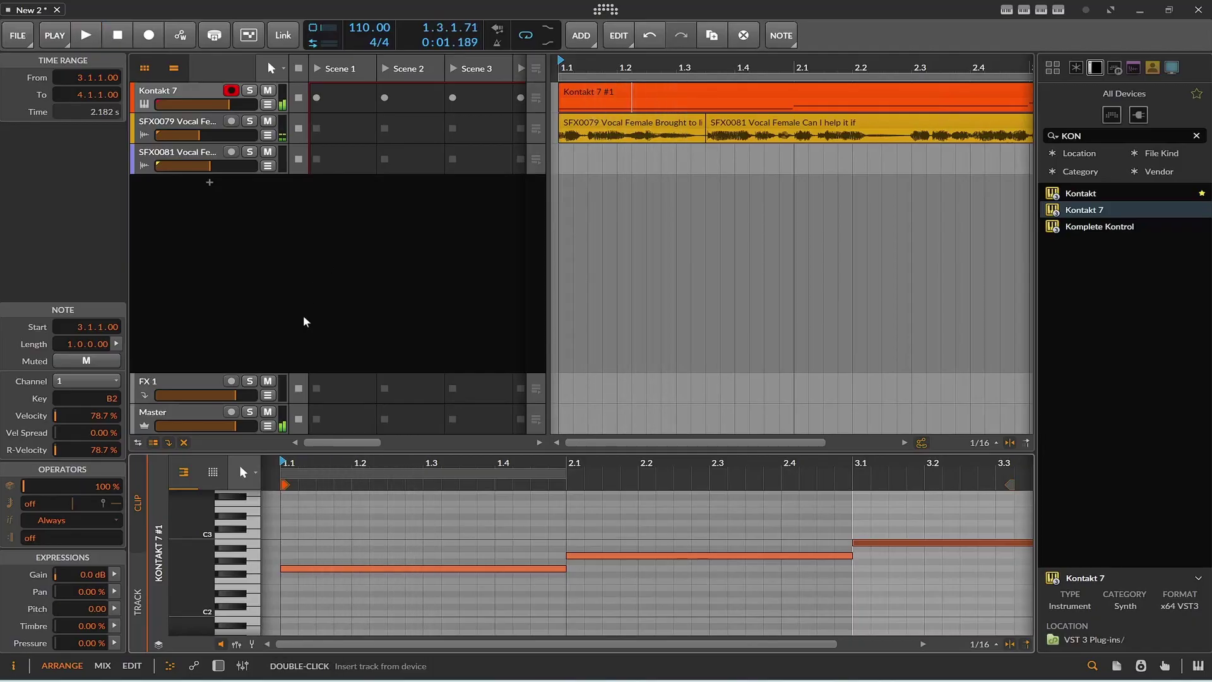
Step: Show the device chain of the SFX0079 vocal track and mute the Kontakt 7 track
click(217, 666)
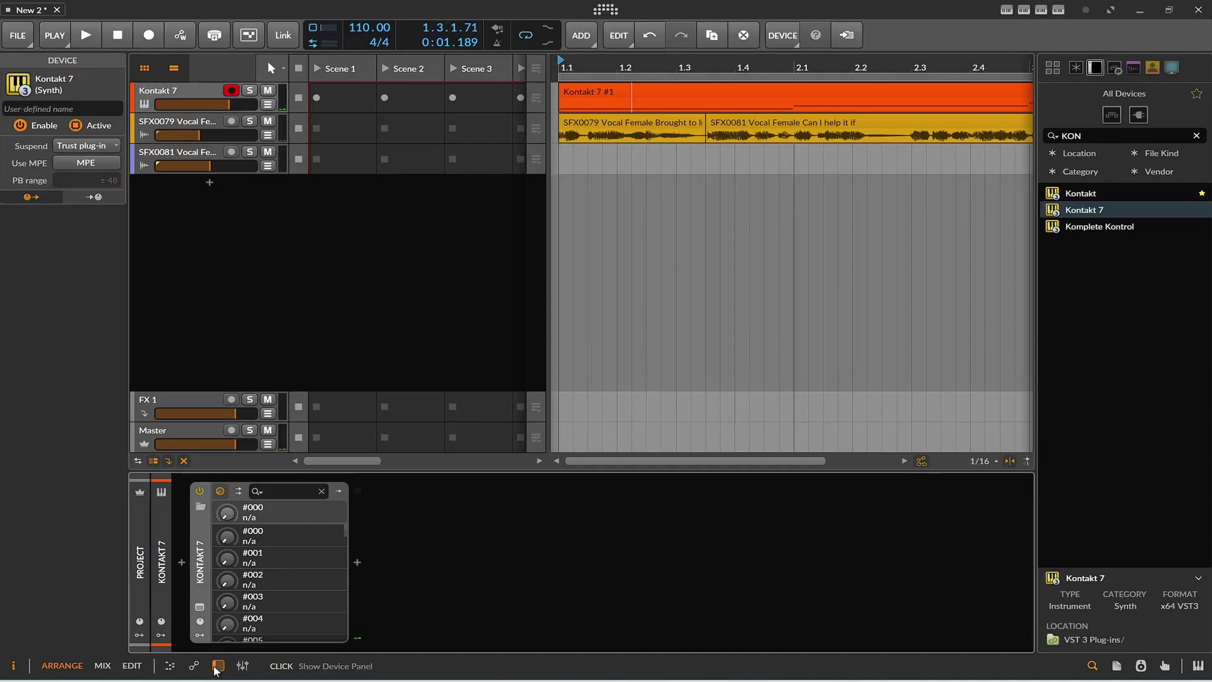
click(180, 126)
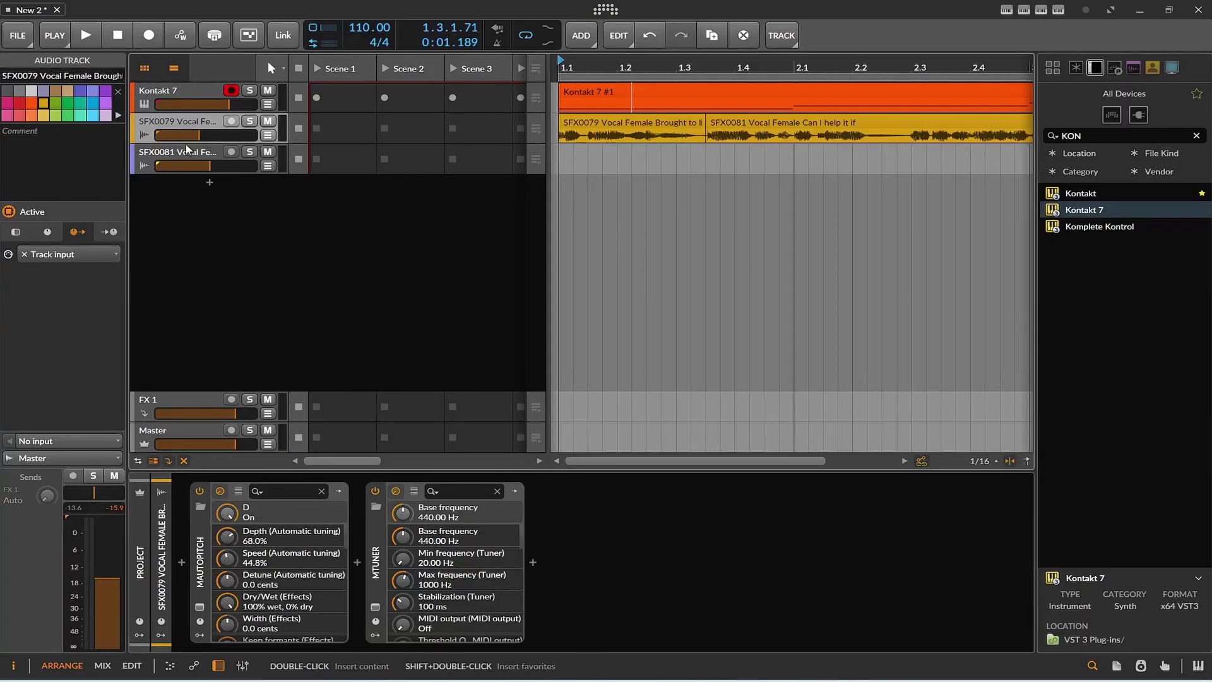
click(267, 91)
Step: Open MTuner on the SFX0079 vocal track, examine the vocals' detected pitches during playback, and close it
click(201, 559)
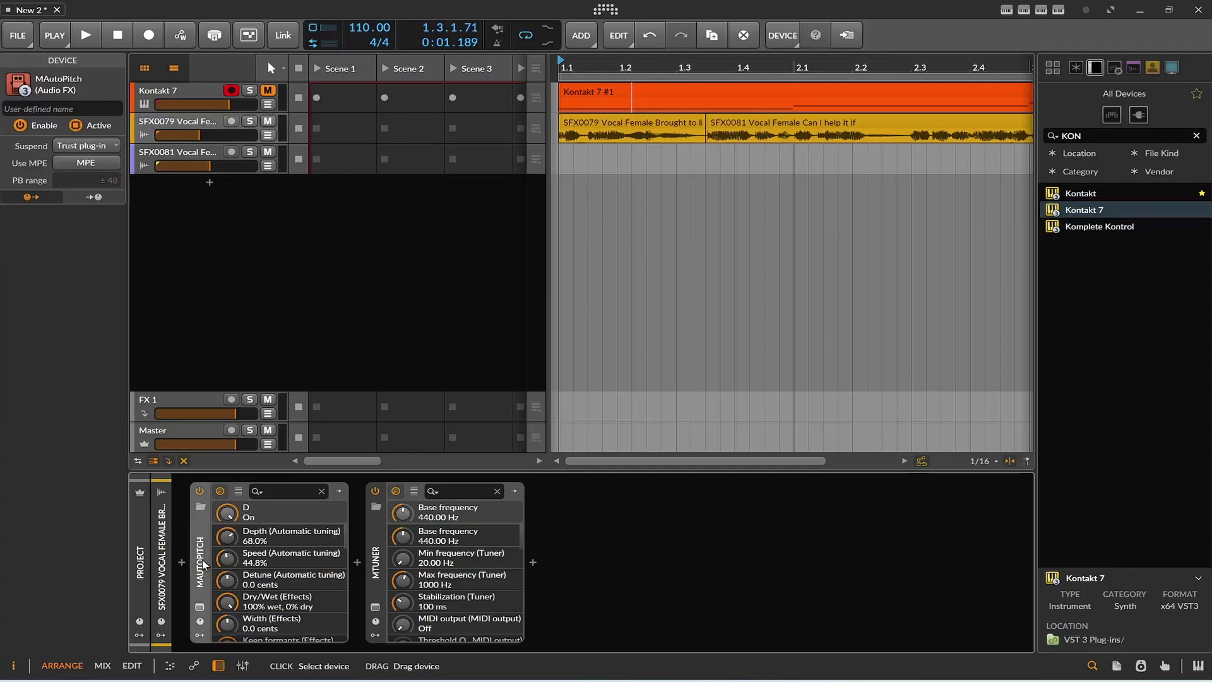
click(375, 606)
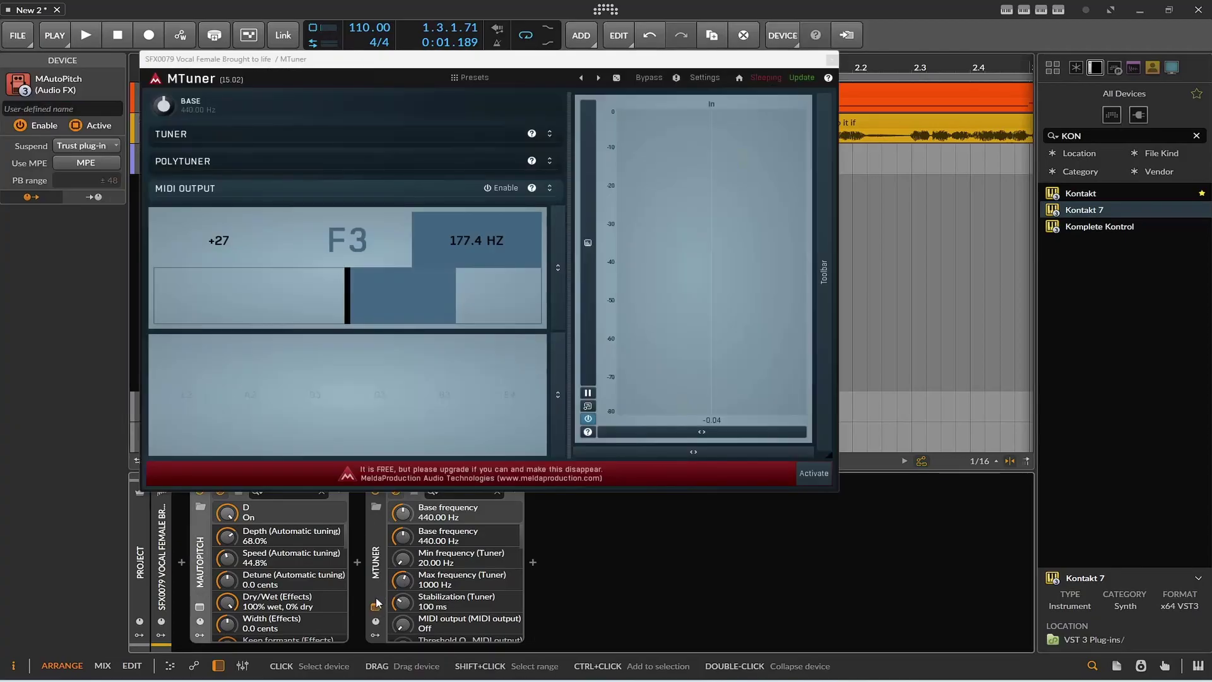
key(space)
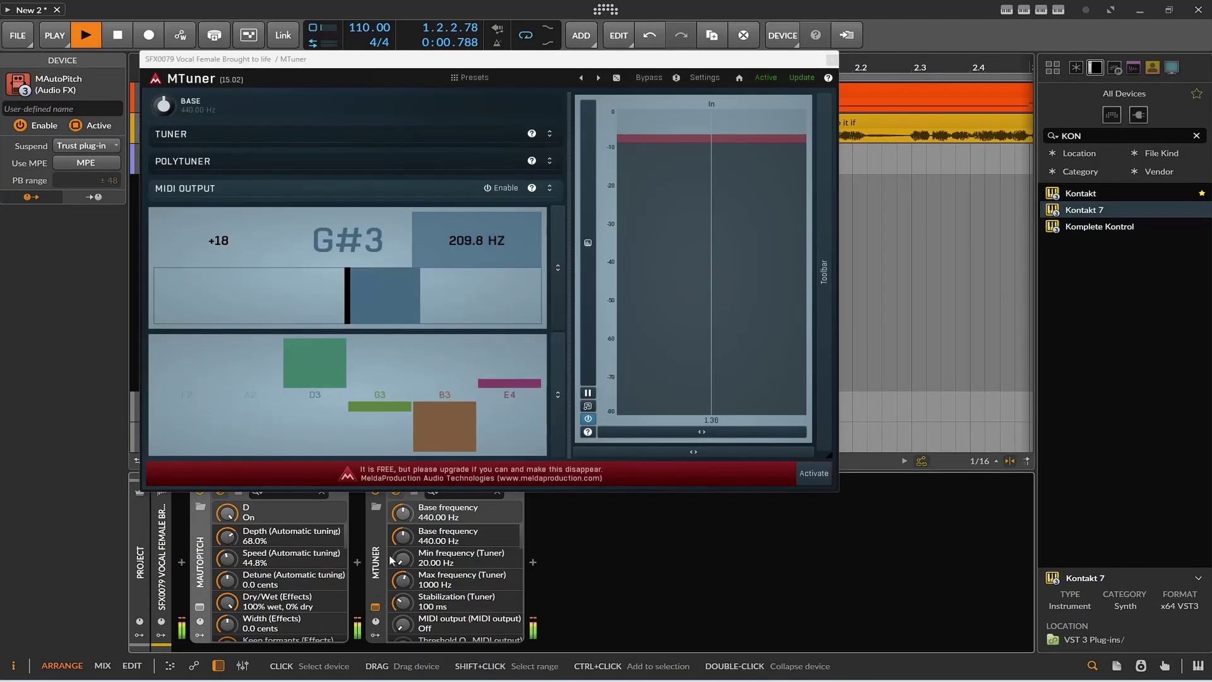
key(space)
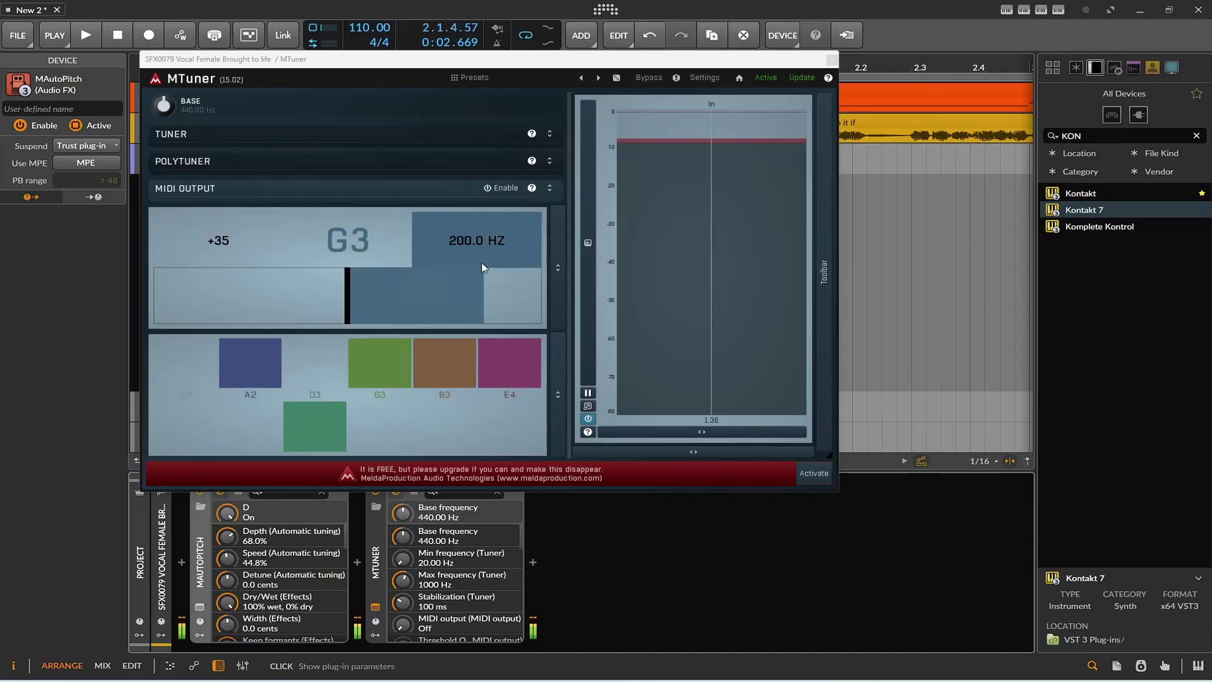
click(831, 60)
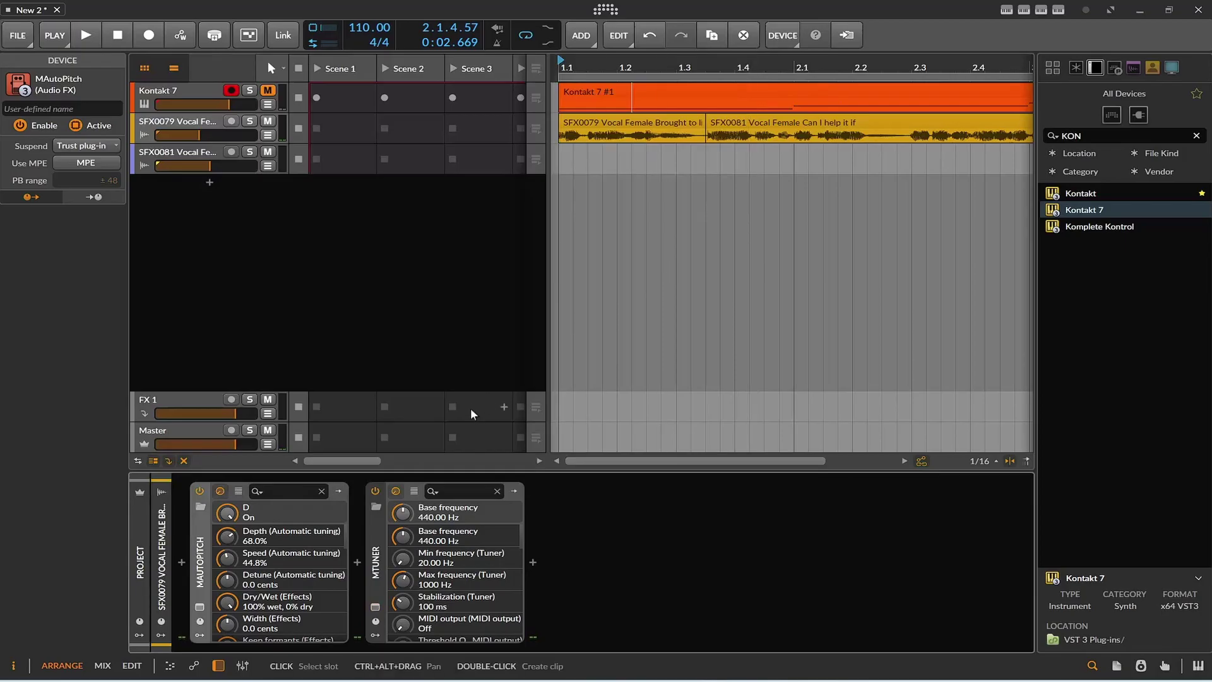
Step: Move MTuner to the end of the Kontakt 7 track's device chain, unmute that track and mute the SFX0079 vocal track
click(189, 101)
key(space)
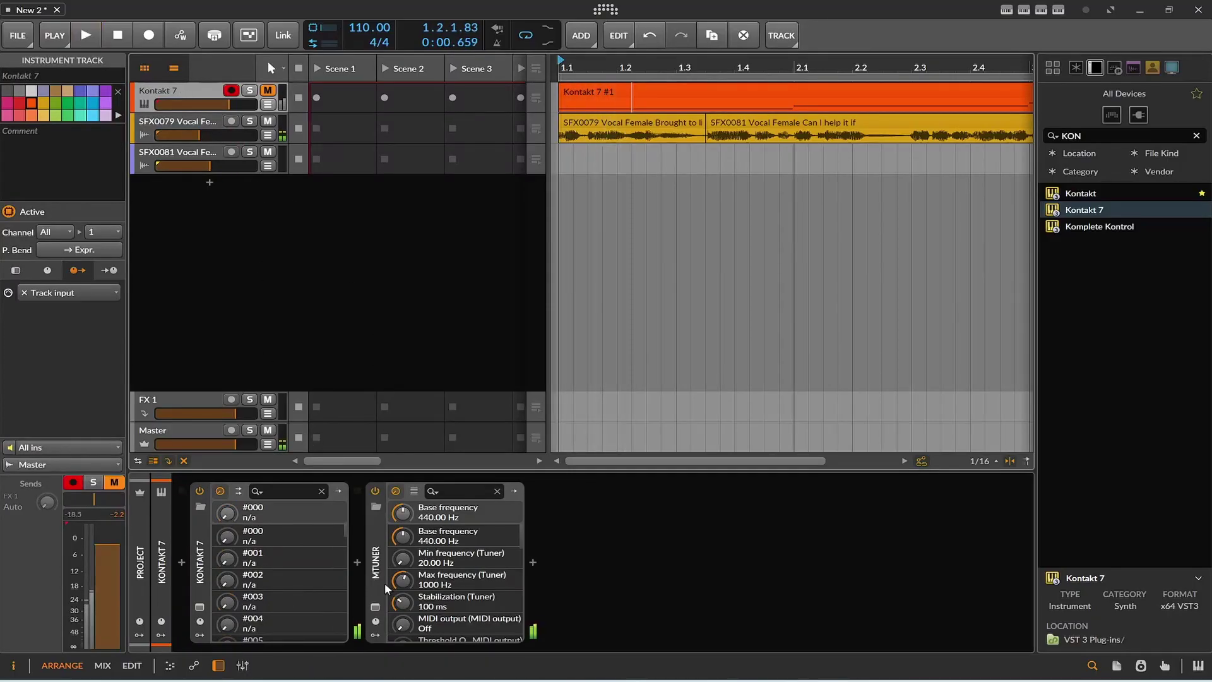
click(269, 91)
click(269, 120)
Step: Open MTuner on the Kontakt 7 track and examine the melody's detected pitches during playback
click(375, 606)
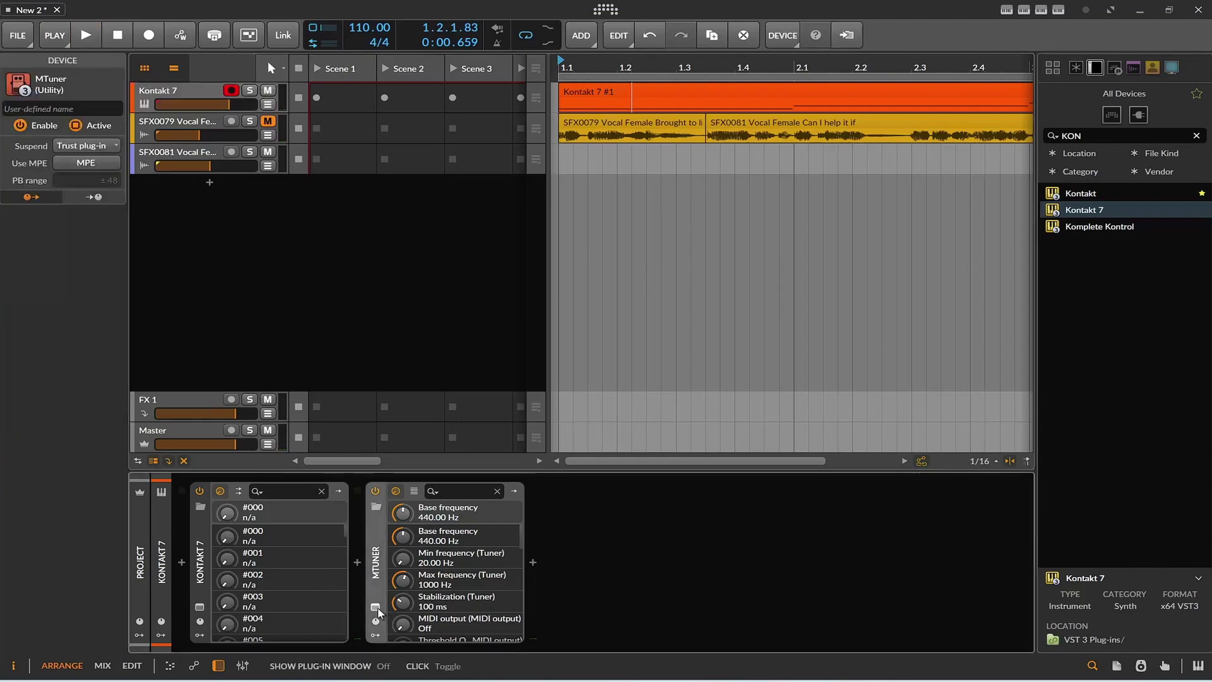
key(space)
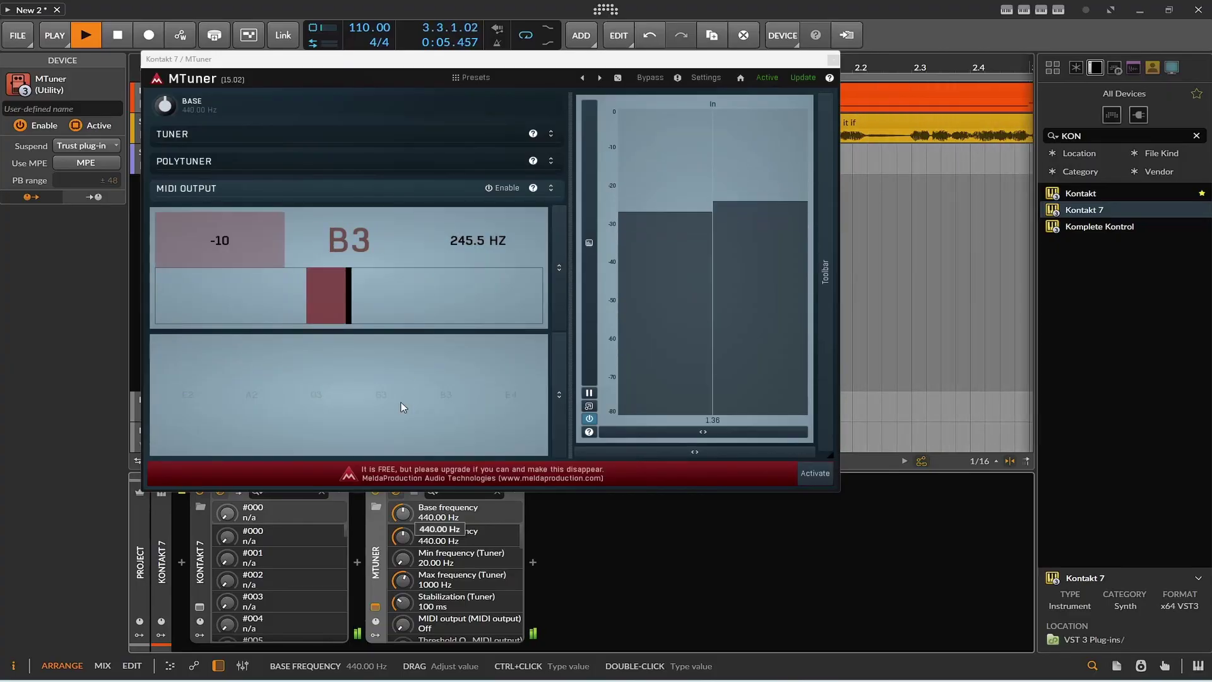
key(space)
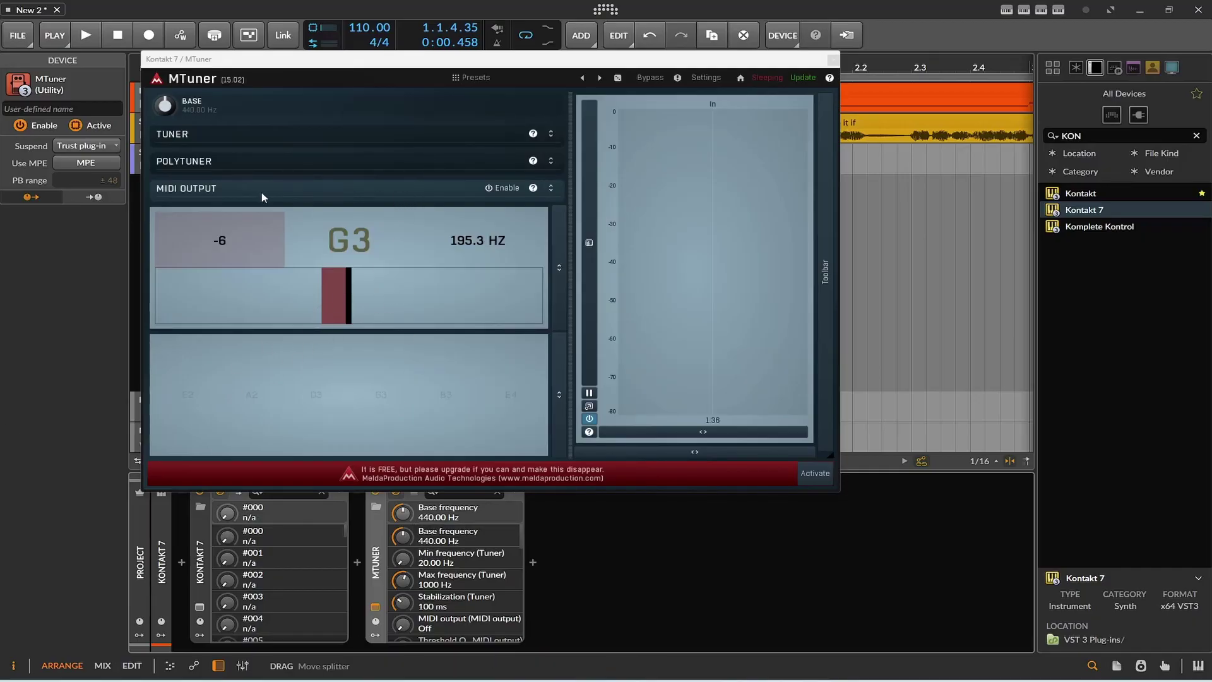
Step: Enable MTuner's MIDI output, close its window and play back the Kontakt 7 melody
click(501, 189)
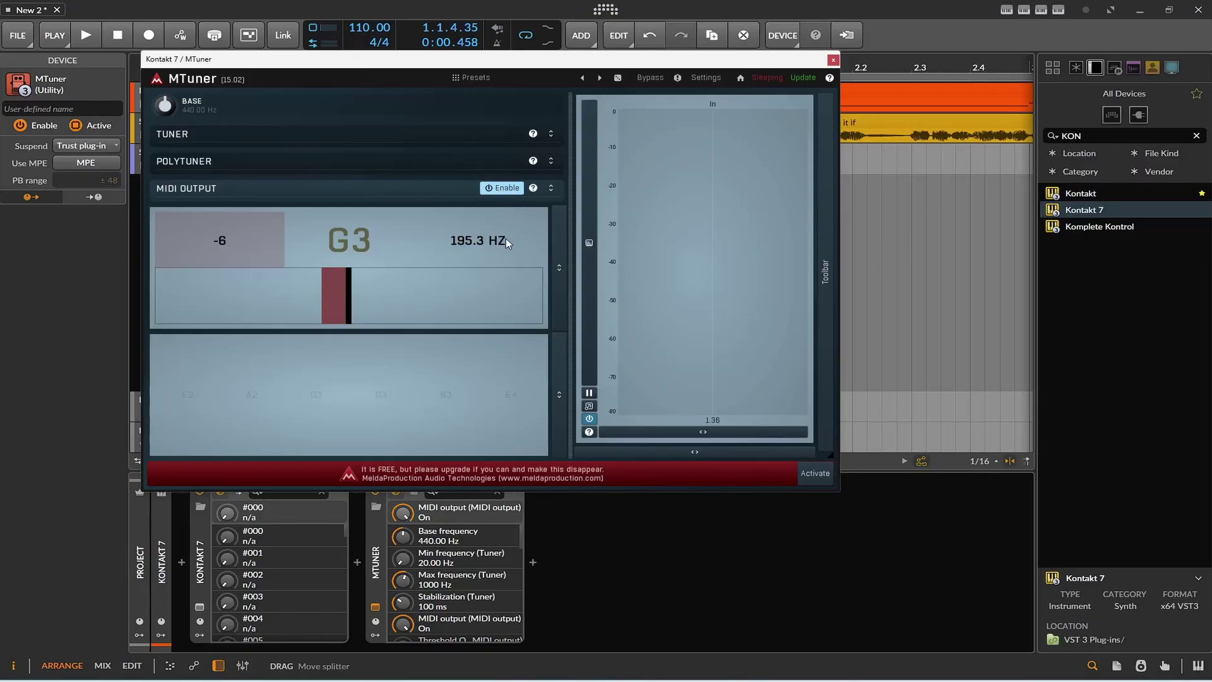
click(832, 61)
drag(663, 67, 663, 79)
key(space)
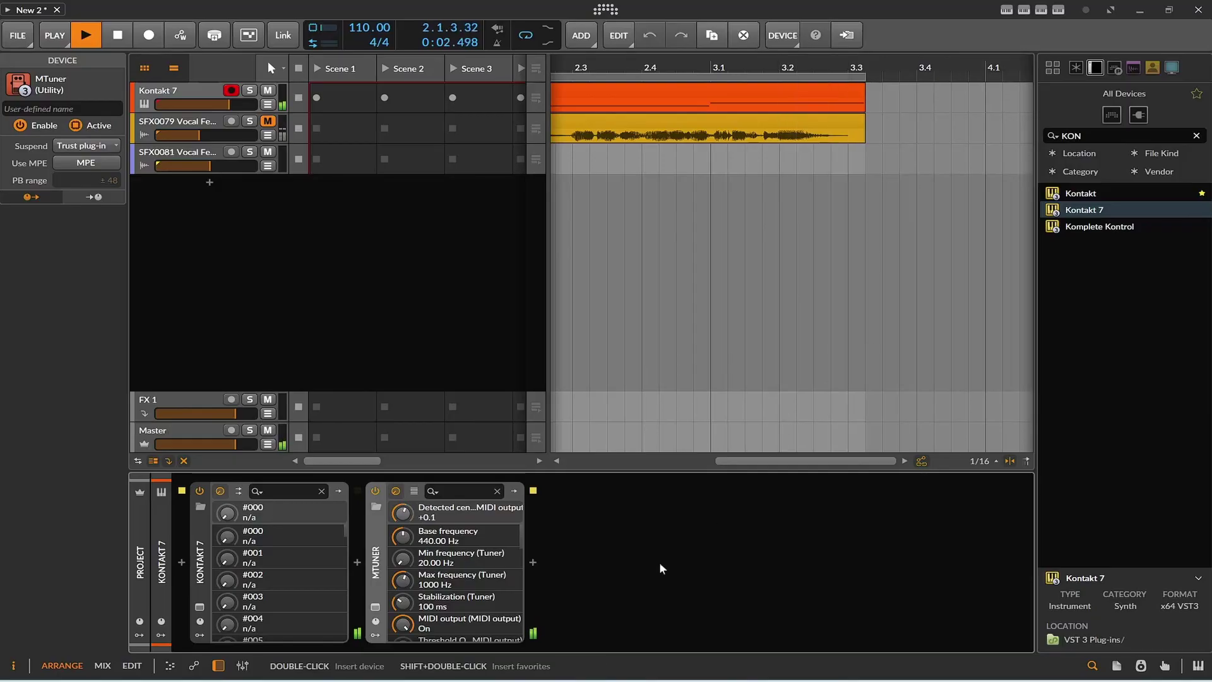
key(space)
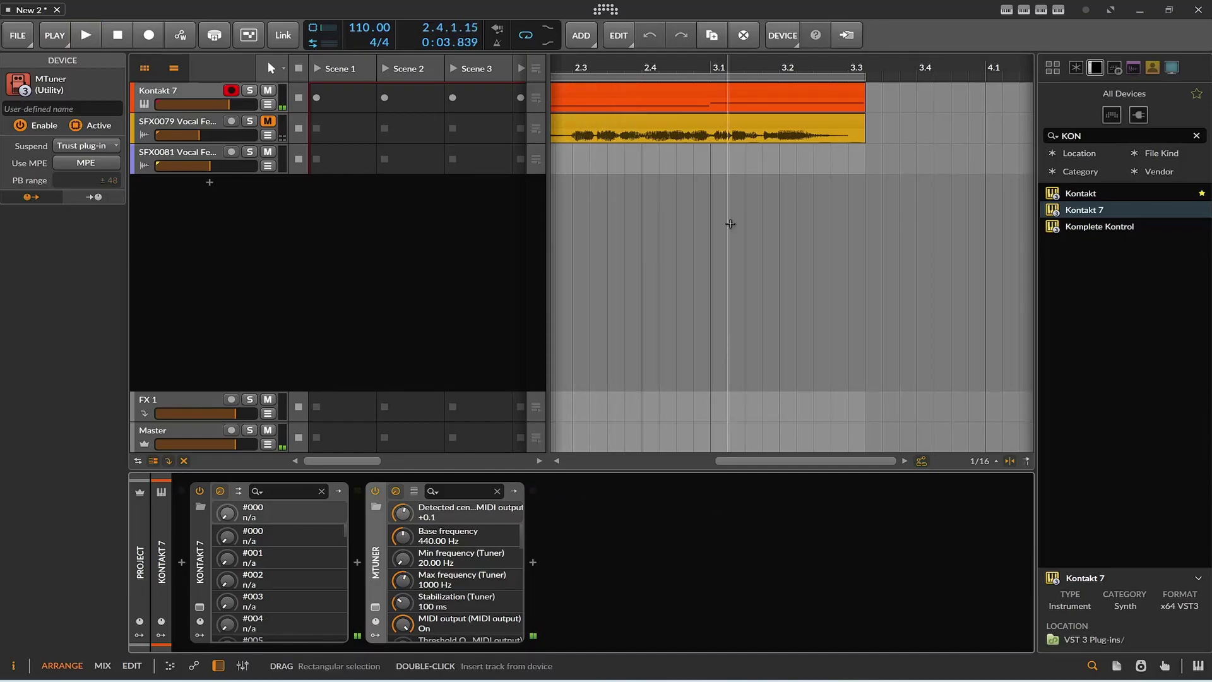
Step: Find the Polymer synth with the search term POL and add it after MTuner on the Kontakt 7 track
key(ctrl+f)
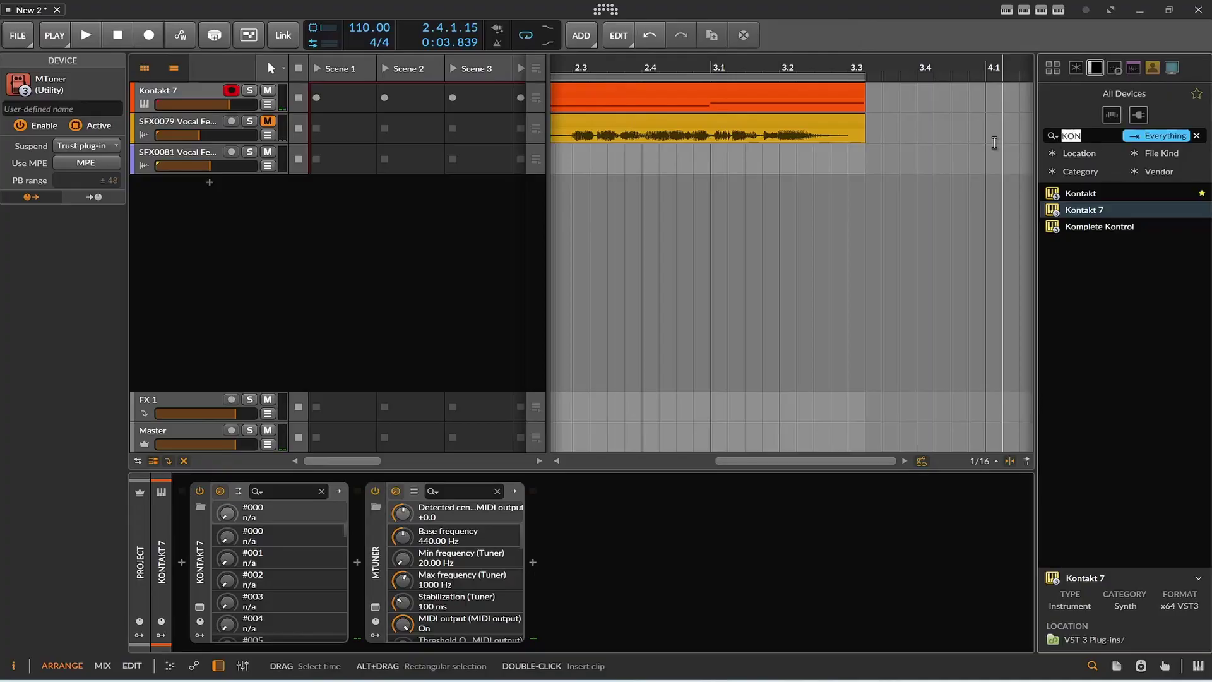
key(BackSpace)
text(POL)
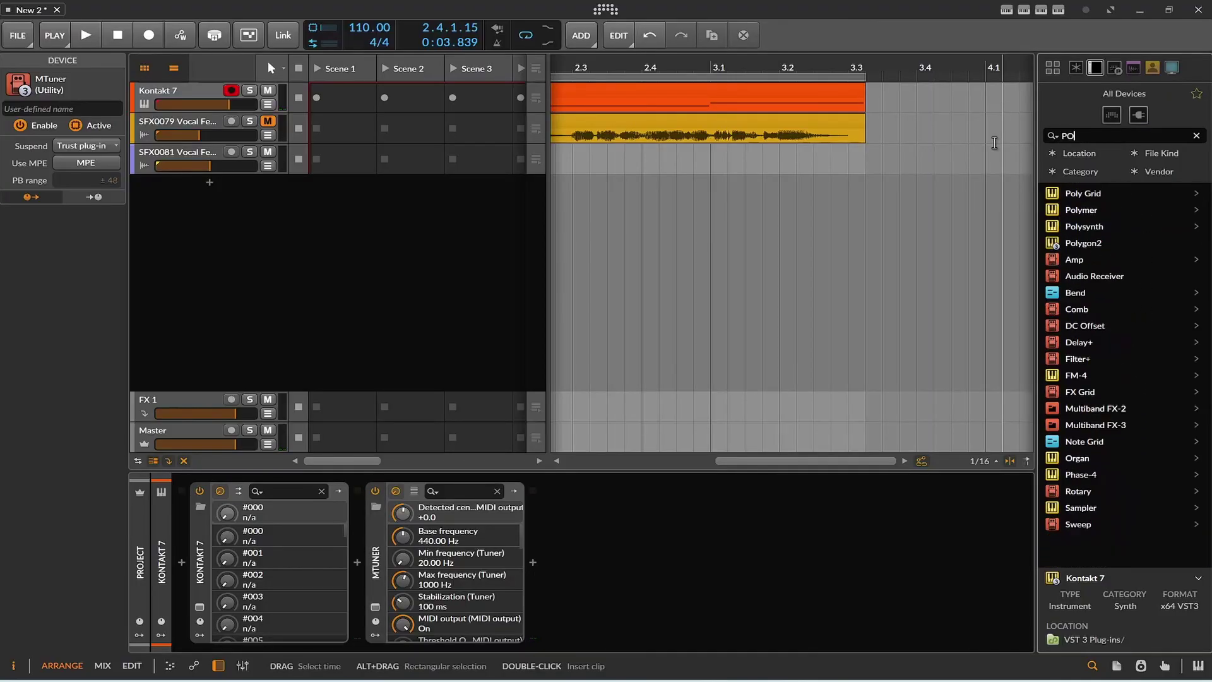
click(1093, 212)
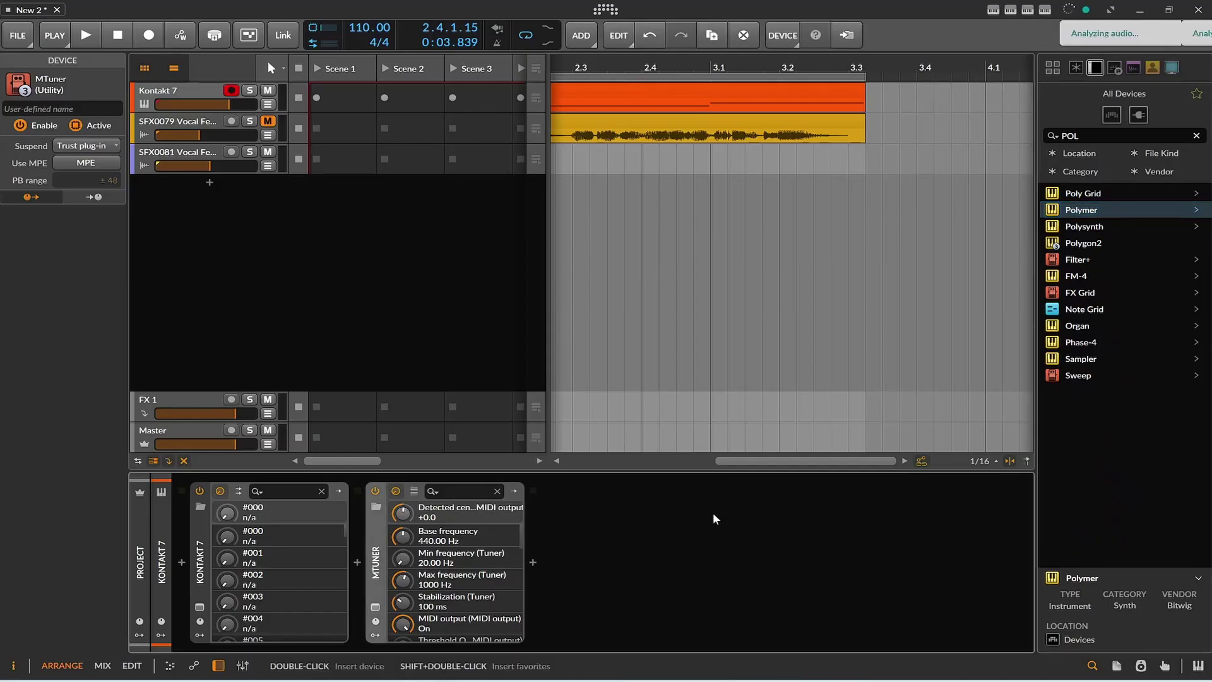
key(Return)
Step: Play back the arrangement, including from 2.3.3, to check how Polymer sounds after MTuner
key(space)
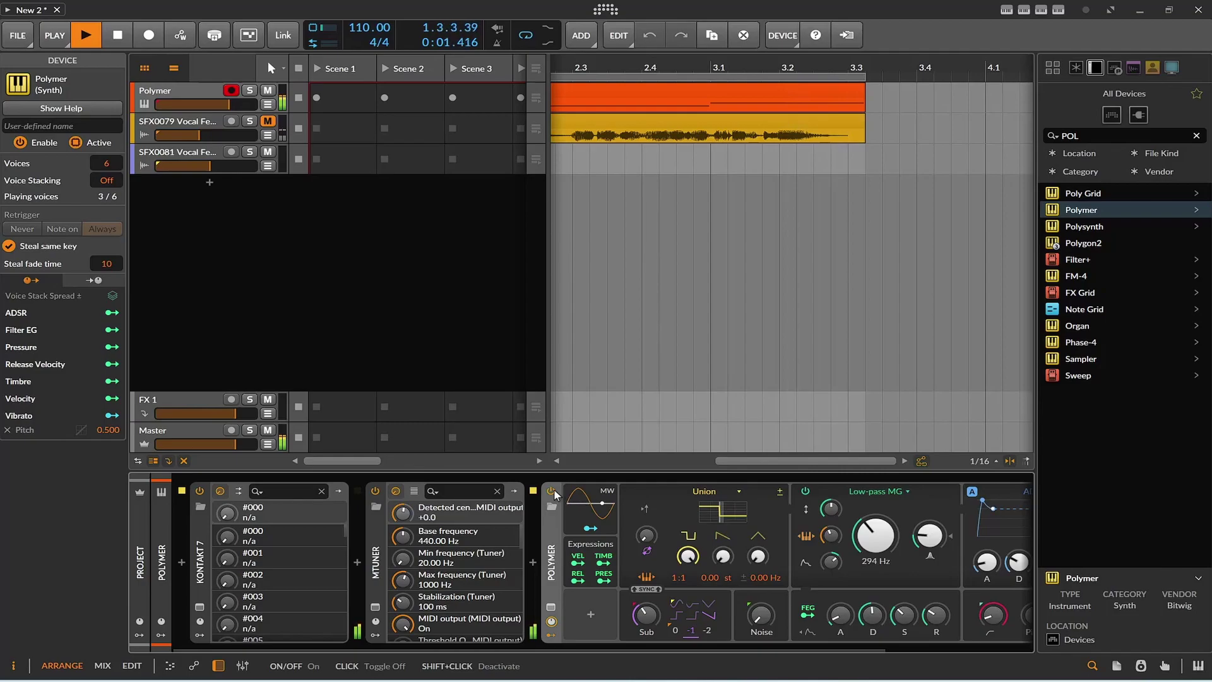
key(space)
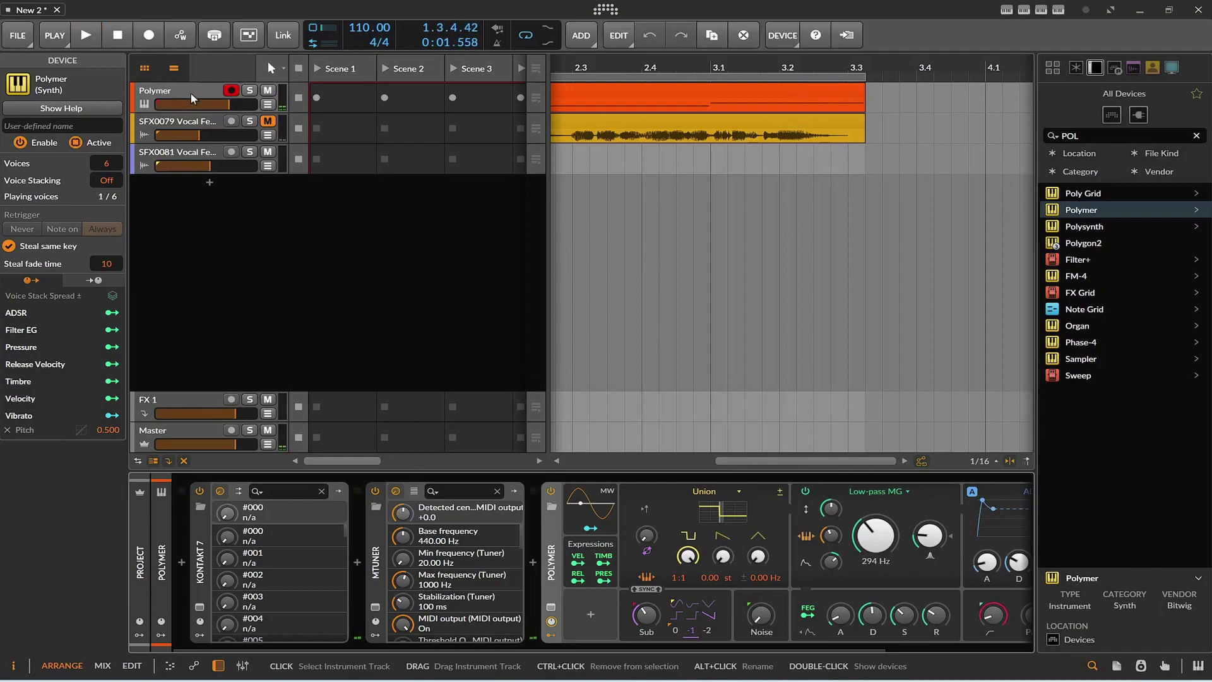
click(607, 158)
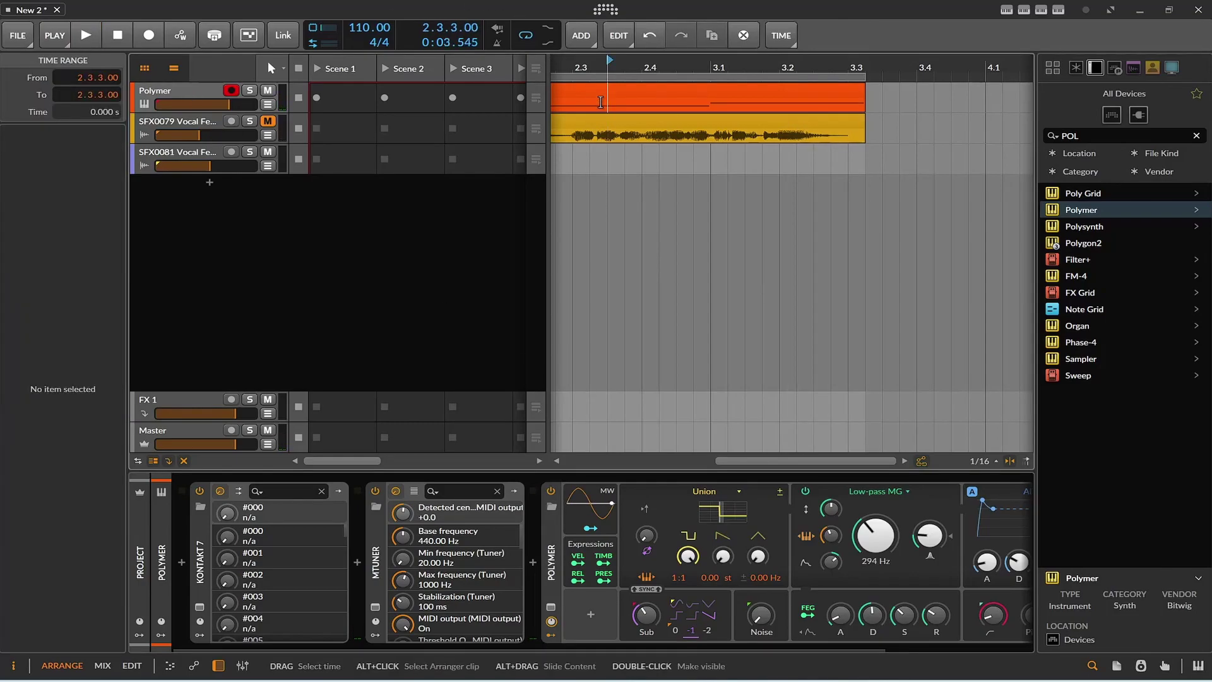
drag(789, 461, 683, 461)
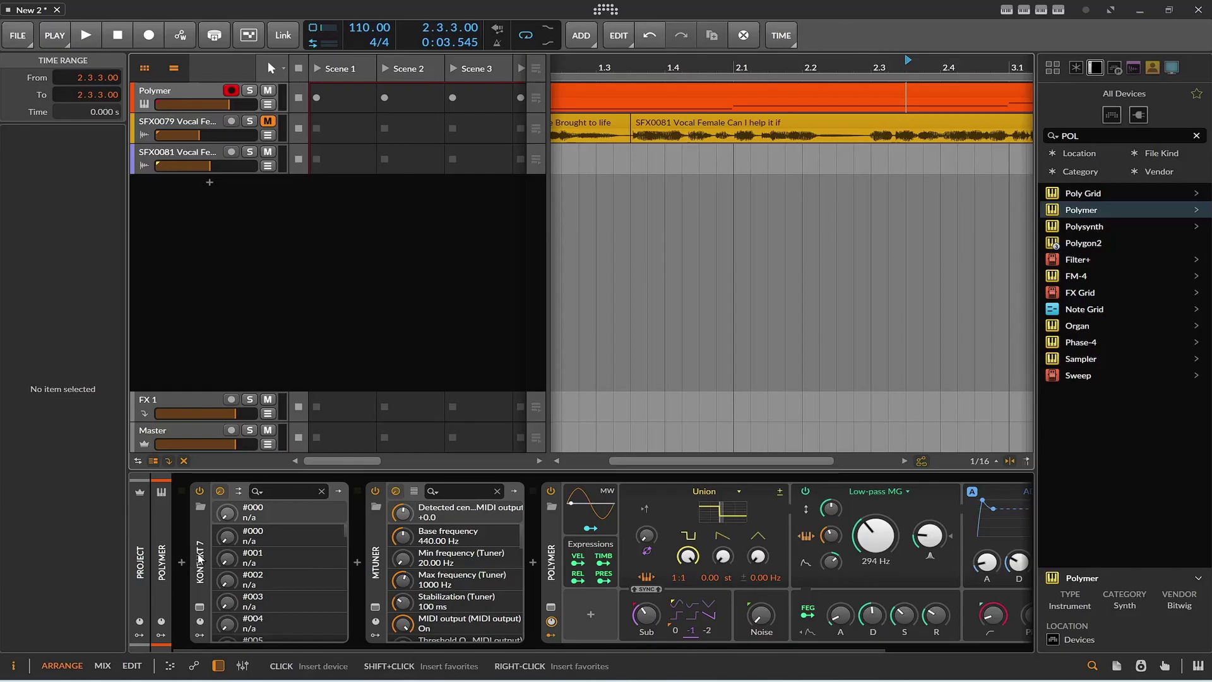
key(space)
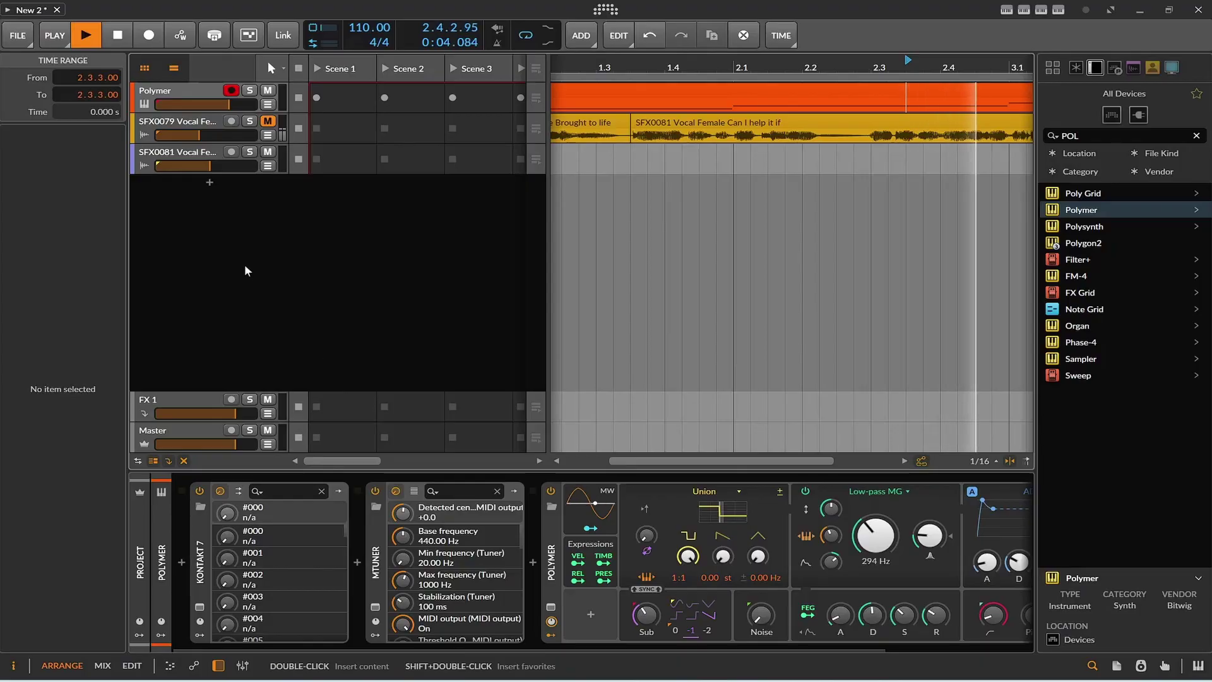
key(space)
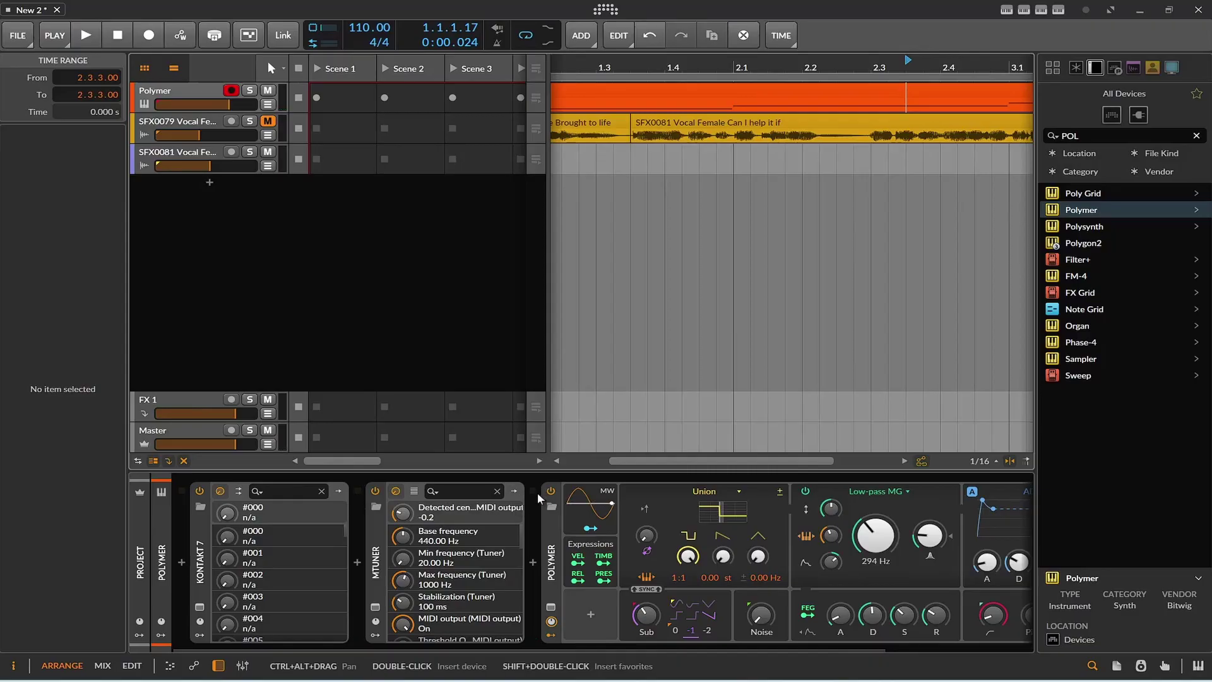
Step: Switch off the MTuner and Polymer devices on the Polymer track
click(377, 555)
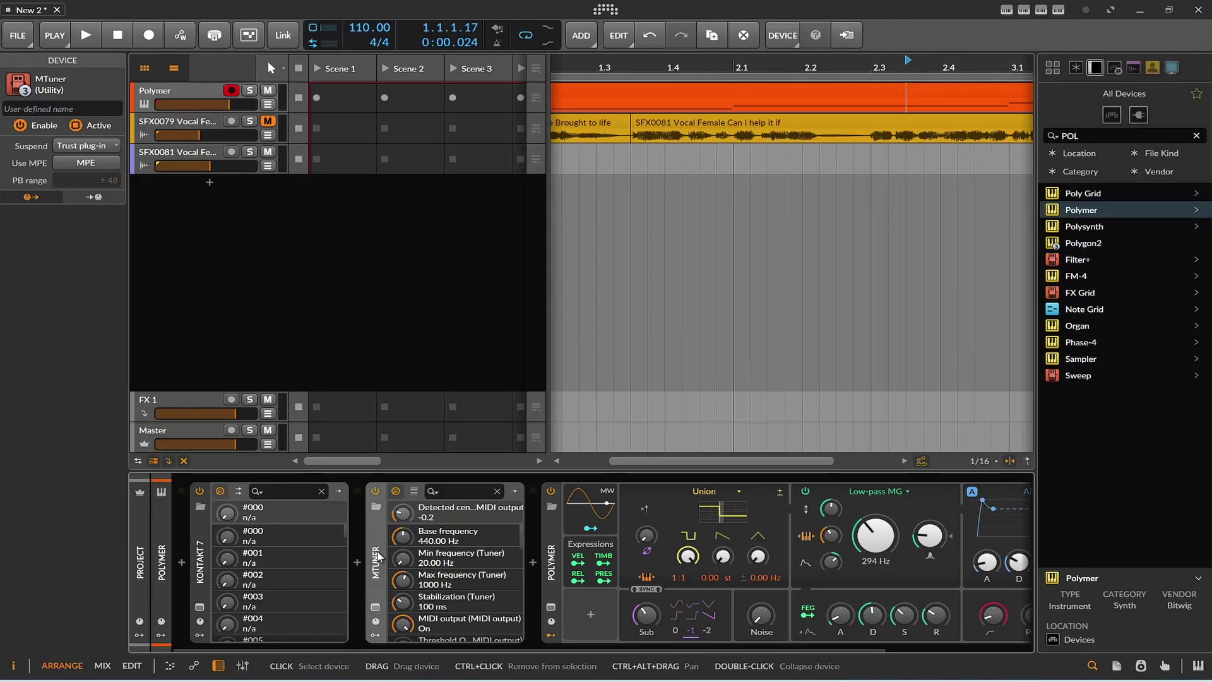
click(548, 587)
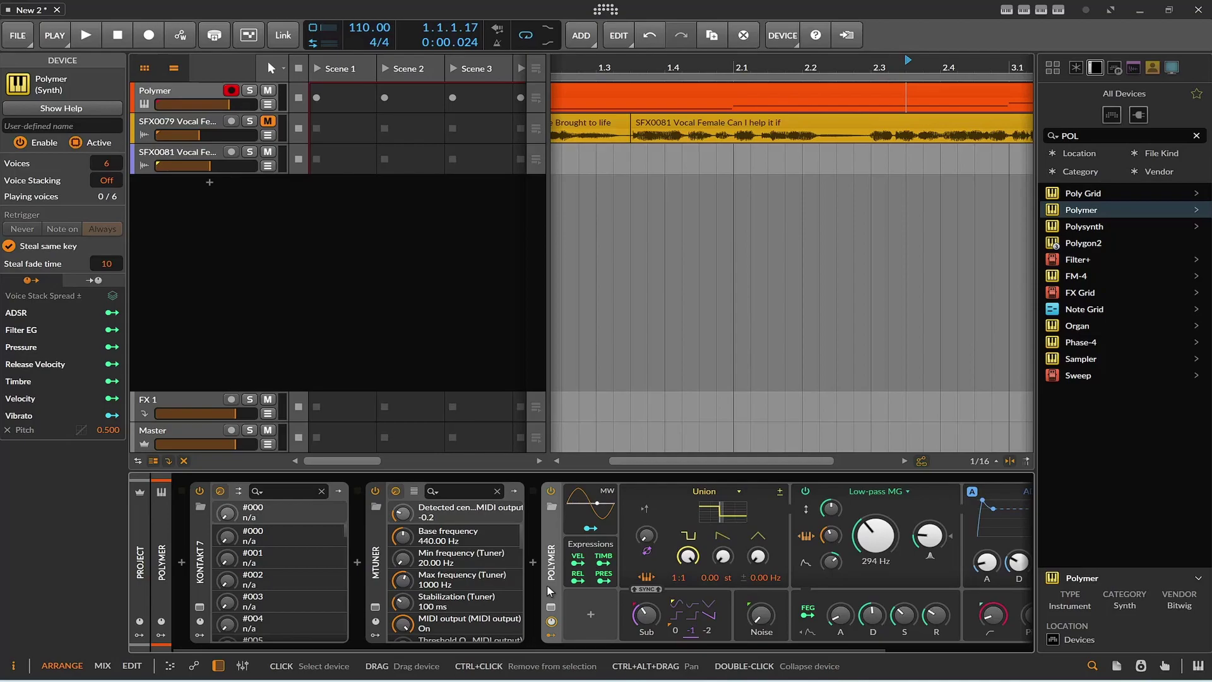
click(396, 491)
click(548, 492)
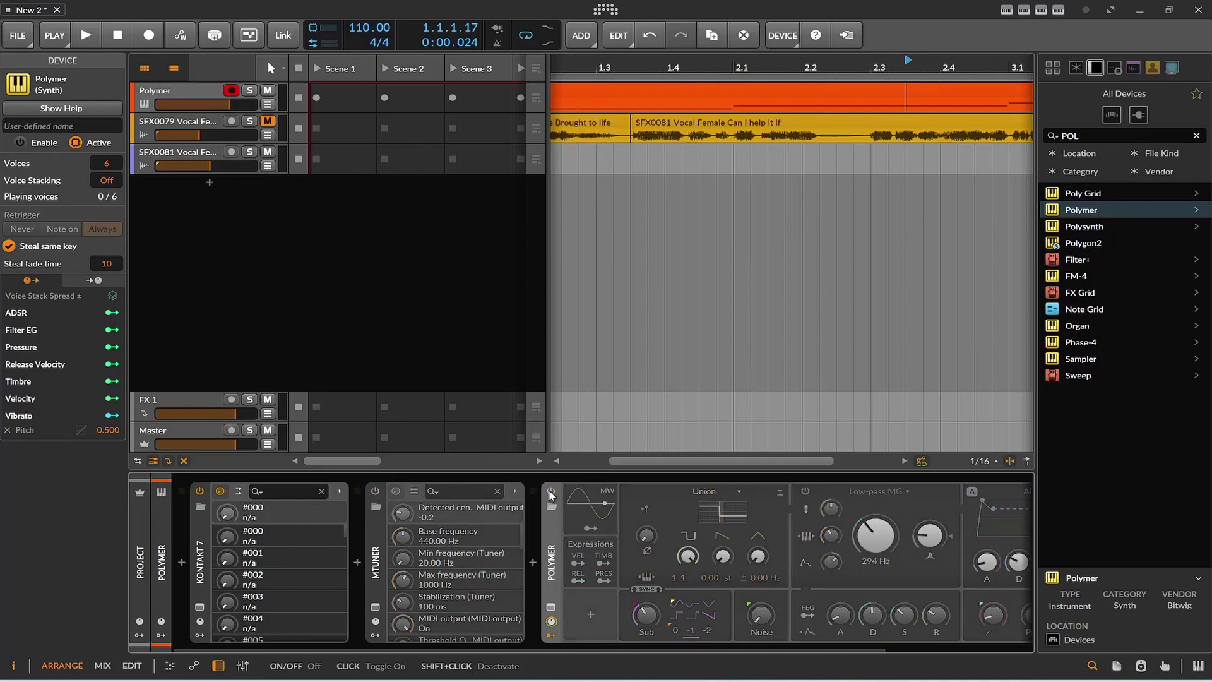
Step: Open MAutoPitch on the SFX0079 vocal track and examine the vocals' detected pitch during playback
click(145, 120)
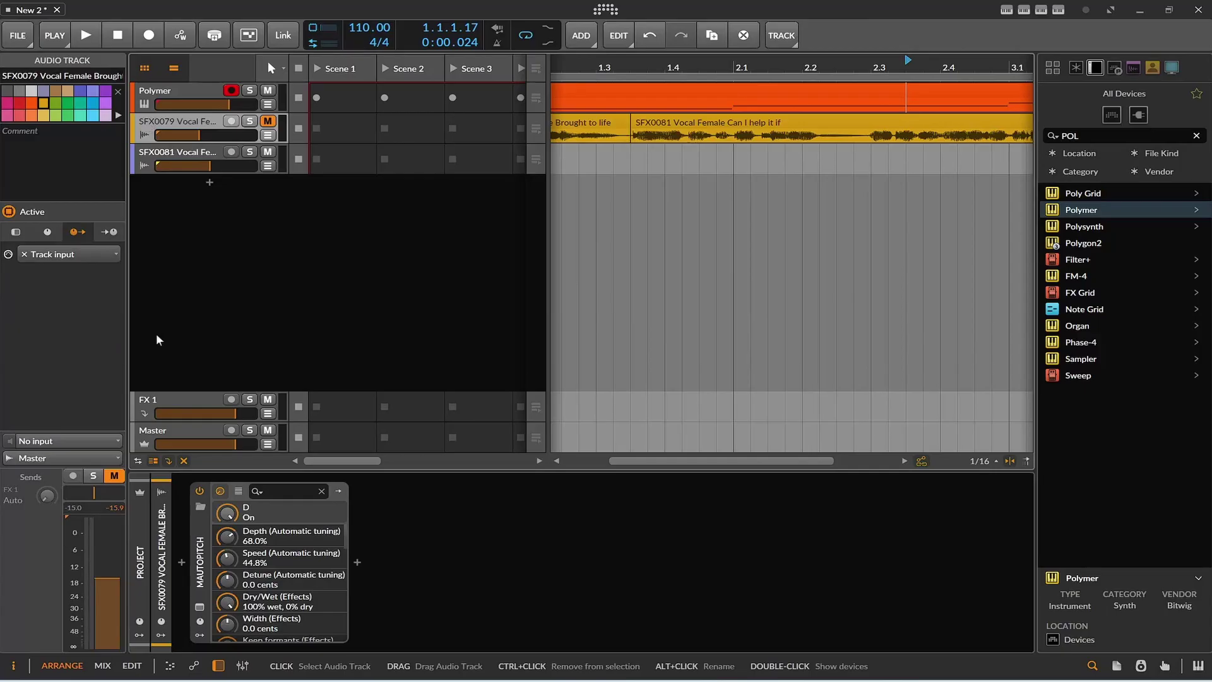
click(201, 606)
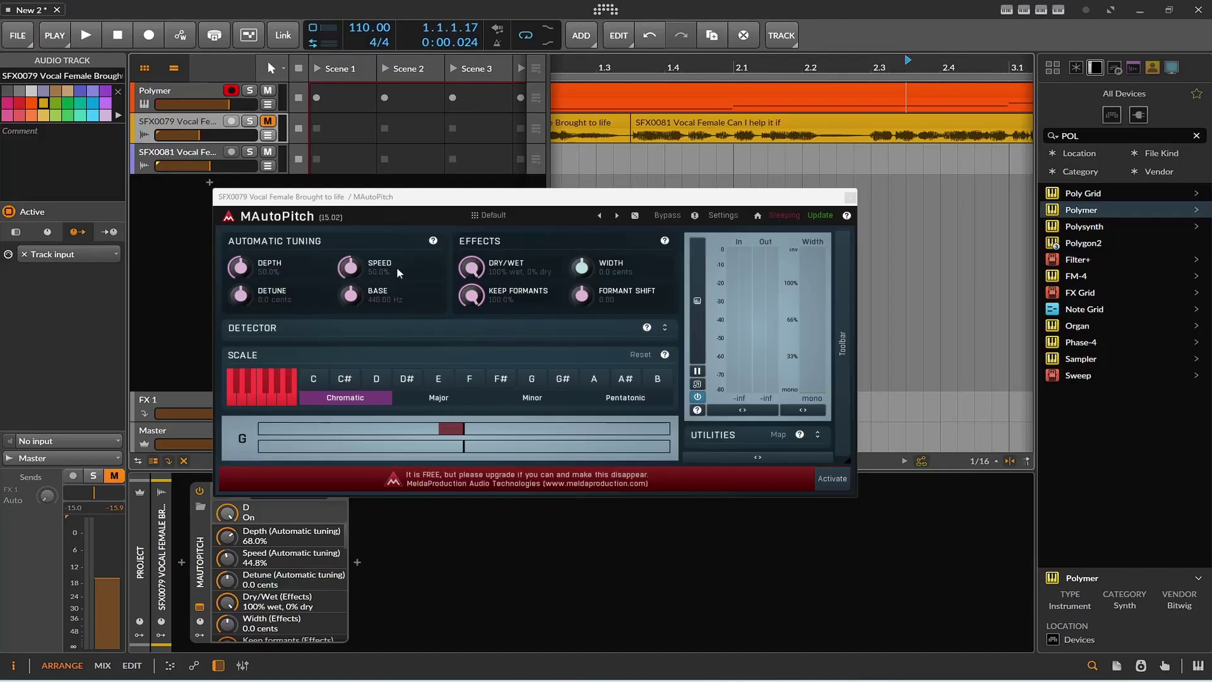
key(space)
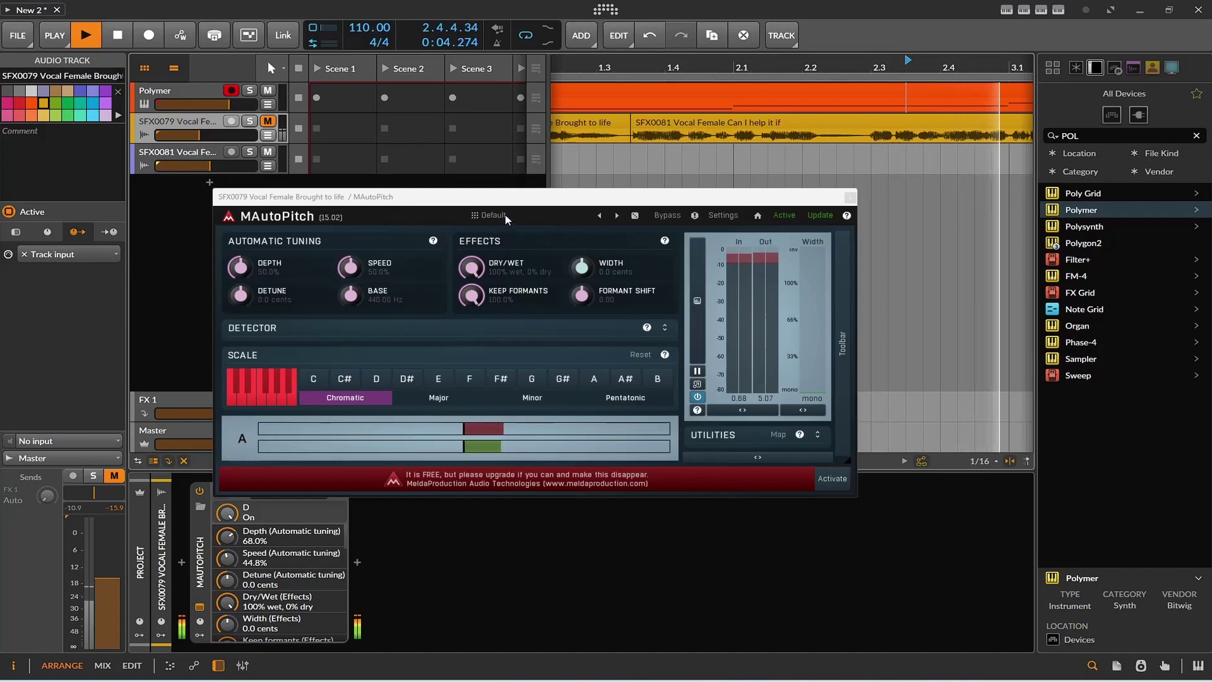
key(space)
Step: Unmute the SFX0079 vocal track and mute the Polymer track, keeping MAutoPitch open
click(268, 121)
click(267, 90)
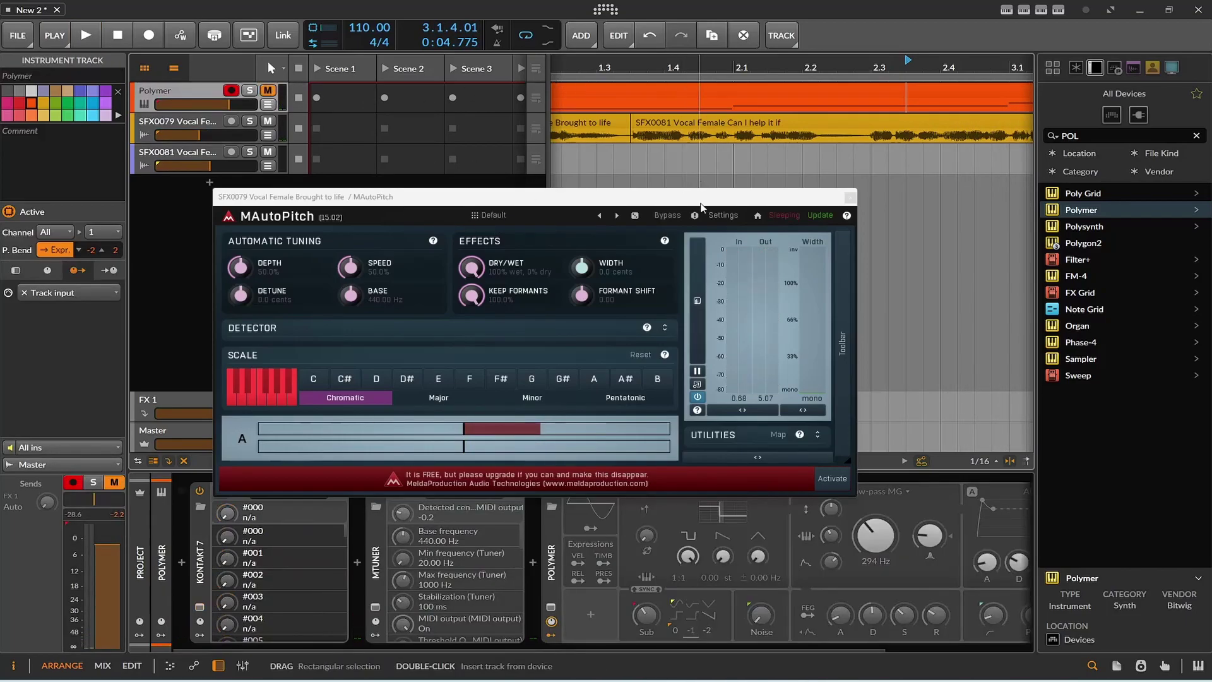
drag(701, 205, 488, 192)
drag(795, 67, 906, 67)
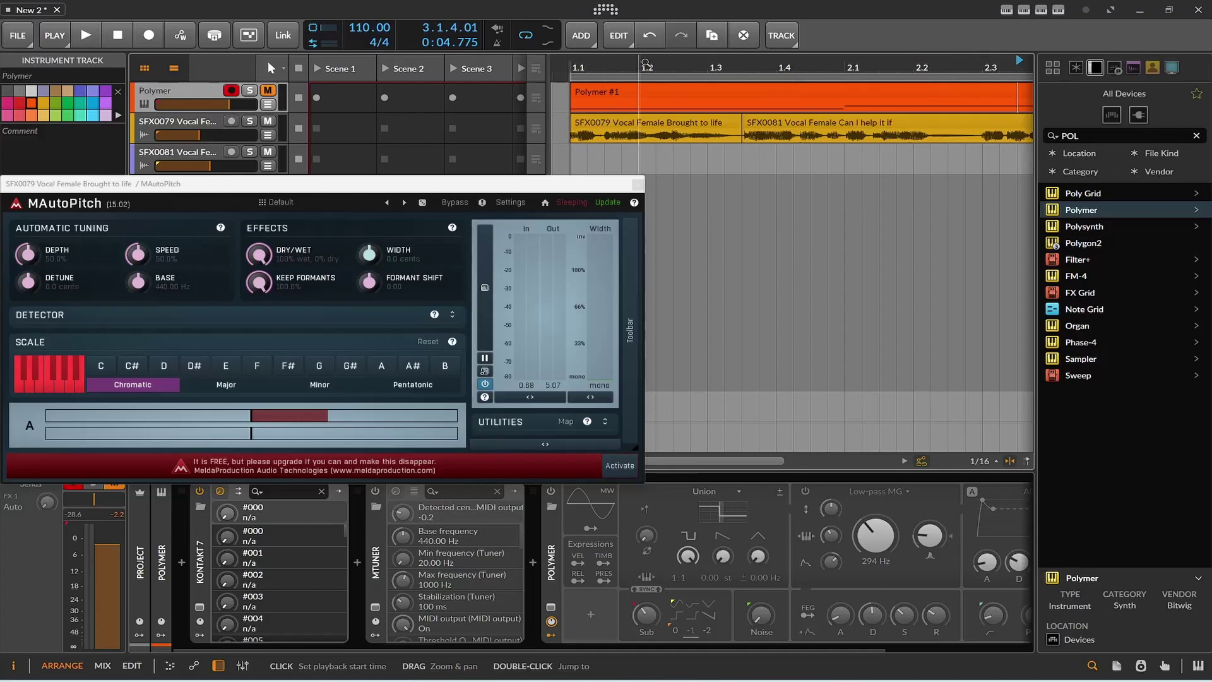
Step: Set the playback start to 1.1 and play the vocals repeatedly to examine MAutoPitch's pitch detection and correction
click(584, 64)
key(space)
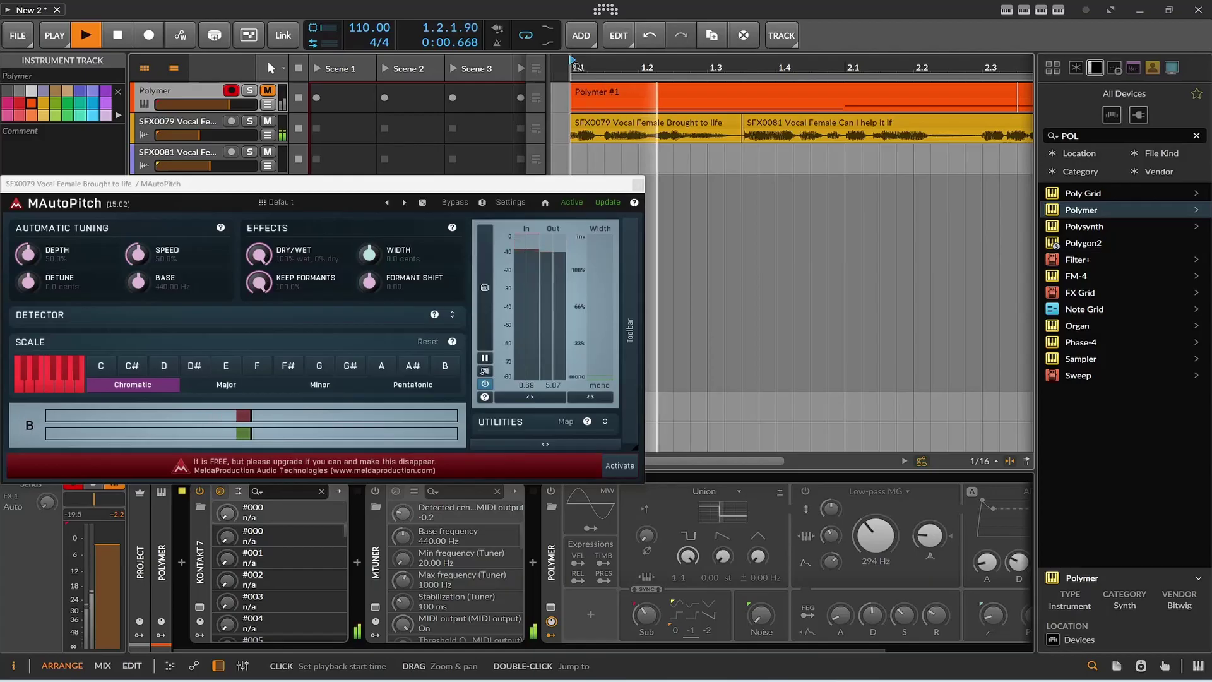
key(space)
drag(300, 184, 409, 137)
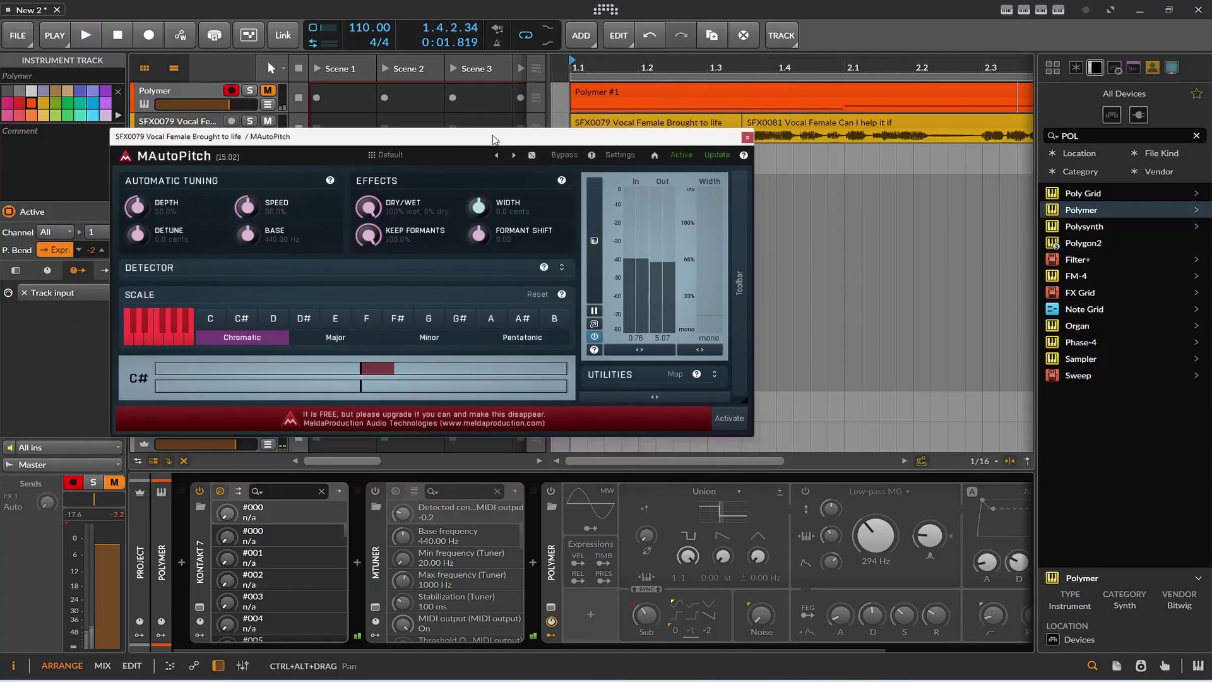
key(space)
key(space)
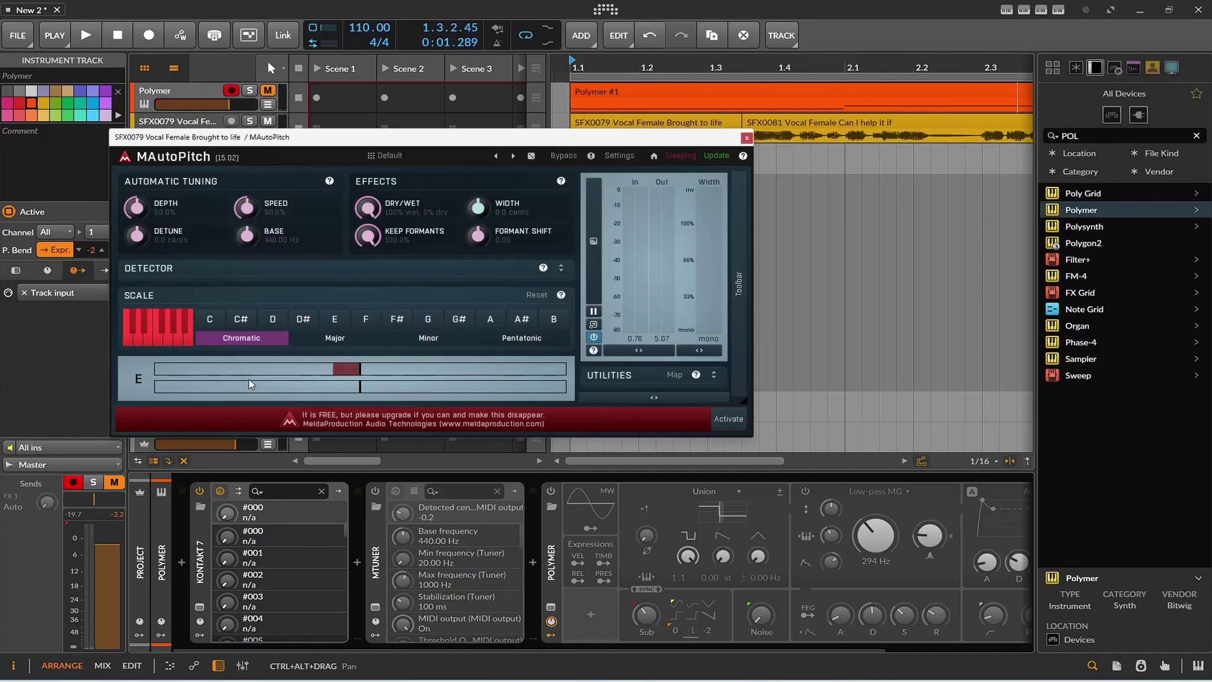
Step: Turn off the F note in MAutoPitch's scale and lower Depth to about 36.4% while playing back the vocals
click(158, 345)
click(94, 39)
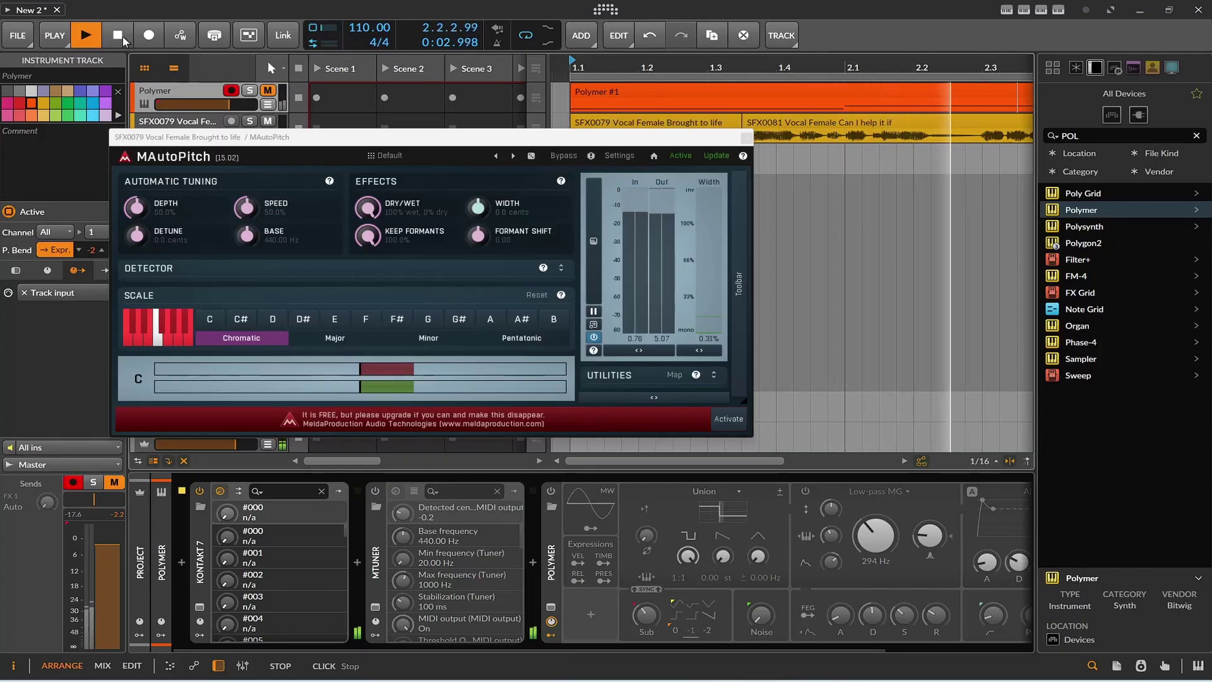
click(122, 36)
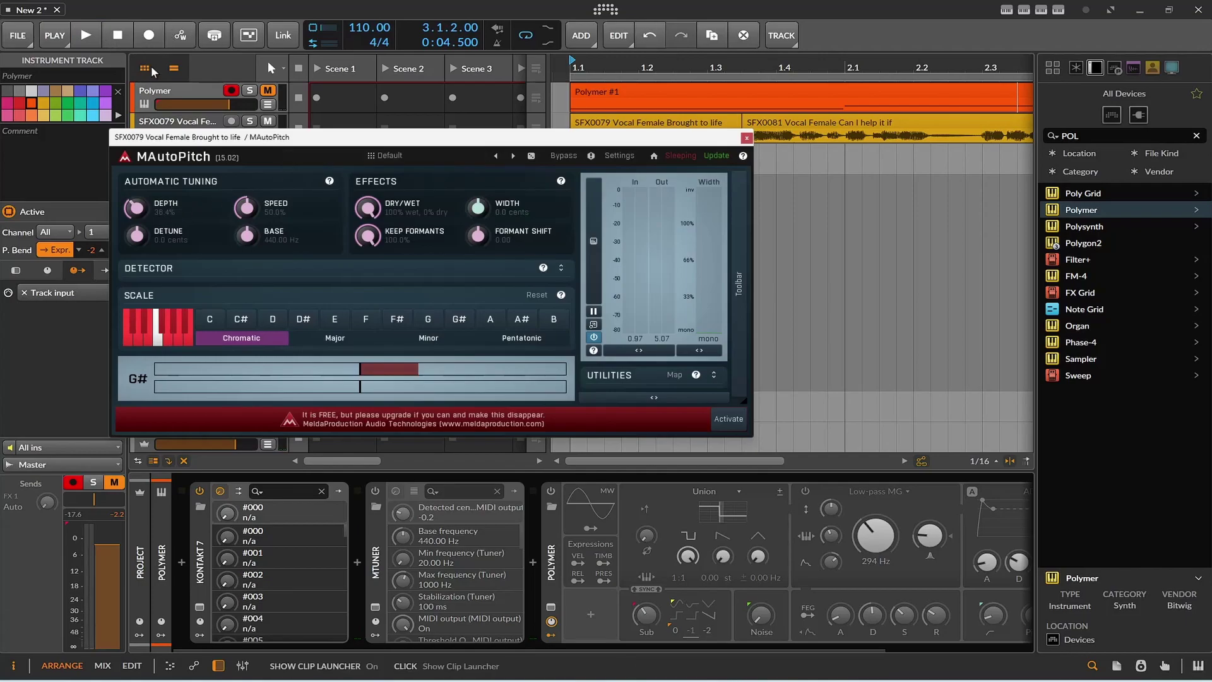
drag(172, 138, 282, 211)
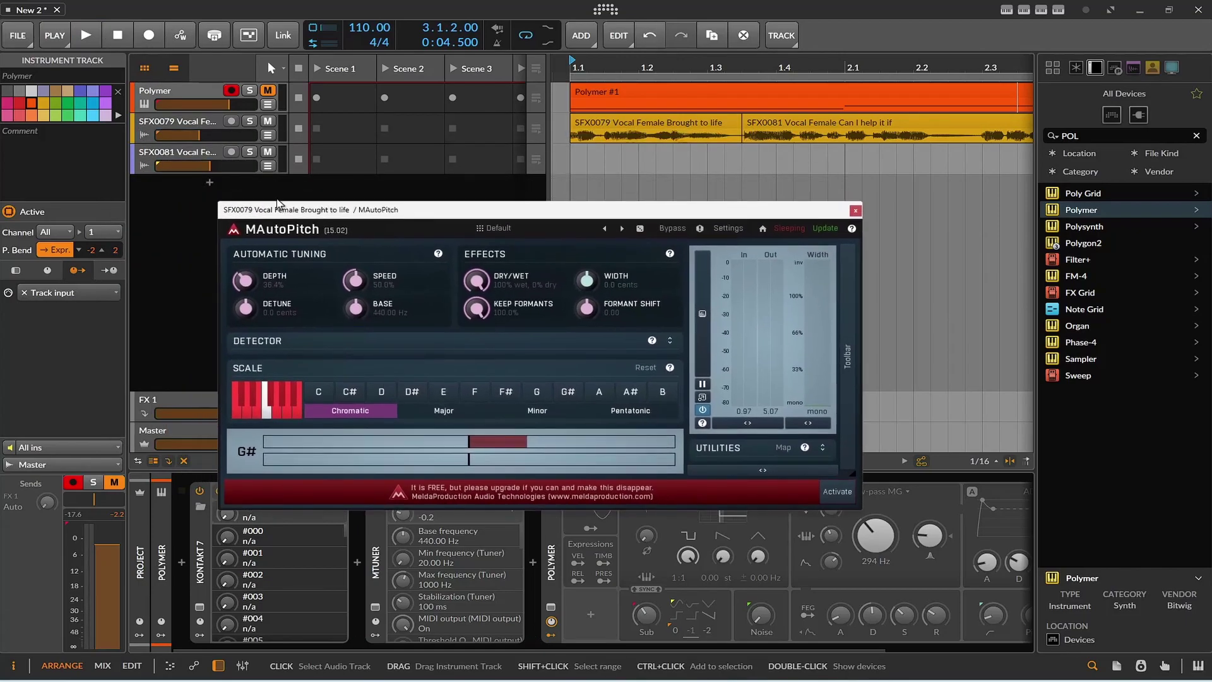
click(90, 36)
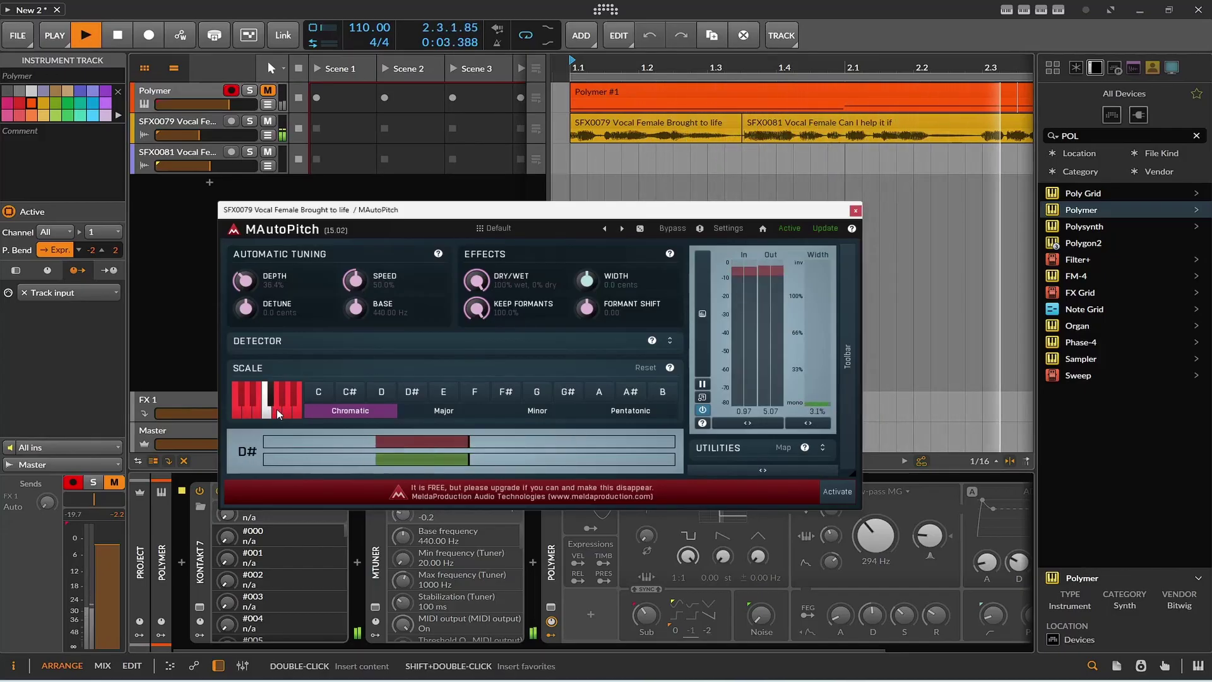
Step: Set MAutoPitch's scale to F# Major and adjust Dry/Wet to 100% wet, 14% dry
click(441, 409)
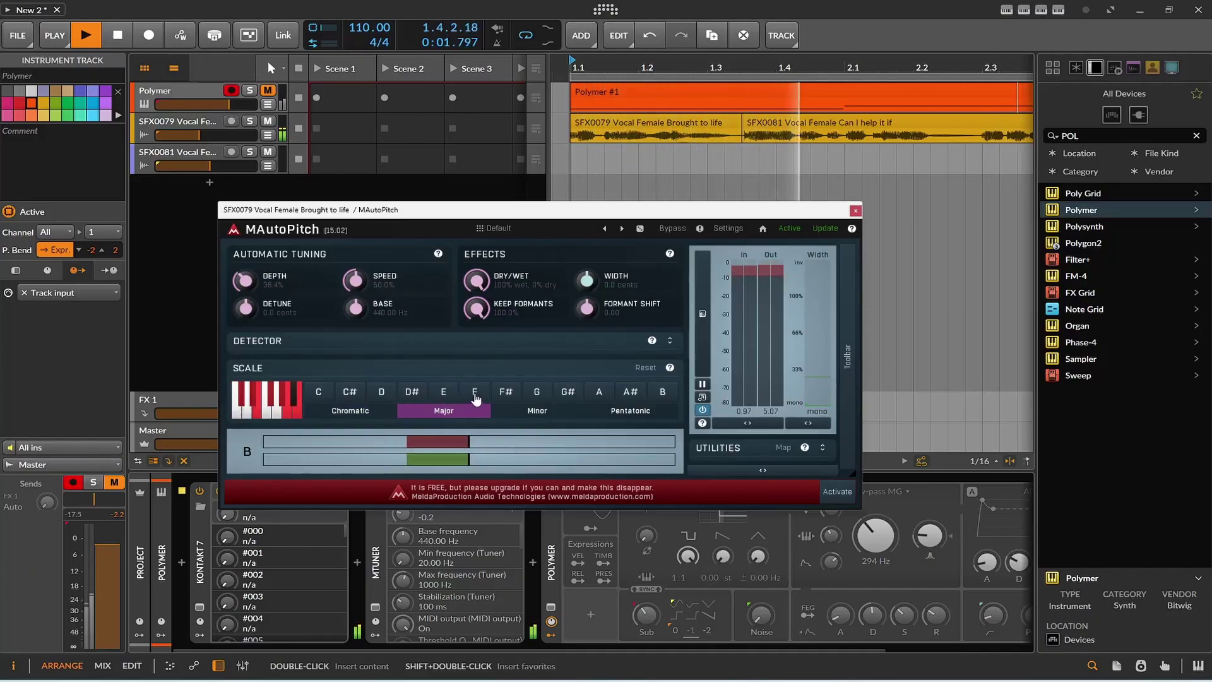
click(505, 392)
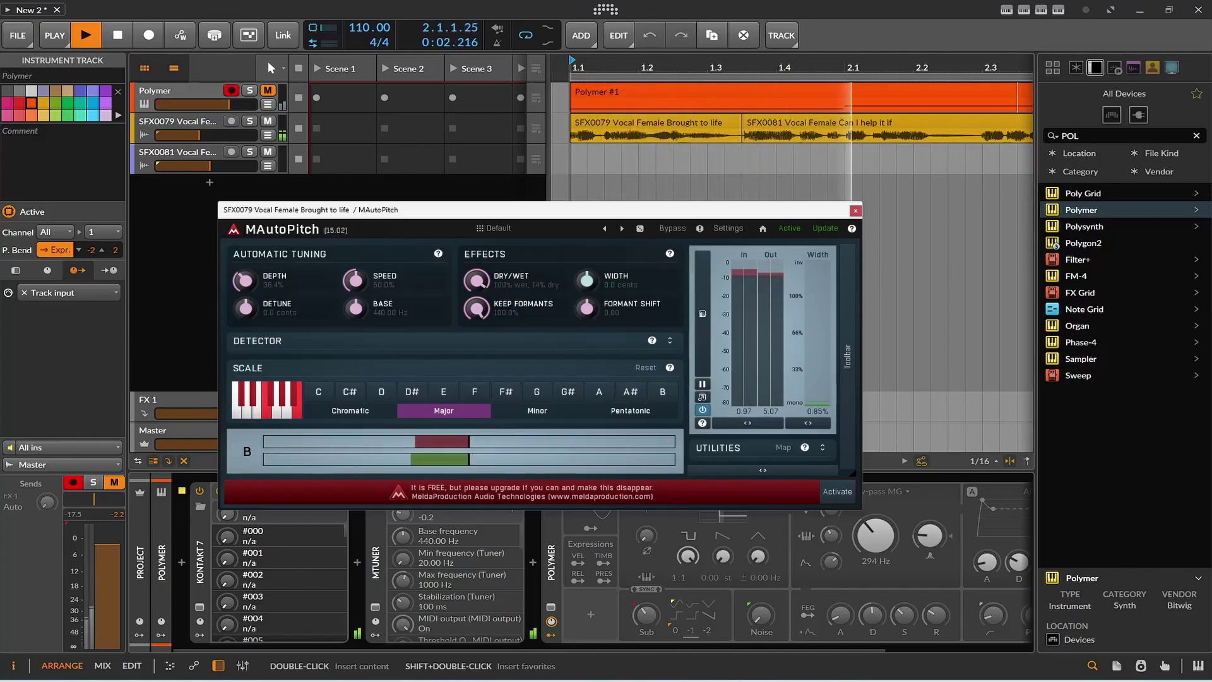
Step: Lower MAutoPitch's Keep Formants to about 73.8%, Base to about 420 Hz, and Detune to a negative value during playback
drag(476, 308, 476, 325)
drag(354, 306, 354, 310)
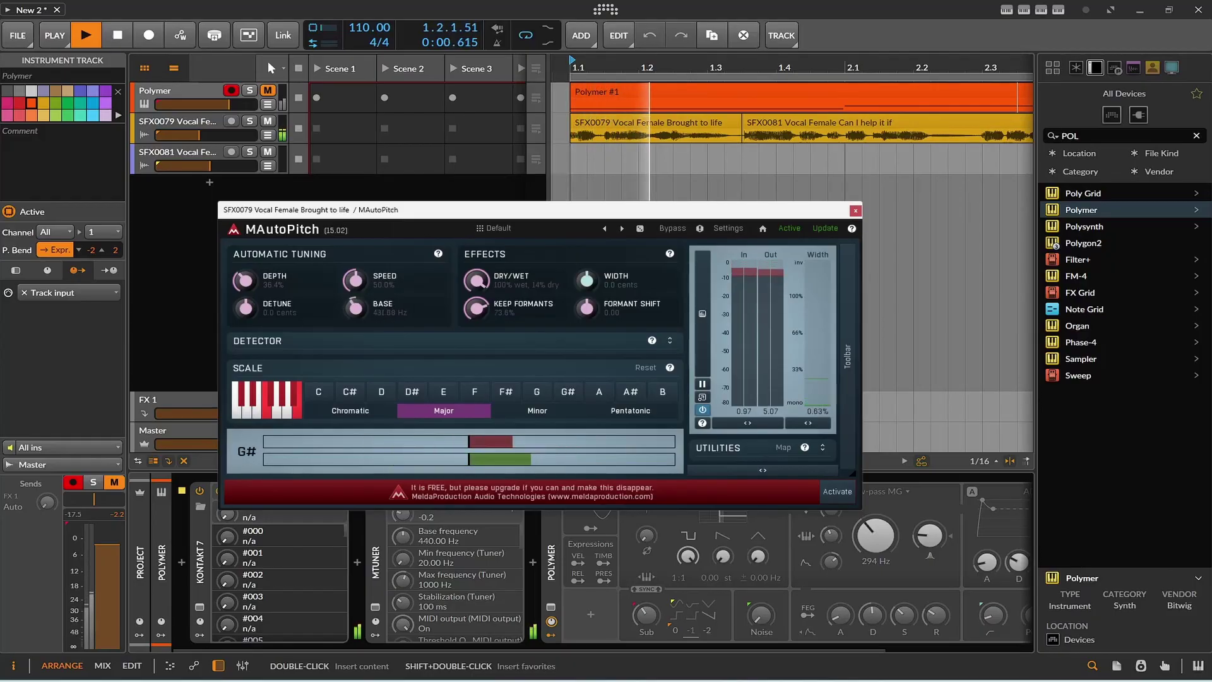
drag(244, 307, 244, 328)
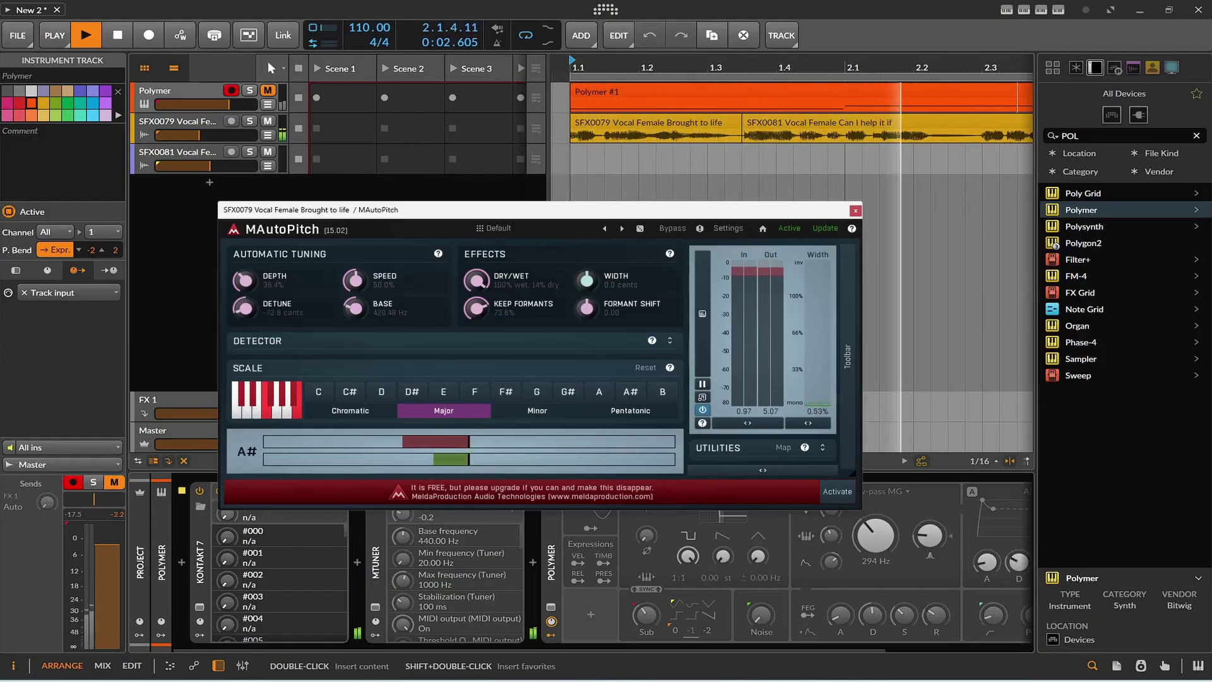
Step: Raise MAutoPitch's Depth to 83.2% and Speed to 72.0% during playback, and stop the transport
drag(248, 270, 248, 249)
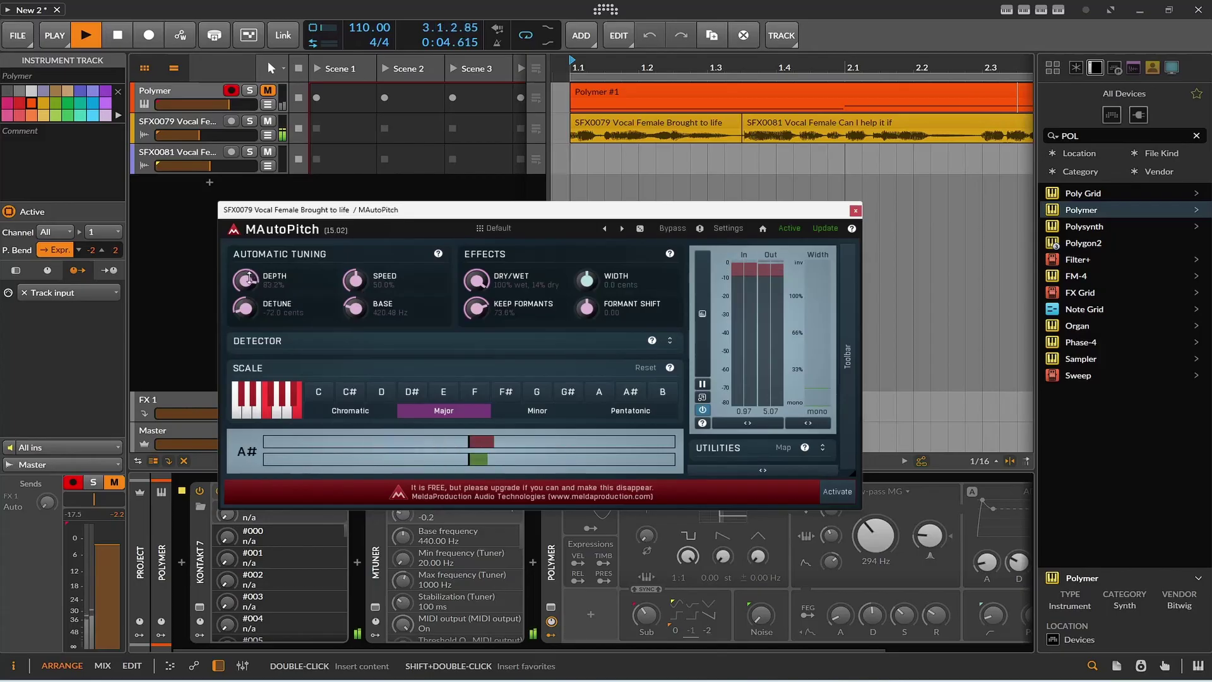
drag(357, 279, 357, 265)
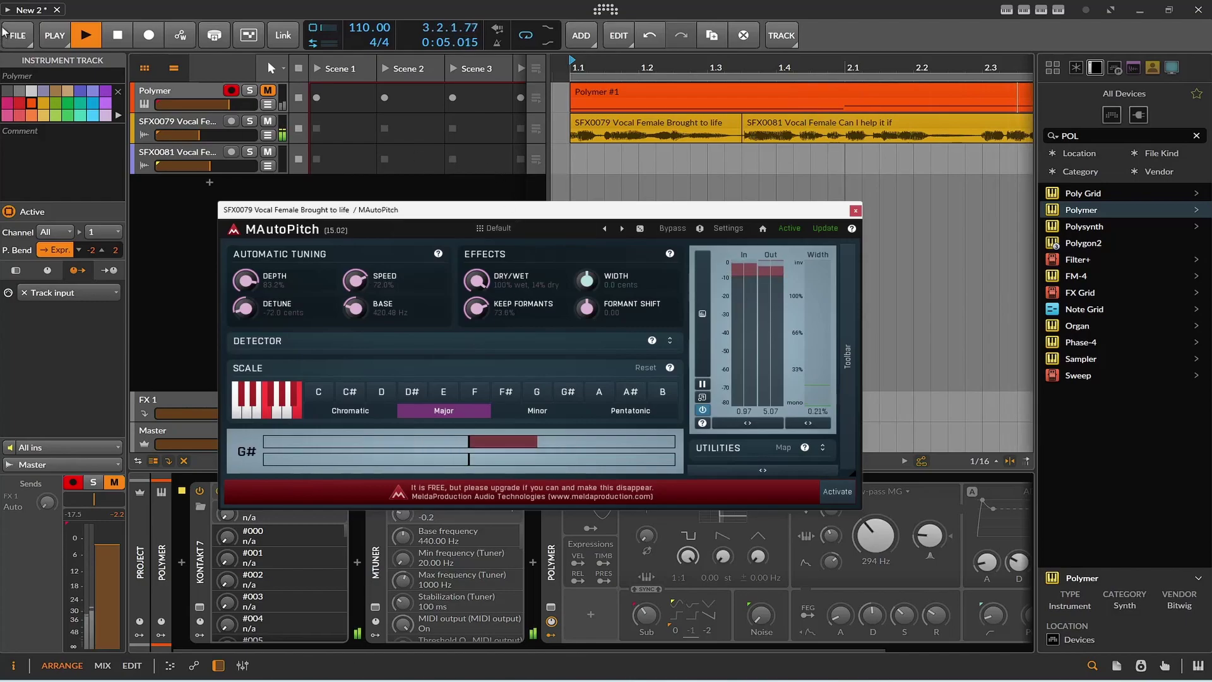
click(117, 35)
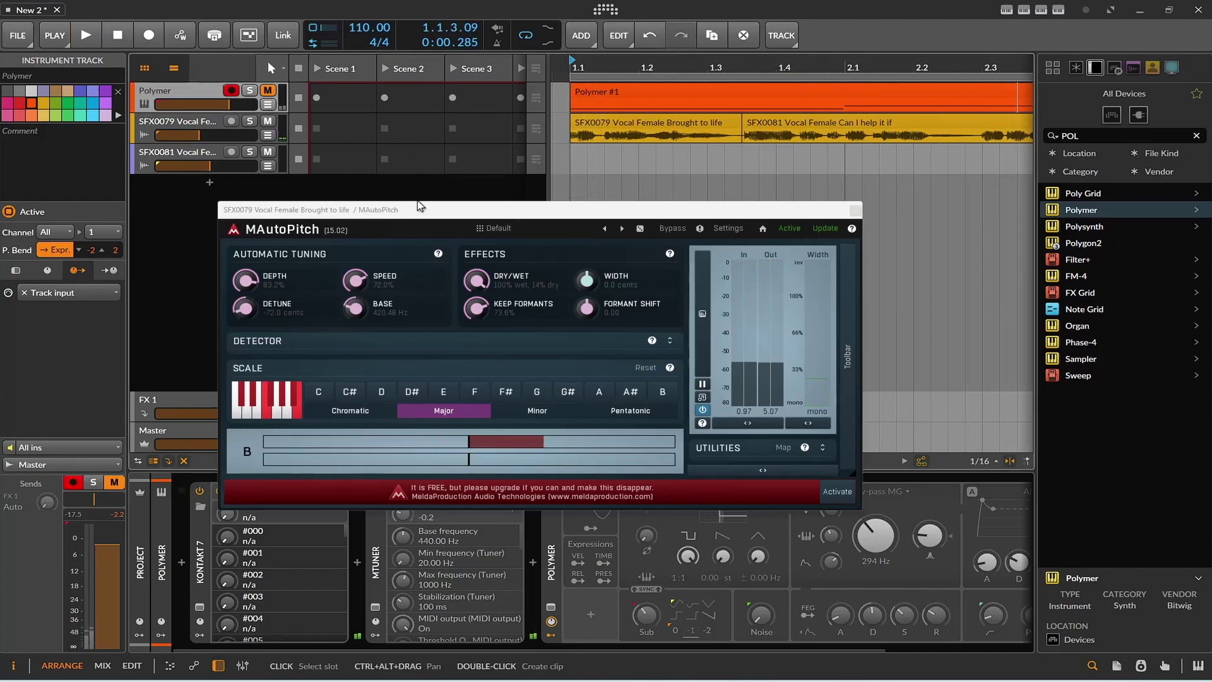
Step: Load MAutoPitch's "Man from a woman" preset and play back the vocals through it
click(531, 228)
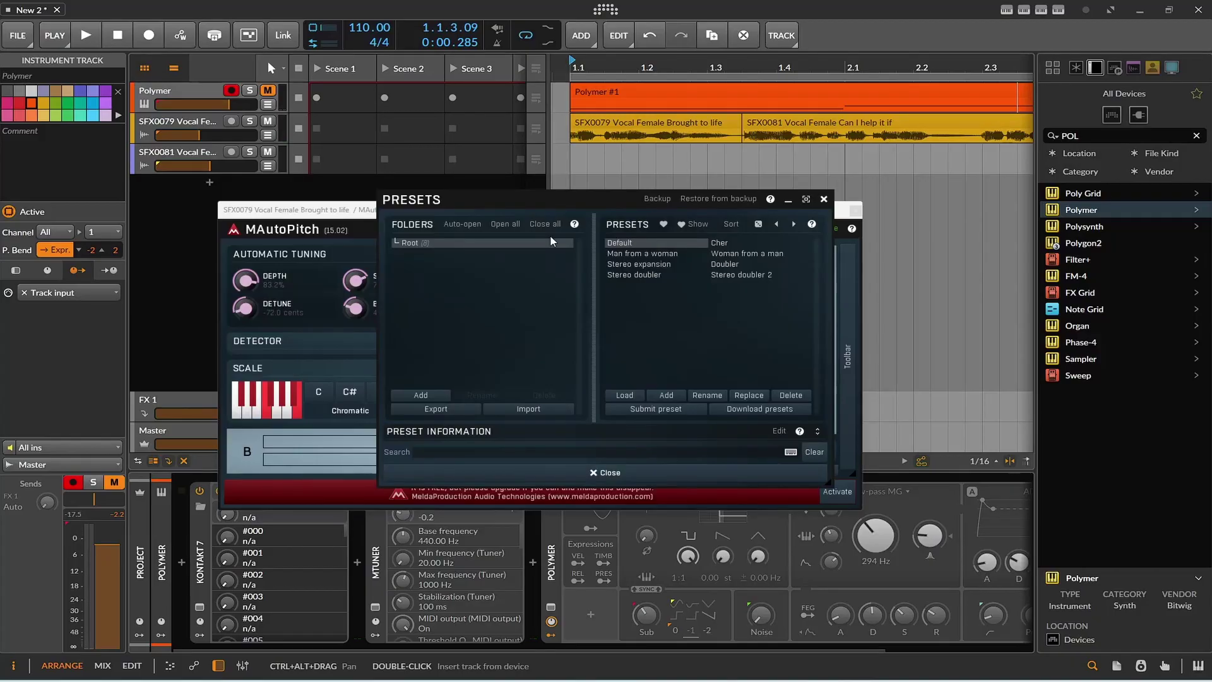
click(640, 254)
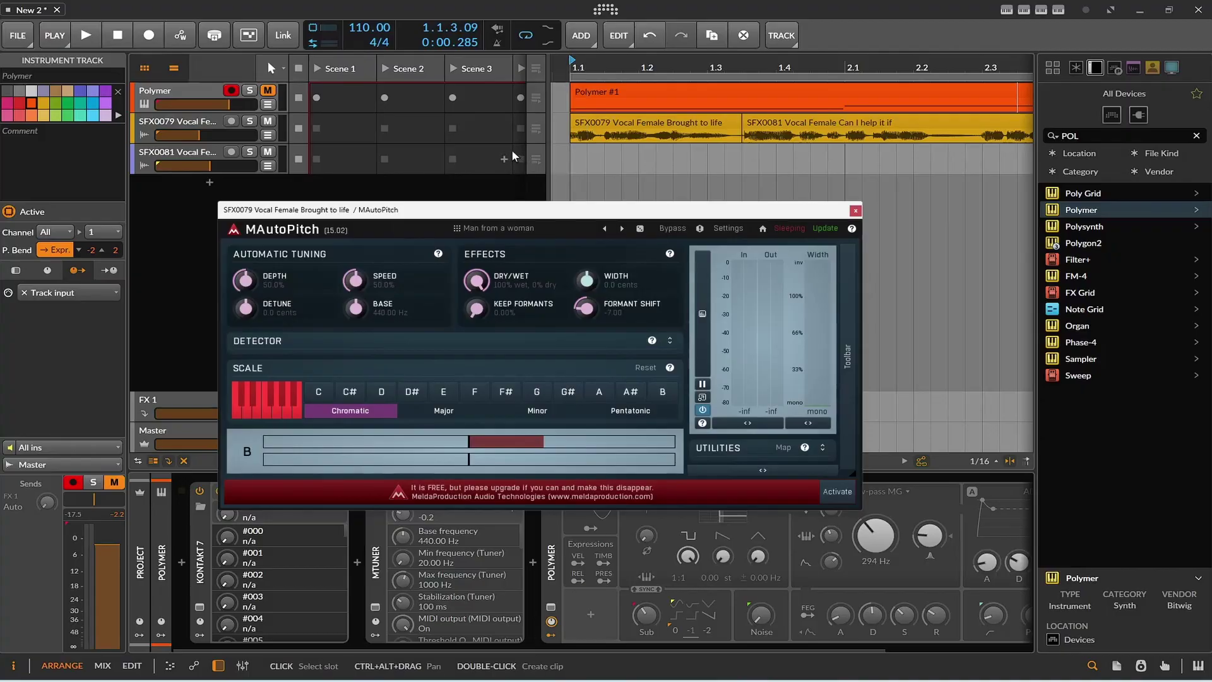
click(85, 35)
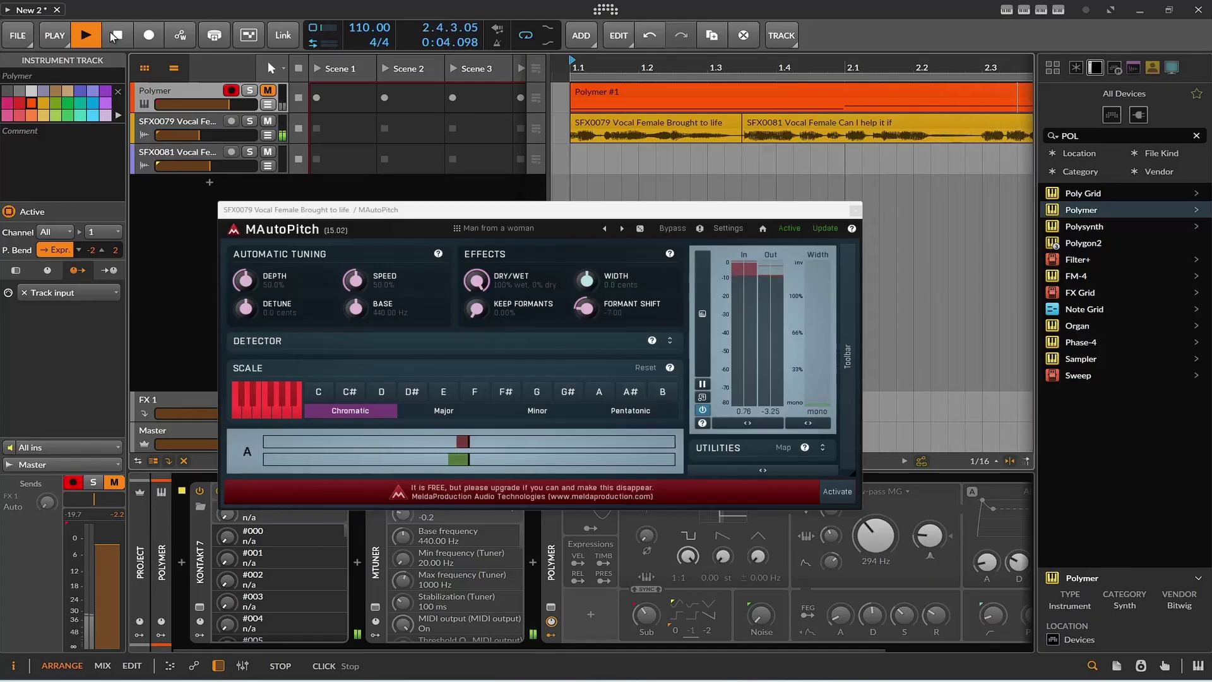
click(112, 36)
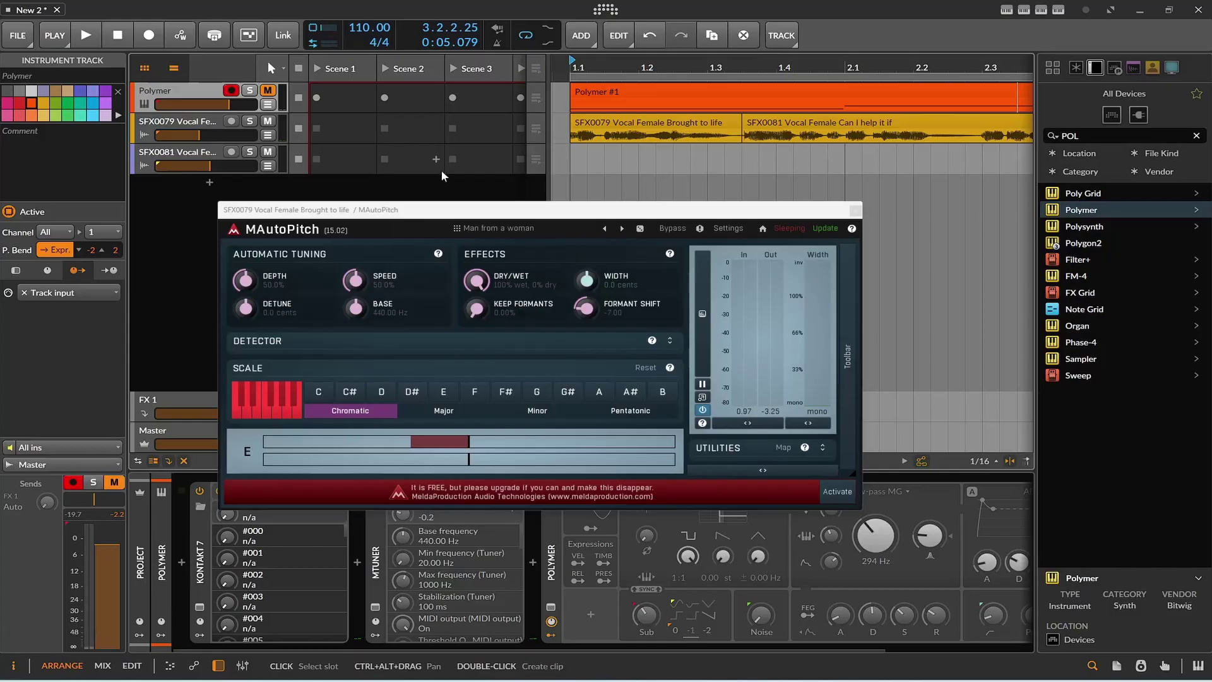
Step: Switch MAutoPitch to the Doubler preset and play back the vocals to audition it
click(623, 229)
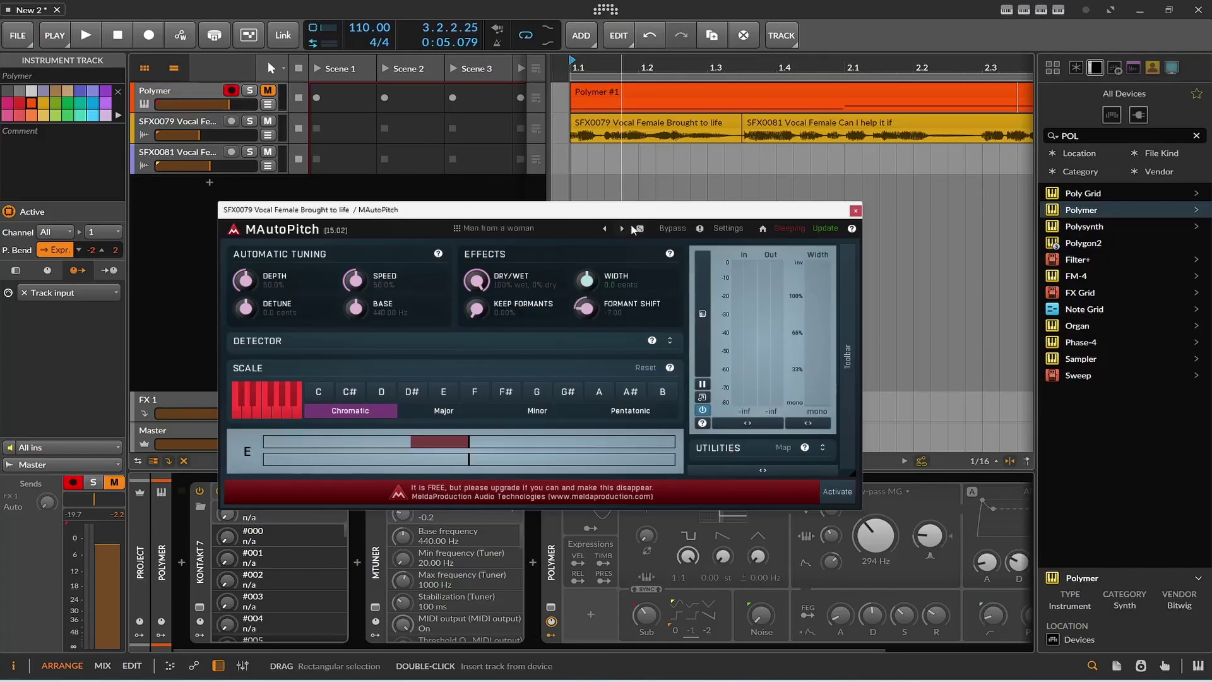
click(641, 229)
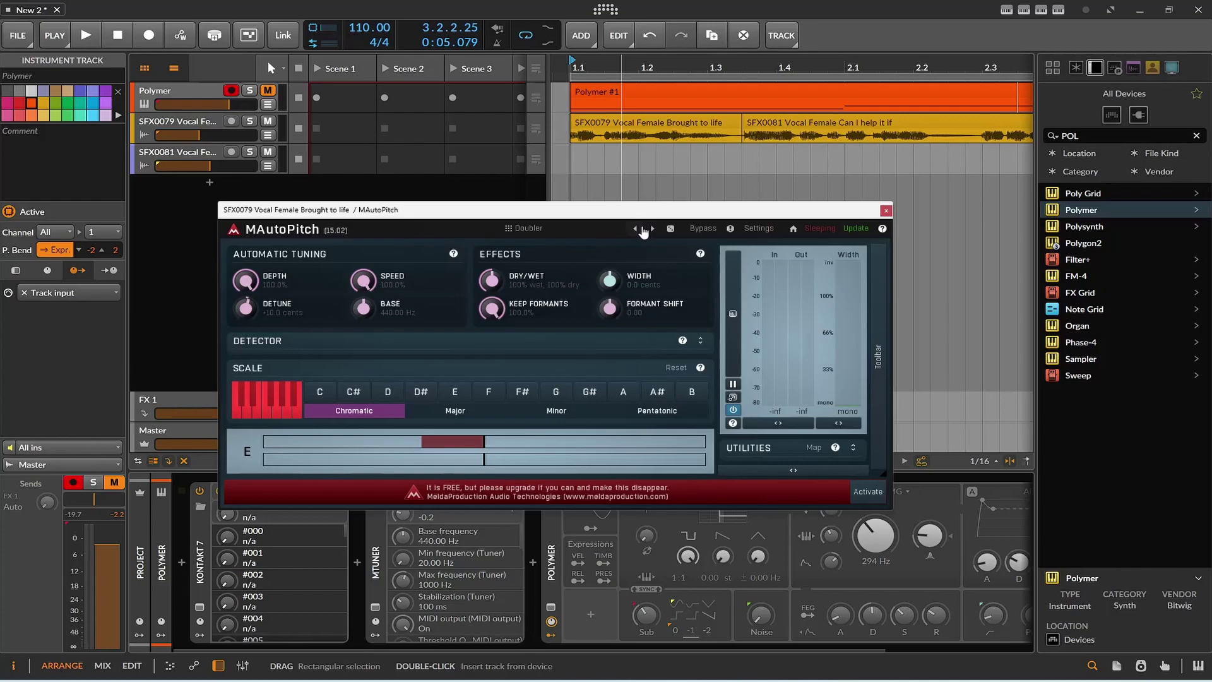
click(88, 37)
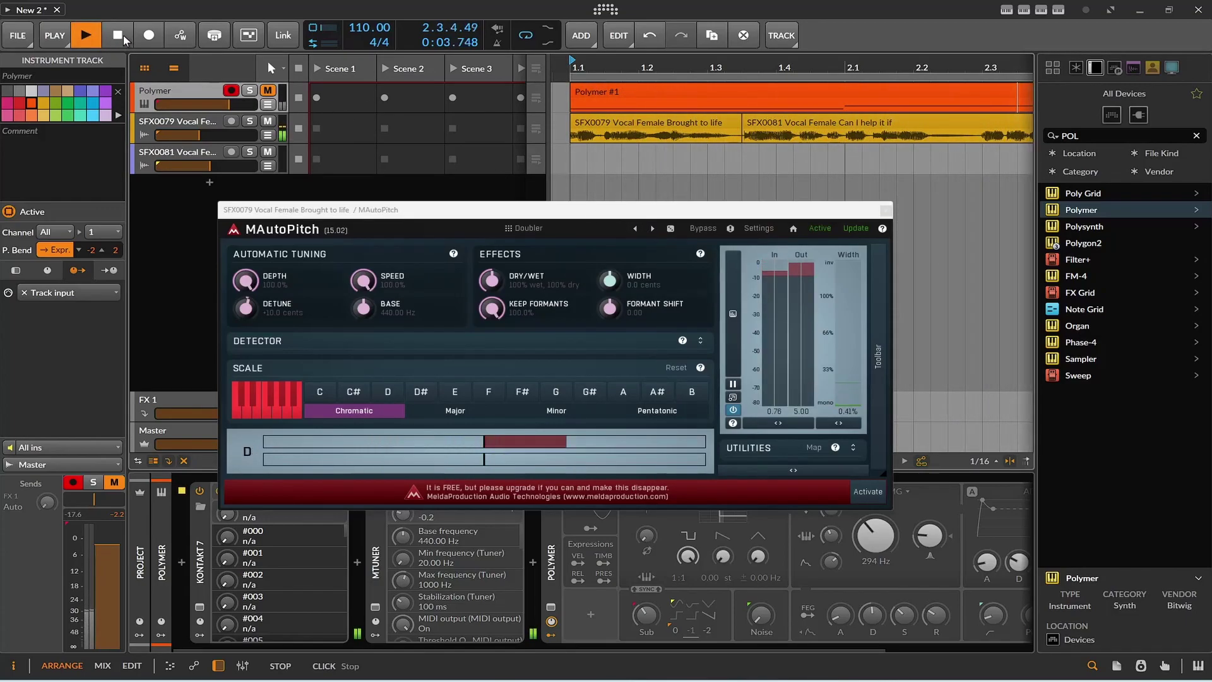
click(124, 38)
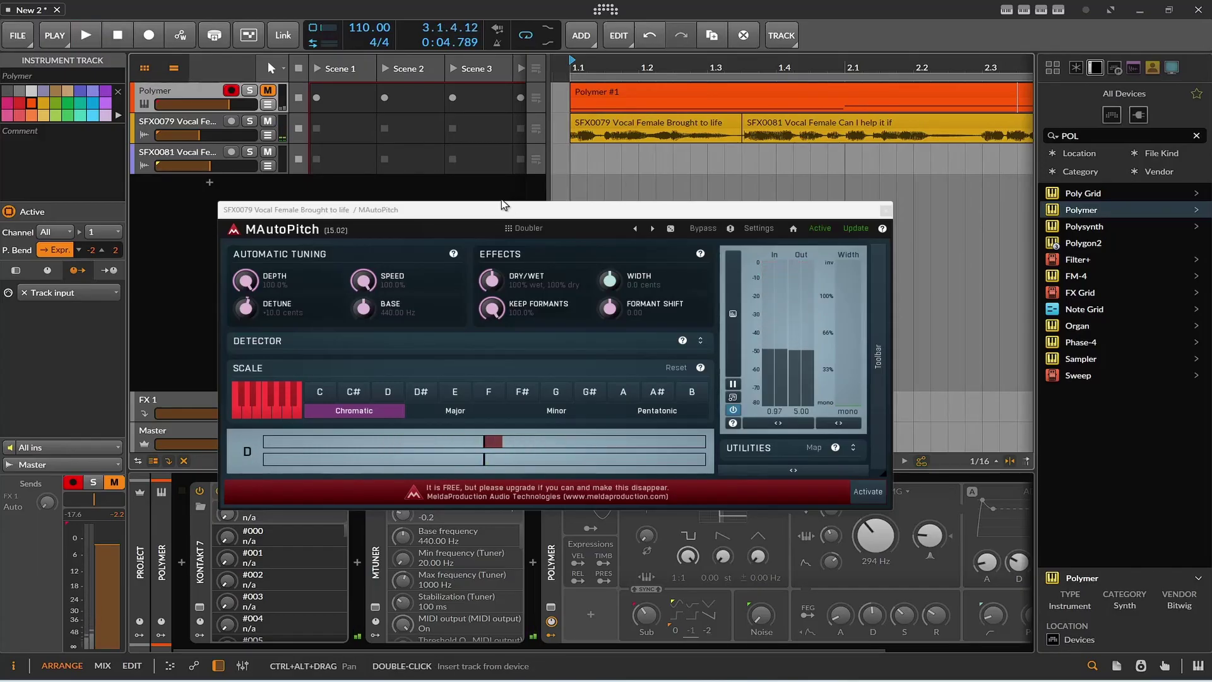
Step: Switch MAutoPitch to the Stereo doubler preset and audition it on the vocals
click(653, 228)
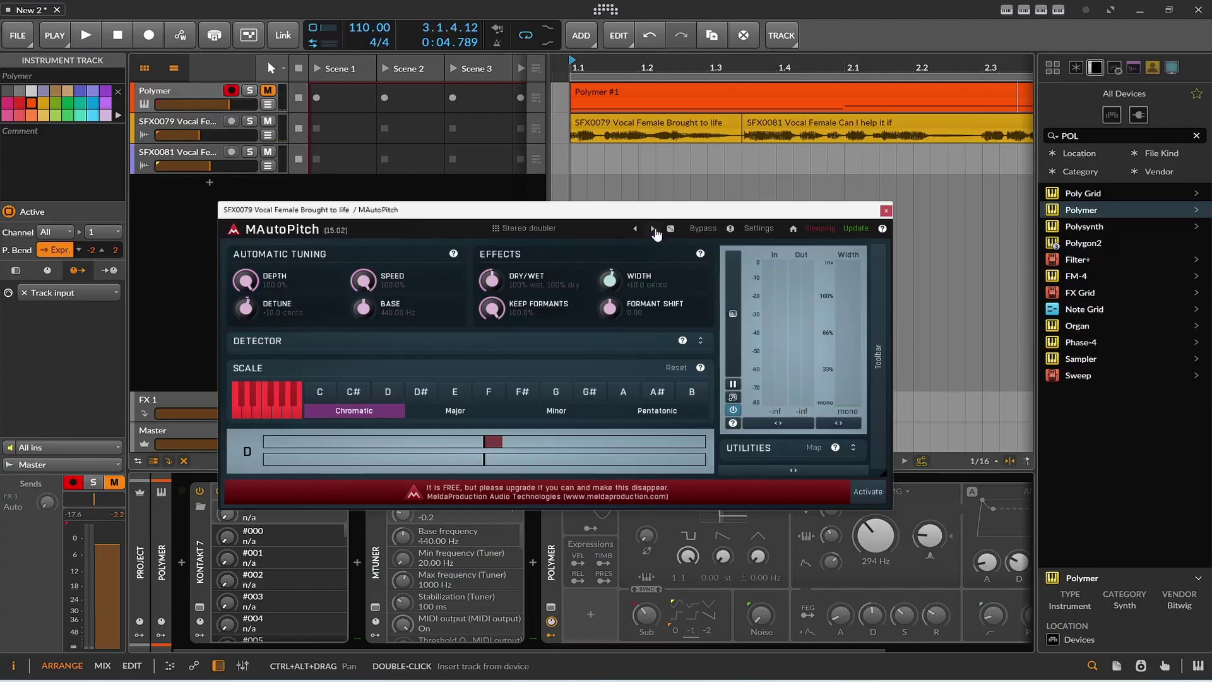
click(85, 41)
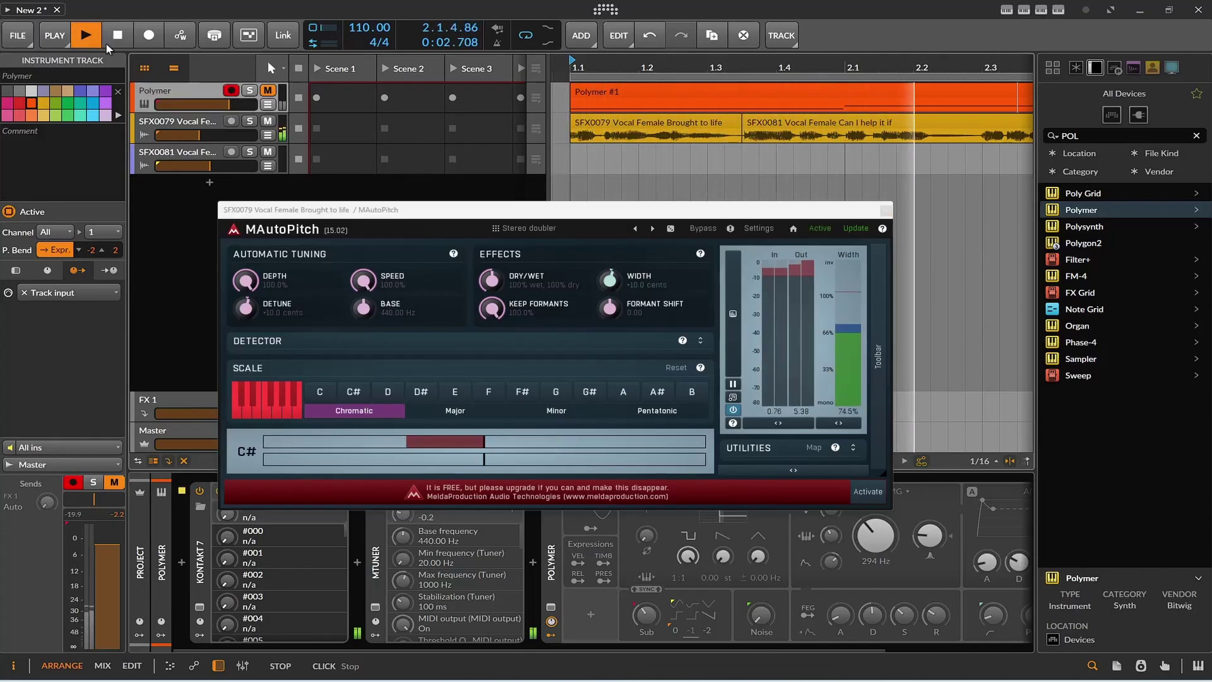
click(85, 41)
Step: Browse MAutoPitch's presets, load Cher, and play back the vocals to audition it
click(667, 229)
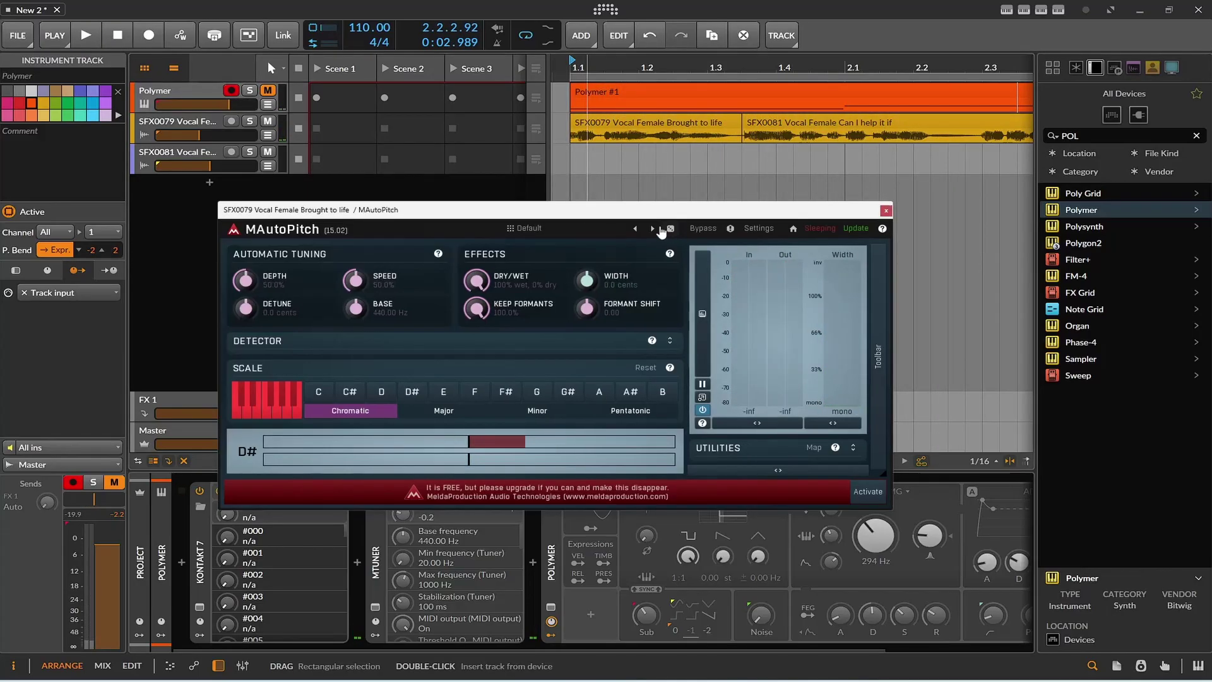
click(670, 231)
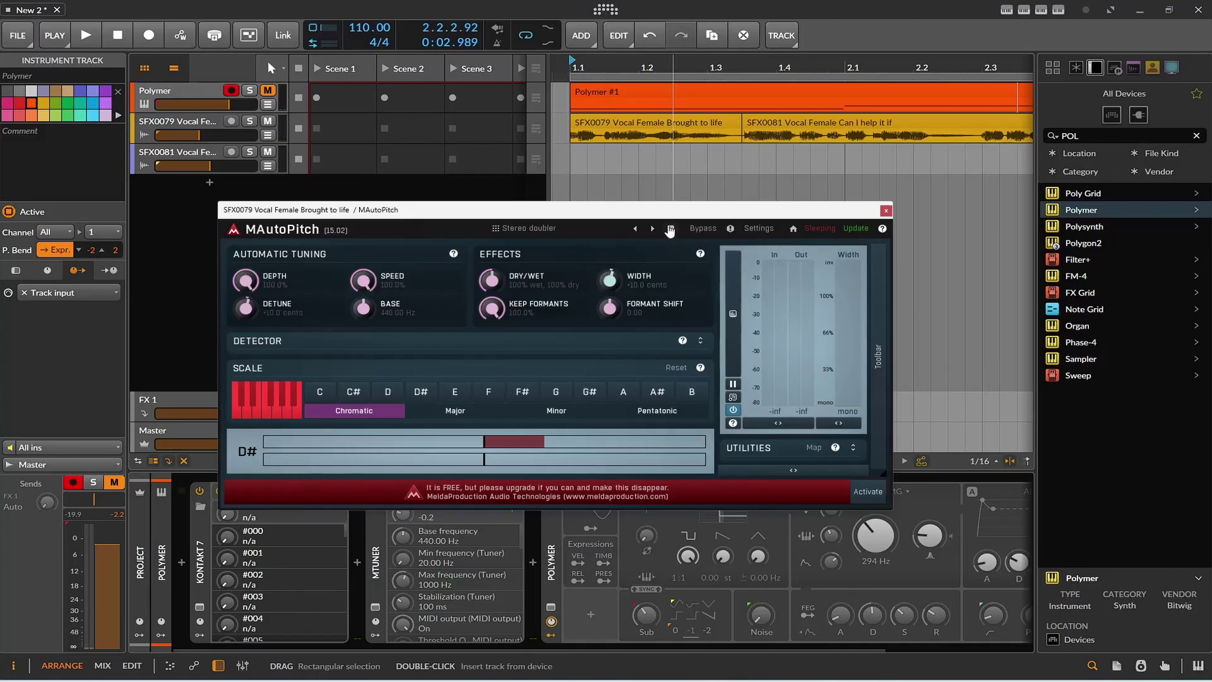
click(671, 230)
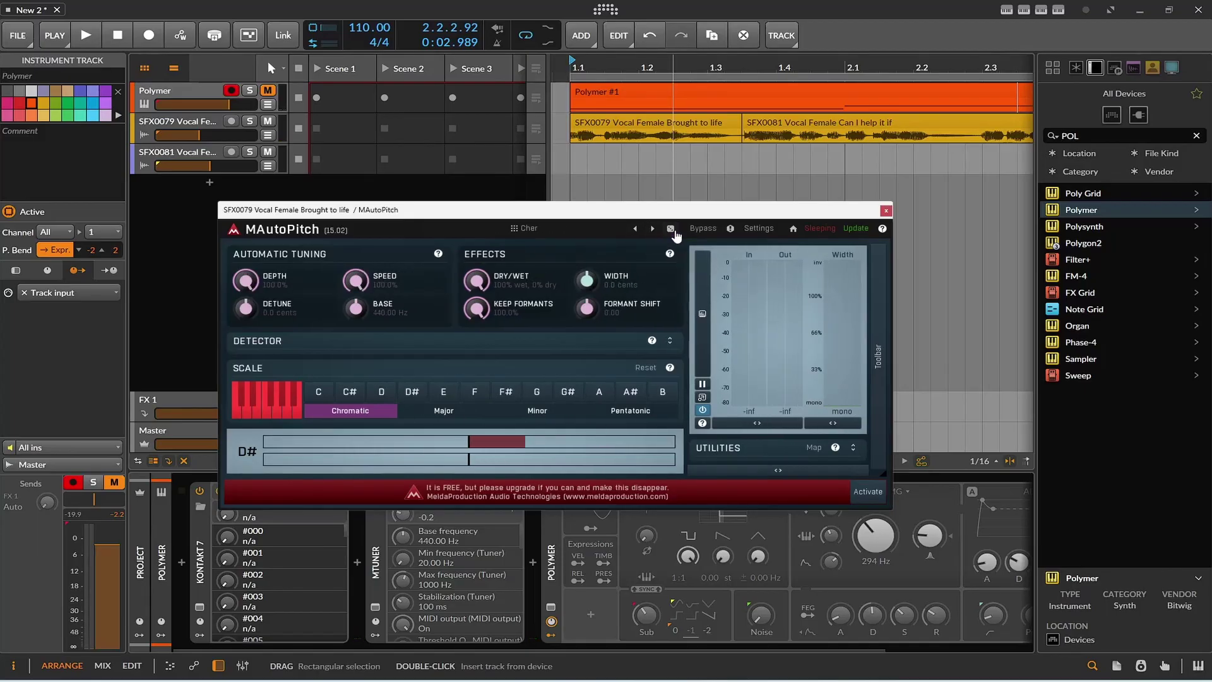
click(672, 230)
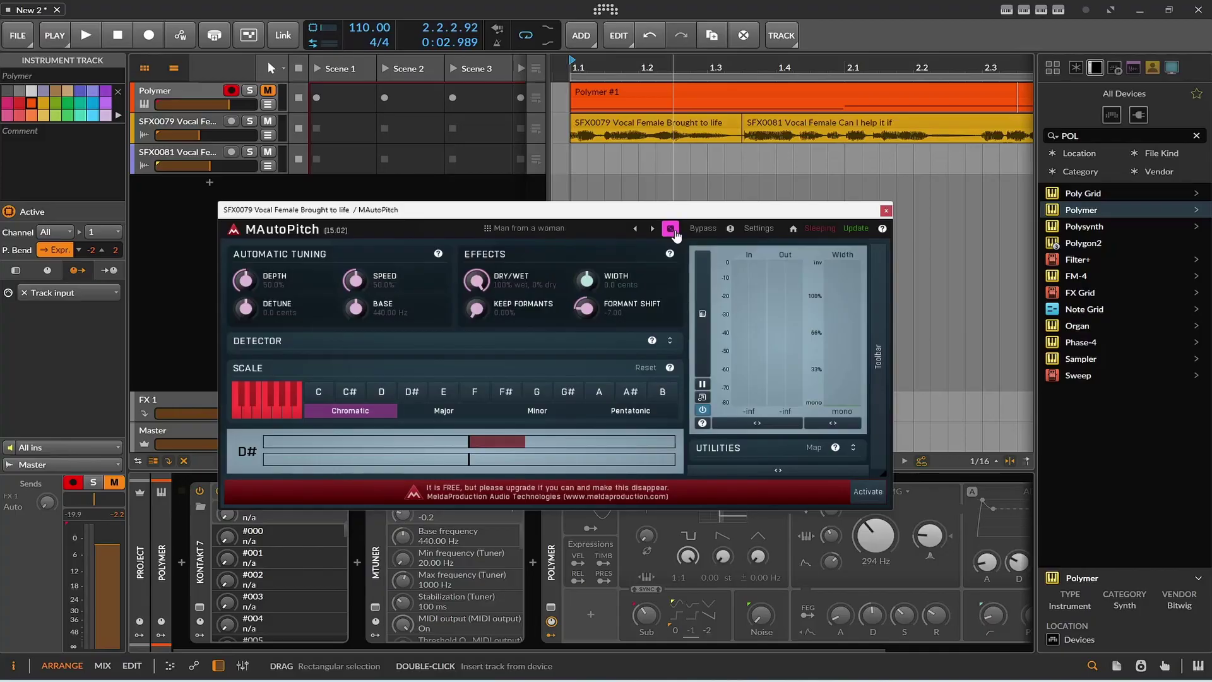
click(636, 229)
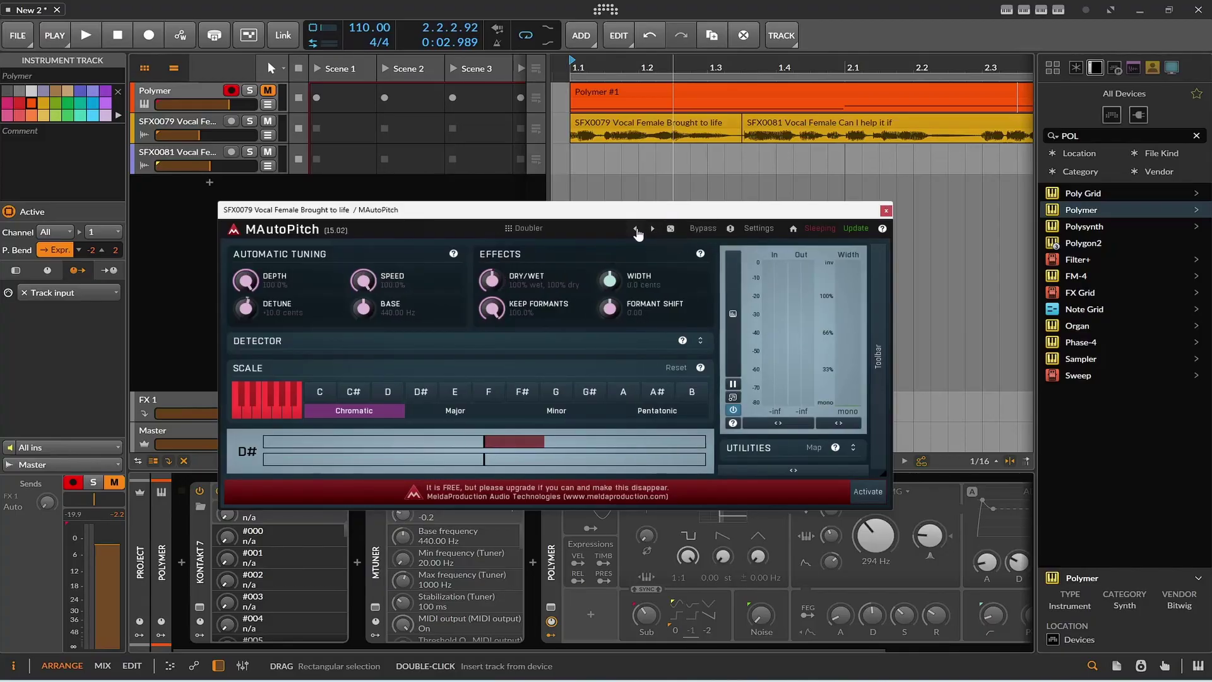
click(636, 229)
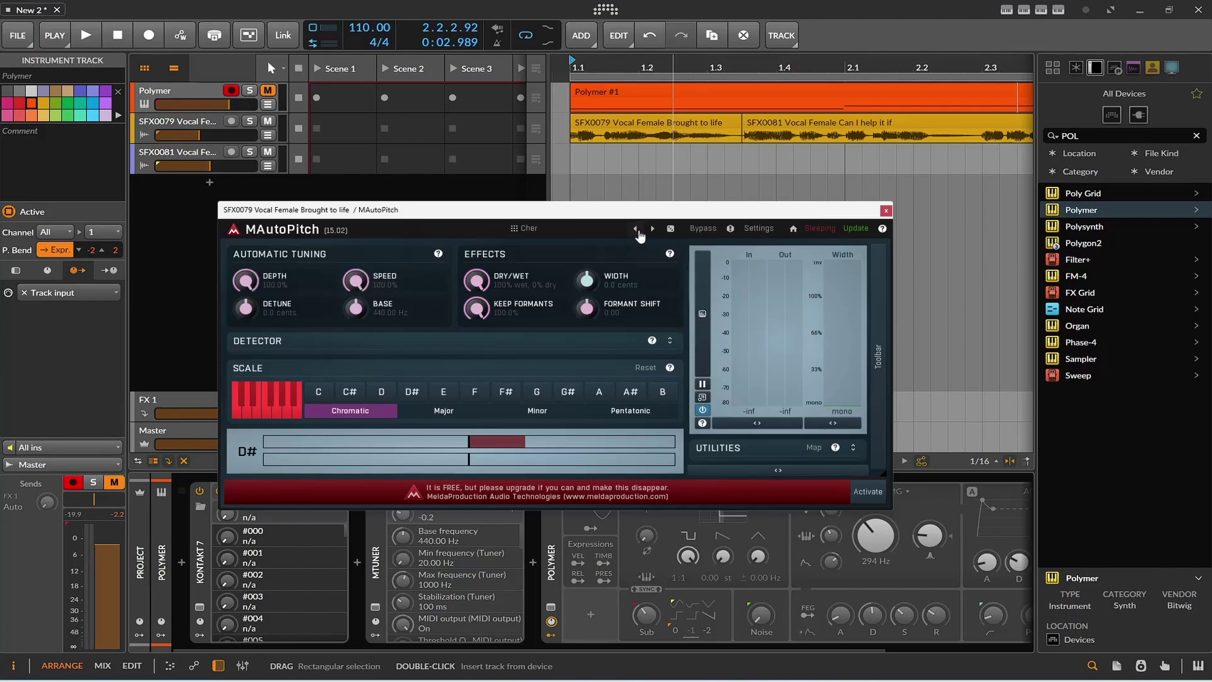
click(86, 35)
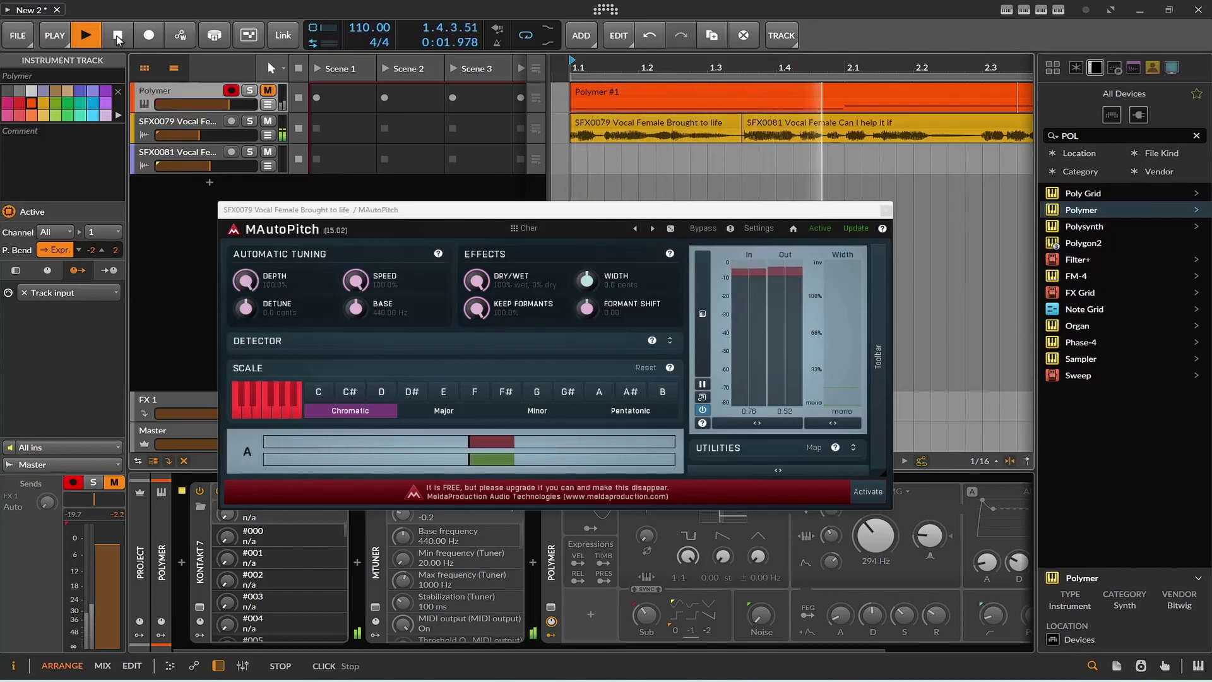
click(117, 37)
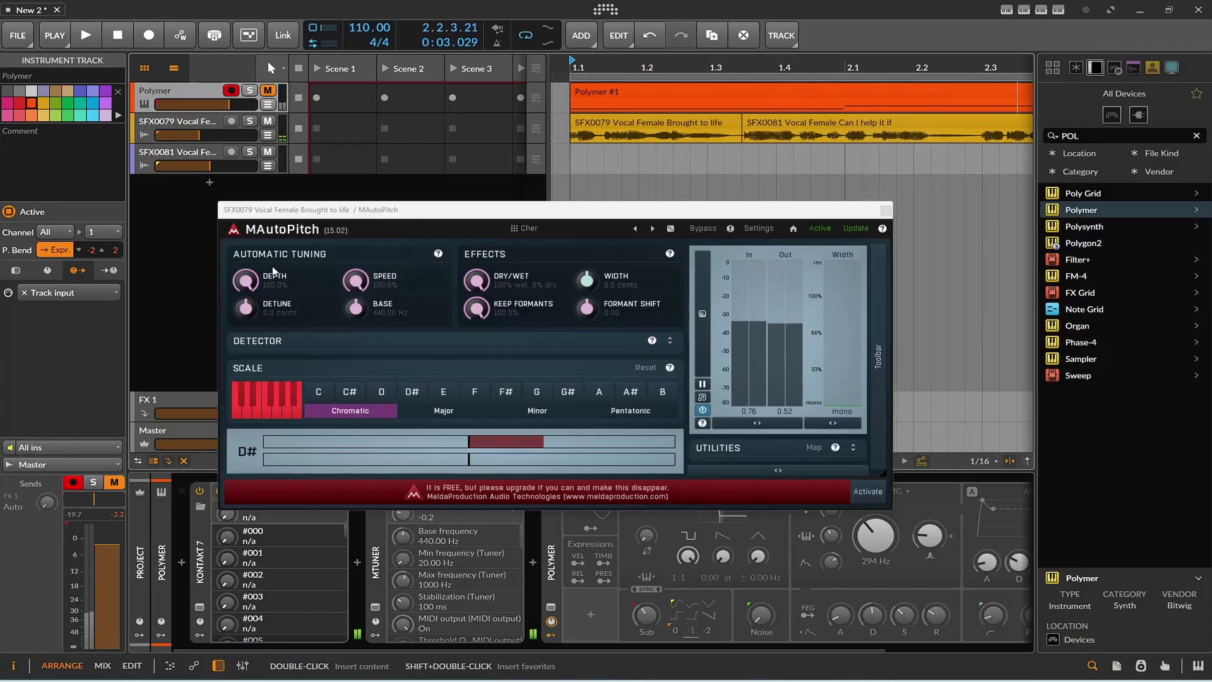
Step: Turn off E and F in MAutoPitch's scale, and open MTuner from the SFX0079 vocal track with its window beside MAutoPitch
click(277, 412)
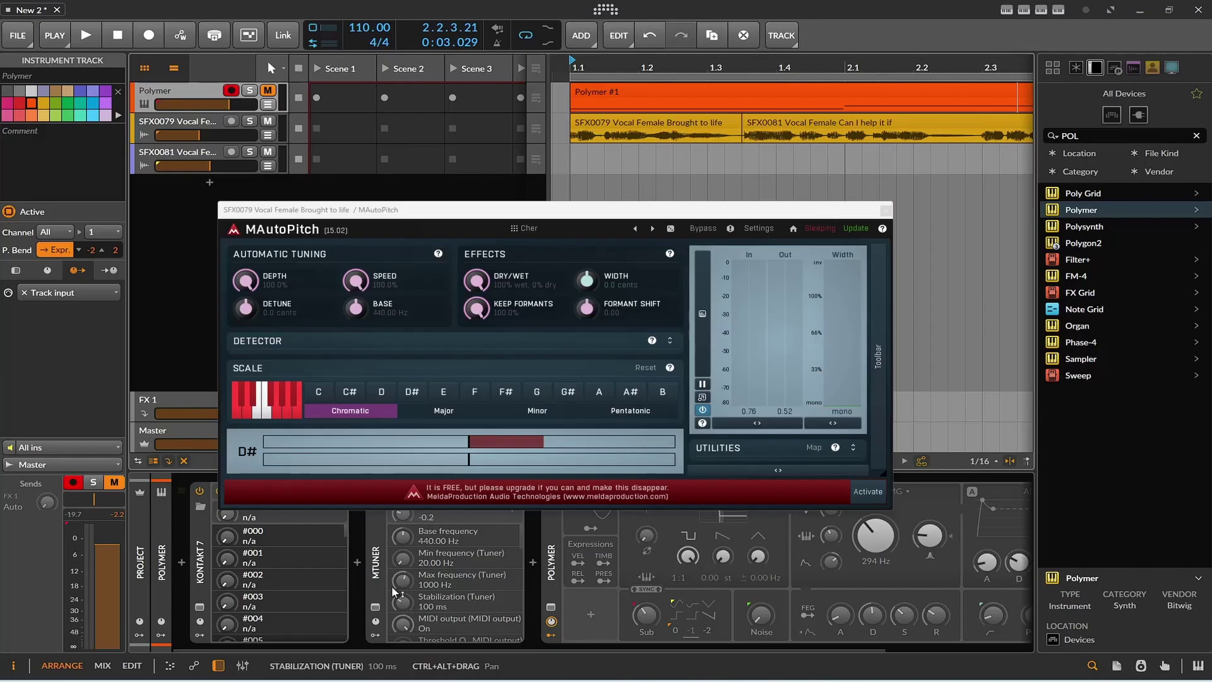
click(202, 122)
drag(202, 122, 202, 123)
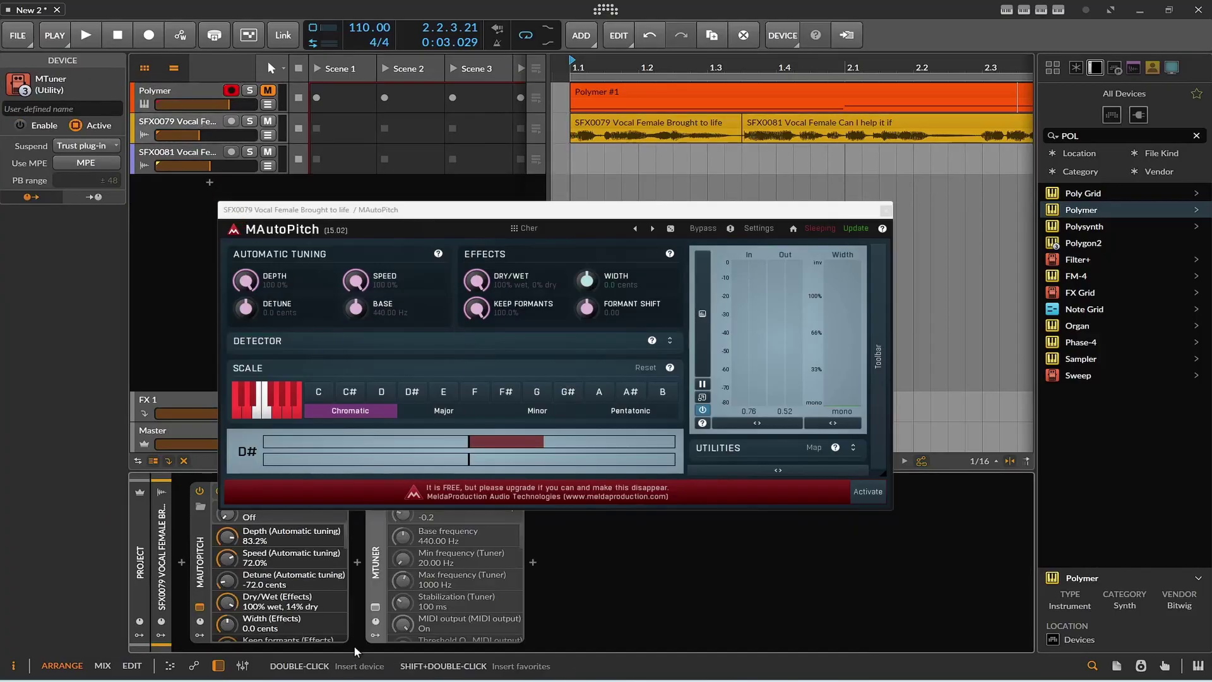
click(375, 607)
drag(413, 75, 810, 115)
drag(479, 205, 276, 108)
click(371, 490)
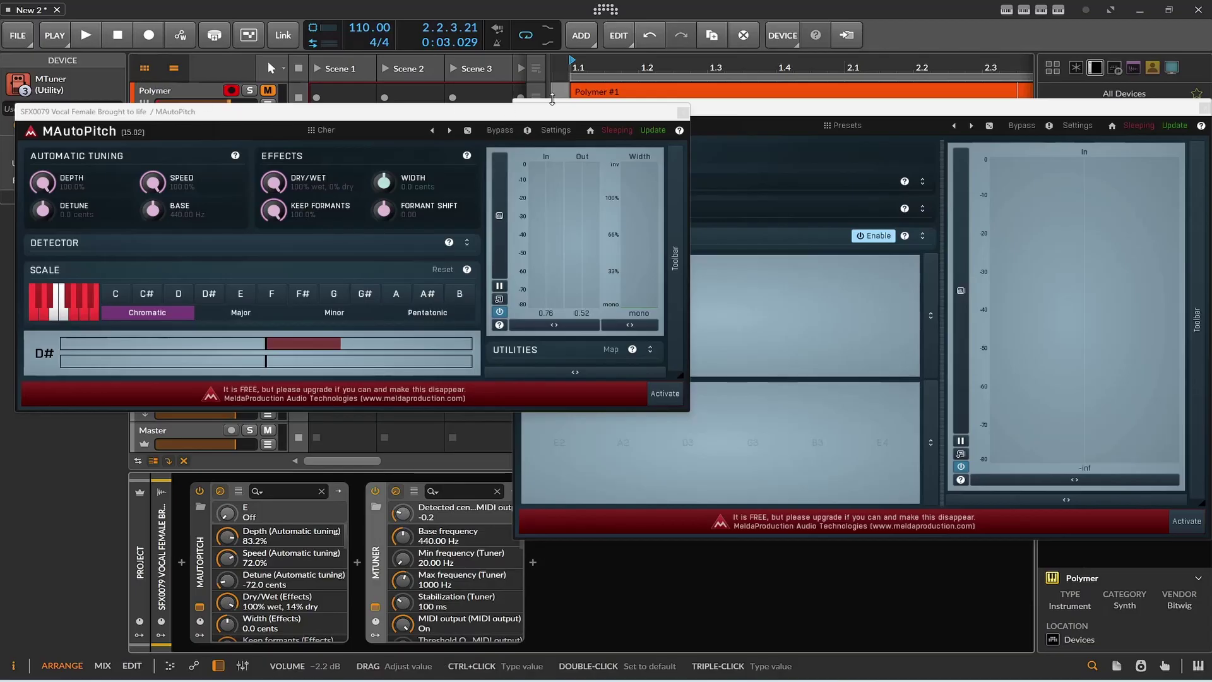
click(508, 169)
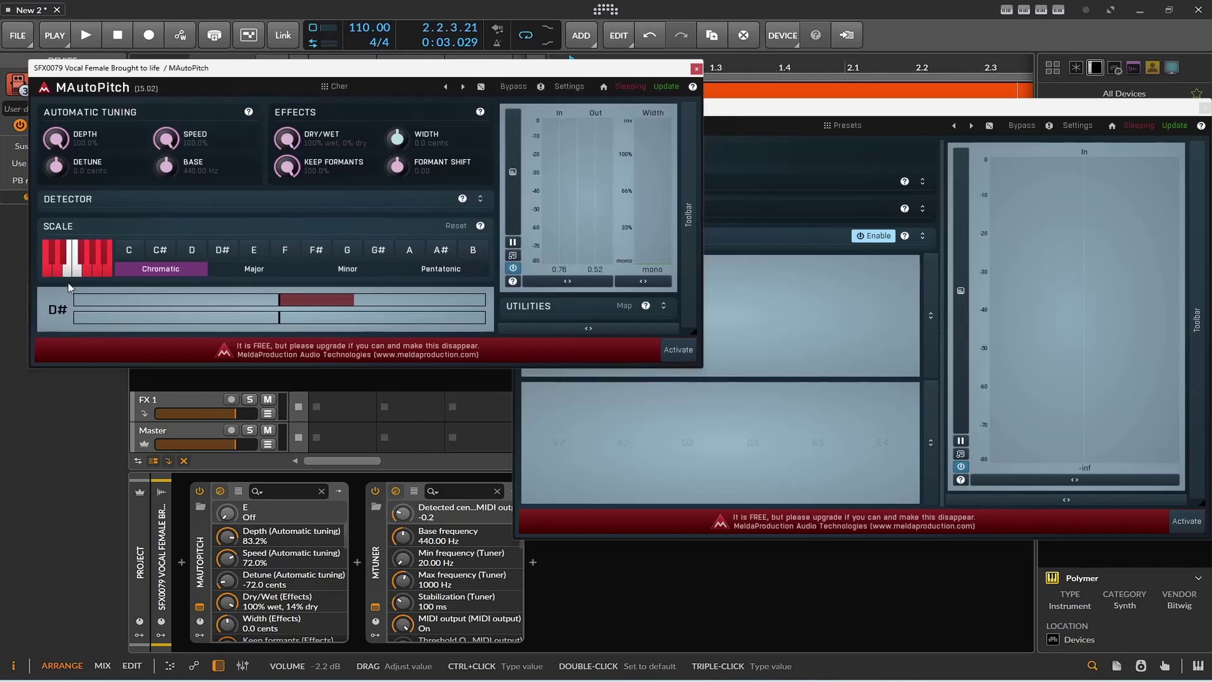
Step: Leave only C turned off in MAutoPitch's scale, place MTuner's window below it, and check the played vocals in MTuner
click(53, 268)
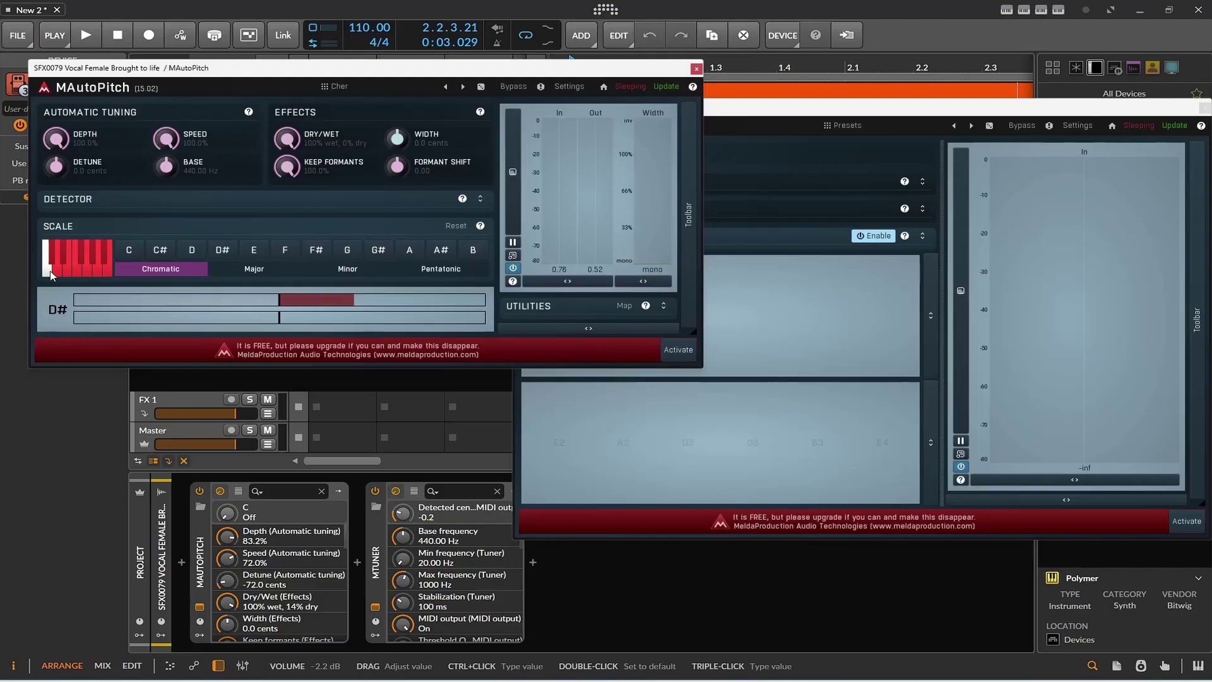
drag(766, 107, 688, 192)
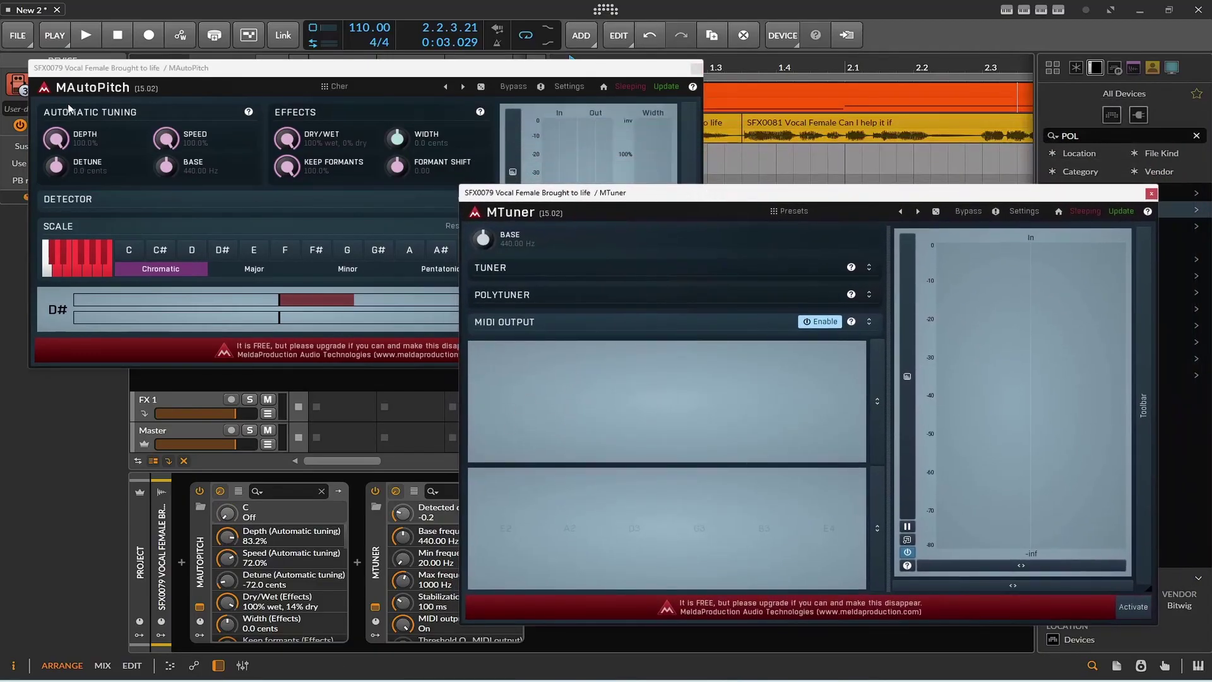
click(98, 40)
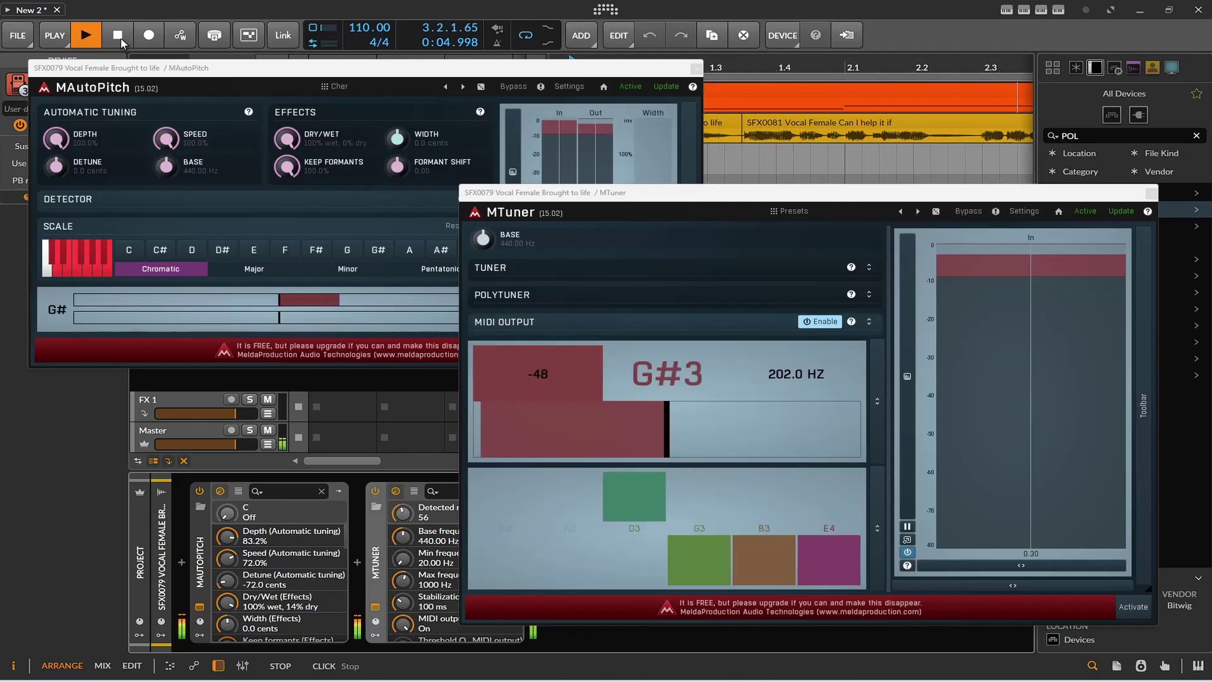
click(120, 39)
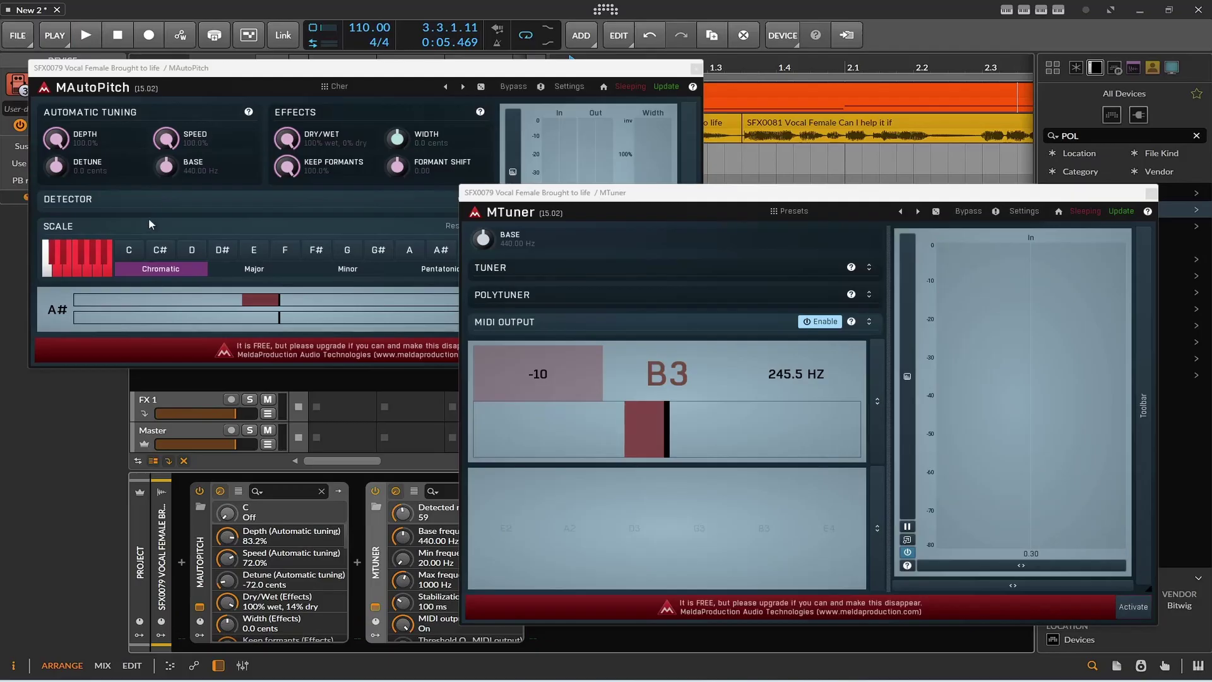
Step: Turn off all natural notes in MAutoPitch's scale, keeping only the sharps, and play back the vocals
click(59, 275)
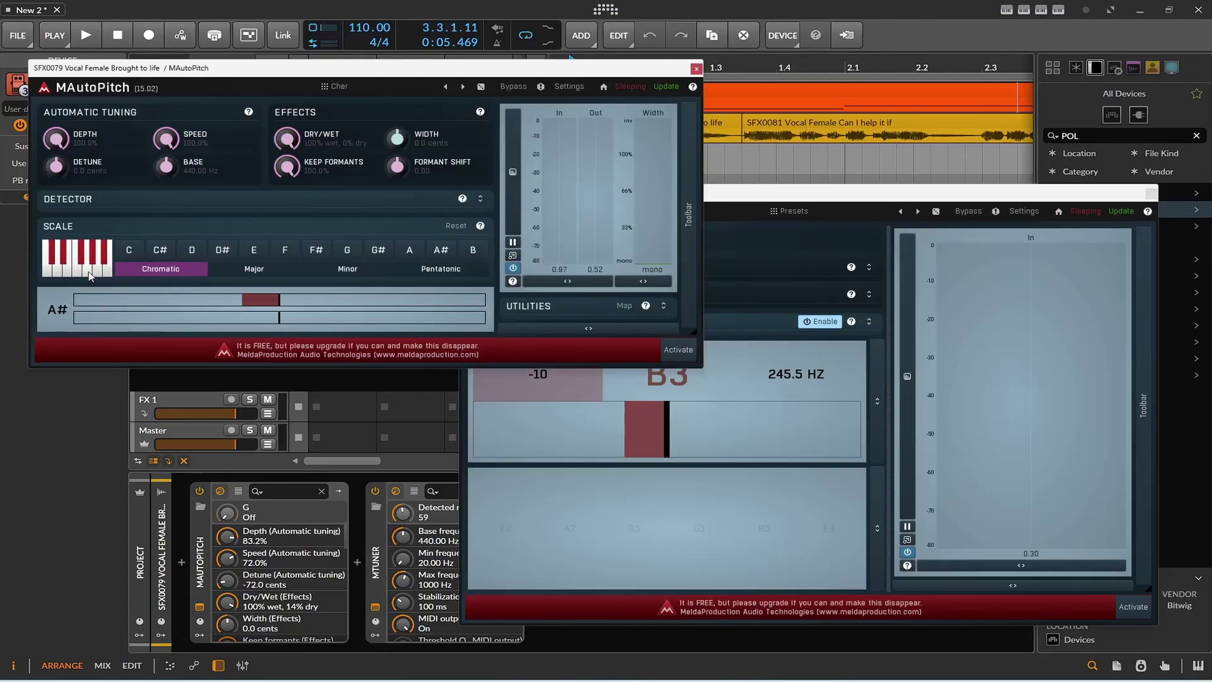
click(86, 38)
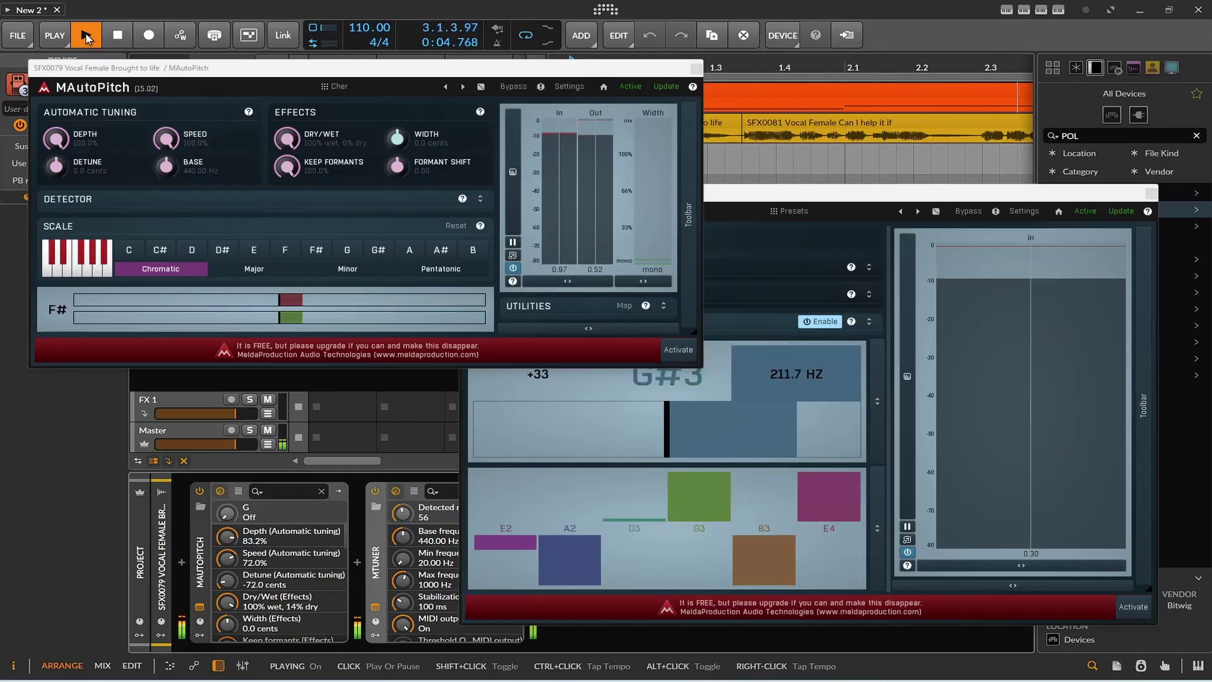
click(85, 38)
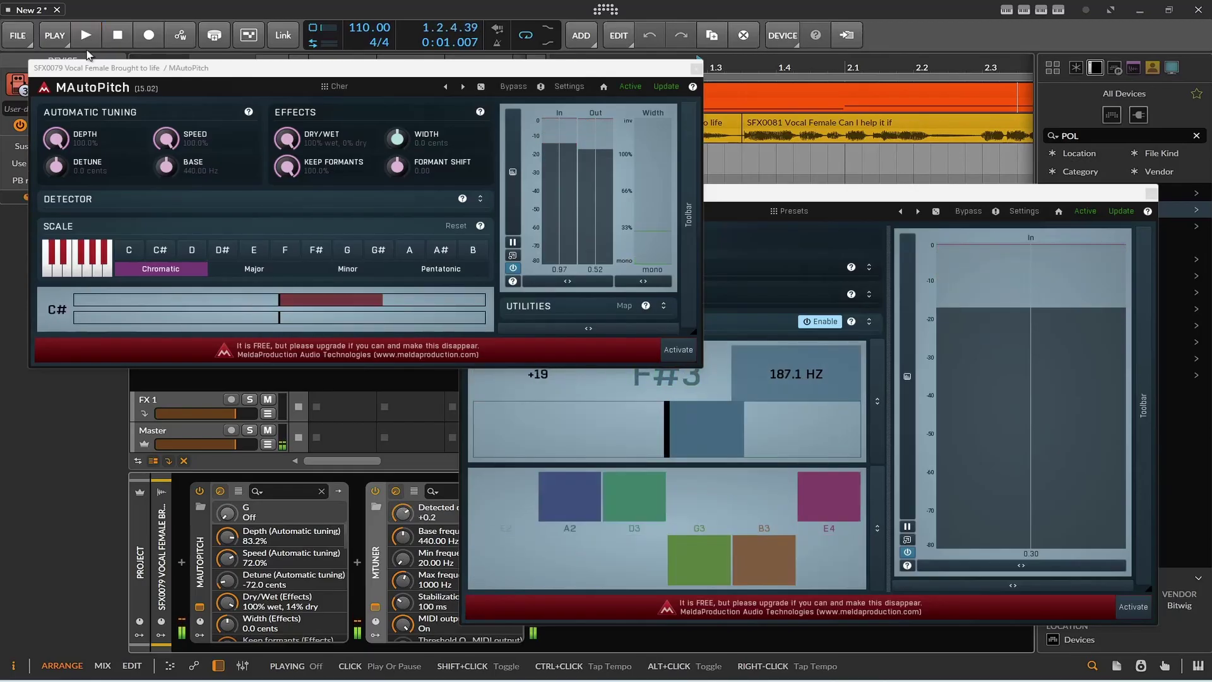
Step: Keep only C active in MAutoPitch's scale and play the vocals with MTuner's full pitch display in view
click(45, 272)
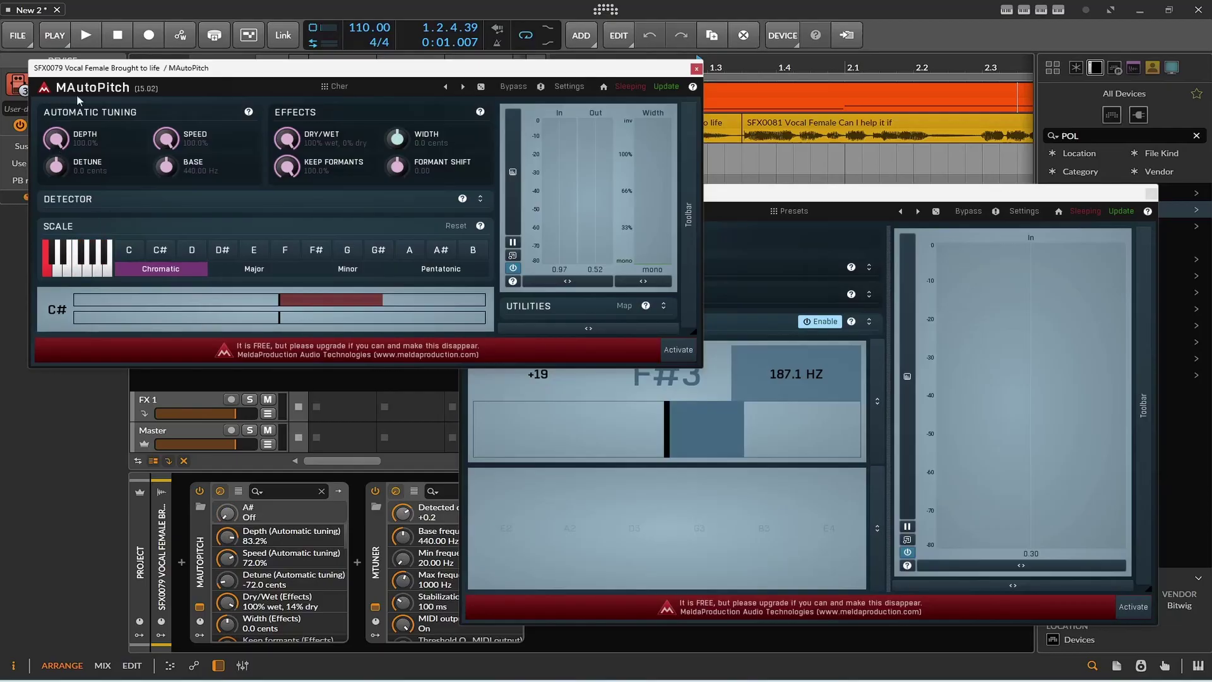
click(85, 38)
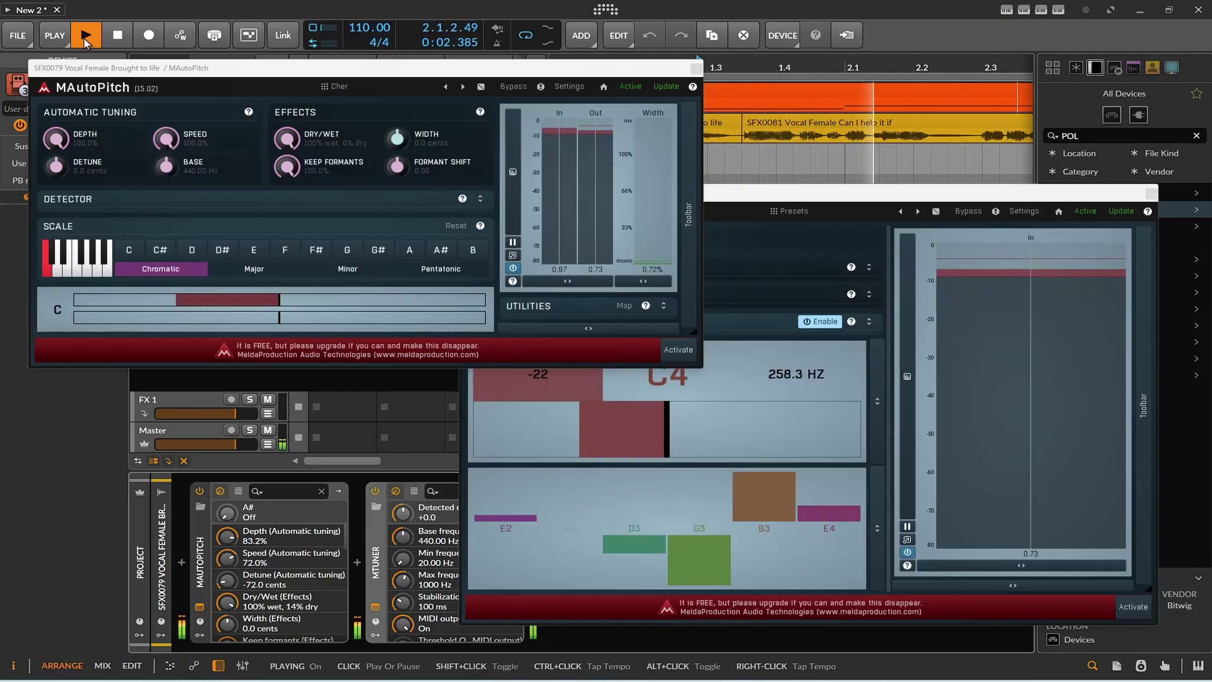
drag(706, 193, 661, 240)
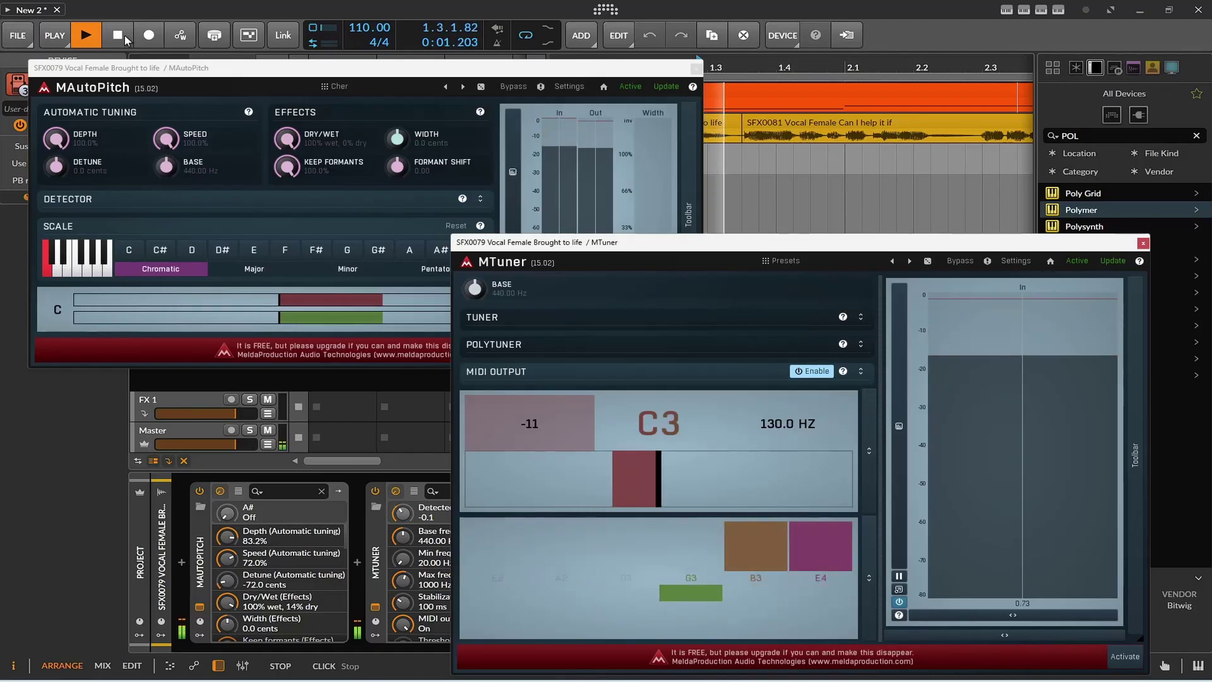
Step: Set MAutoPitch's formant shift to -6.43, keep formants to 36.4%, width to -40.8 cents, detune to -100 cents, speed to 48% and base to 400 Hz
mouse_move(397, 166)
mouse_down()
mouse_move(397, 145)
mouse_move(397, 185)
mouse_up()
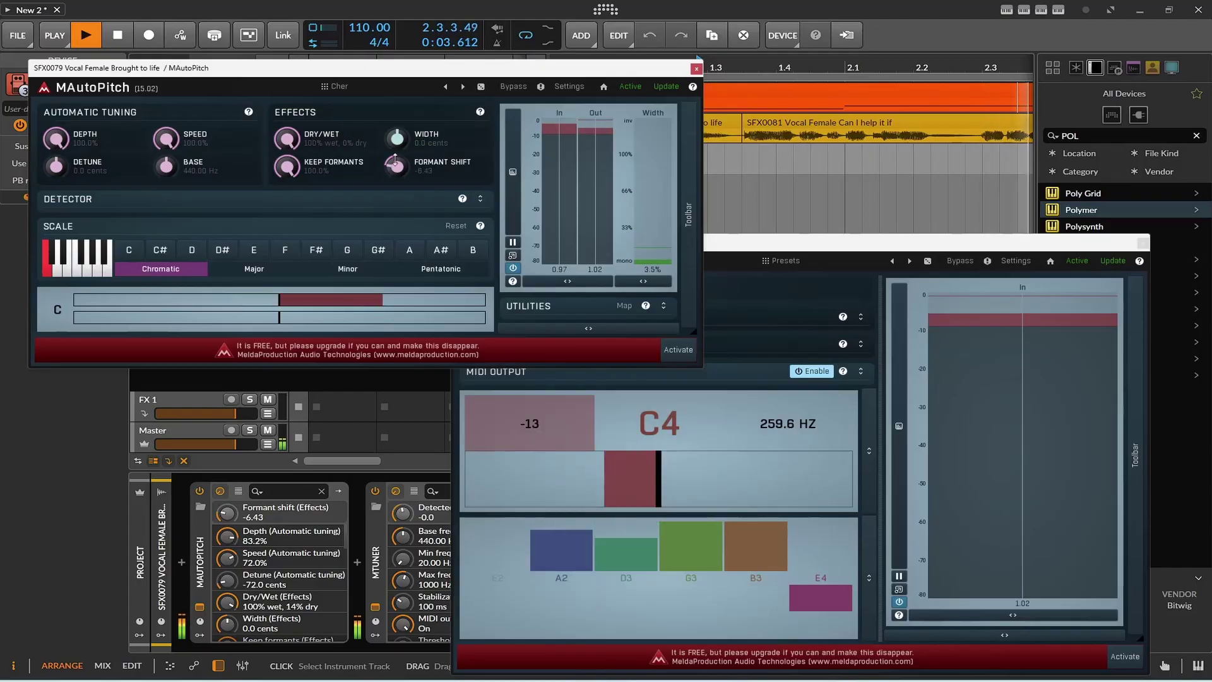
drag(397, 134, 307, 195)
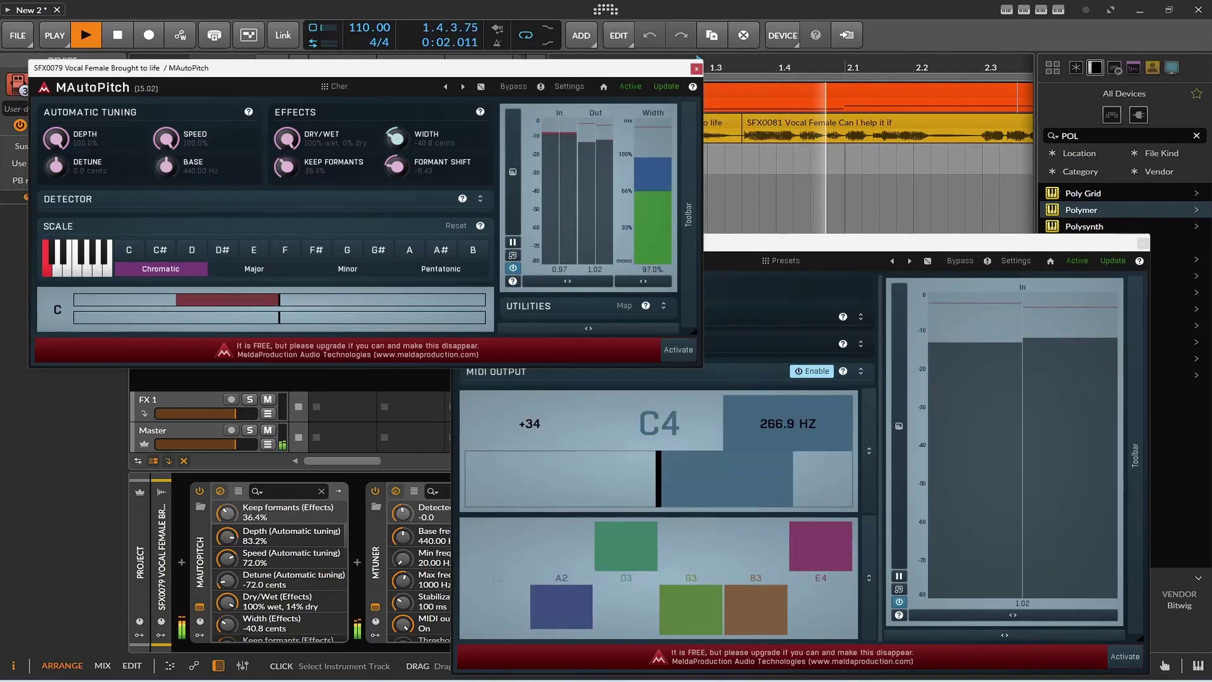
drag(57, 167, 57, 203)
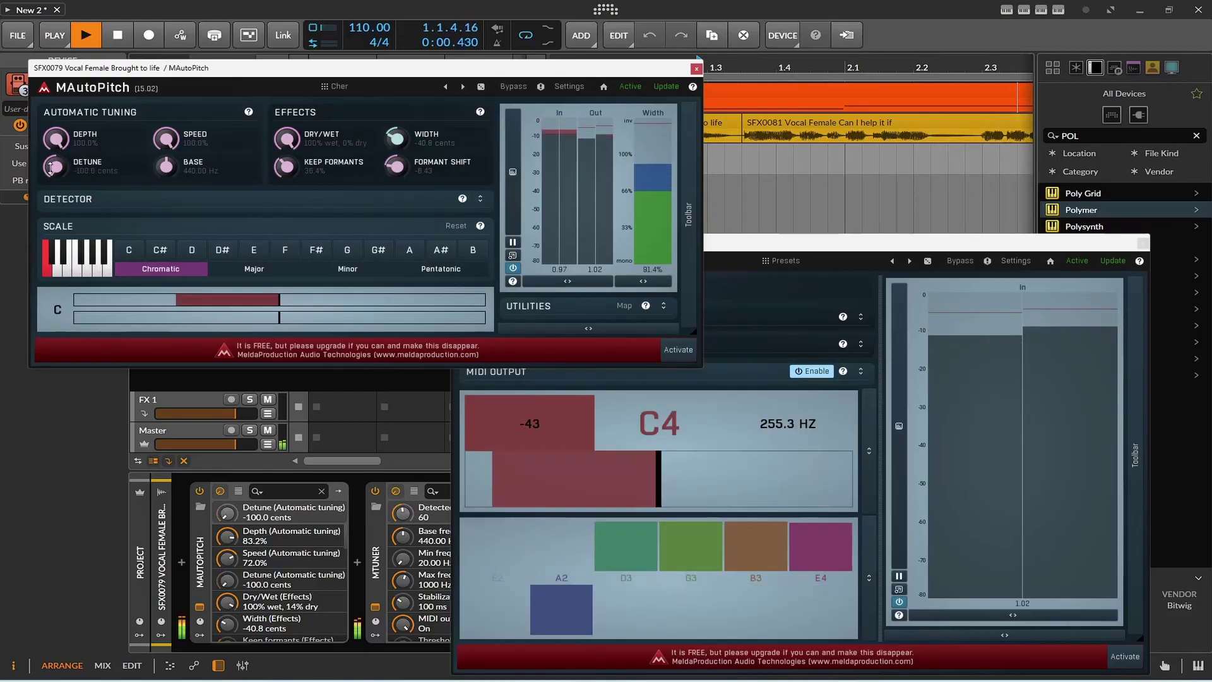
drag(144, 137, 165, 181)
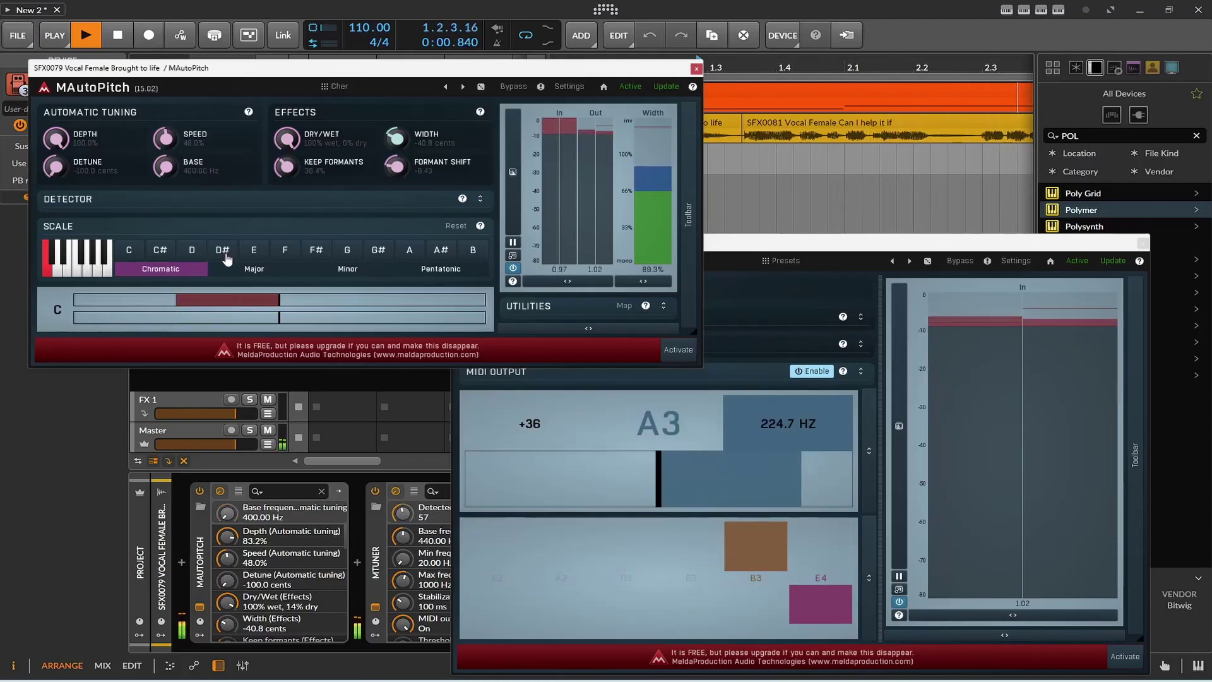
Step: Turn on all notes in MAutoPitch's scale, narrow them down to only E while the vocals play, and stop playback
click(246, 251)
click(48, 264)
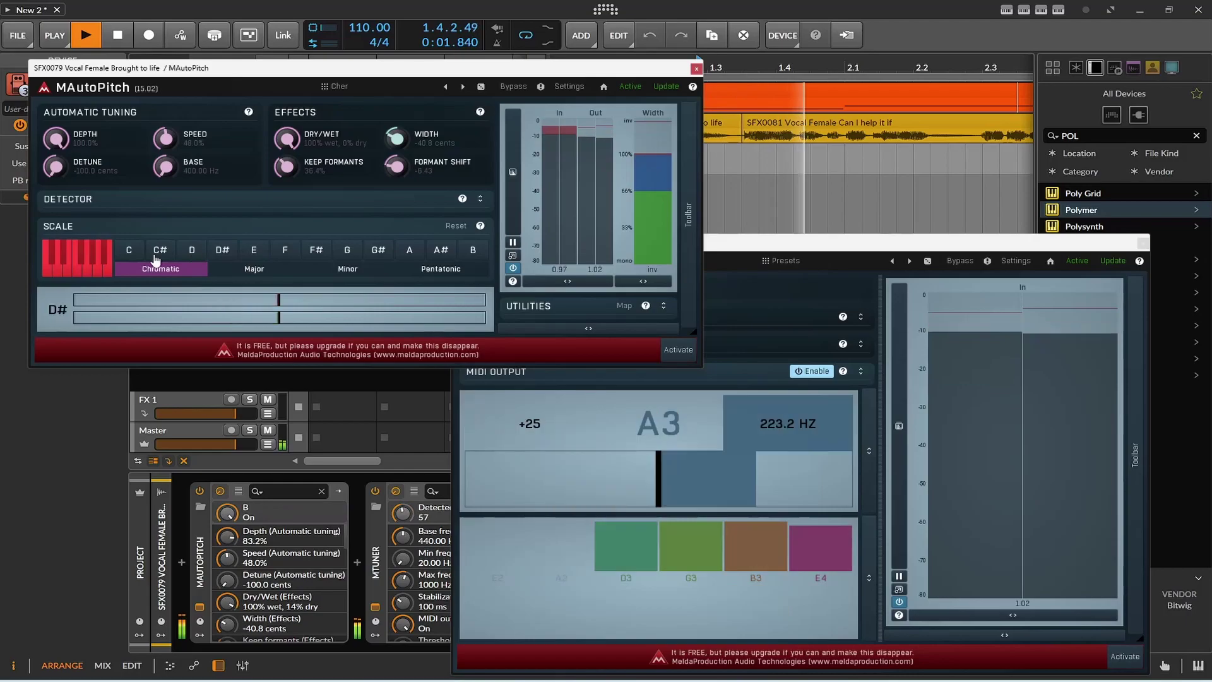
click(52, 269)
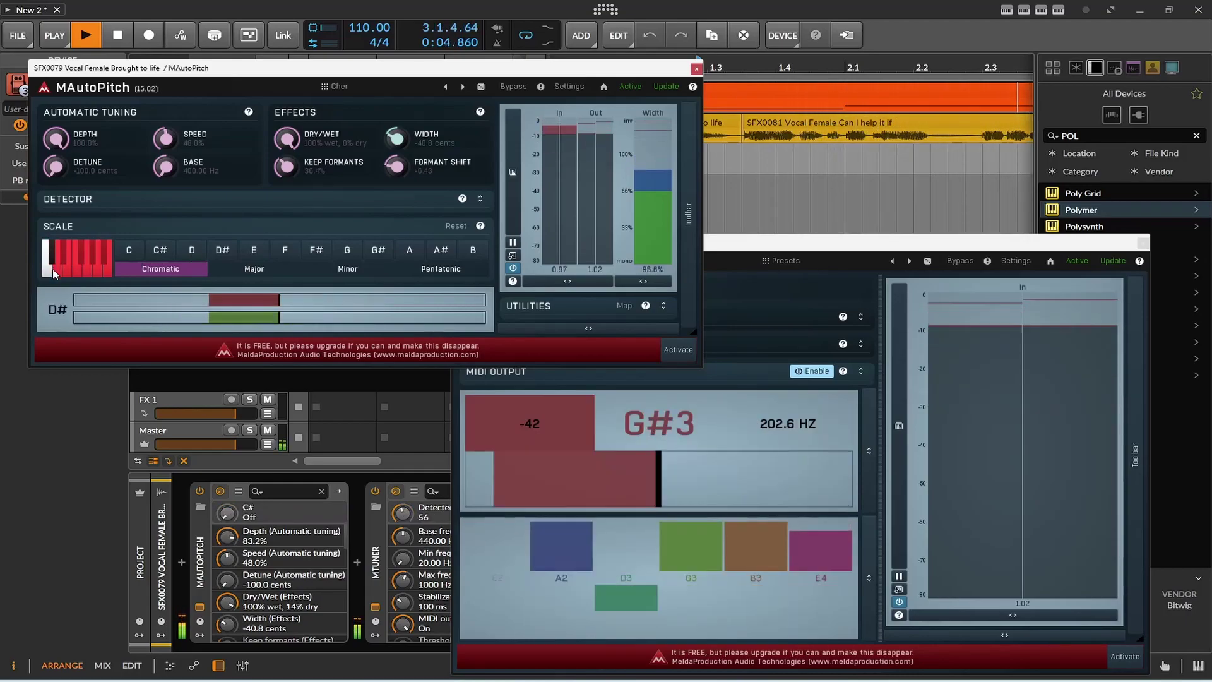
click(53, 252)
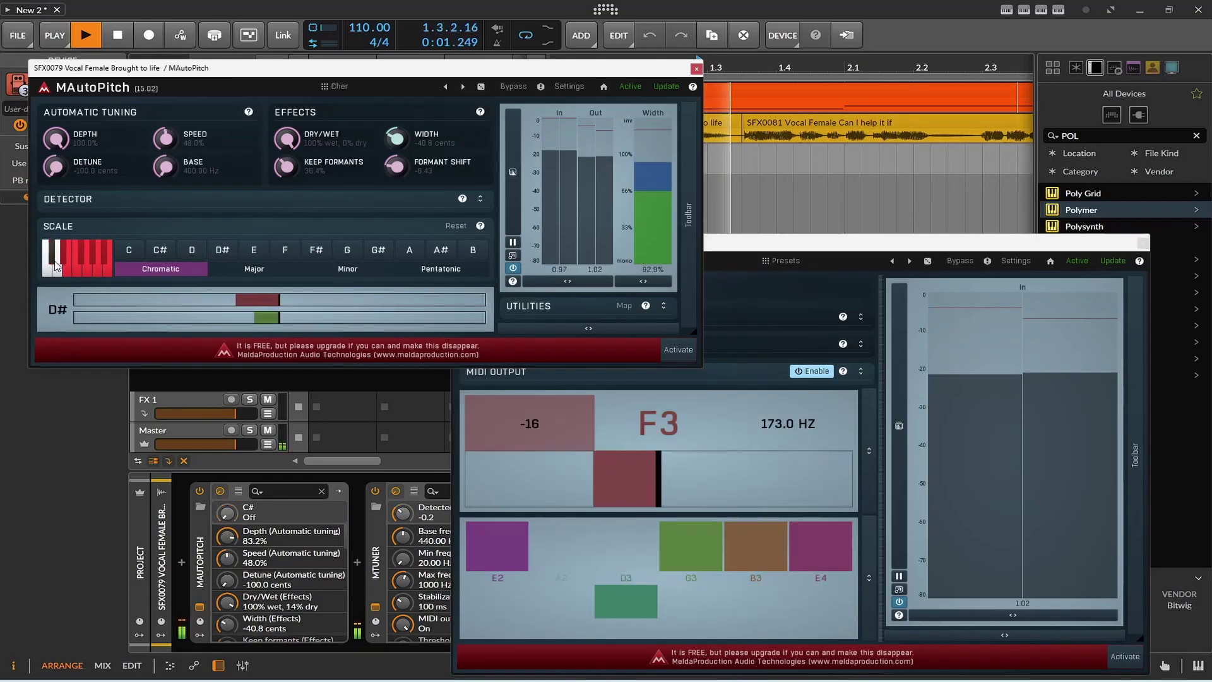
click(92, 273)
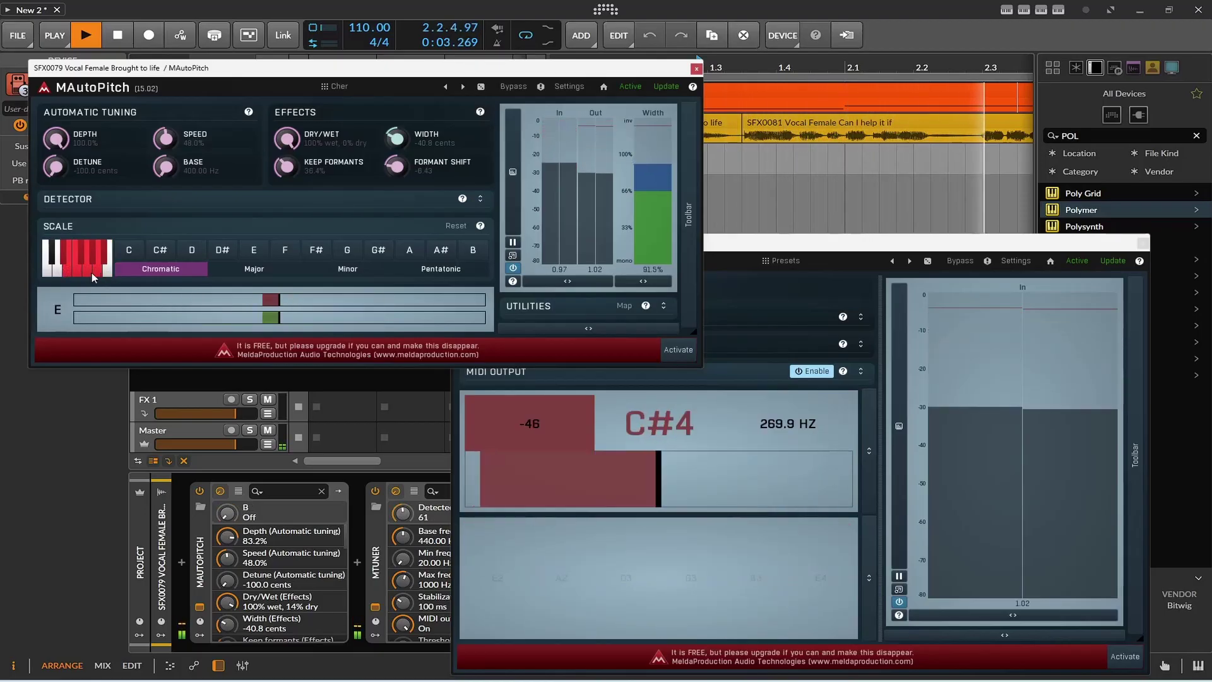
click(99, 260)
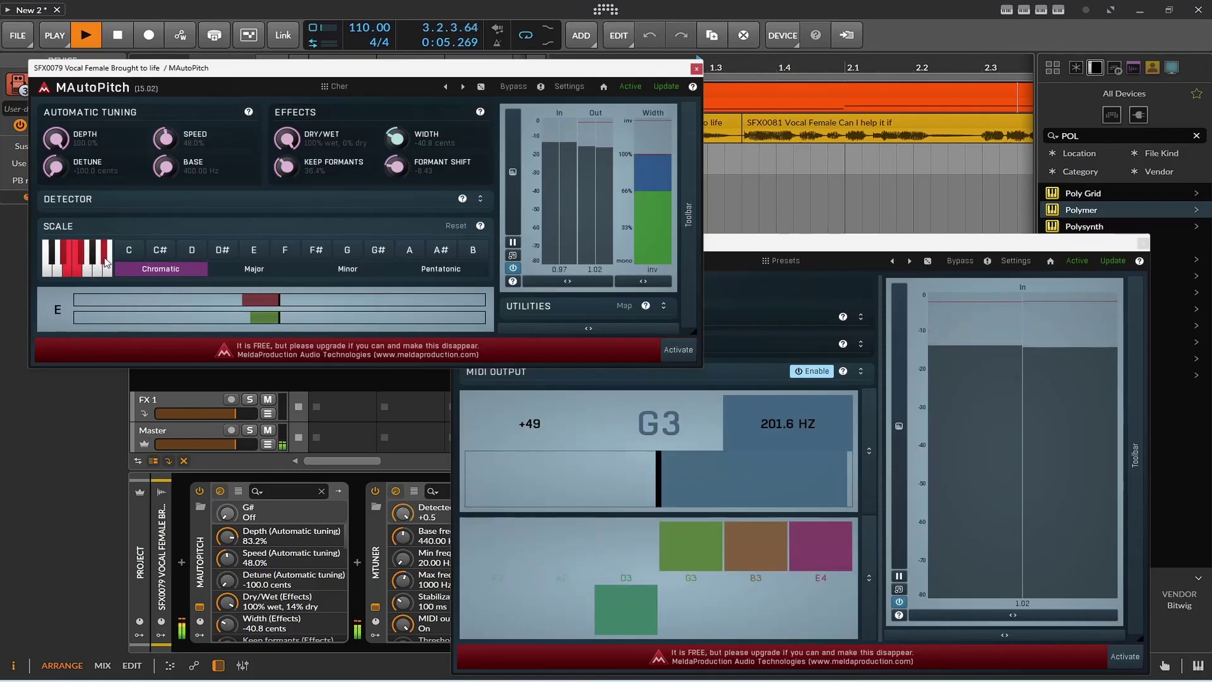
click(76, 270)
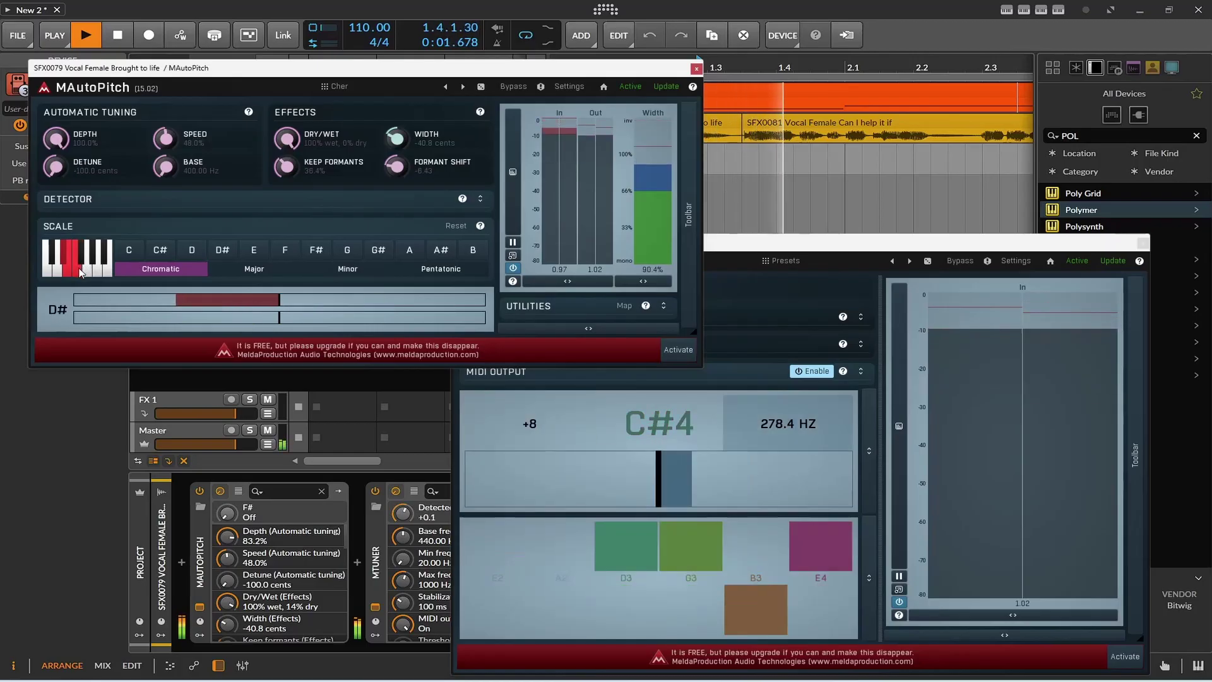
click(67, 254)
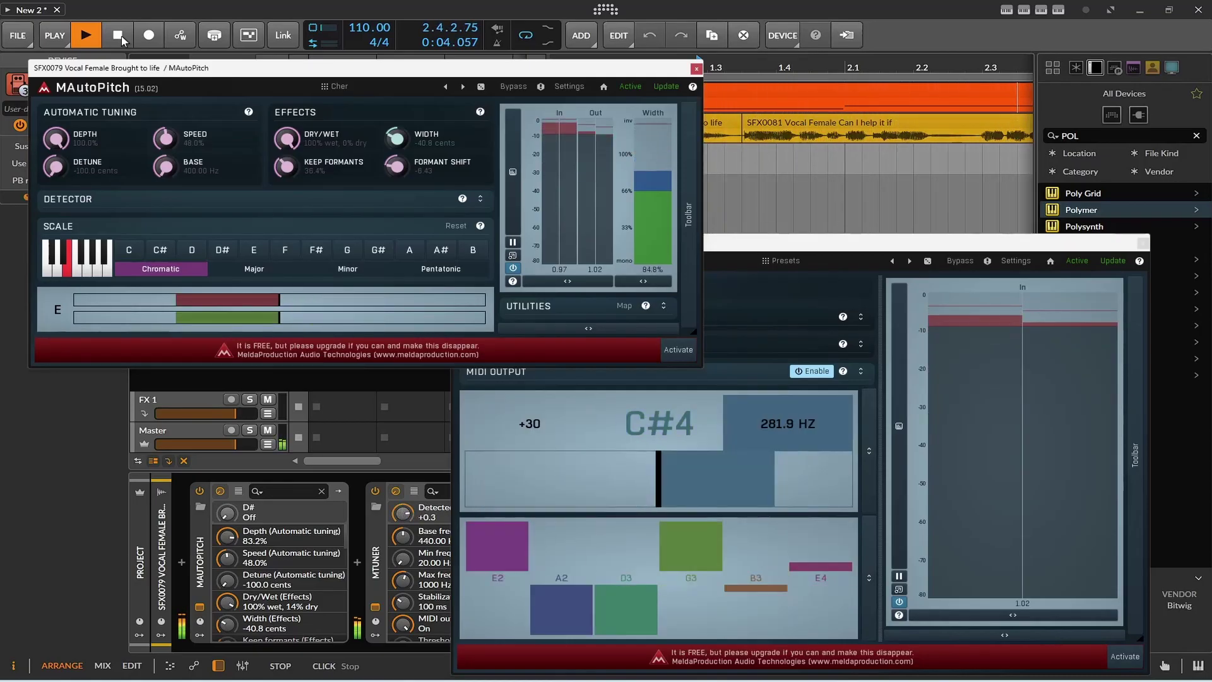
click(121, 36)
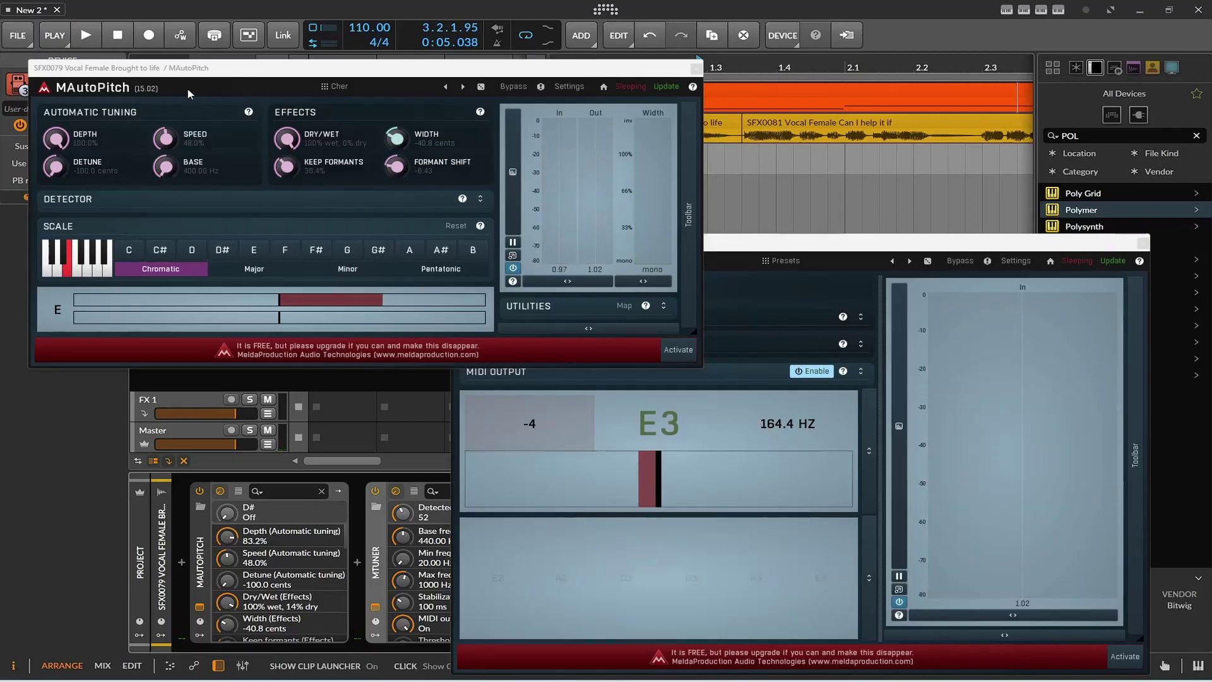
Step: Leave only D active in MAutoPitch's scale, move its window off the track list, and mute the SFX0079 vocal track
click(57, 273)
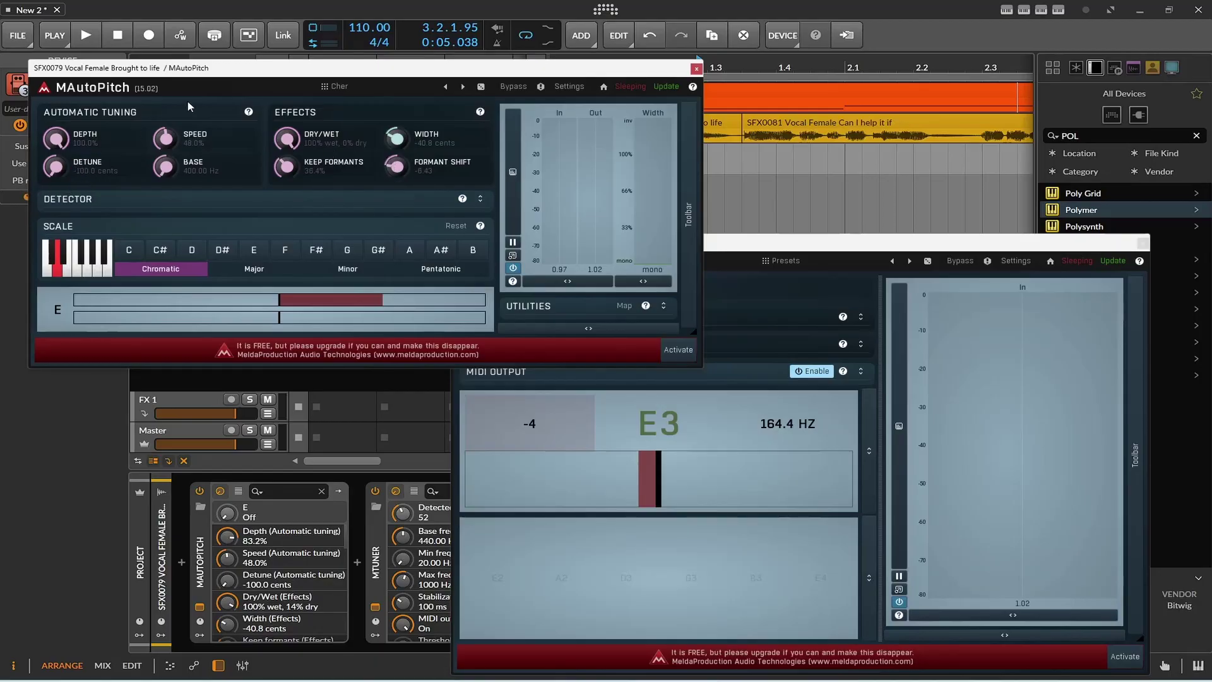
drag(209, 72, 610, 171)
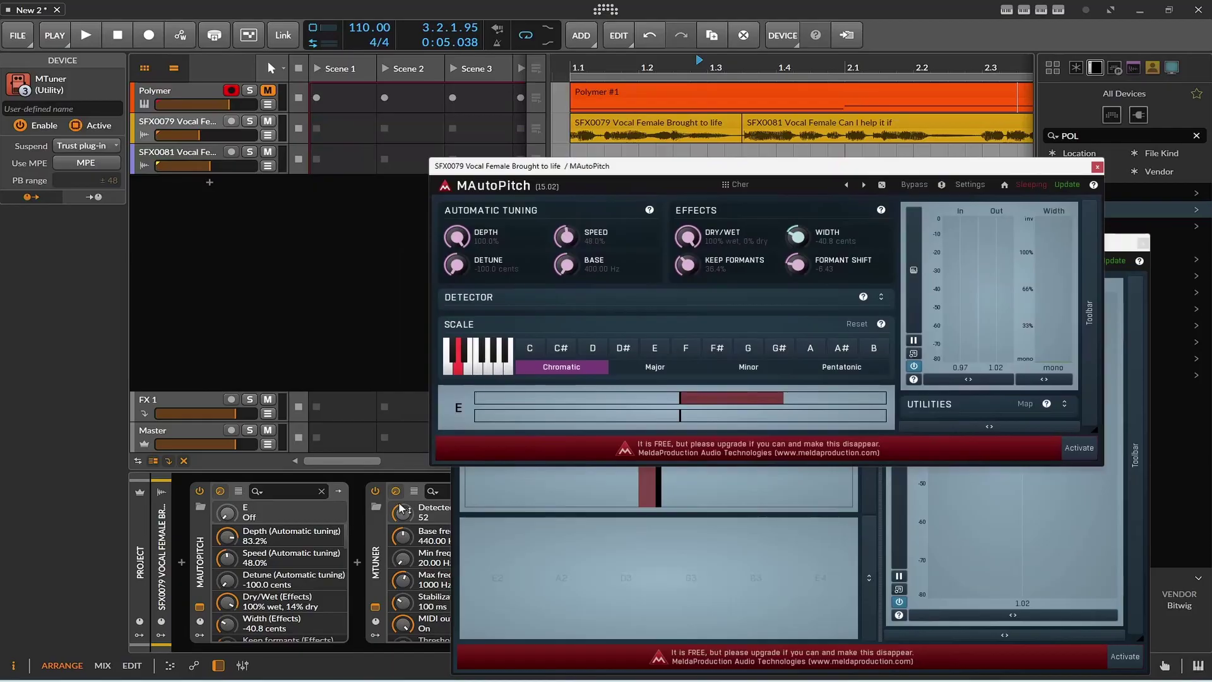
click(267, 121)
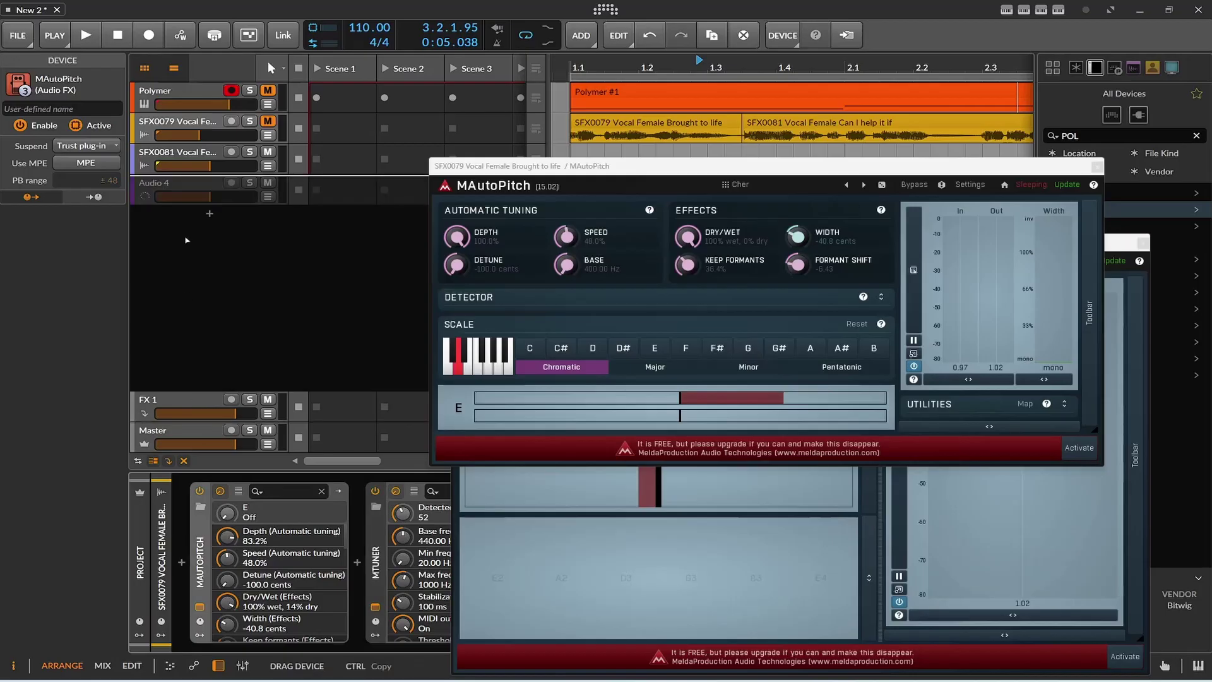
Step: Move MAutoPitch from the vocal track to the Polymer track, right after Kontakt 7, and delete the Polymer synth from that chain
click(353, 100)
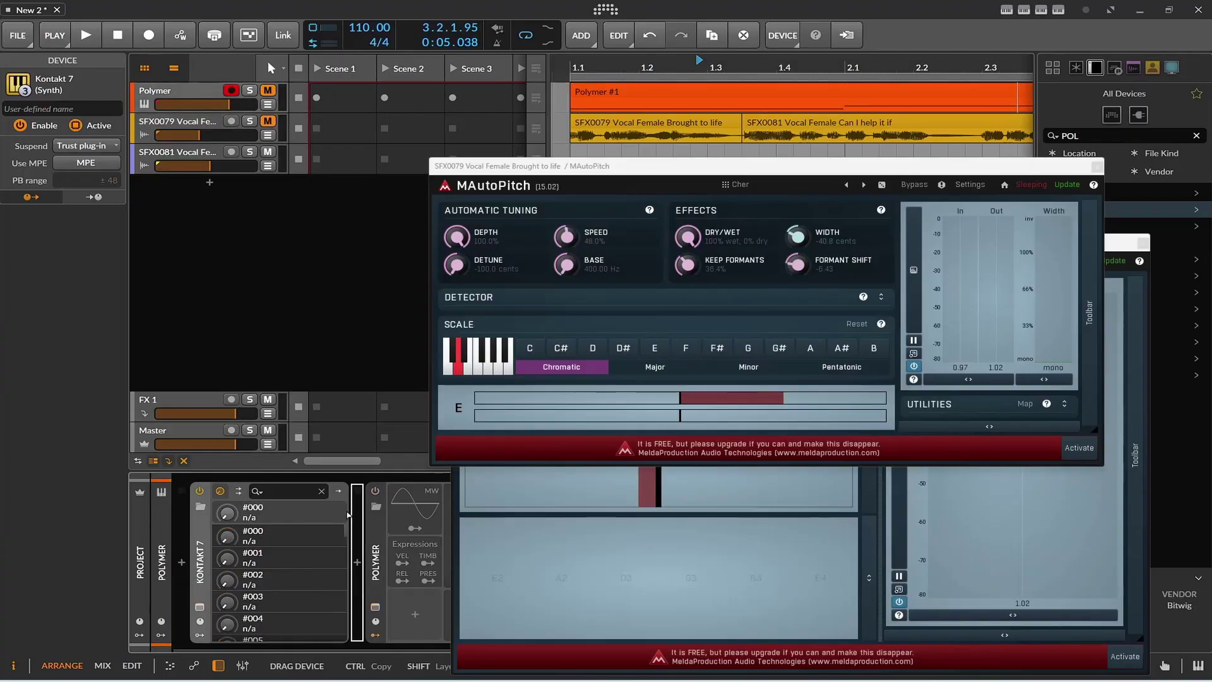
drag(348, 515, 352, 514)
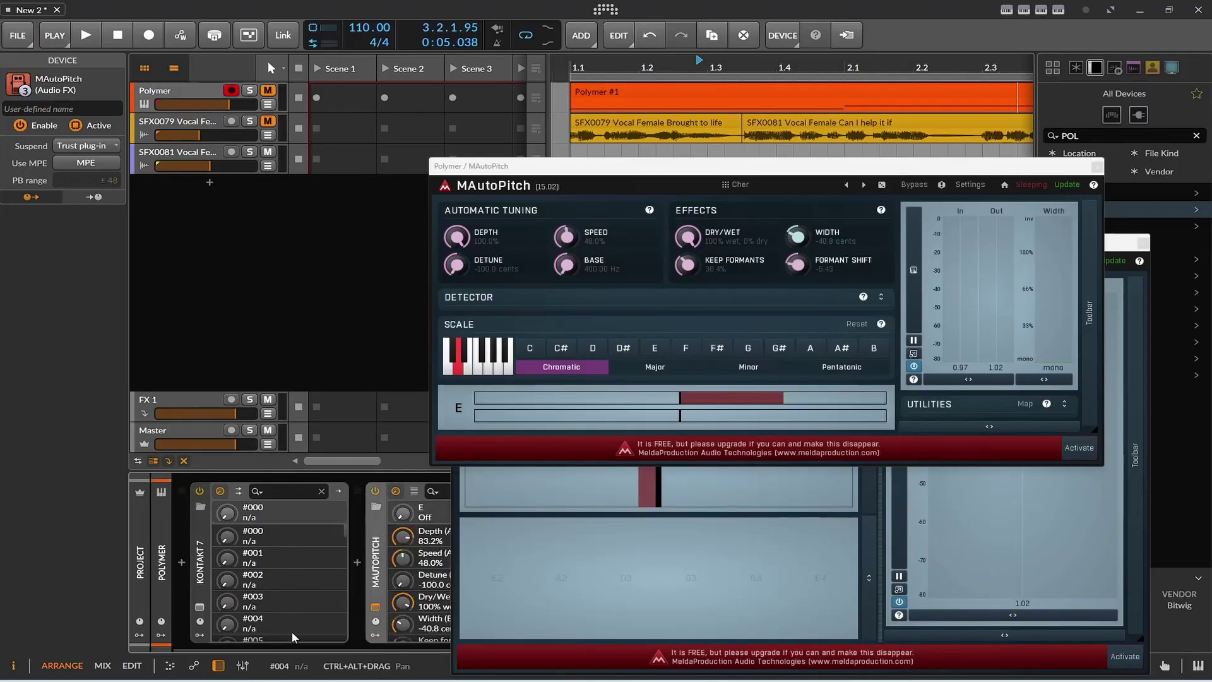
scroll(287, 645, right, 3)
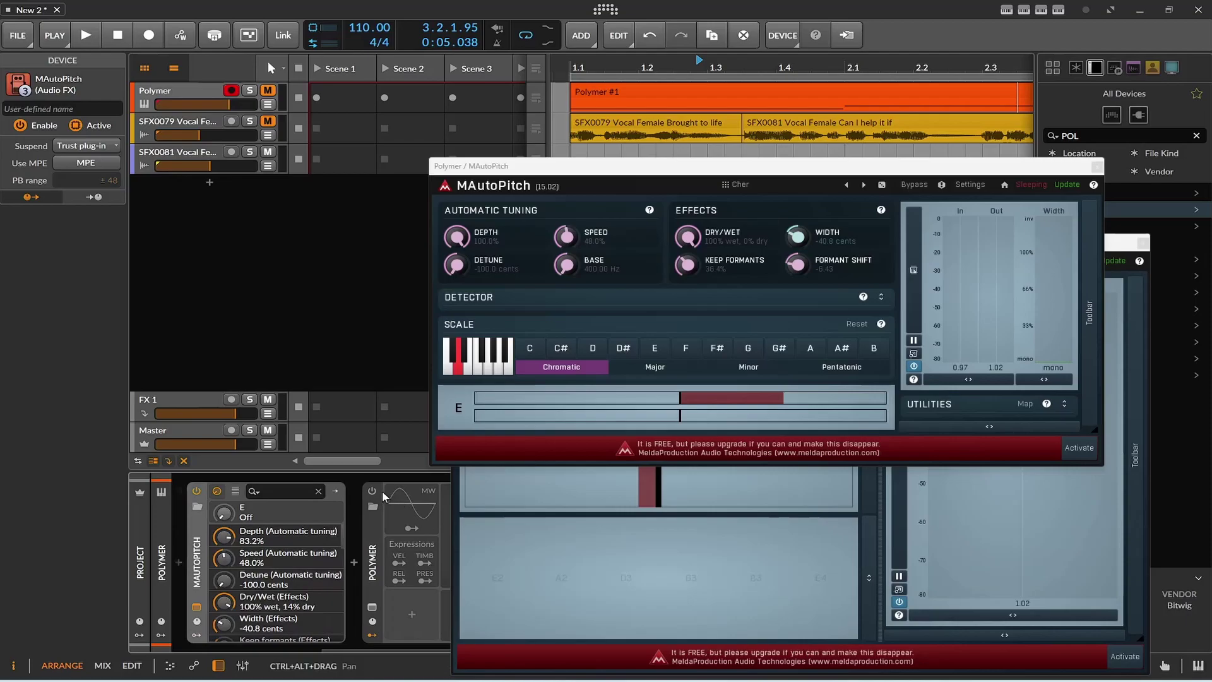
click(376, 493)
click(374, 537)
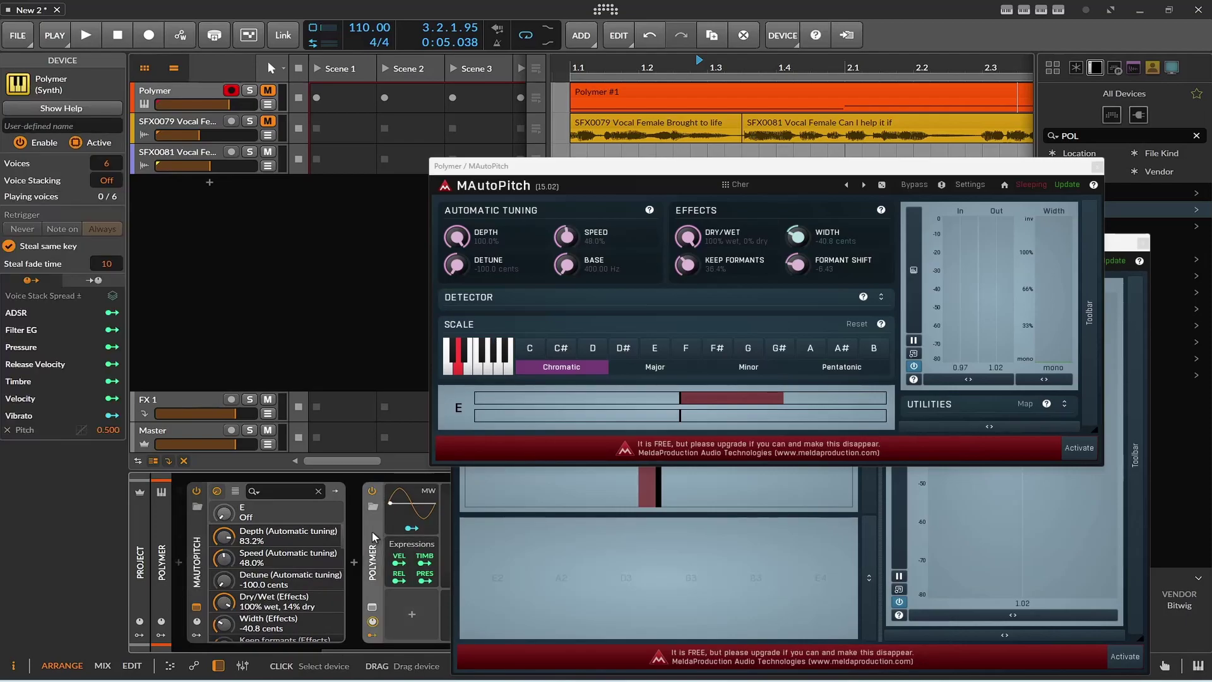
key(Delete)
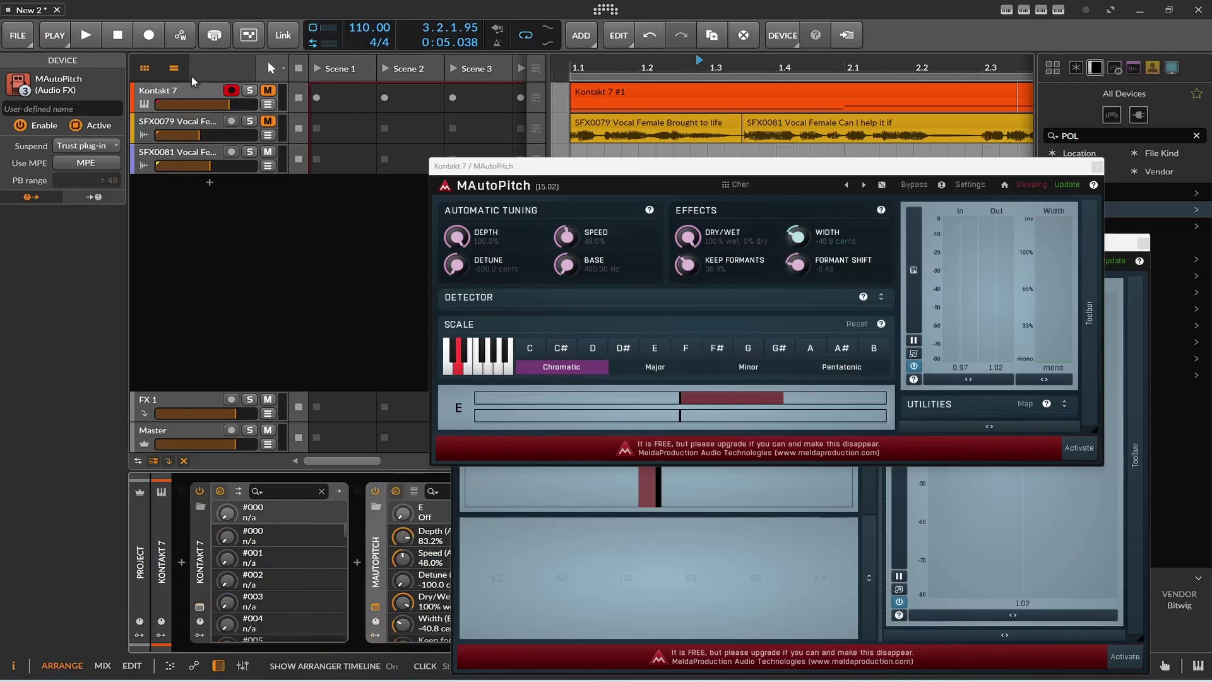
Step: Play the Kontakt 7 track with only F active in MAutoPitch's scale, the base at about 440 Hz and the speed at 68%
click(84, 35)
drag(641, 174, 237, 58)
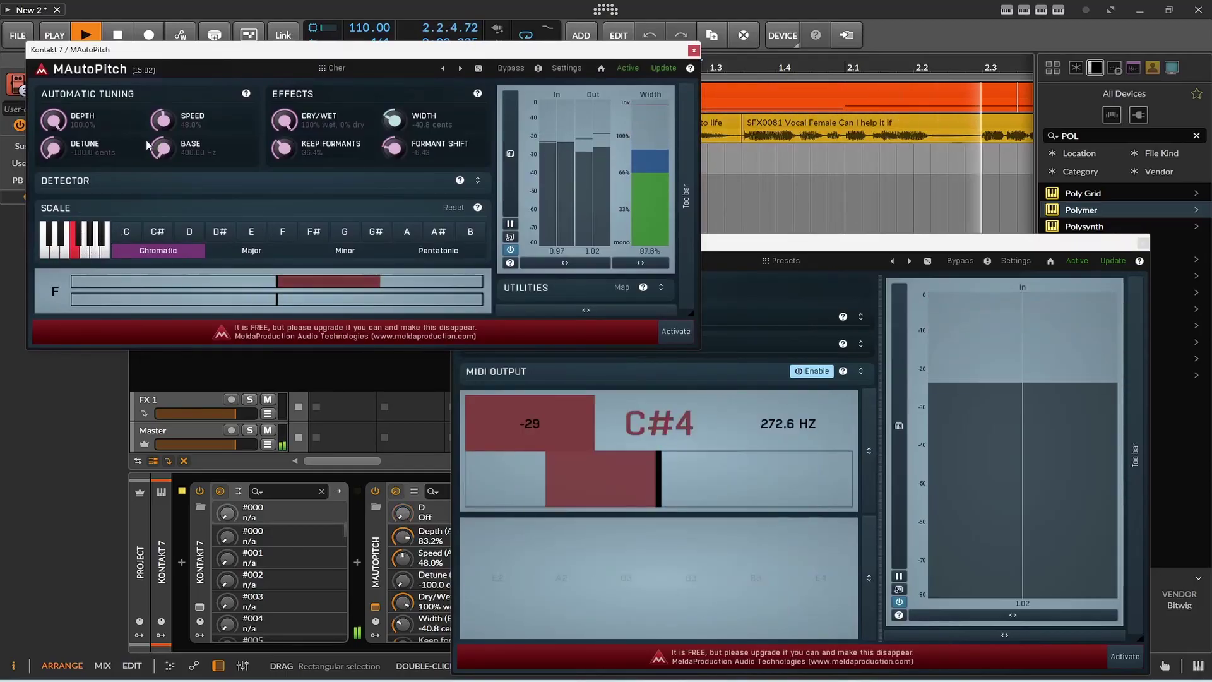
double_click(160, 148)
text(435.46)
click(145, 294)
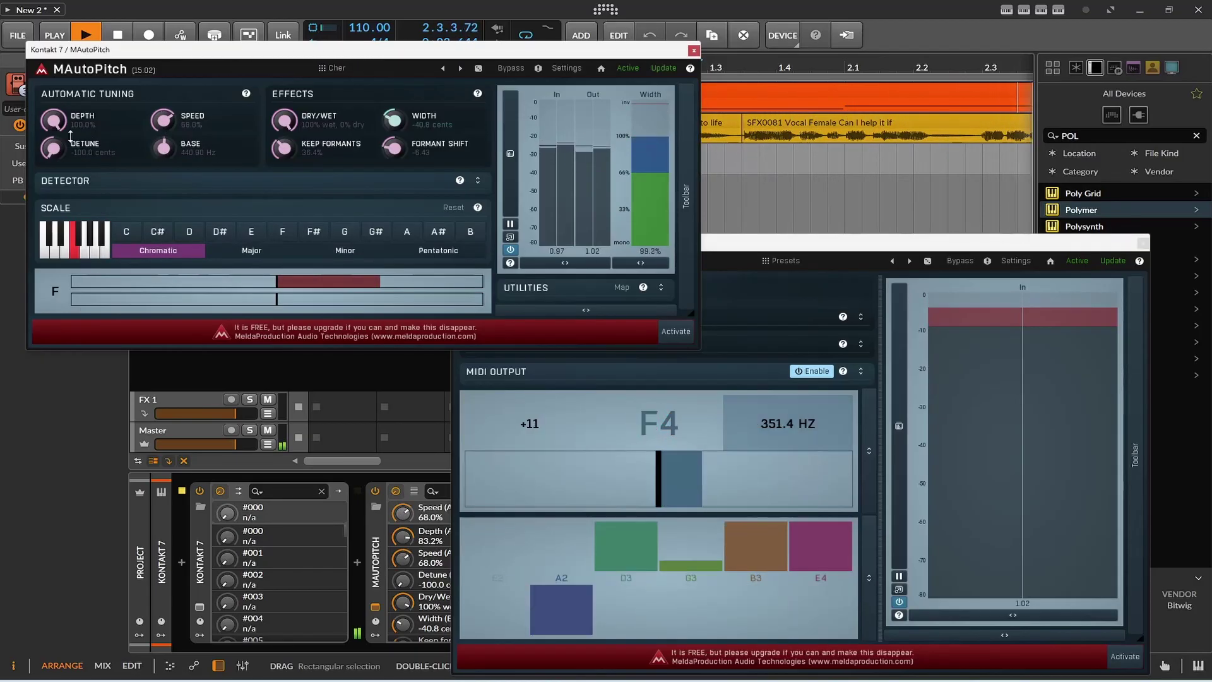
Step: Set MAutoPitch's depth to 50.8%, detune to -0.1 cents, formant shift to -0.62, width to +5.6 cents and keep formants to 54.8%
drag(72, 139, 105, 137)
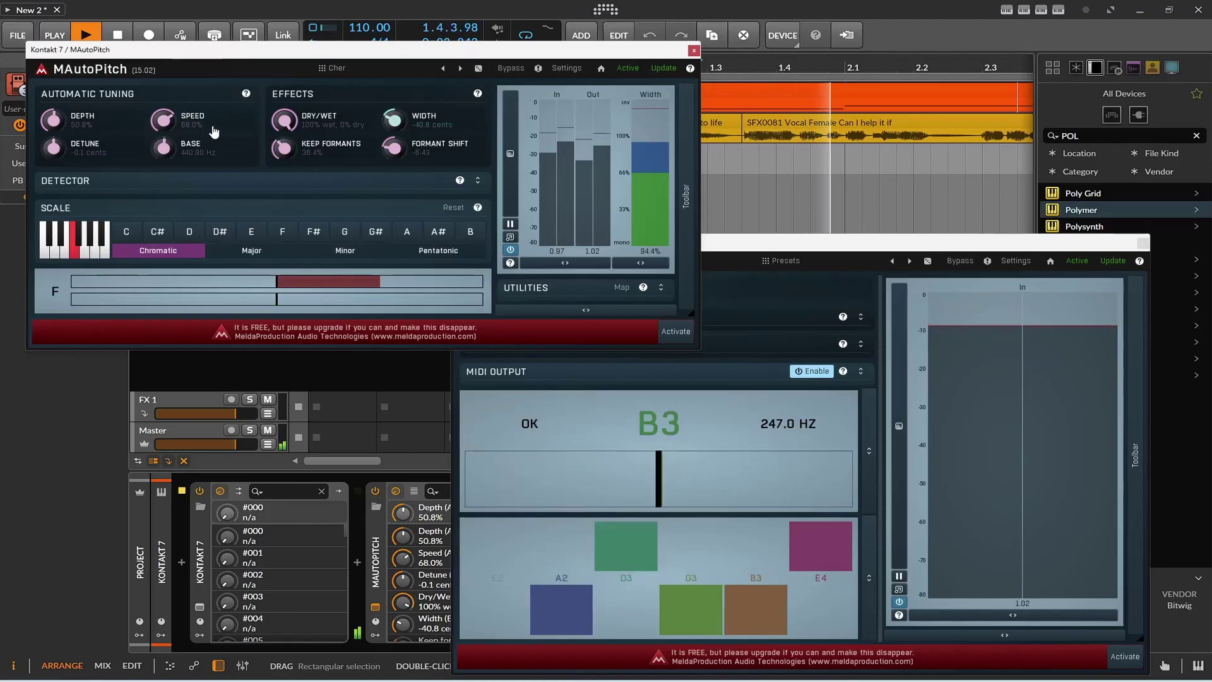
drag(392, 147, 393, 142)
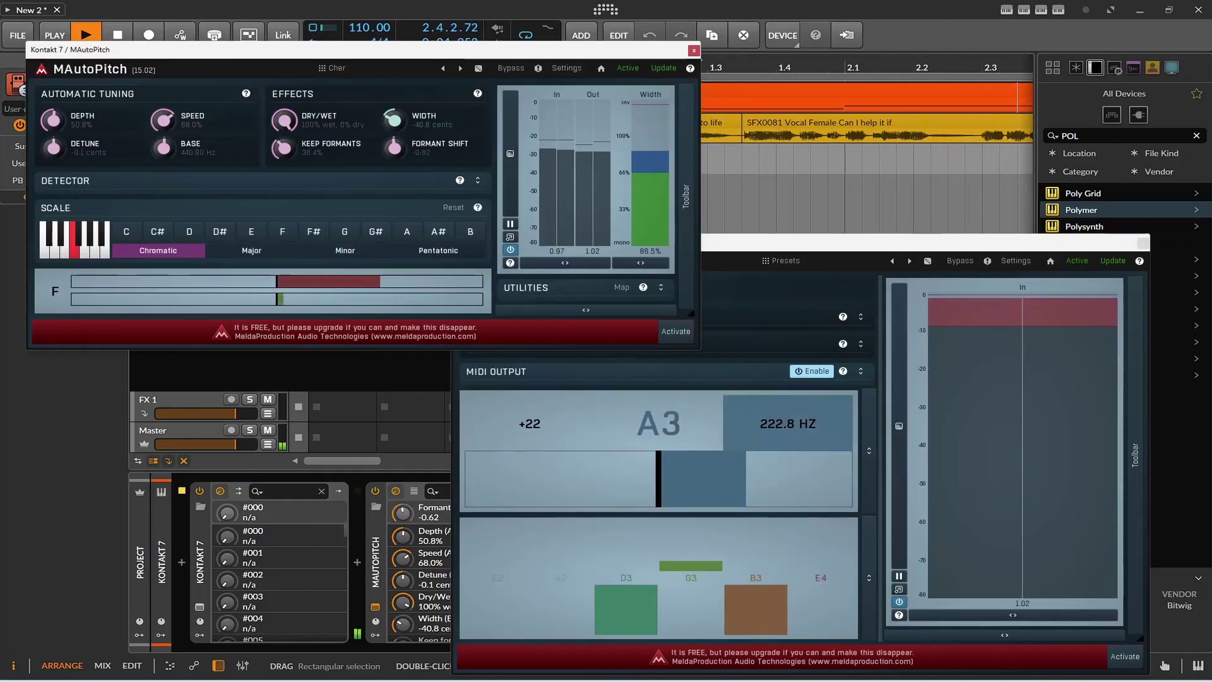
drag(283, 146, 290, 137)
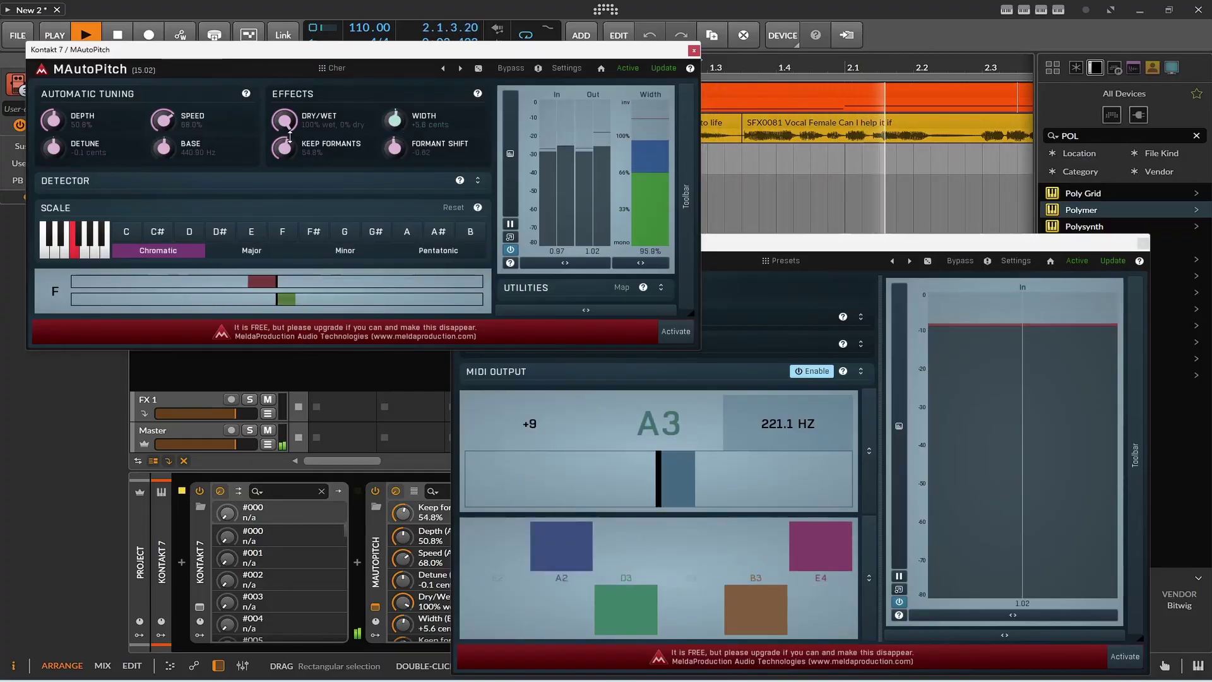
Step: Raise the Kontakt 7 track's volume to -15.9 dB, listen to the result, and stop playback
drag(253, 56, 300, 152)
drag(229, 104, 234, 105)
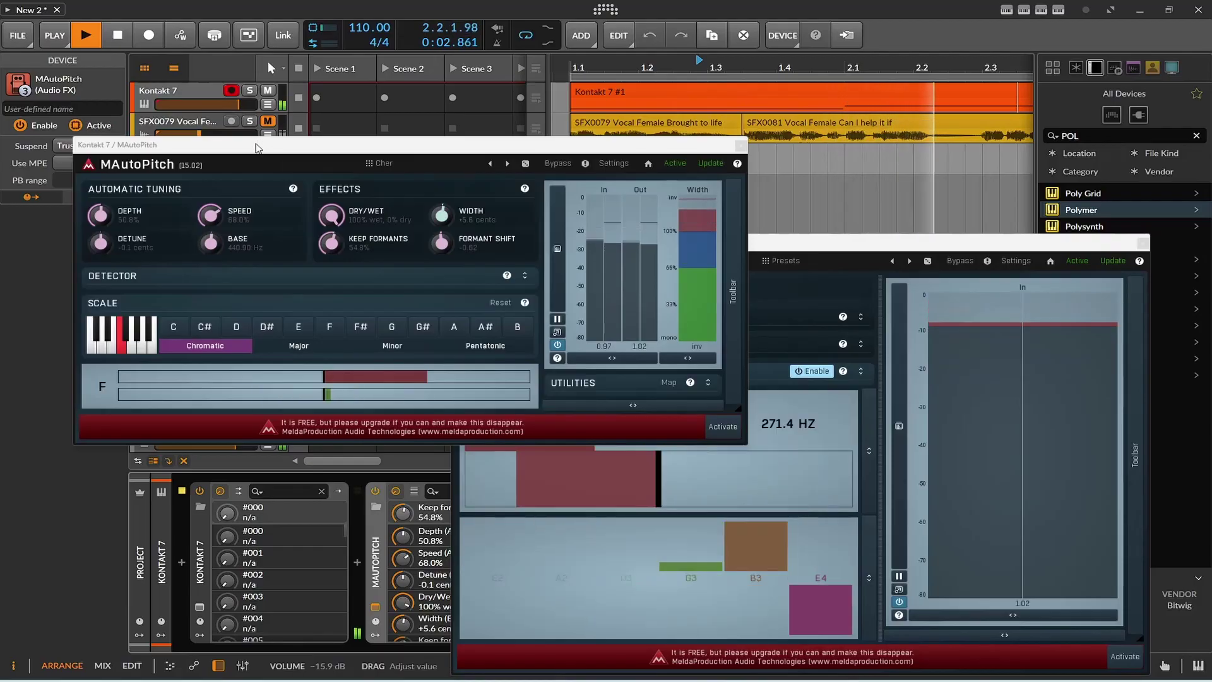
drag(255, 148, 245, 63)
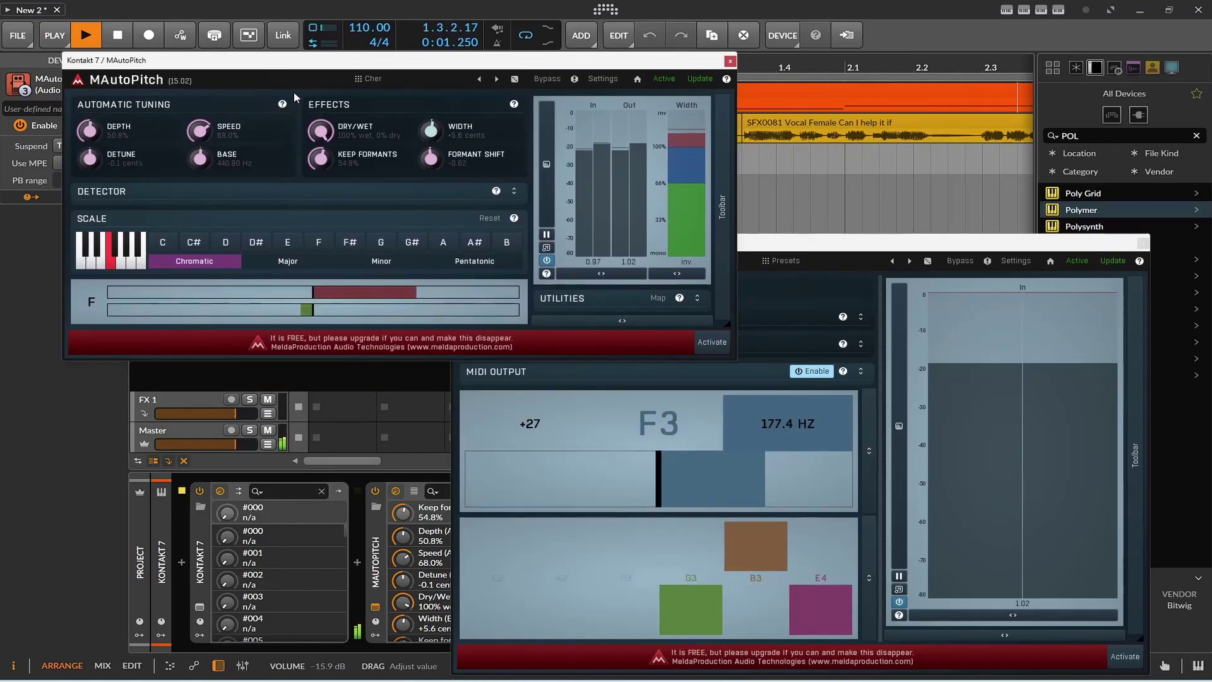
click(117, 35)
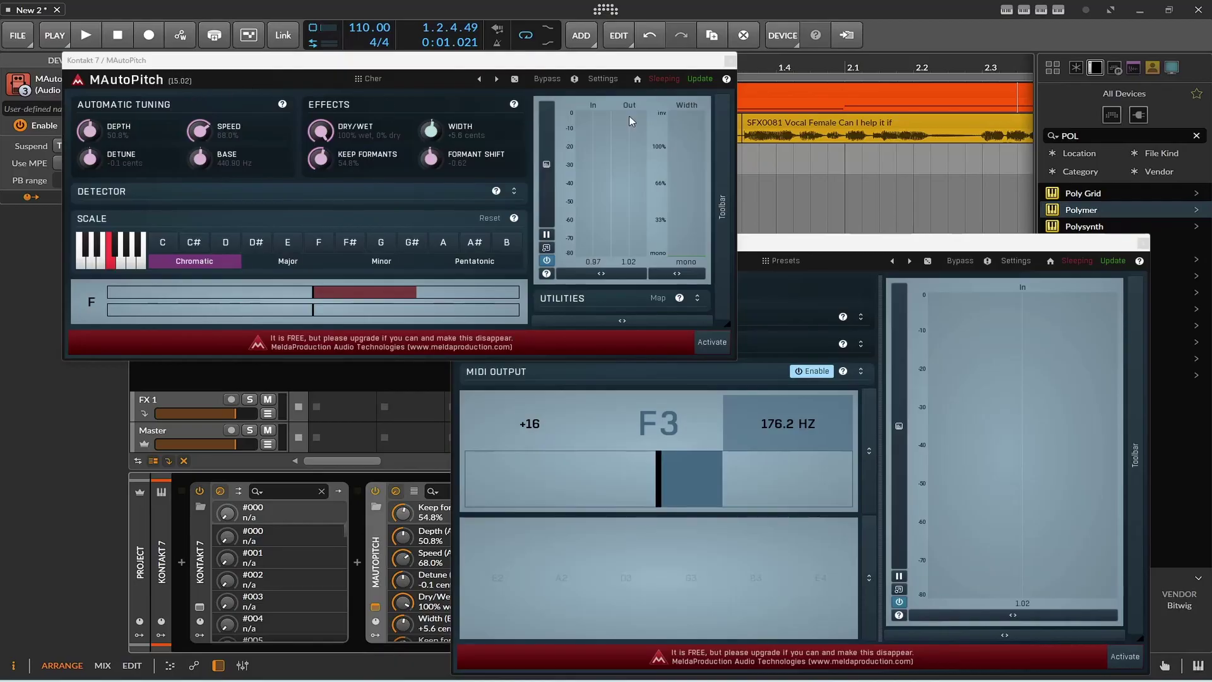
Step: Turn on all notes from F to B in MAutoPitch's scale and play the Kontakt 7 track to hear the result
drag(618, 68, 681, 141)
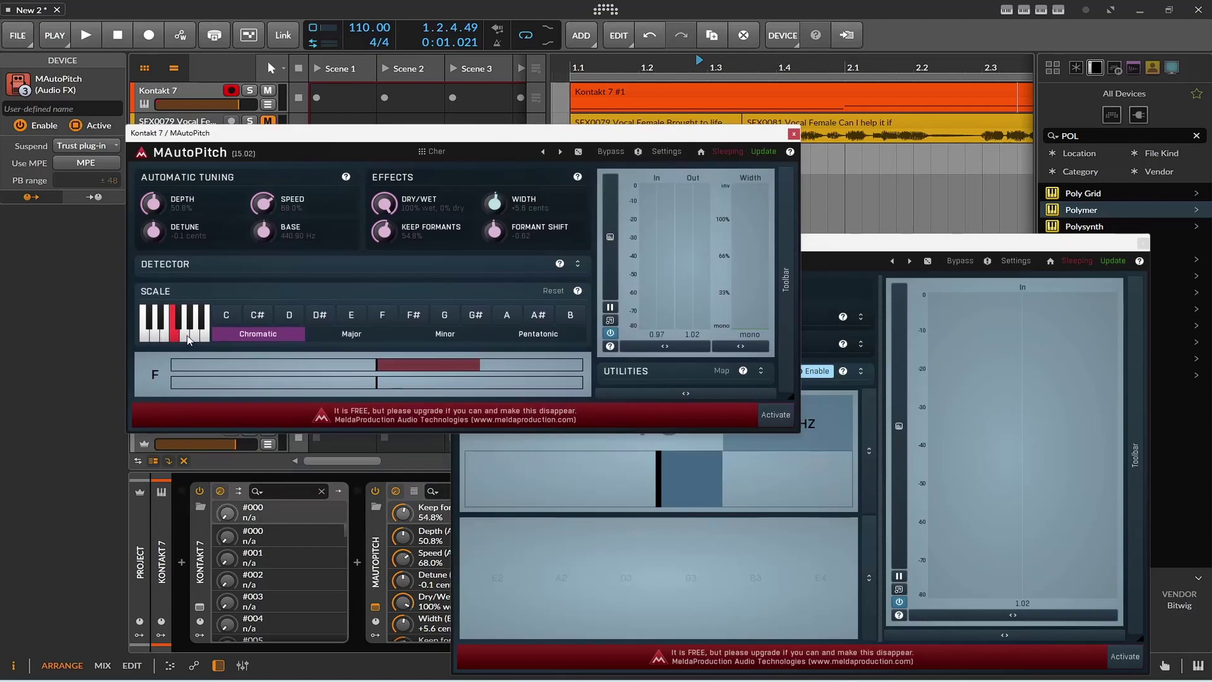
click(188, 340)
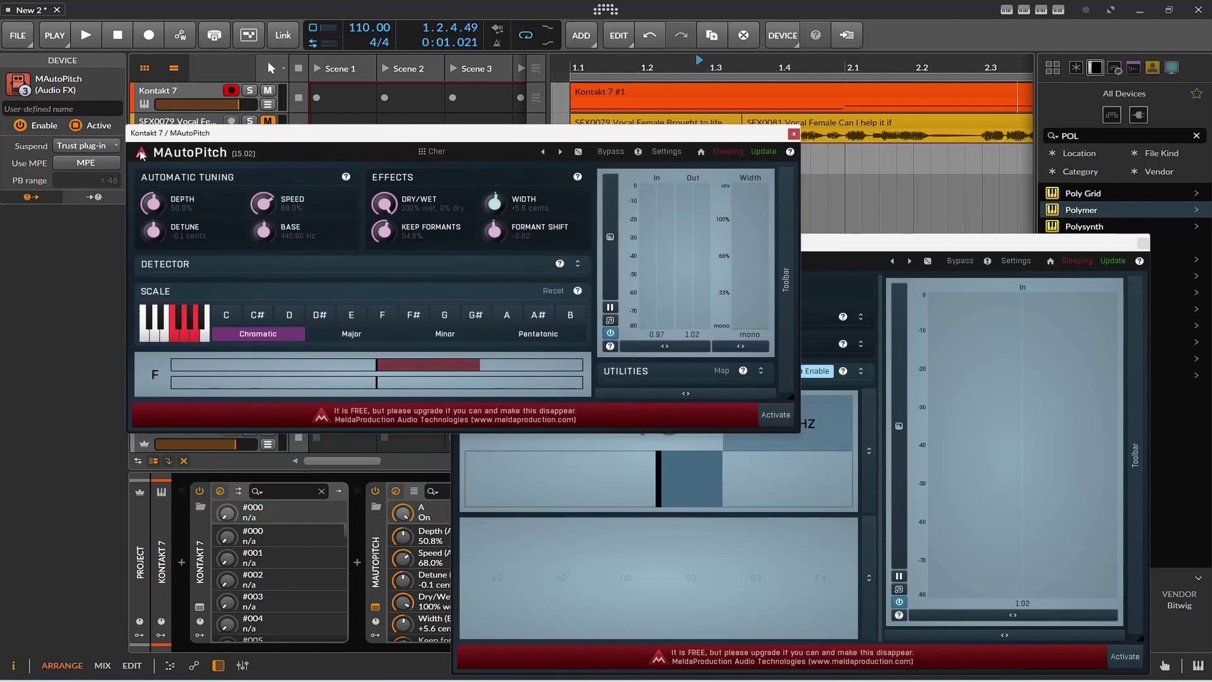
click(86, 35)
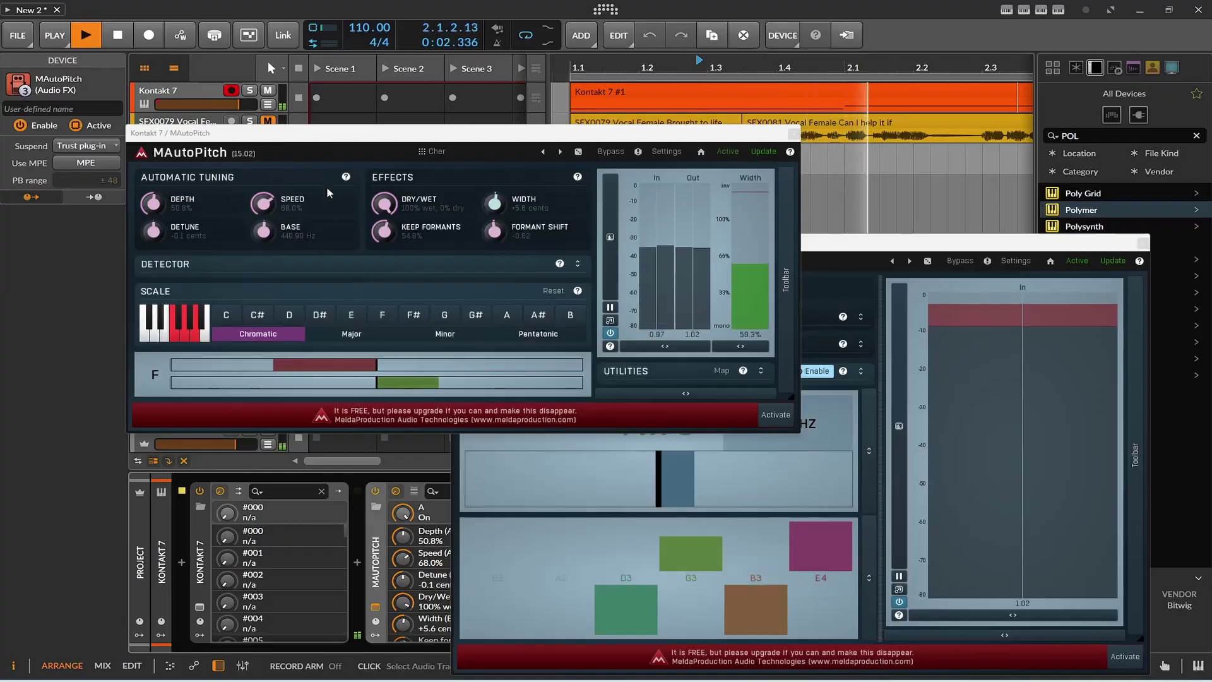
drag(335, 139, 342, 107)
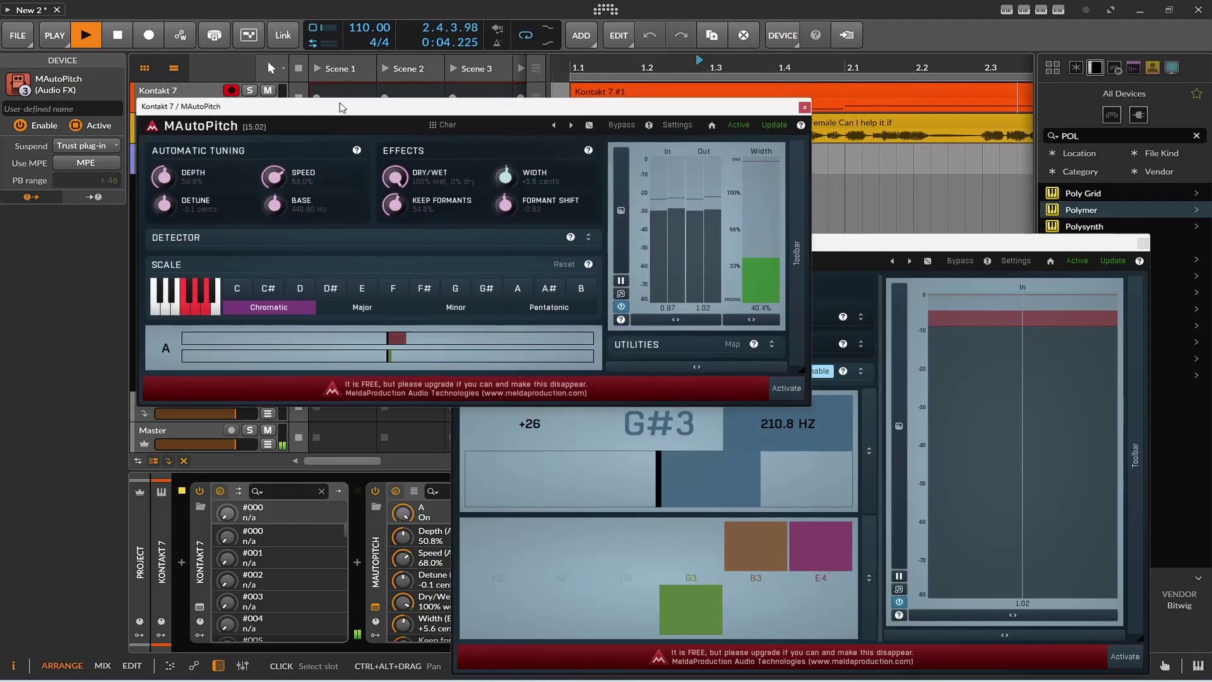
click(123, 37)
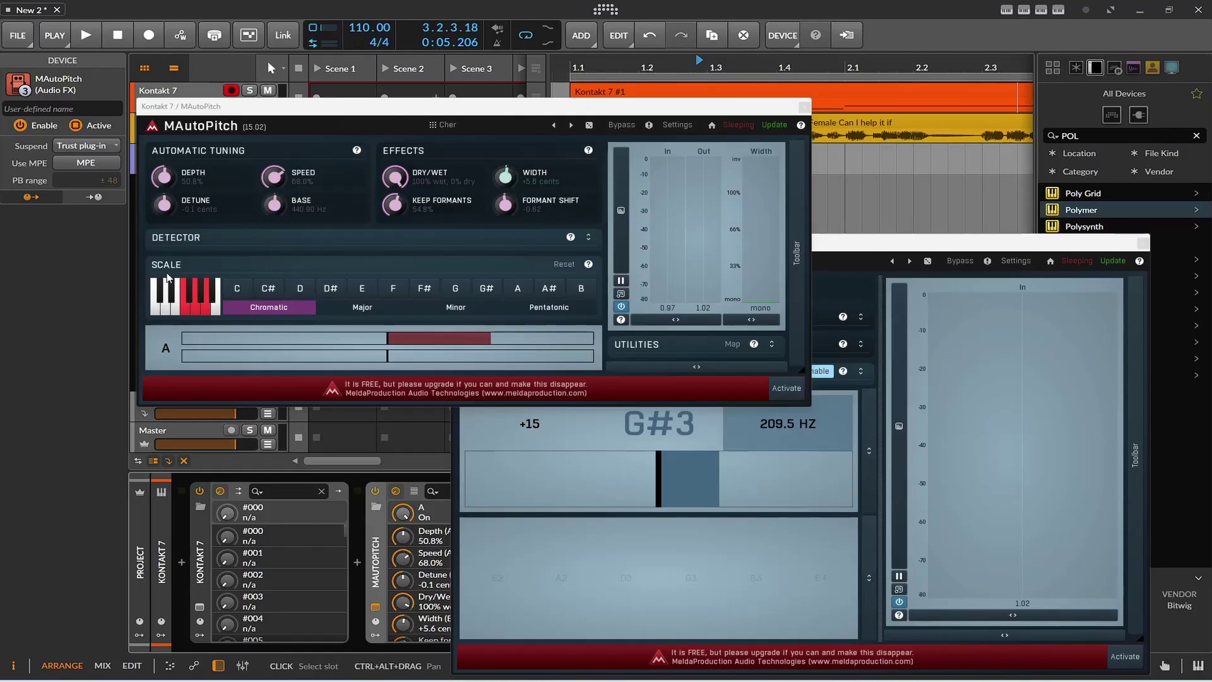
Step: Keep F turned on in MAutoPitch's scale and close the MTuner window
click(188, 309)
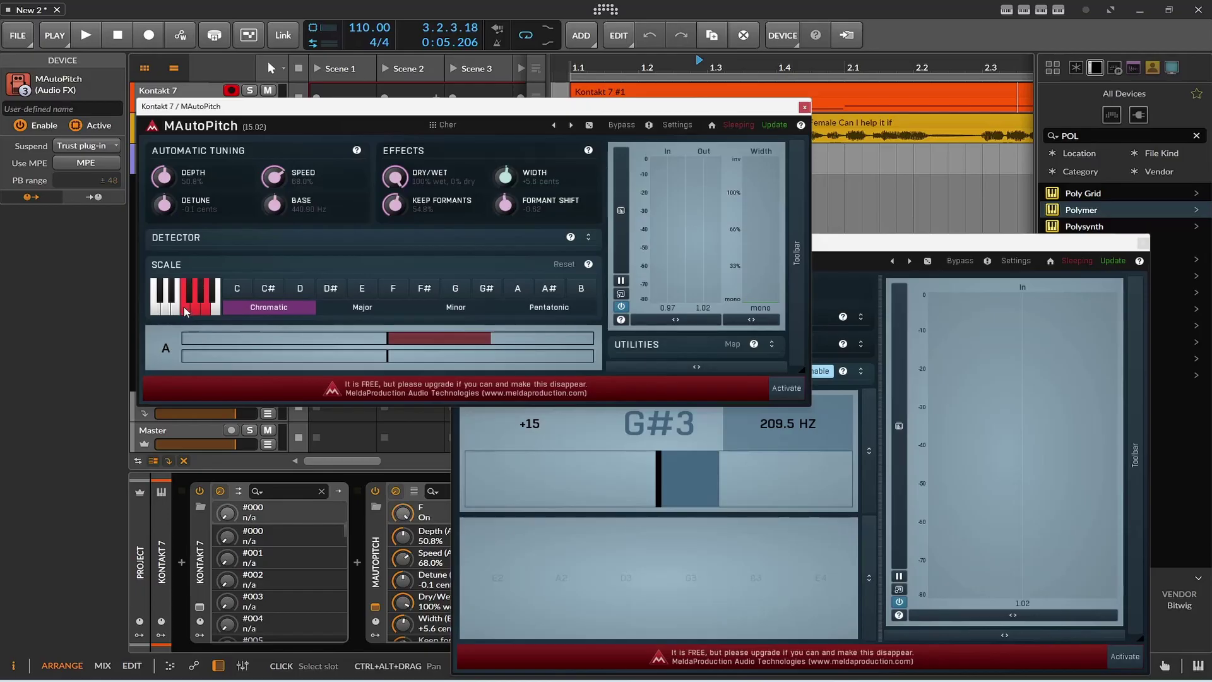
drag(1056, 246, 1029, 248)
click(1117, 243)
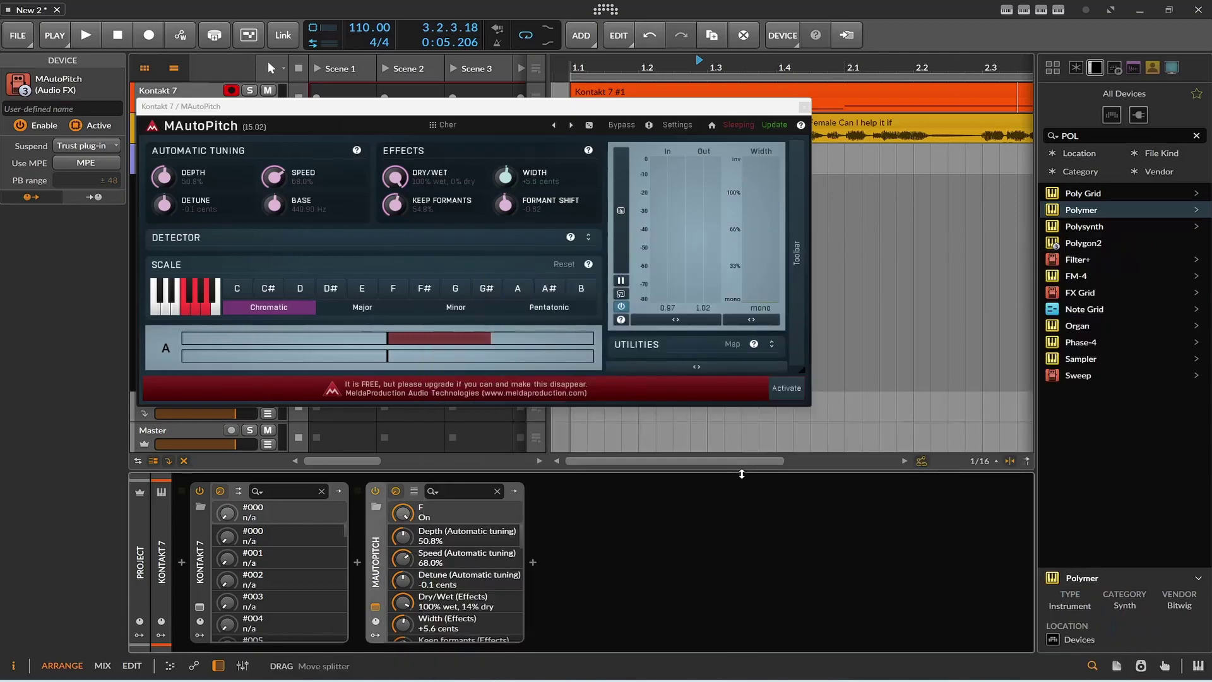
Step: Look through MAutoPitch's device parameters from the F note to the preset triggers and base frequency, and close the plug-in window
drag(402, 513, 403, 513)
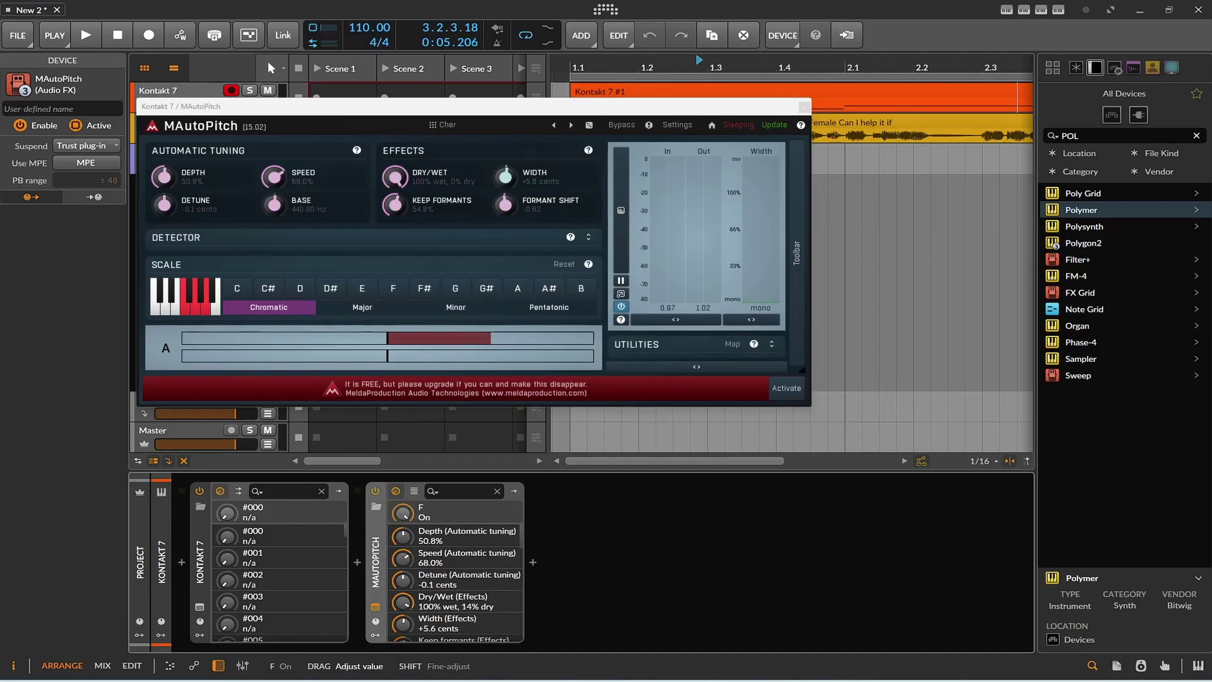
drag(403, 513, 403, 513)
scroll(460, 593, down, 10)
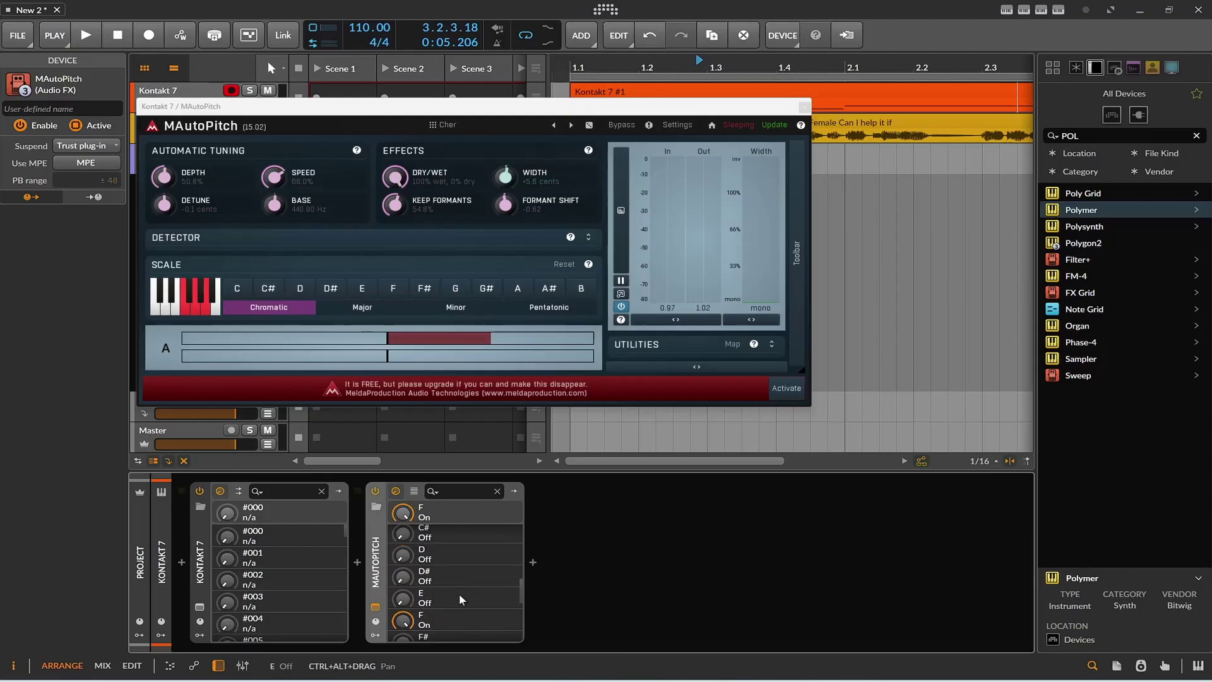
scroll(461, 589, down, 5)
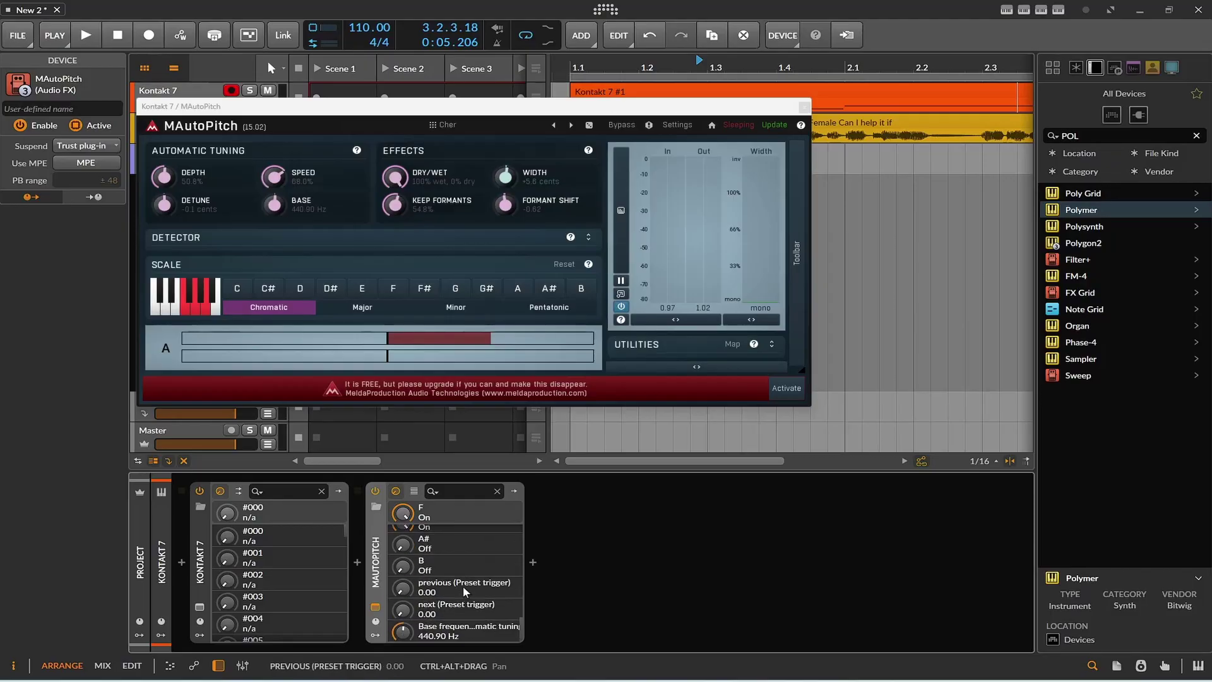
click(802, 108)
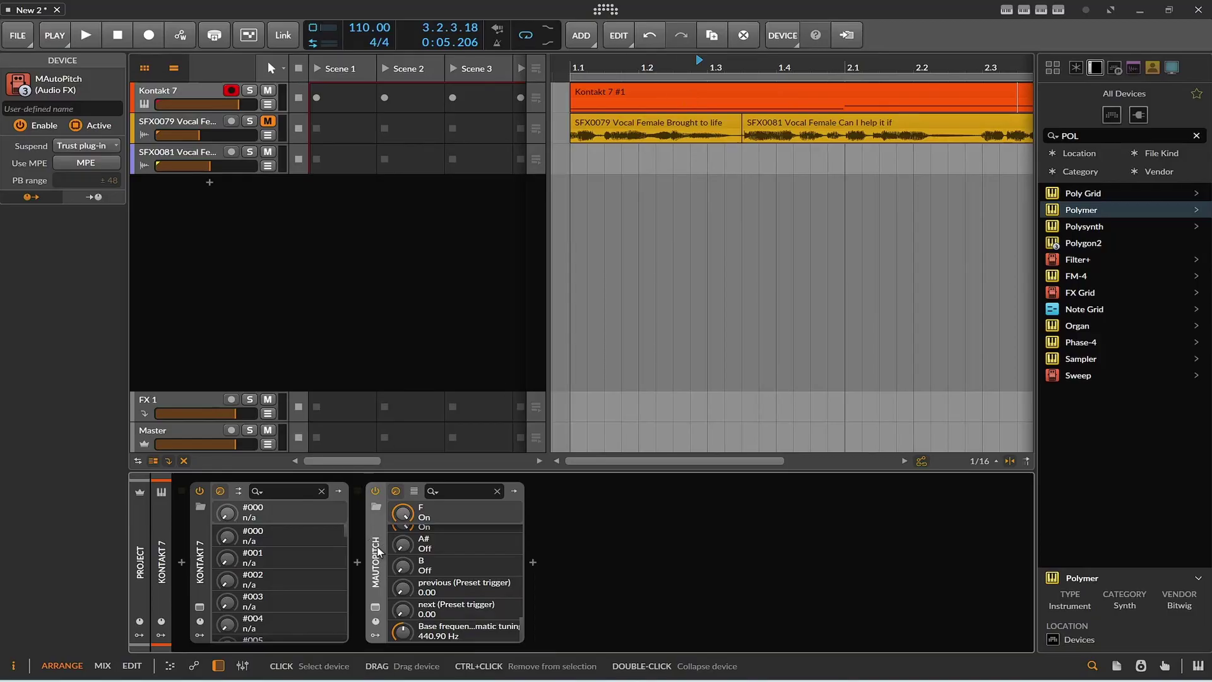
Step: Search the devices for MIDI and then REC, and insert a Note Receiver between Kontakt 7 and MAutoPitch
drag(1087, 135, 939, 132)
text(MIDI)
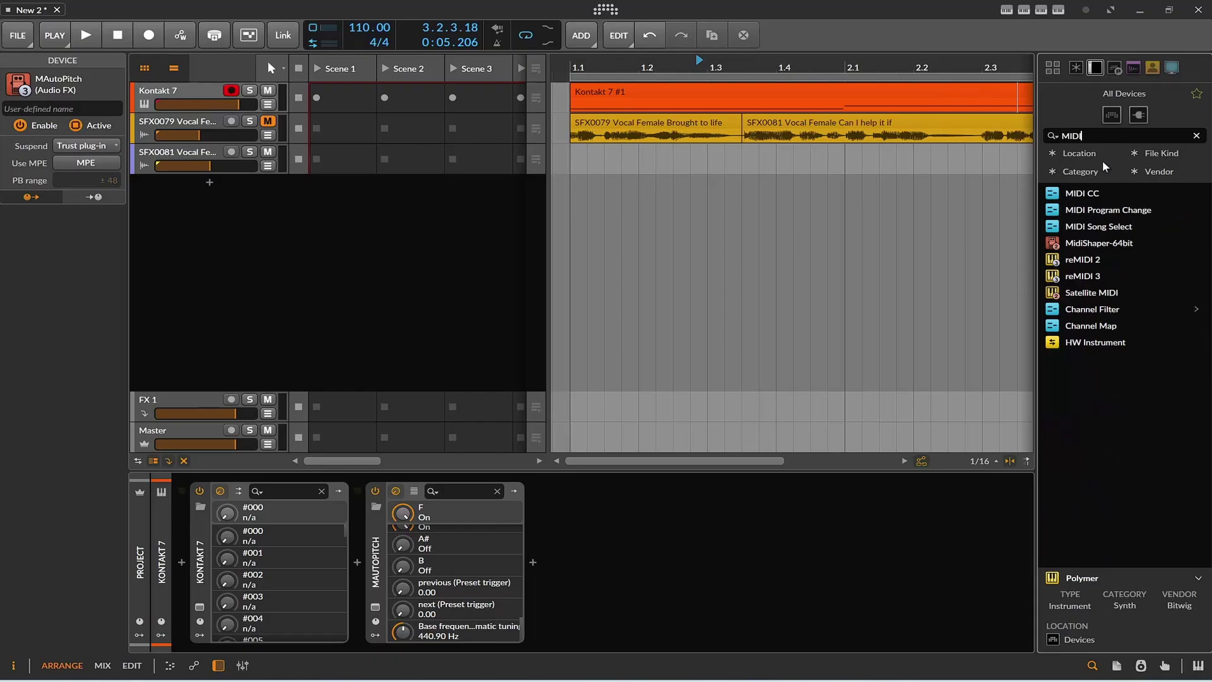
drag(1101, 139, 1020, 134)
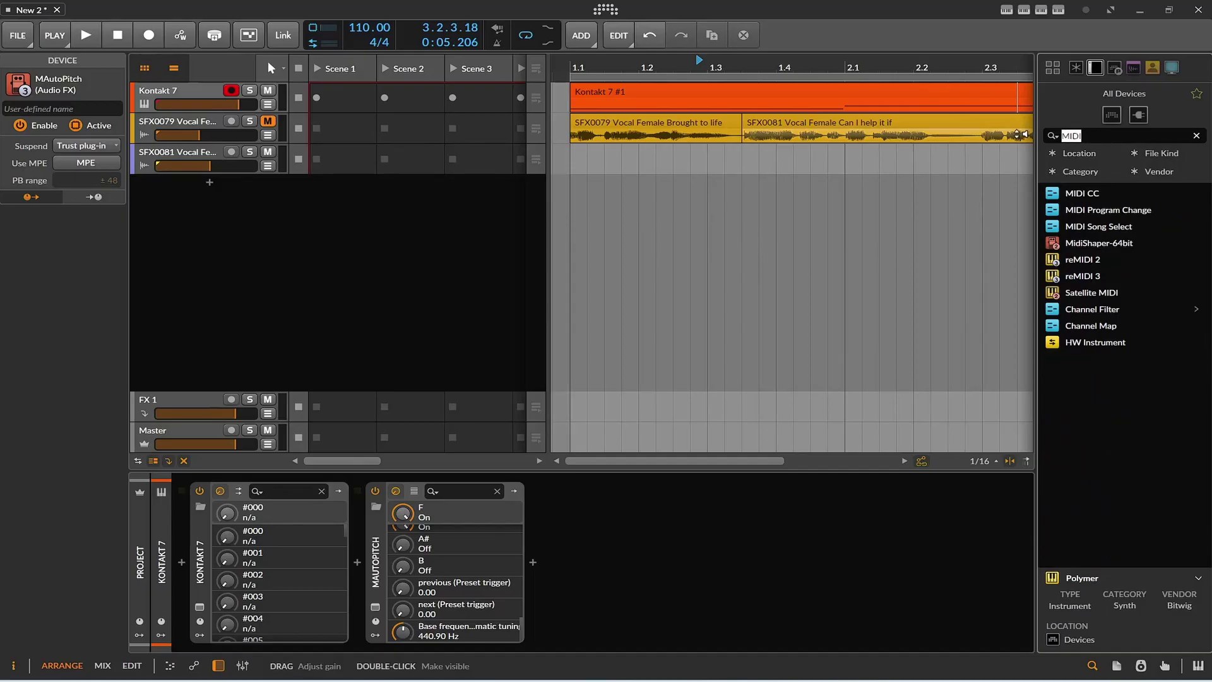
text(REC)
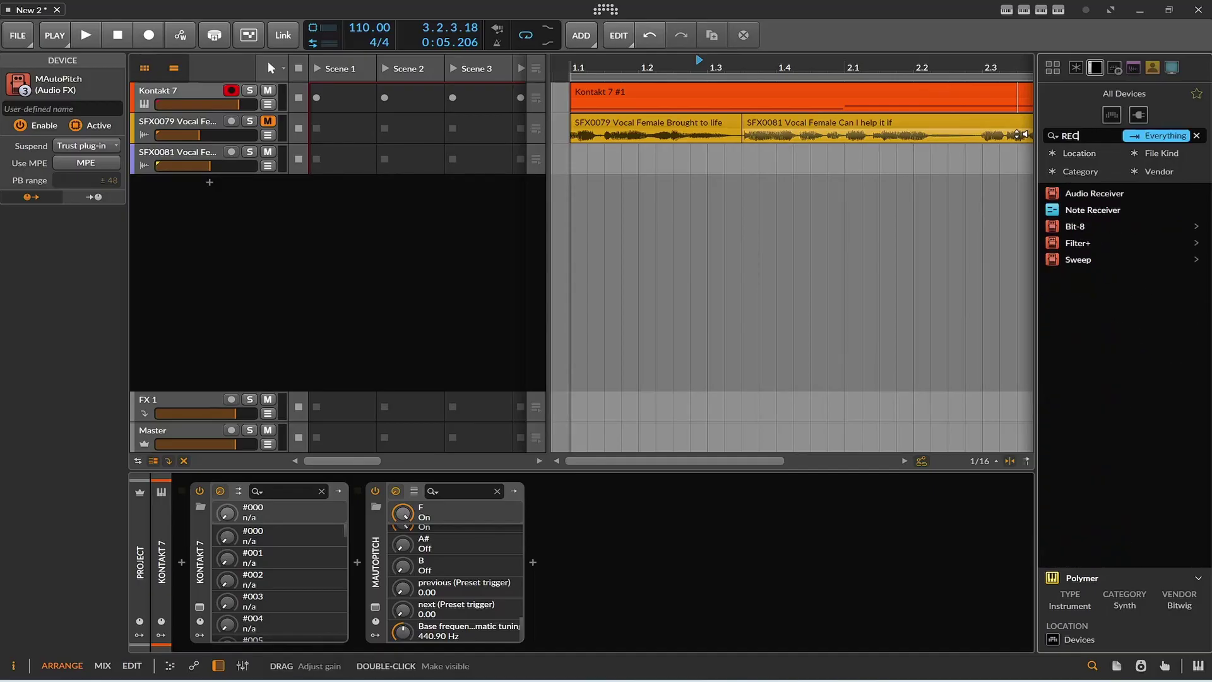
drag(1095, 213, 361, 567)
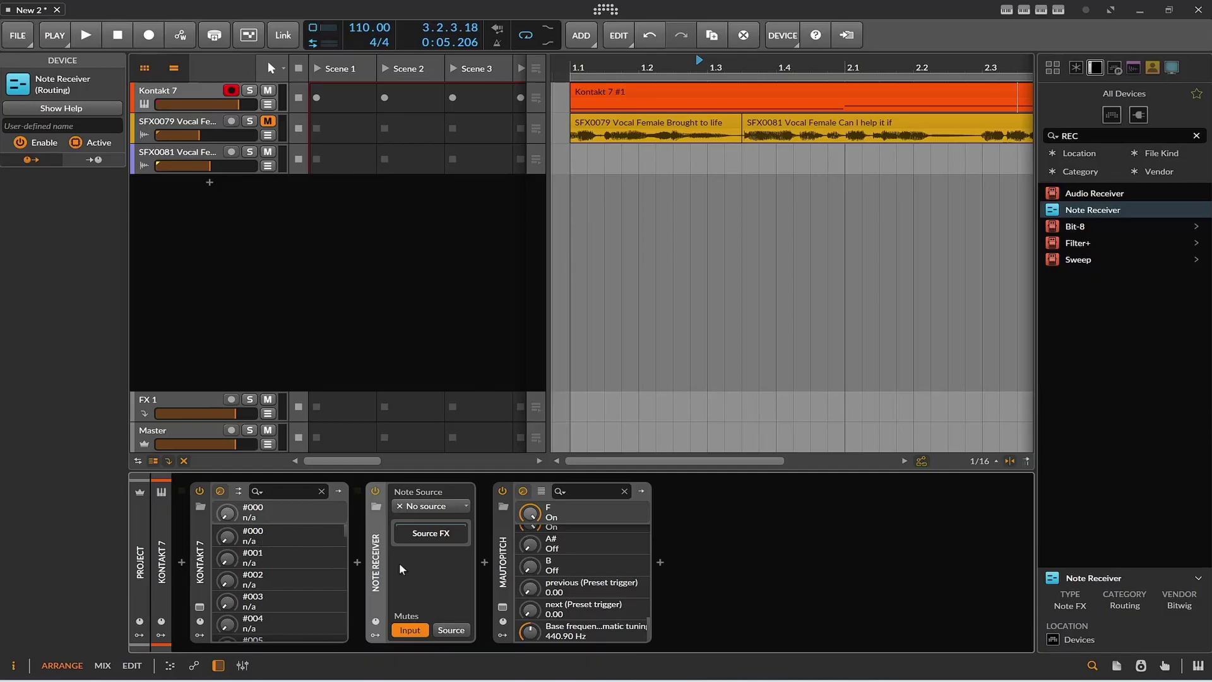
Step: Create an empty one-bar clip at the start of the SFX0081 vocal track and open the Kontakt 7 clip's notes
double_click(623, 165)
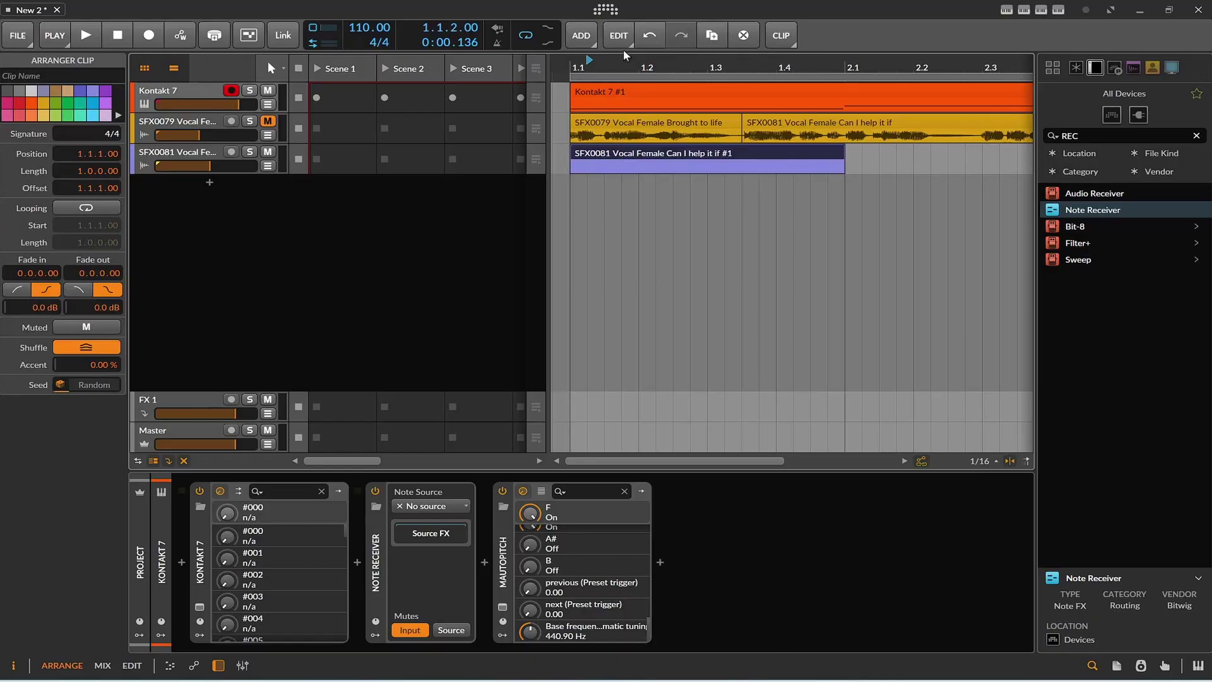
double_click(629, 105)
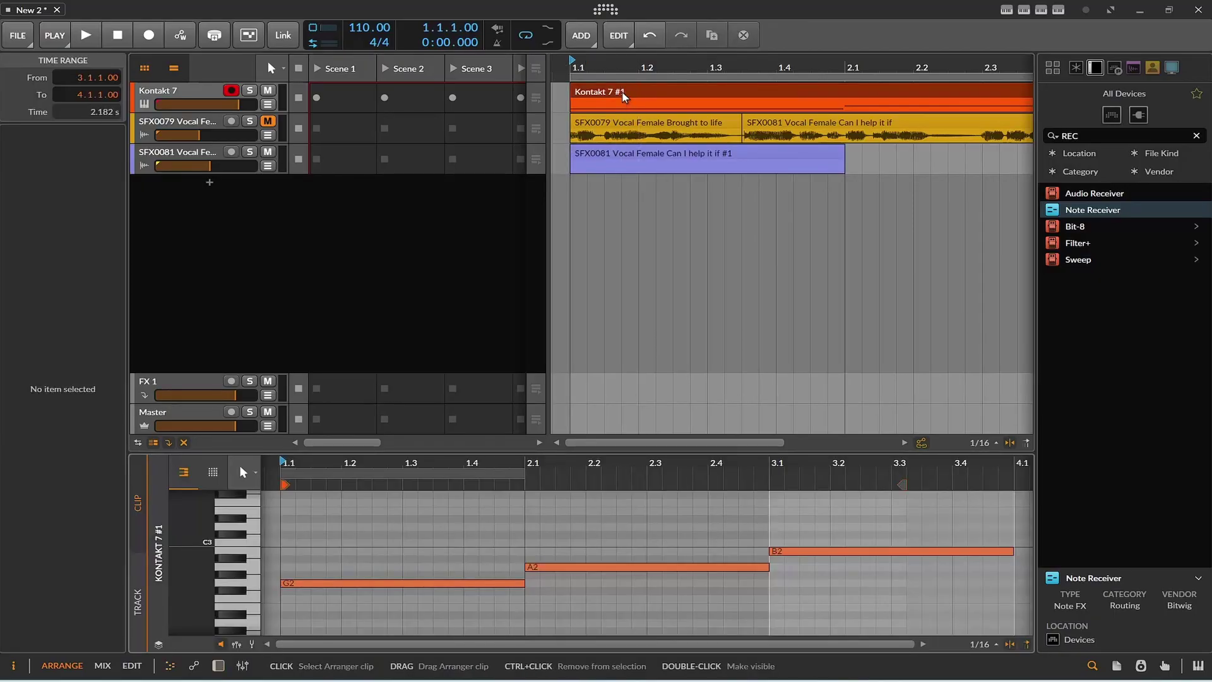
Step: Automate MAutoPitch's F on the Kontakt 7 track: 0% at 1.1.3.00, a rise at 1.3.1.00, and a drop from 99.6% to 0% at 2.2.4.00
click(267, 104)
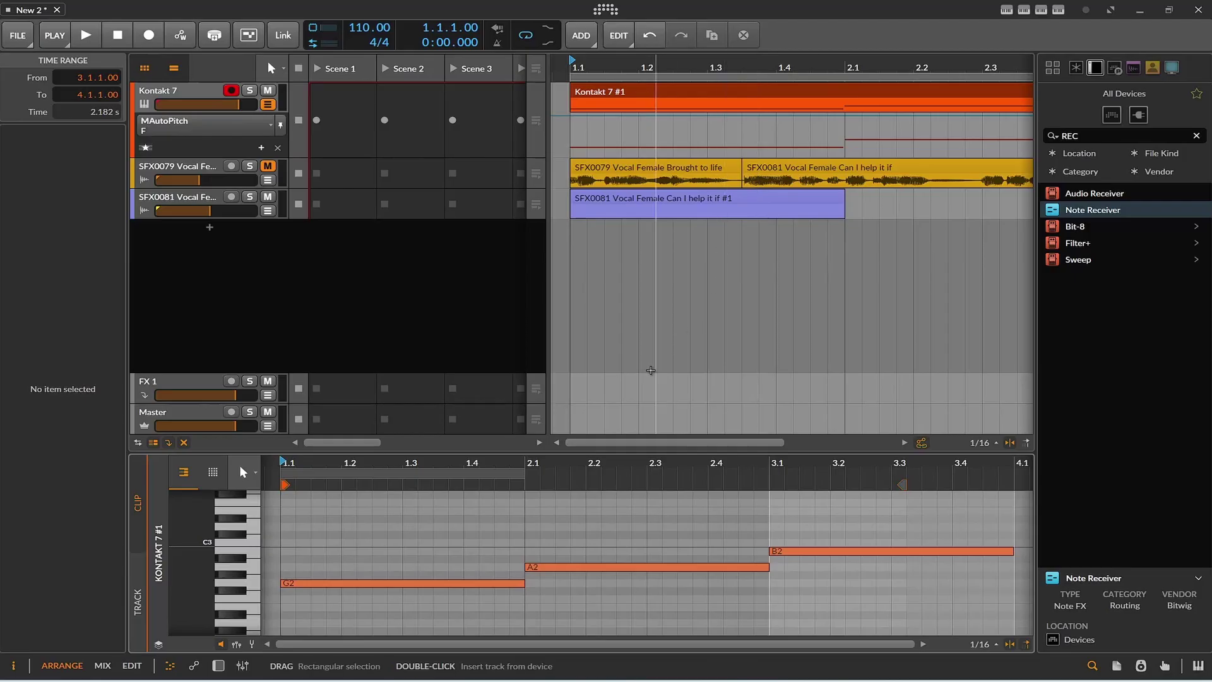
click(606, 132)
drag(610, 133, 606, 154)
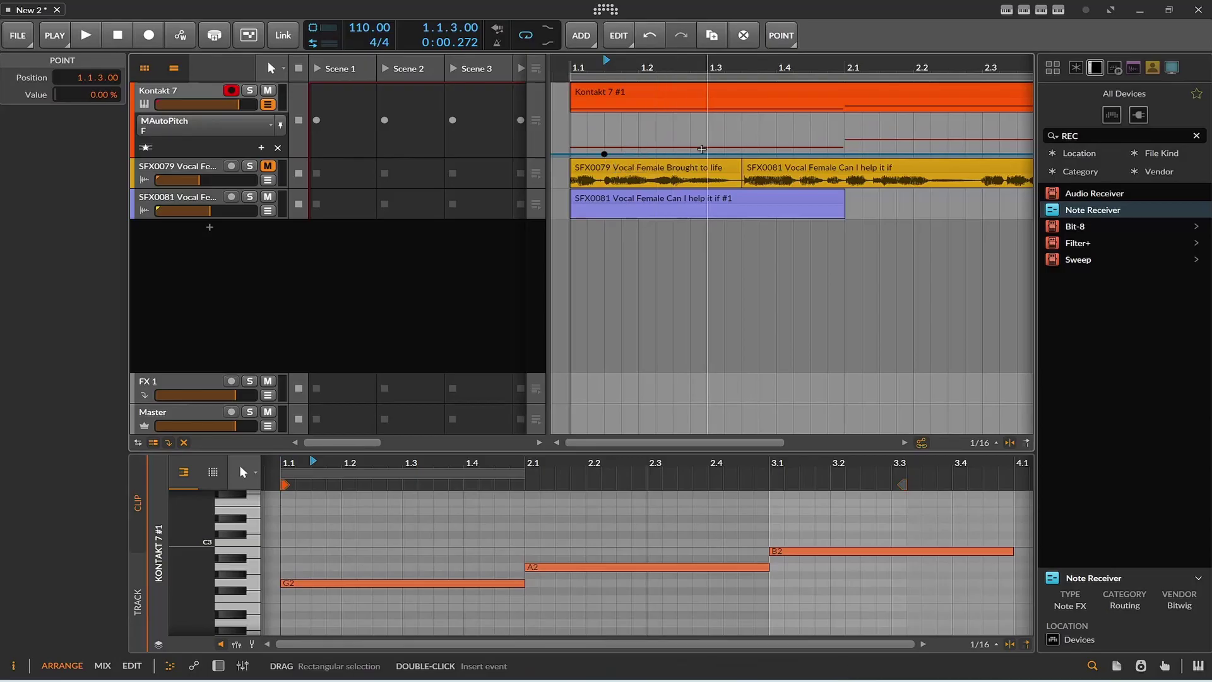
mouse_move(724, 155)
mouse_down()
mouse_move(724, 122)
mouse_move(708, 119)
mouse_move(752, 223)
mouse_move(689, 129)
mouse_move(708, 155)
mouse_up()
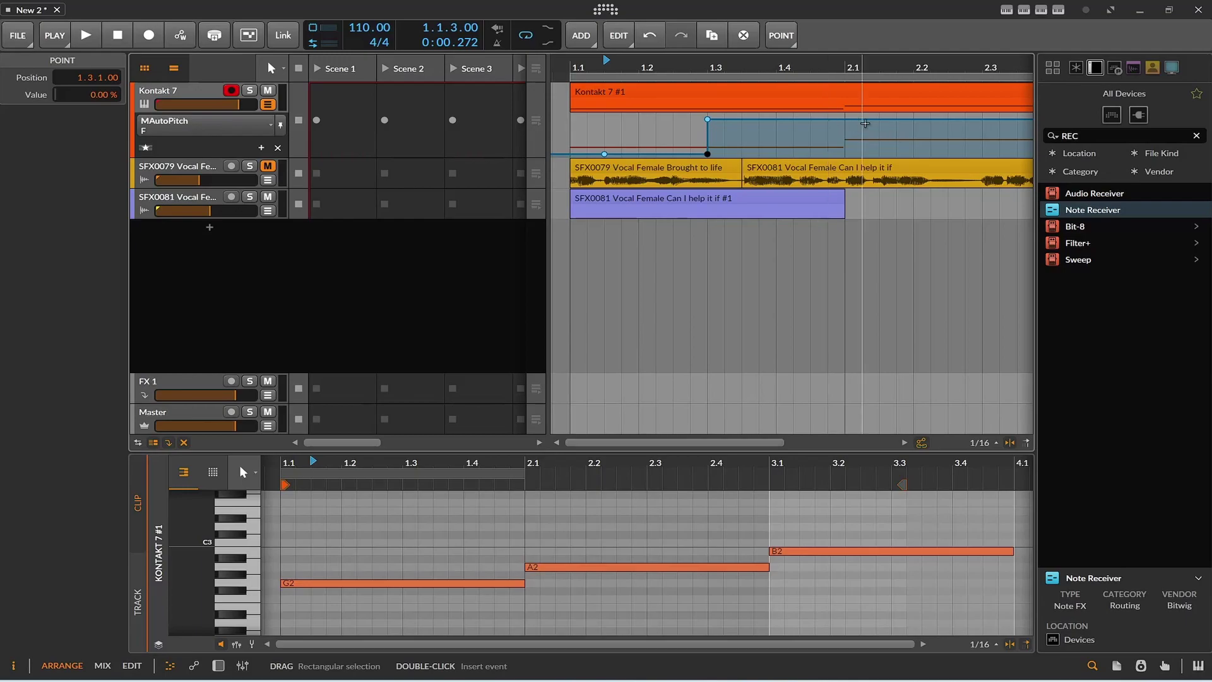
click(974, 130)
click(974, 130)
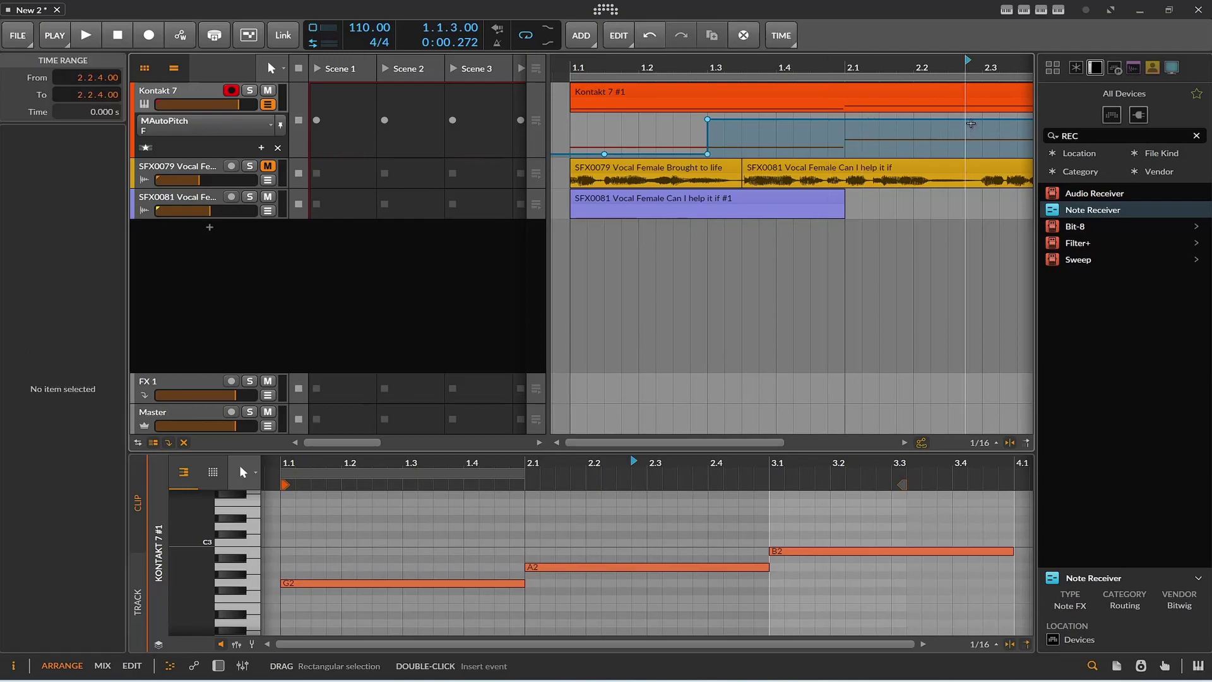
drag(980, 129, 969, 165)
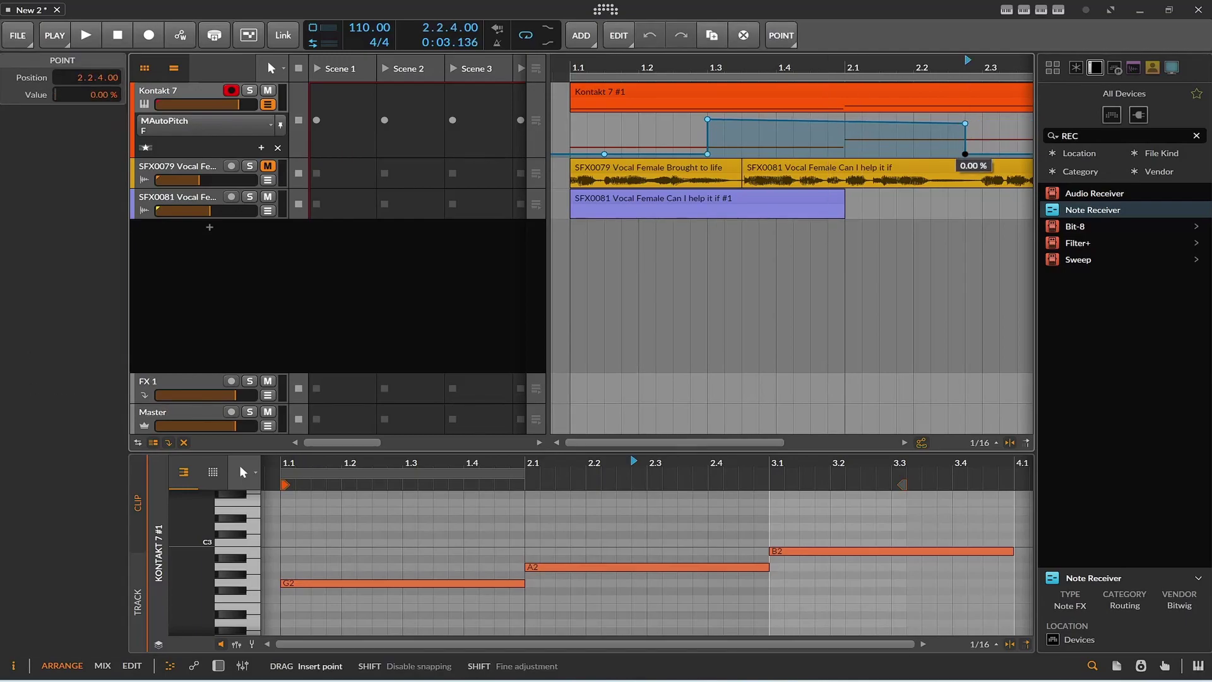
drag(964, 123, 965, 116)
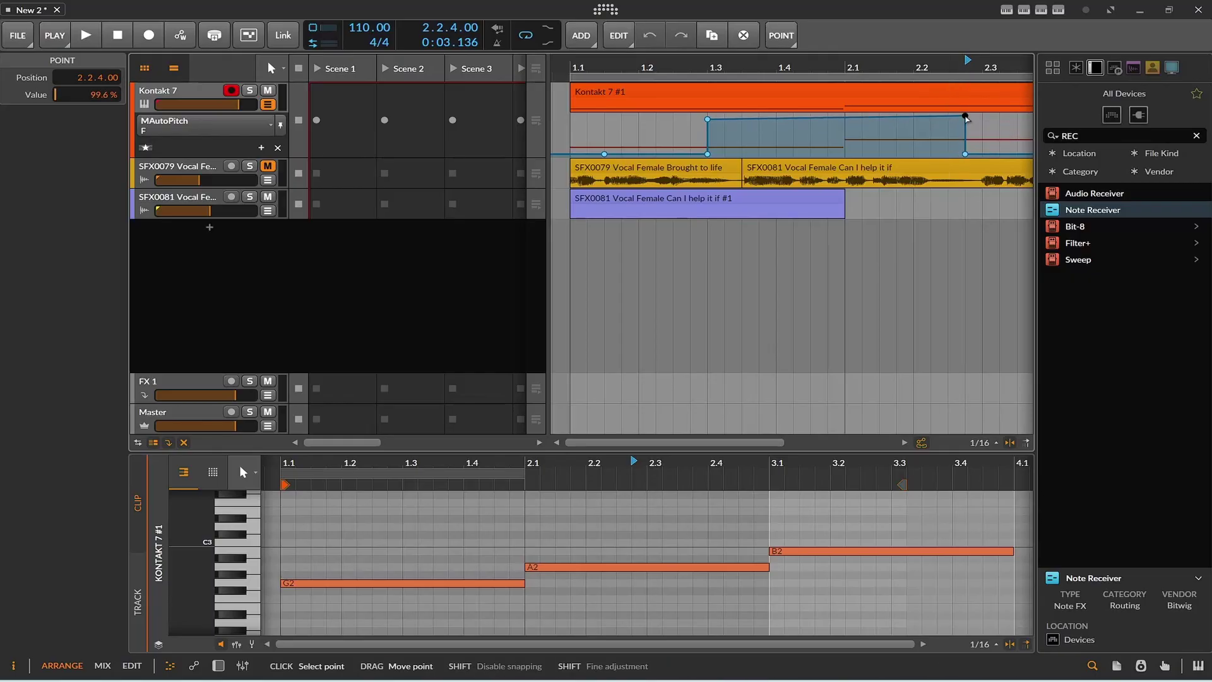
Step: Play the project to hear the F automation and delete the Note Receiver from the Kontakt 7 track's device chain
key(space)
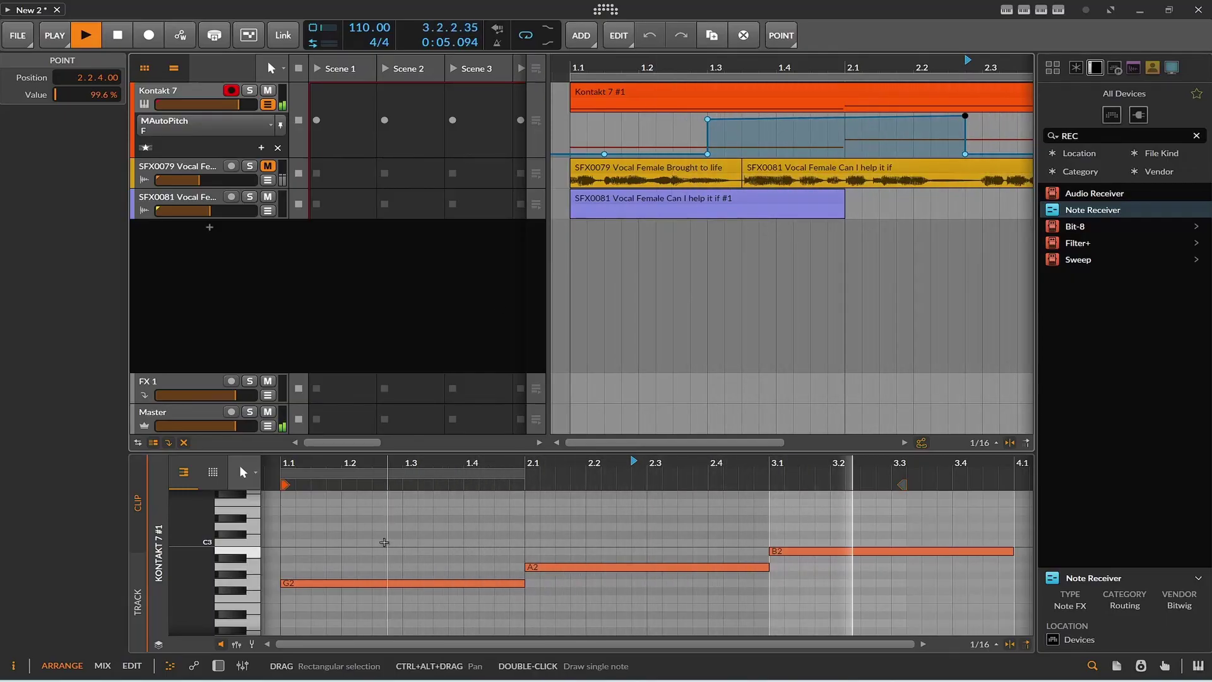
click(218, 665)
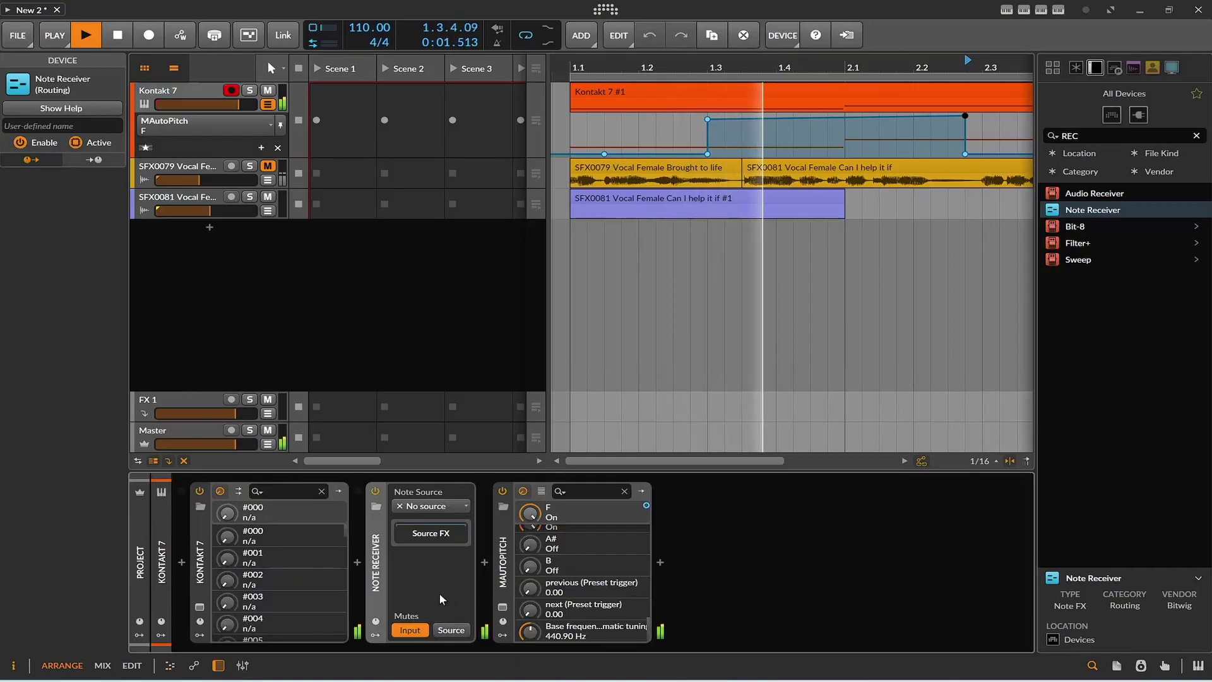
key(Delete)
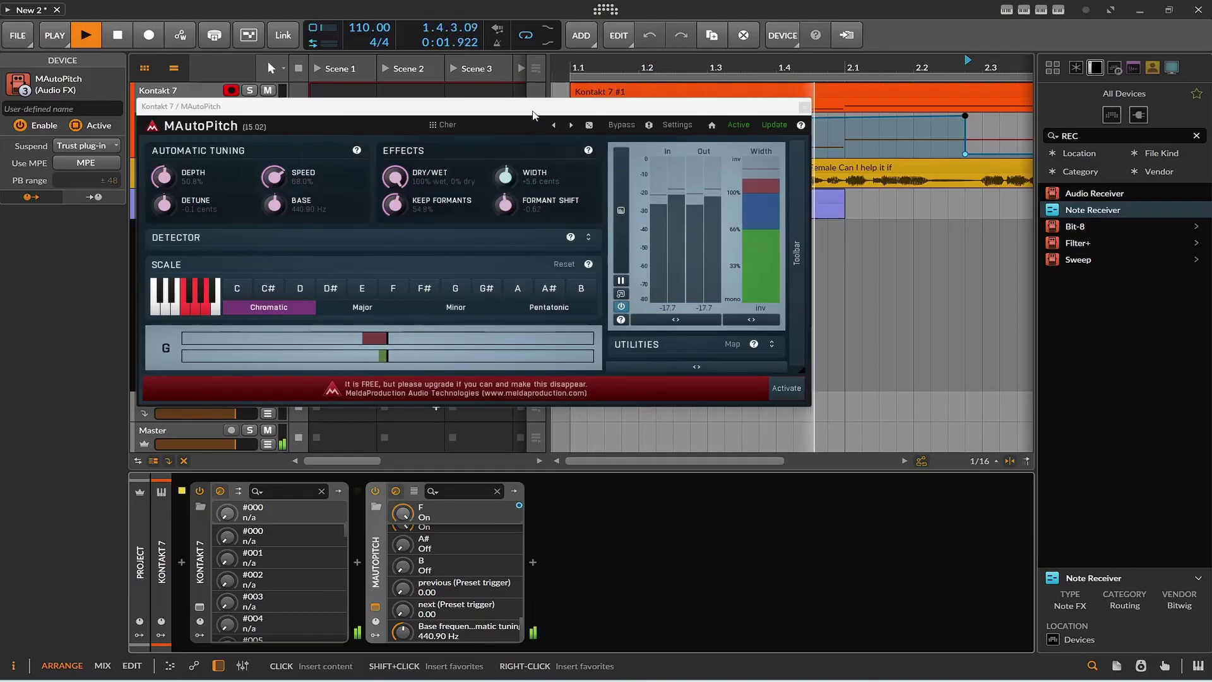
Step: Turn off all notes in MAutoPitch's scale and raise the upper F automation point at 1.3.1.00 to 100%
click(195, 312)
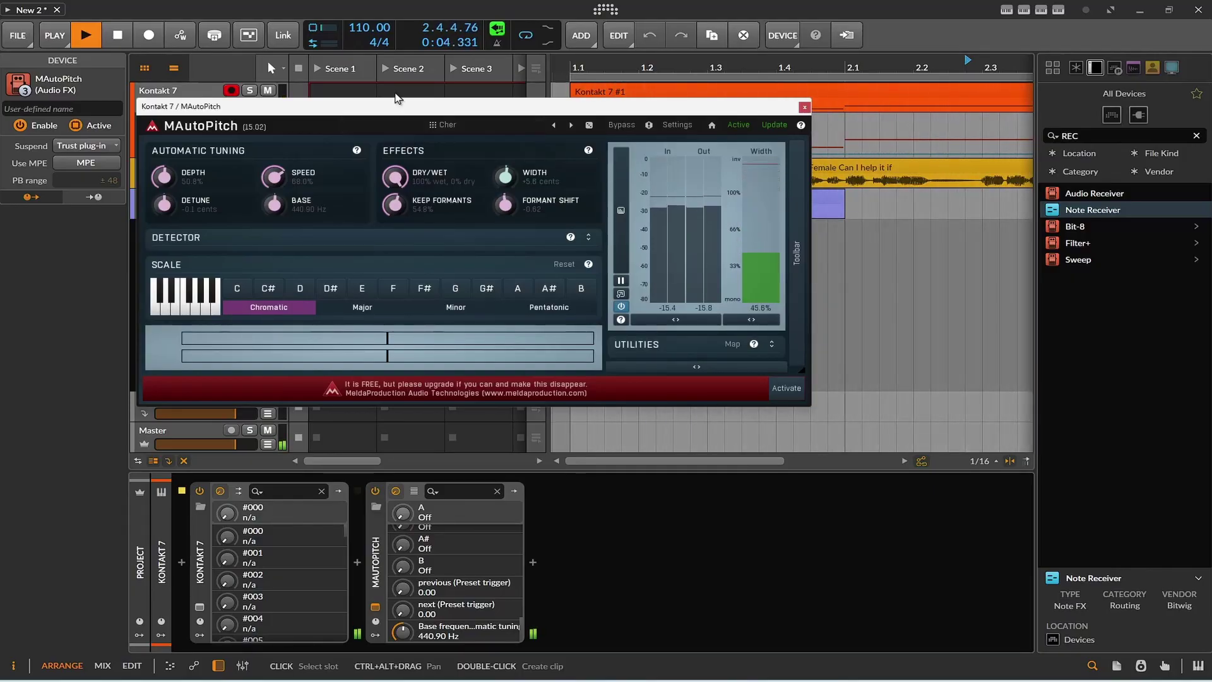
drag(395, 110, 434, 251)
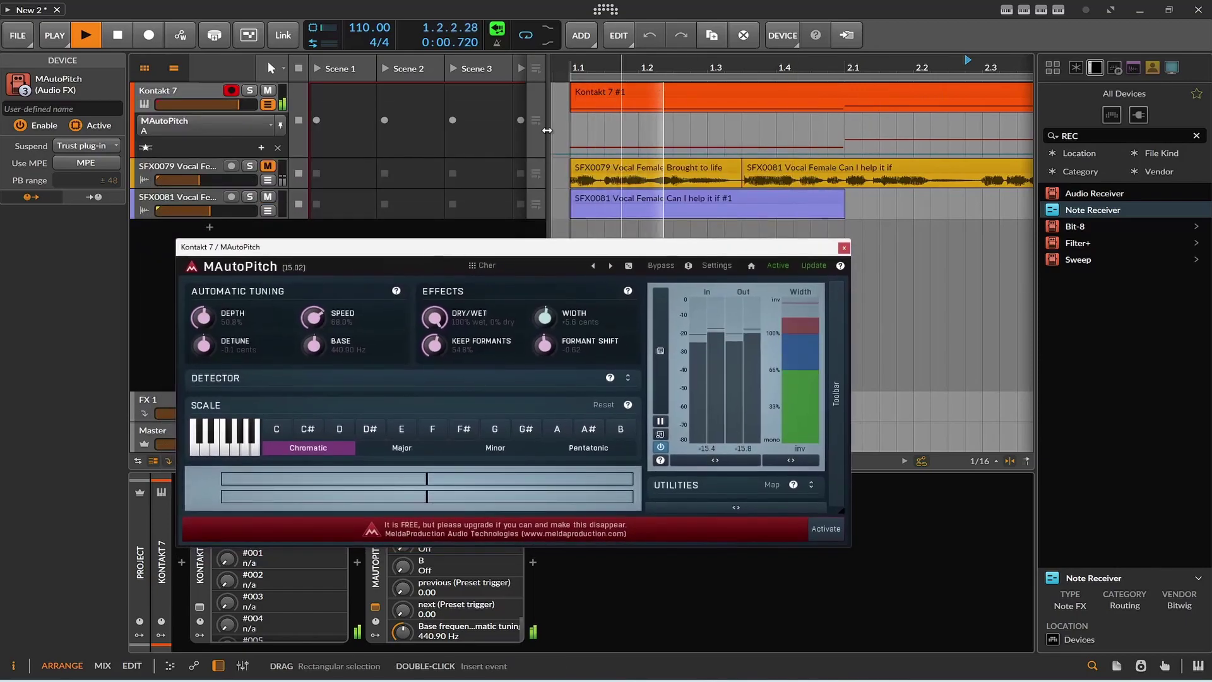
click(255, 126)
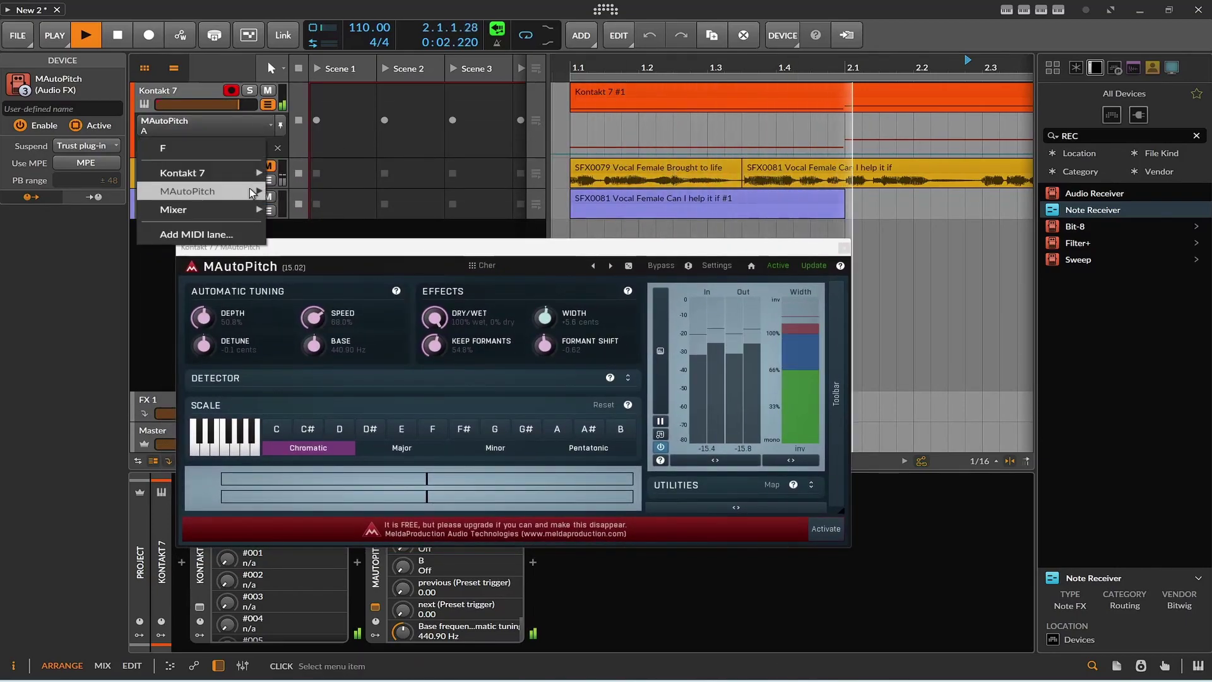
click(248, 150)
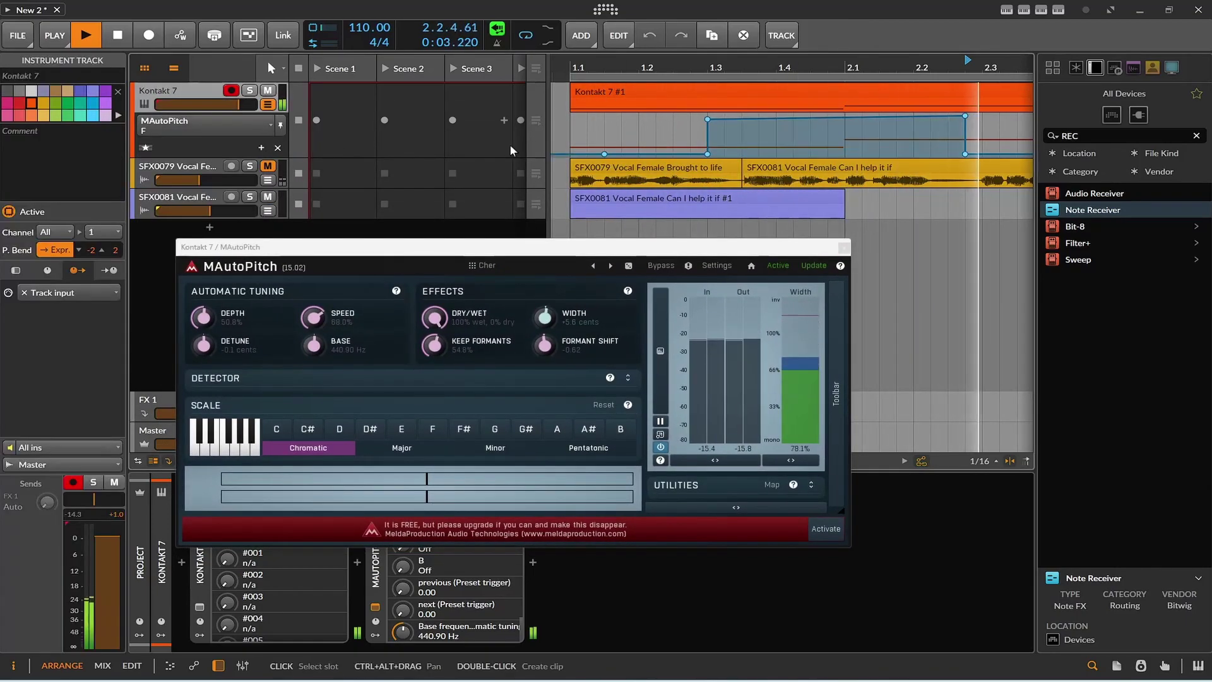
click(707, 117)
drag(707, 117, 707, 115)
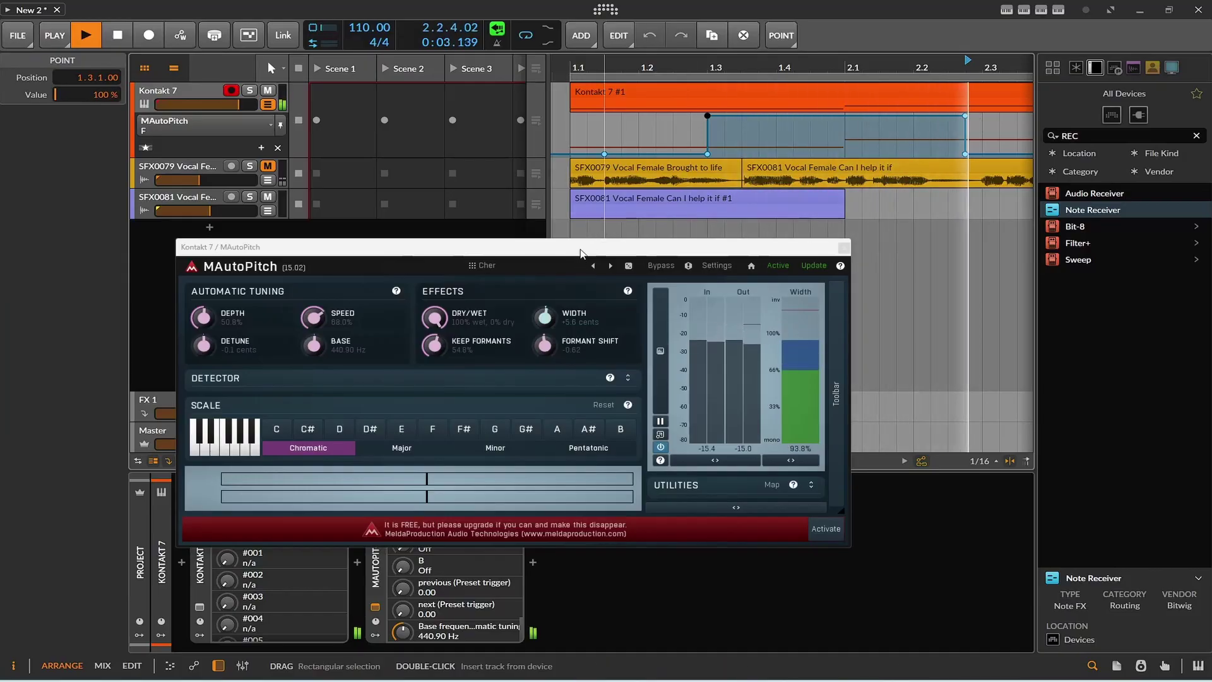
Step: Check the automated F note in MAutoPitch's device parameters during playback, and stop playback
drag(582, 251, 591, 139)
scroll(444, 547, down, 3)
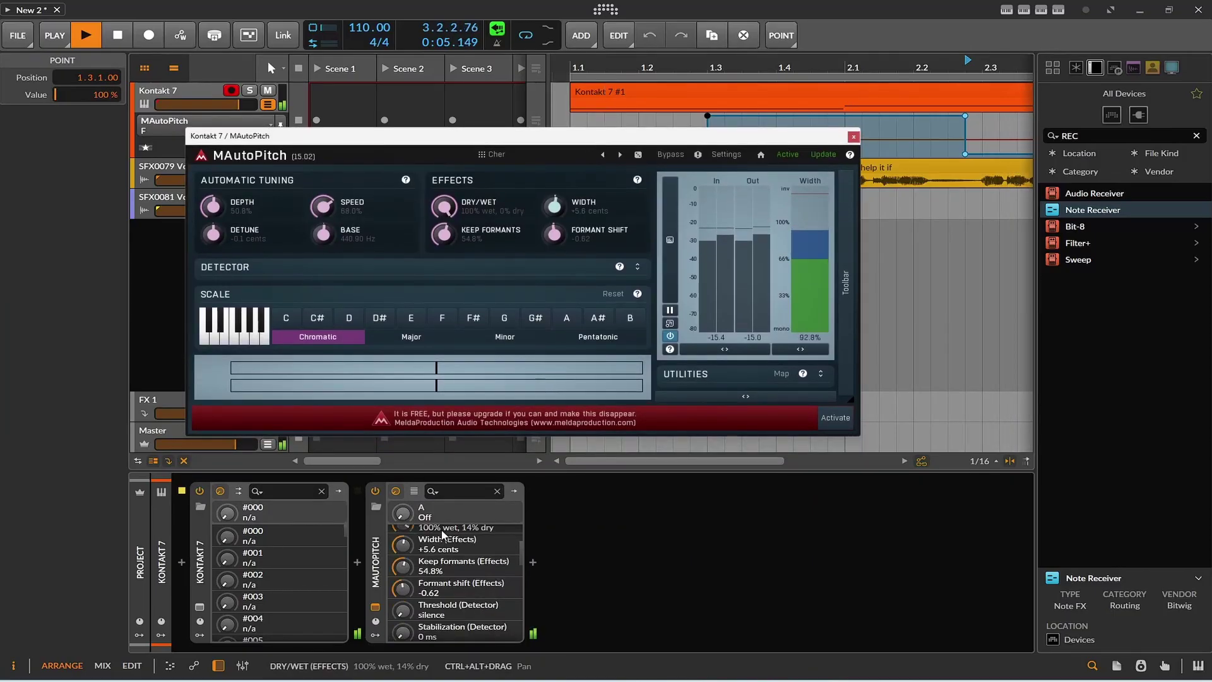
scroll(450, 553, down, 5)
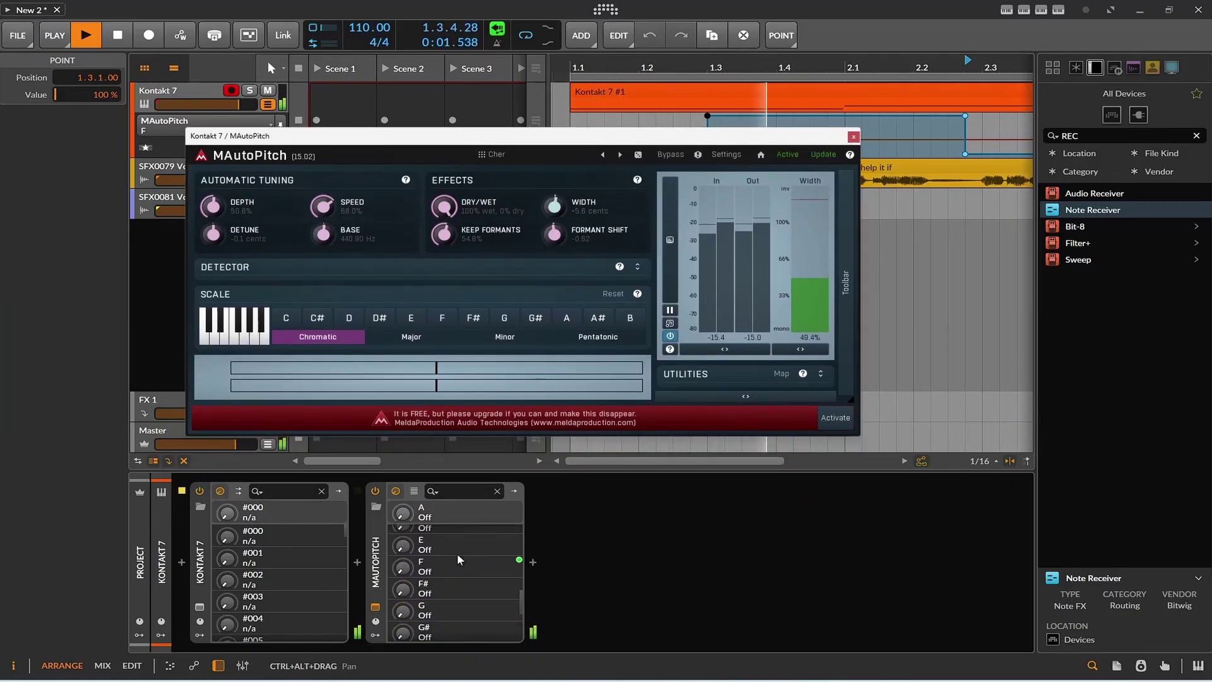
key(space)
Step: Turn on F in MAutoPitch's scale, play the Kontakt 7 track to hear the result, and stop playback
drag(346, 136, 416, 242)
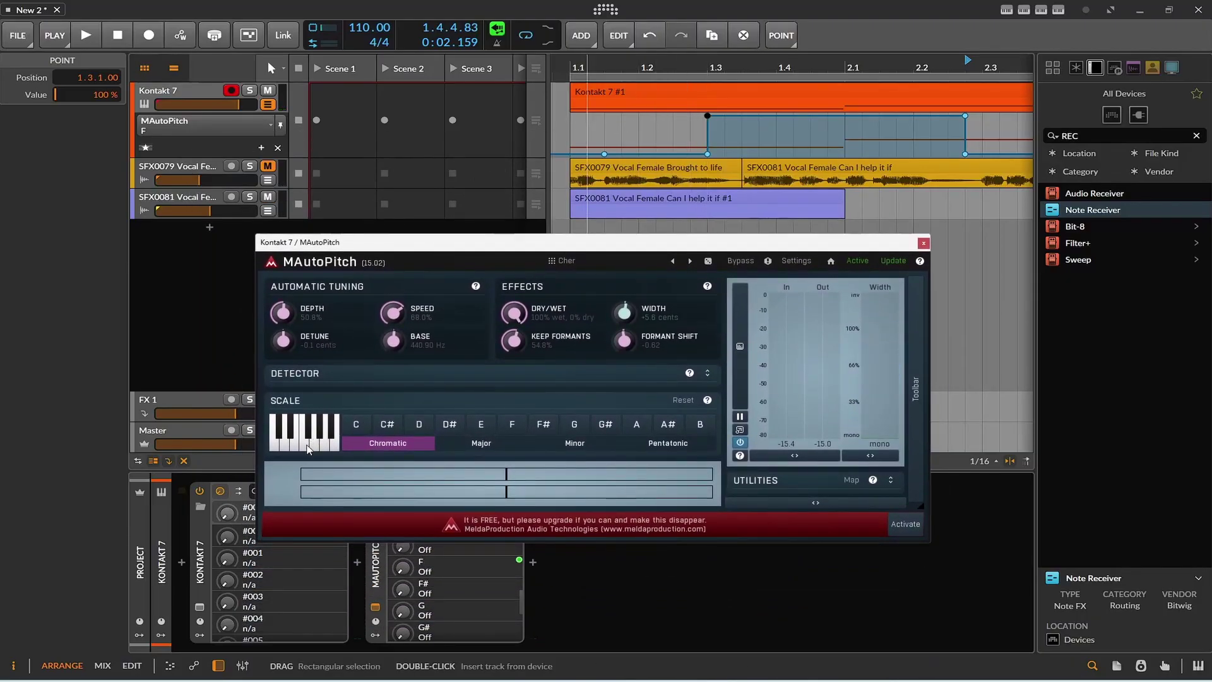
click(308, 448)
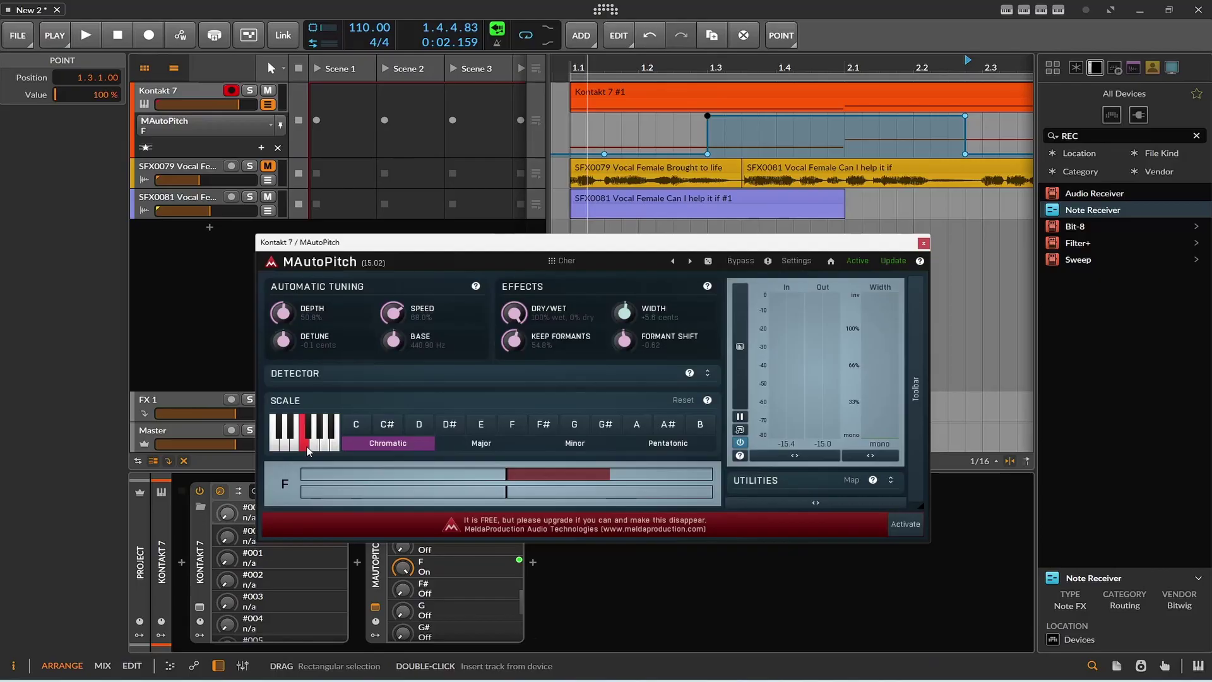
click(86, 36)
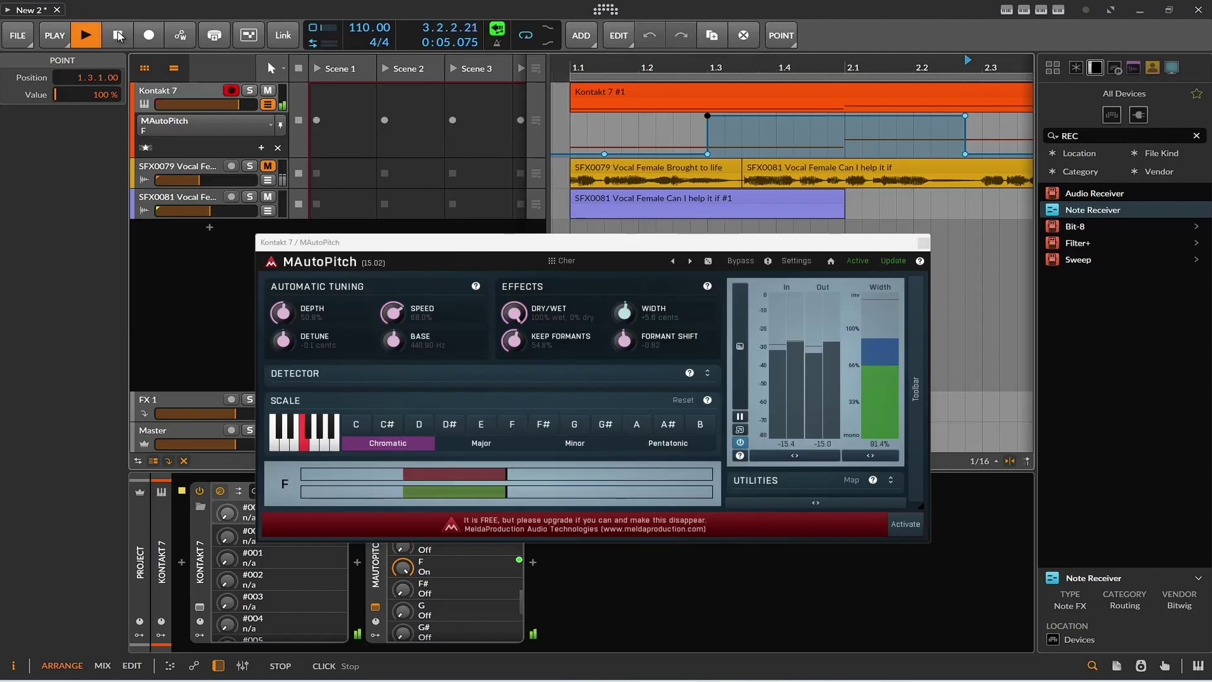
click(118, 36)
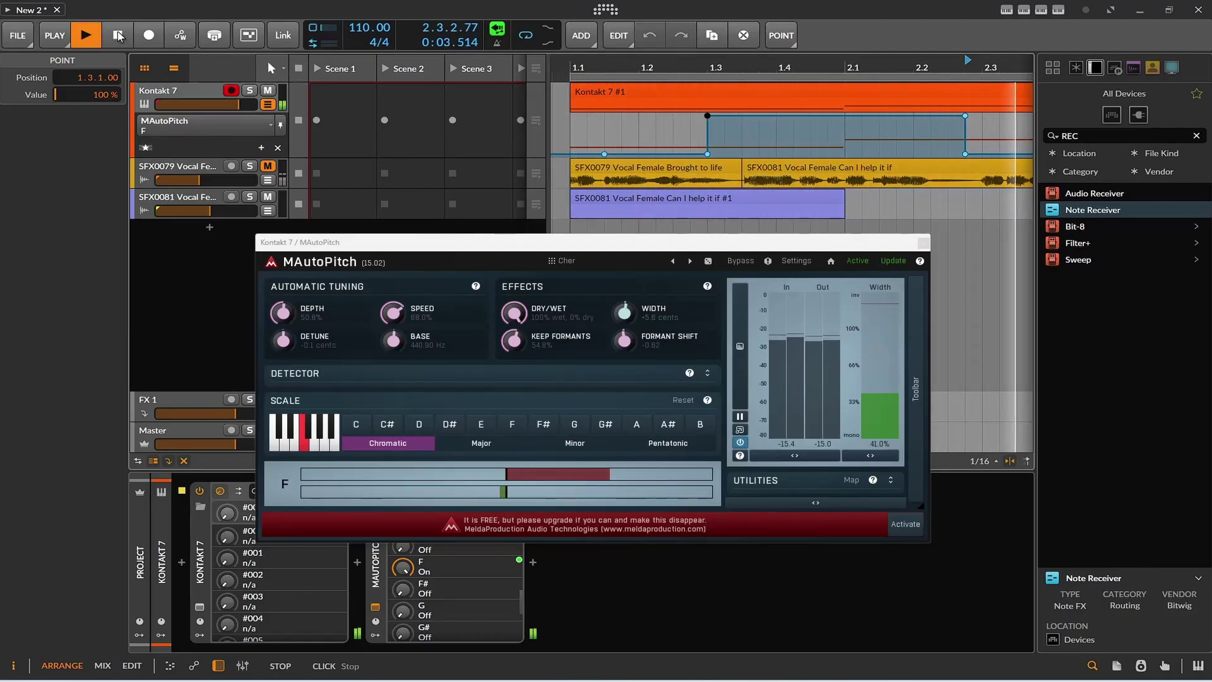
click(117, 35)
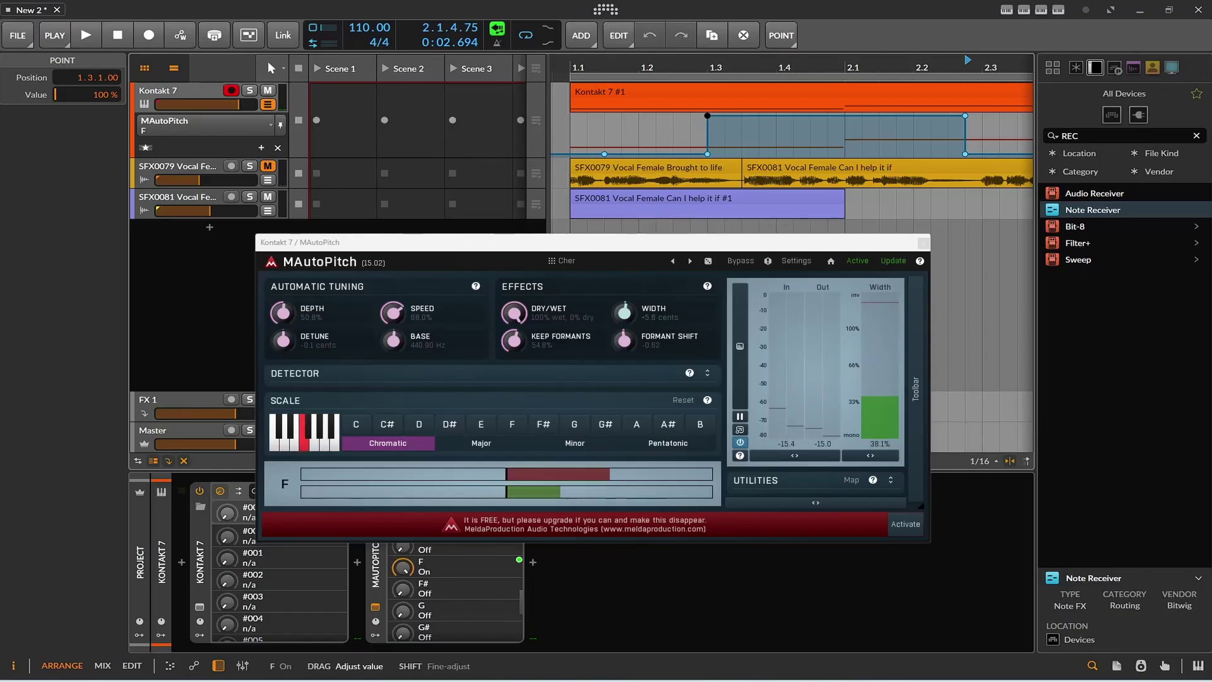
Step: Turn off F in MAutoPitch and delete its automation from the Kontakt 7 track, leaving the empty F lane shown
mouse_move(394, 560)
mouse_down()
mouse_move(394, 548)
mouse_move(394, 560)
mouse_up()
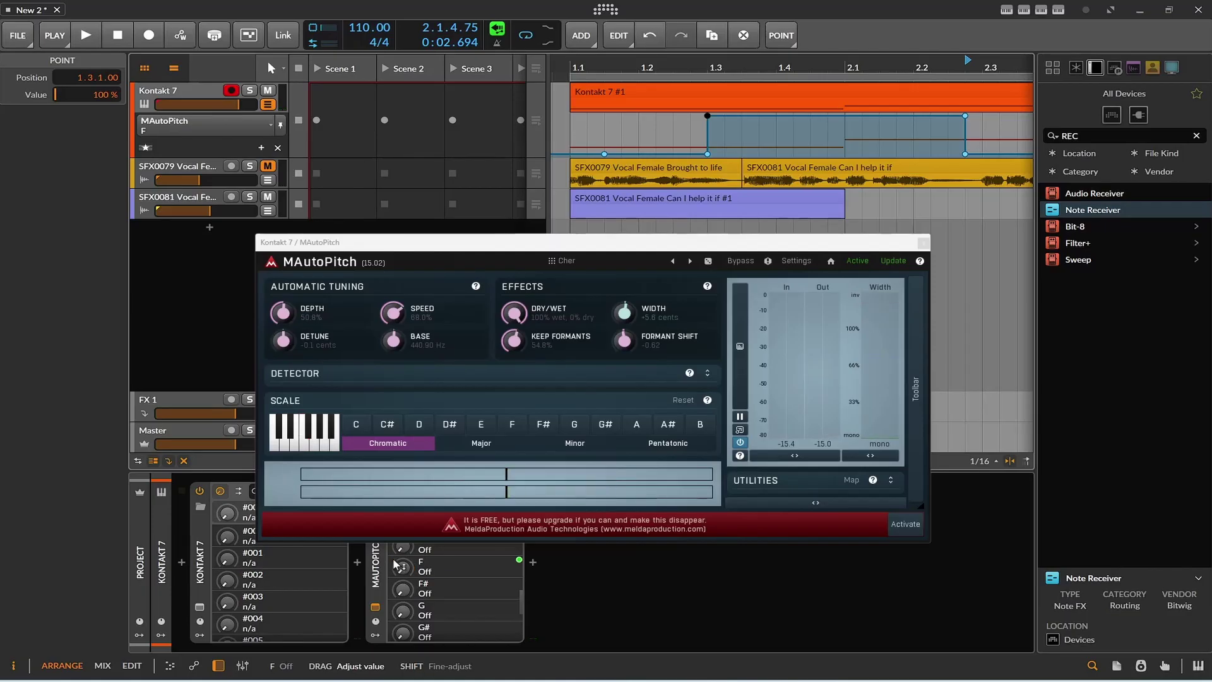
click(923, 244)
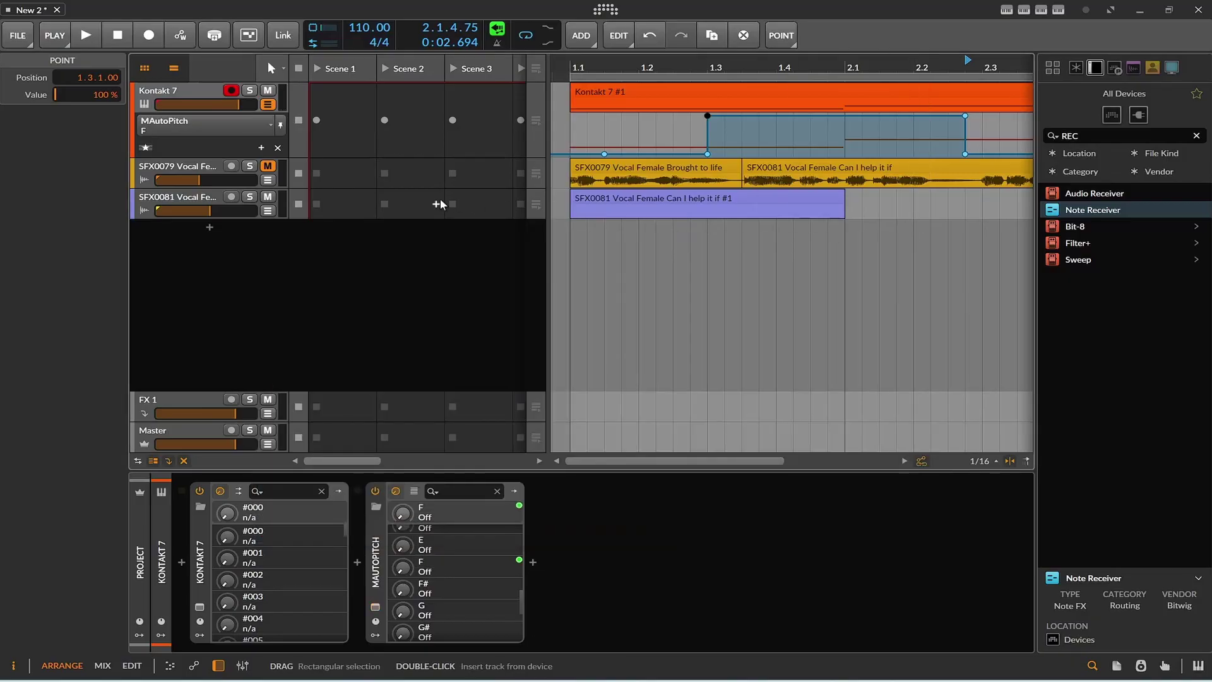
click(278, 148)
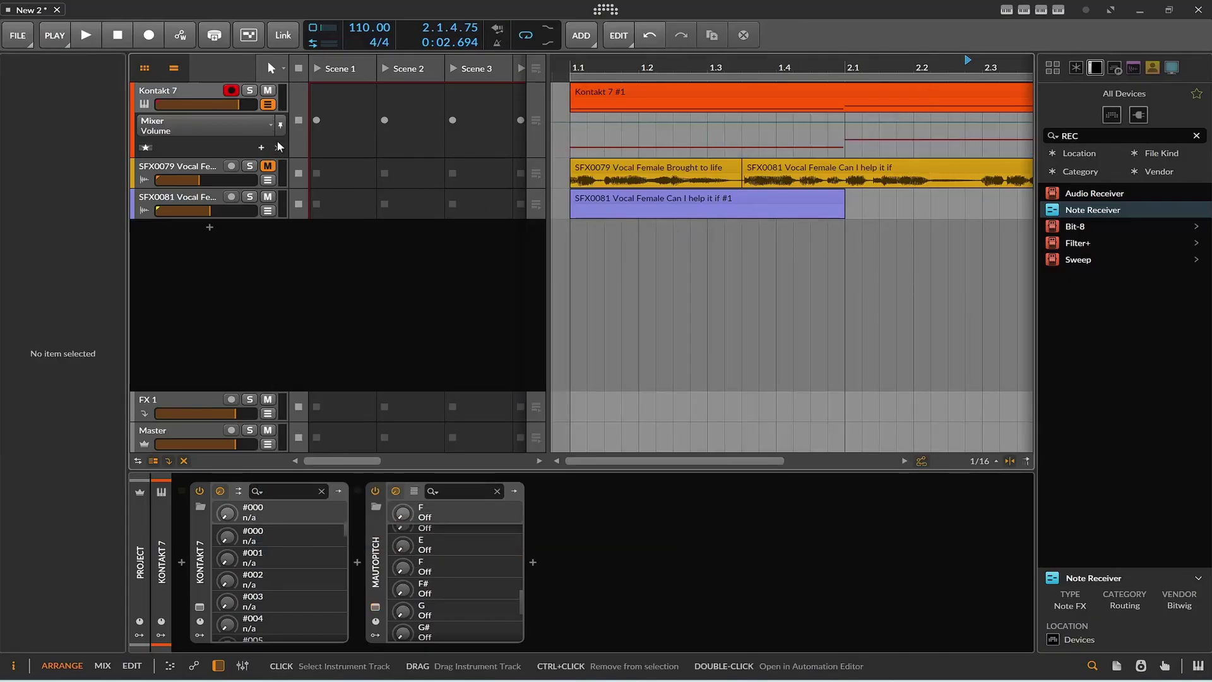
click(395, 572)
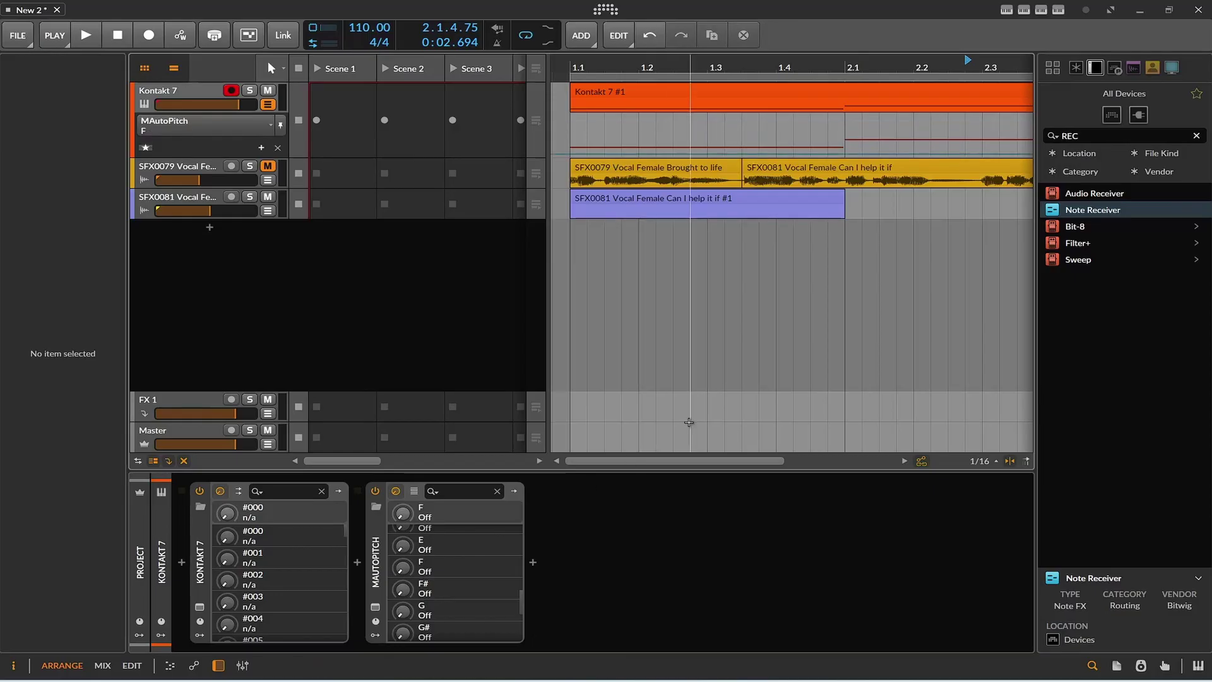
Step: Record MAutoPitch's F note switching on and off as arranger automation during playback, and play back the recorded F automation
click(404, 566)
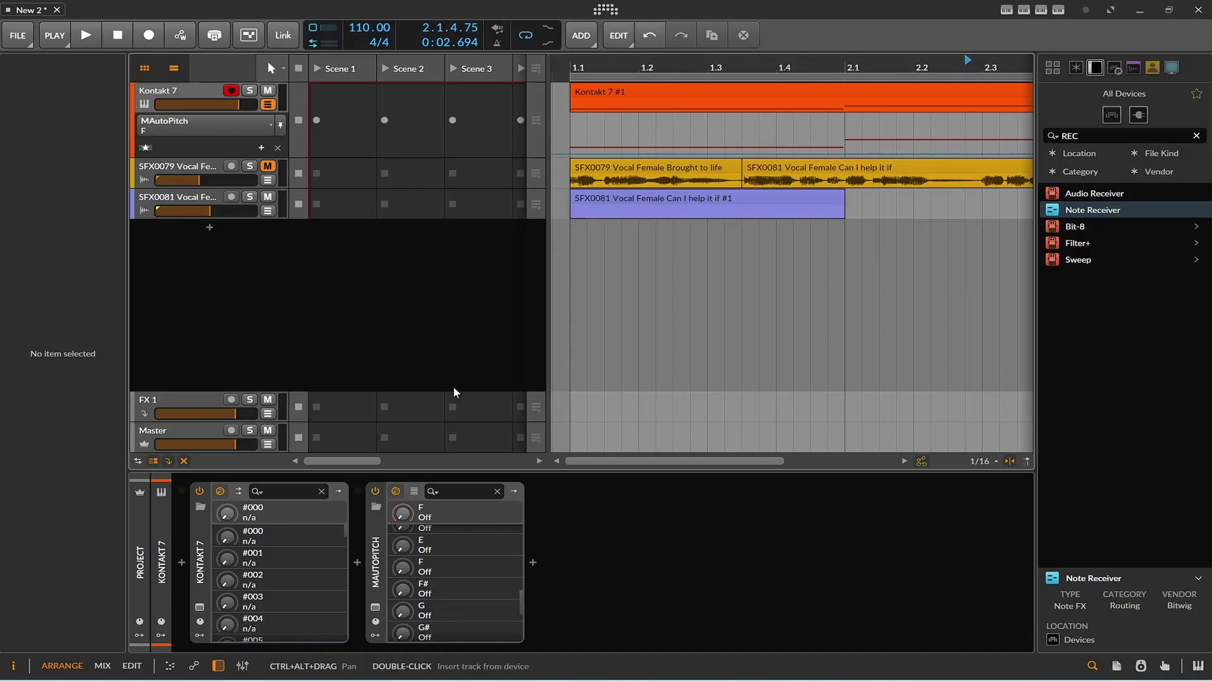
click(149, 35)
click(180, 36)
click(86, 36)
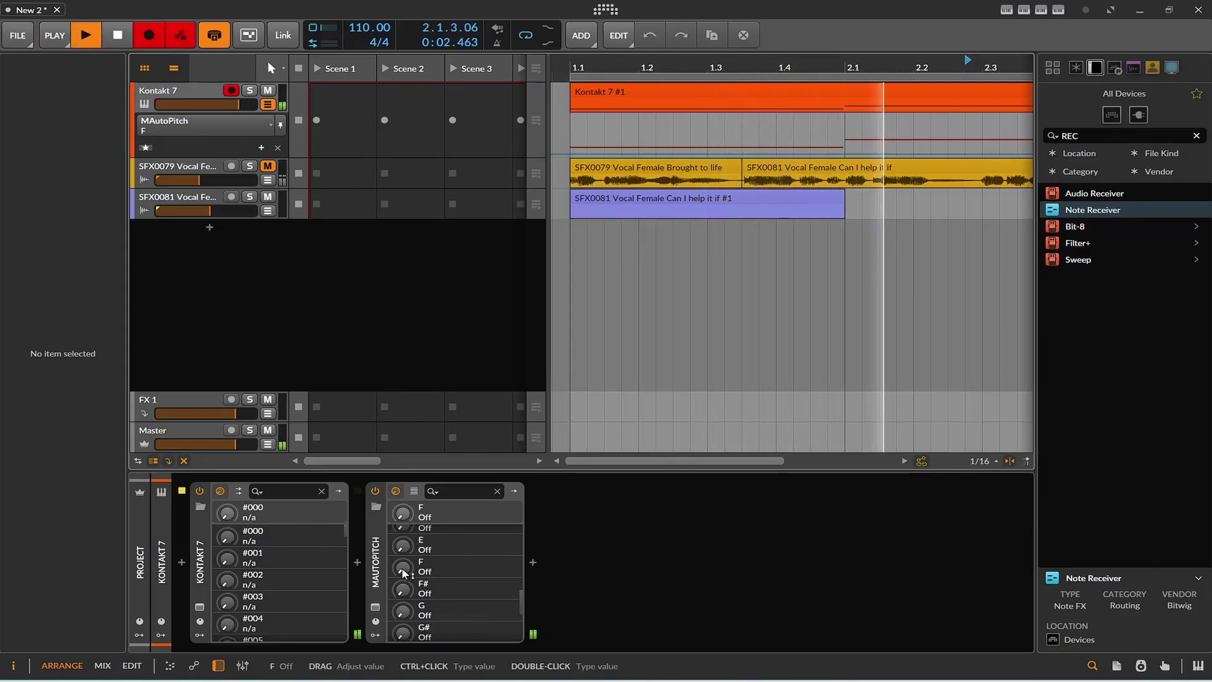
drag(404, 571, 402, 568)
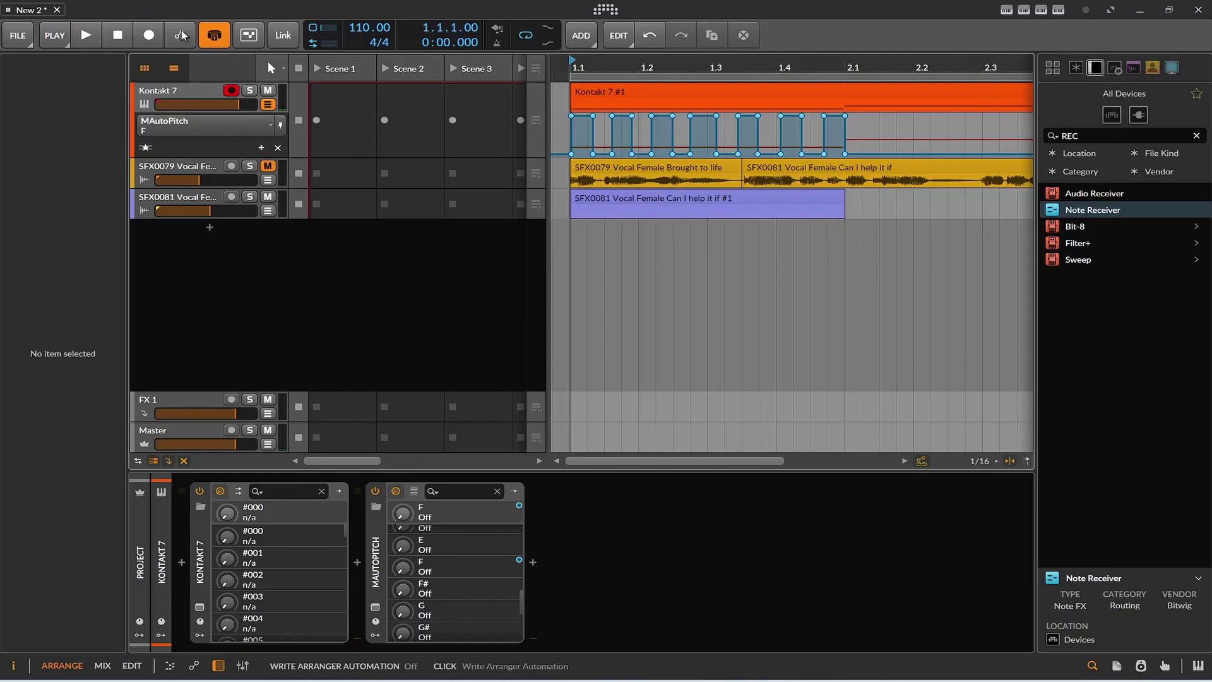
key(space)
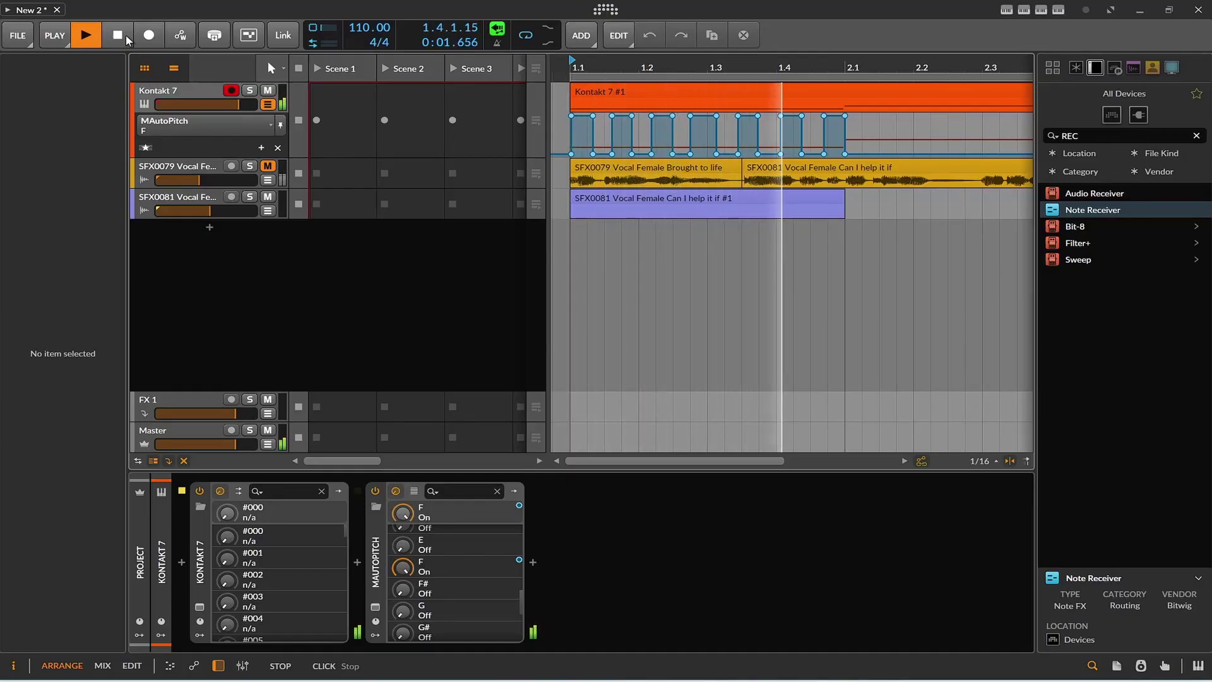
click(126, 36)
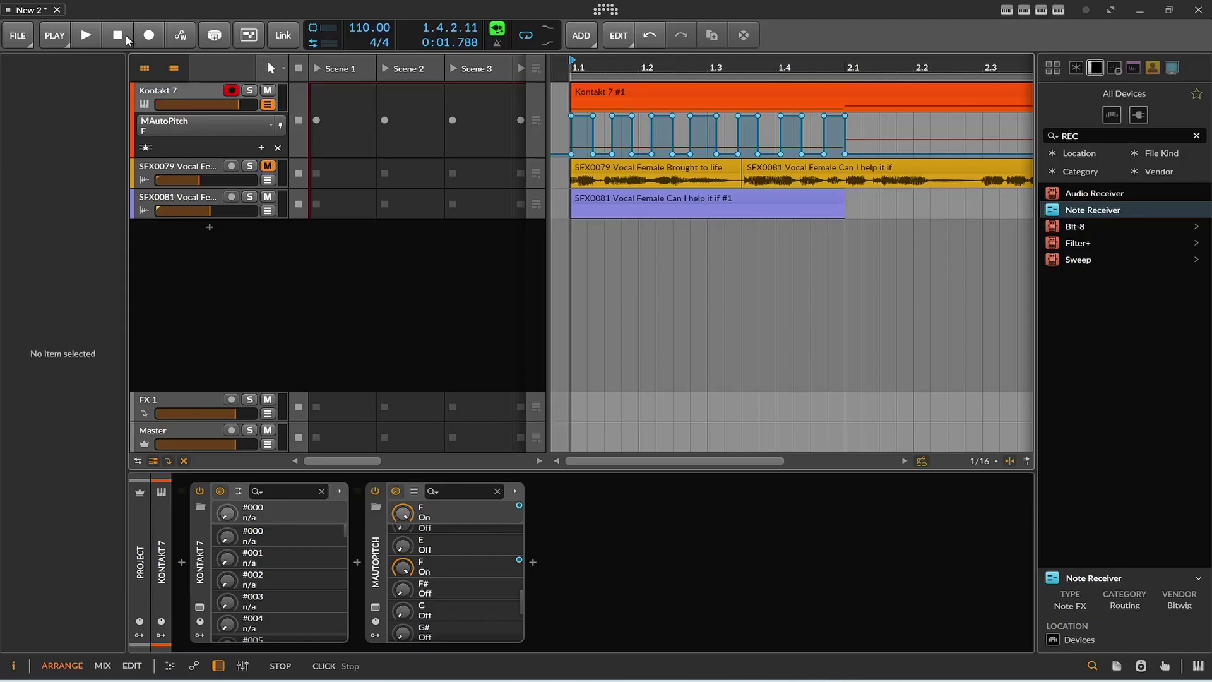
Step: Add a Steps modulator to MAutoPitch and map it to the G note with an amount of 1.000
click(376, 635)
click(403, 505)
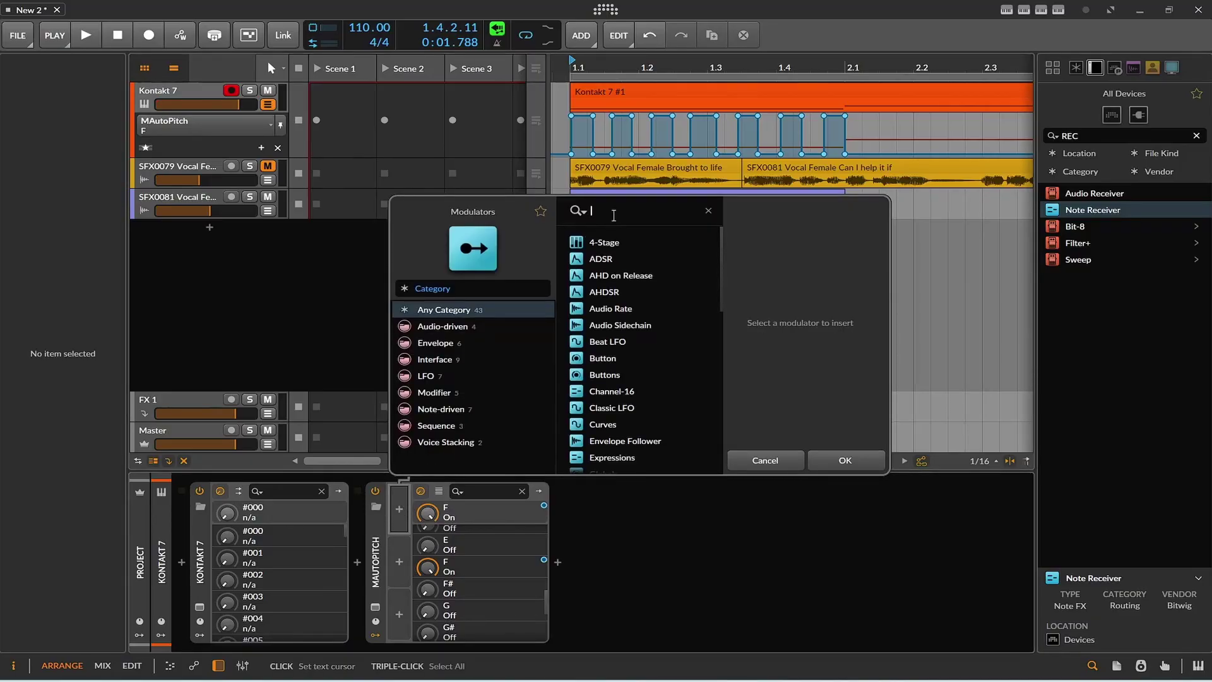
text(STEP)
double_click(575, 243)
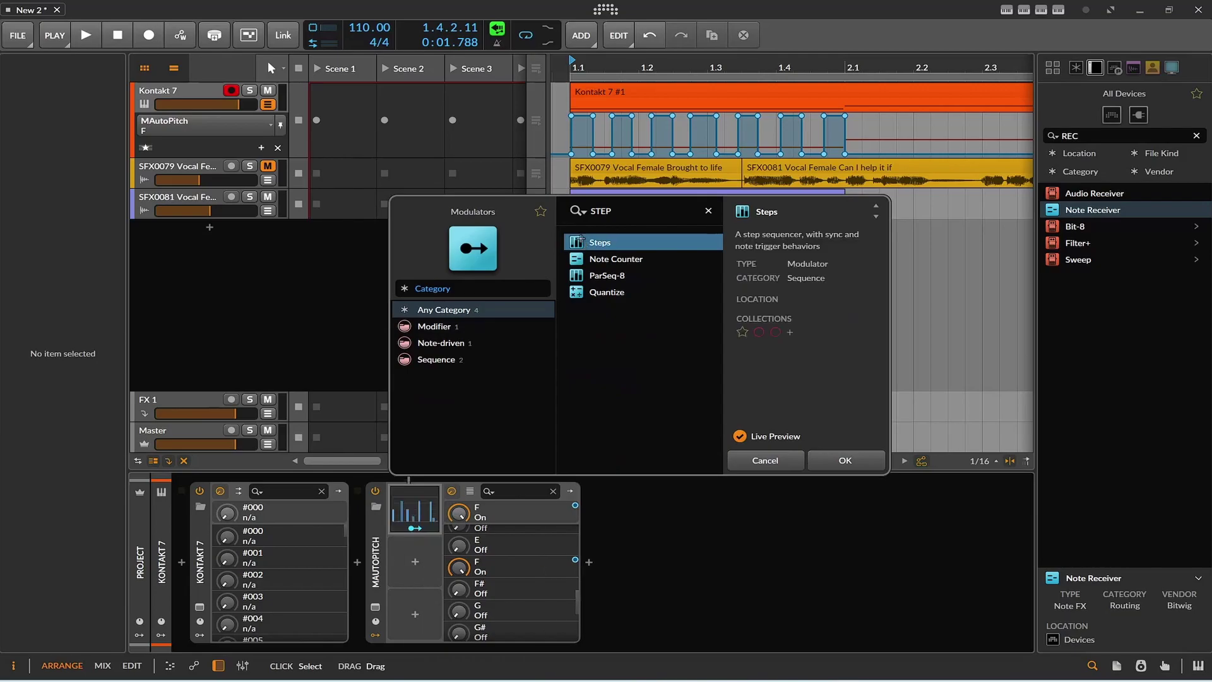
click(415, 527)
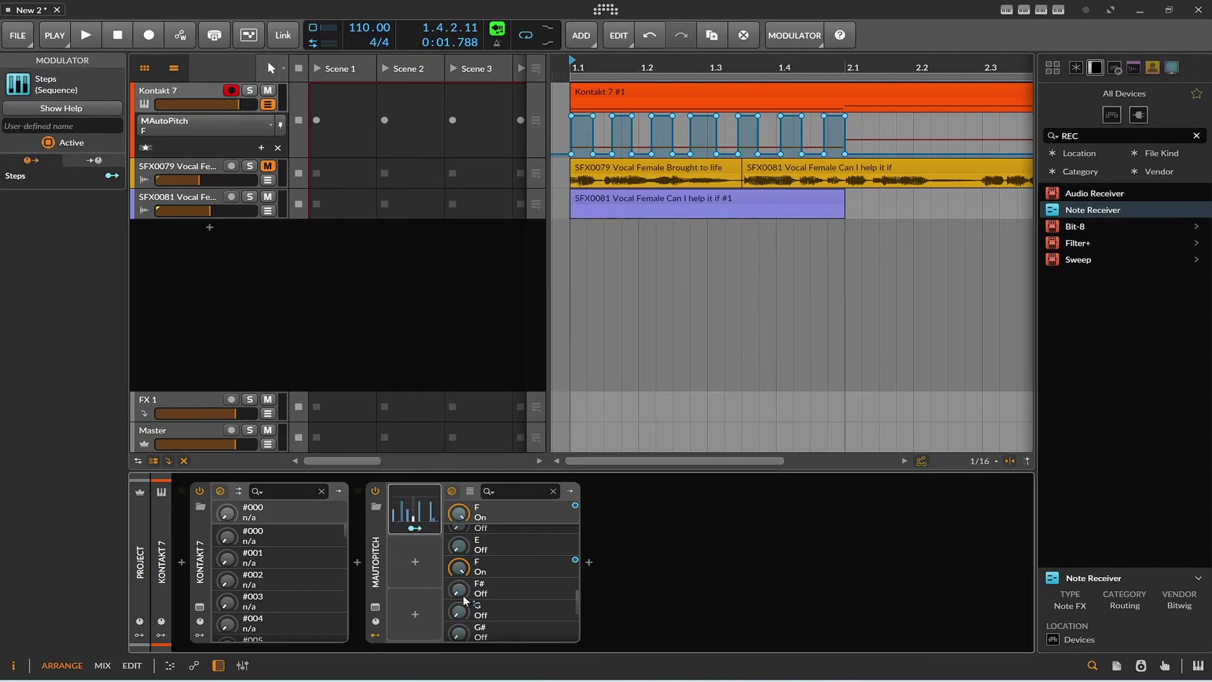
drag(459, 611, 459, 568)
click(415, 527)
Step: Set steps 1, 5 and 10 of the Steps modulator to 100% with the steps between them at zero, and start playback
click(414, 508)
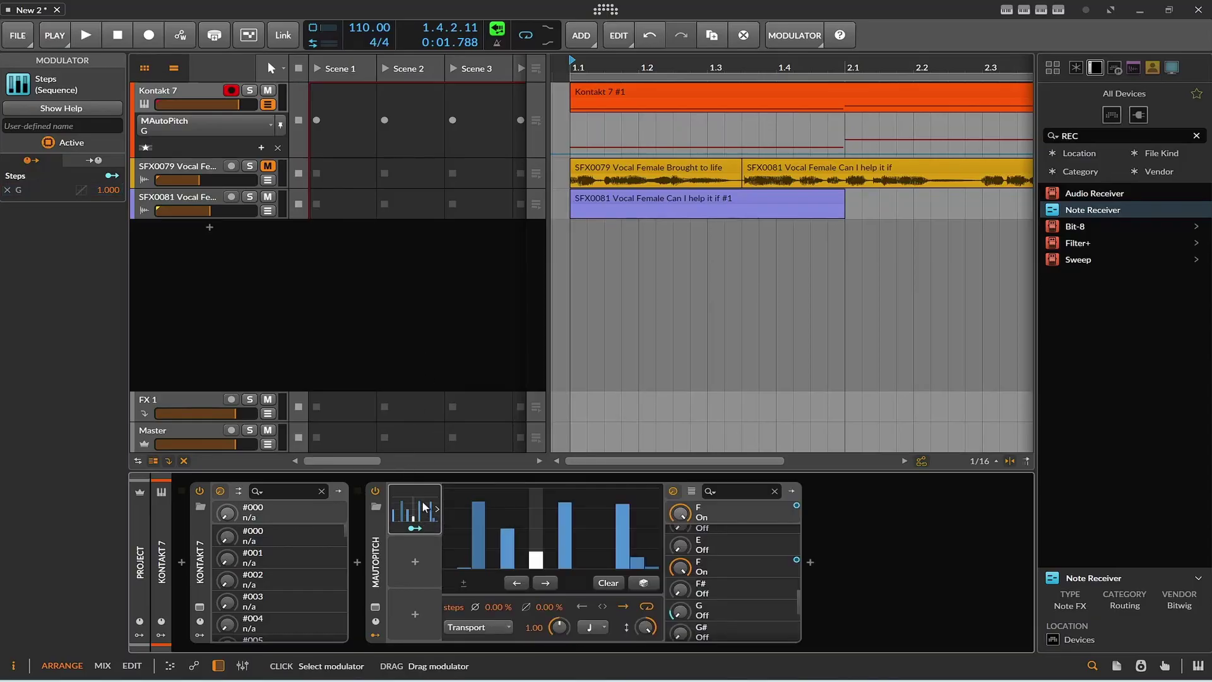
mouse_move(463, 524)
mouse_down()
mouse_move(457, 486)
mouse_move(487, 455)
mouse_up()
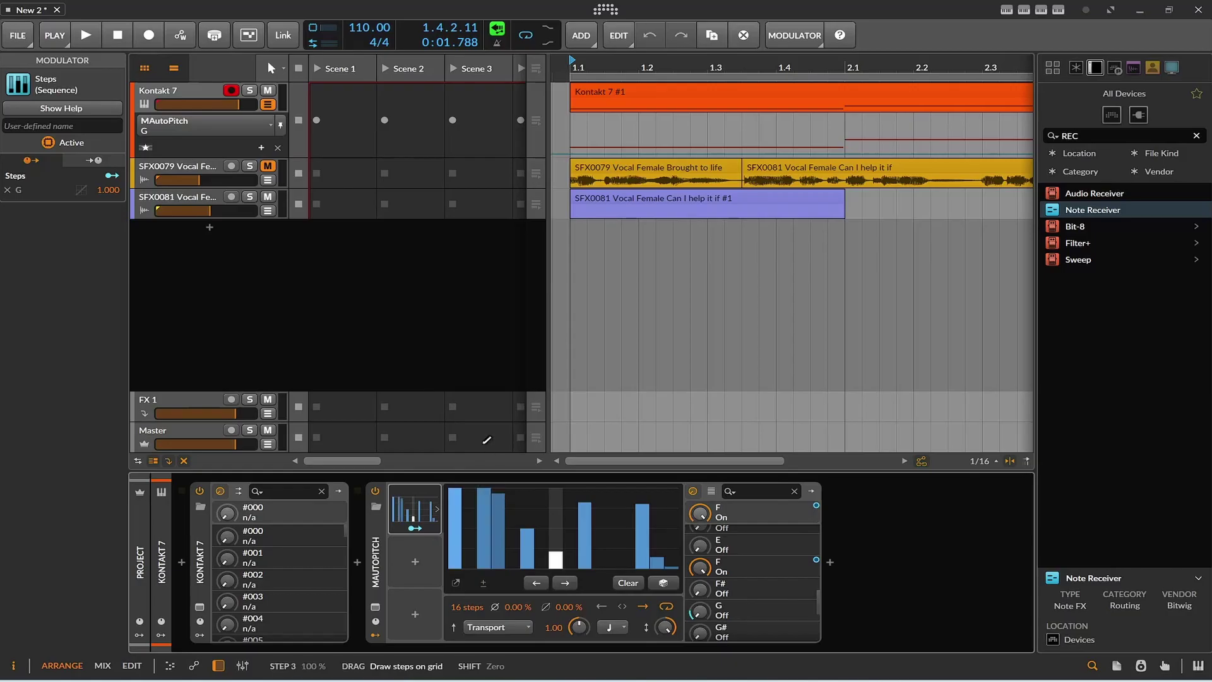
shift+click(486, 517)
click(513, 490)
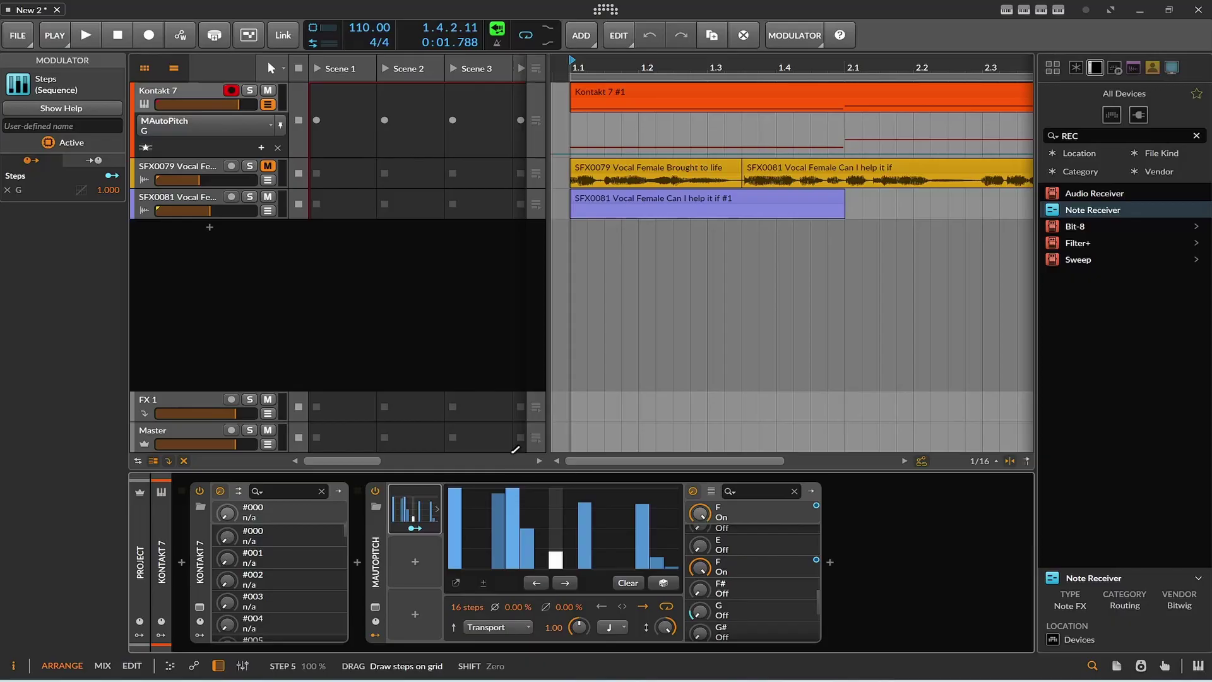
shift+click(498, 537)
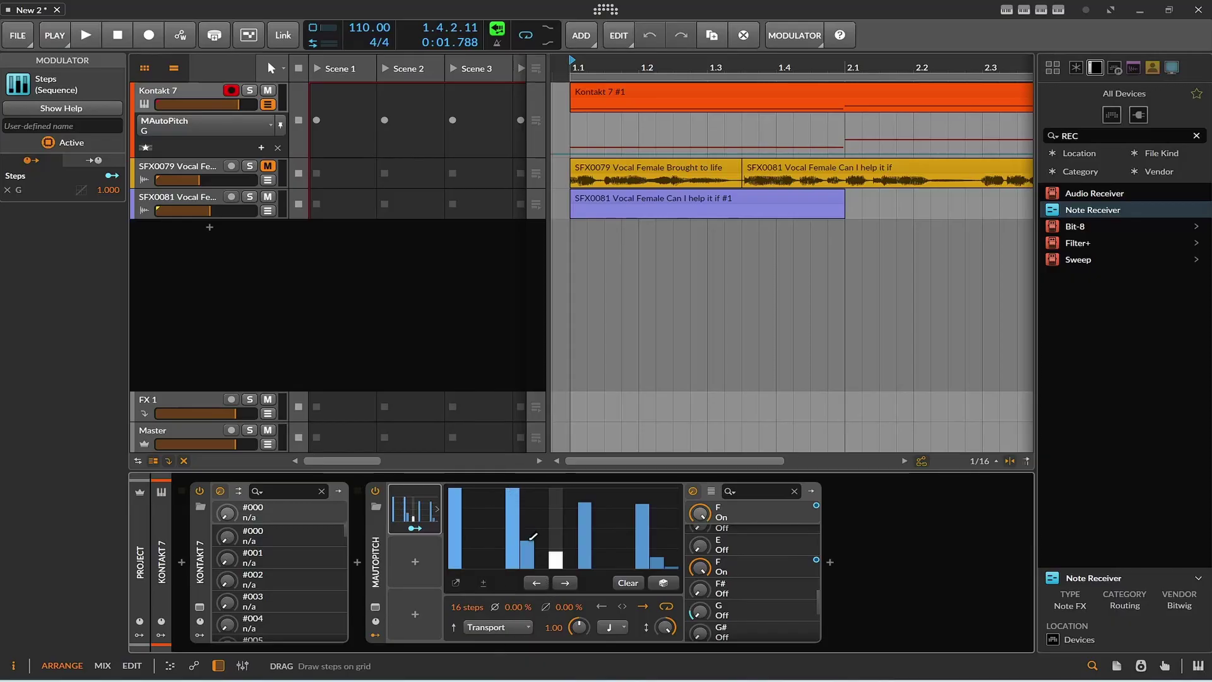
click(546, 559)
mouse_move(545, 562)
mouse_down()
mouse_move(587, 487)
mouse_move(600, 488)
mouse_move(601, 568)
mouse_up()
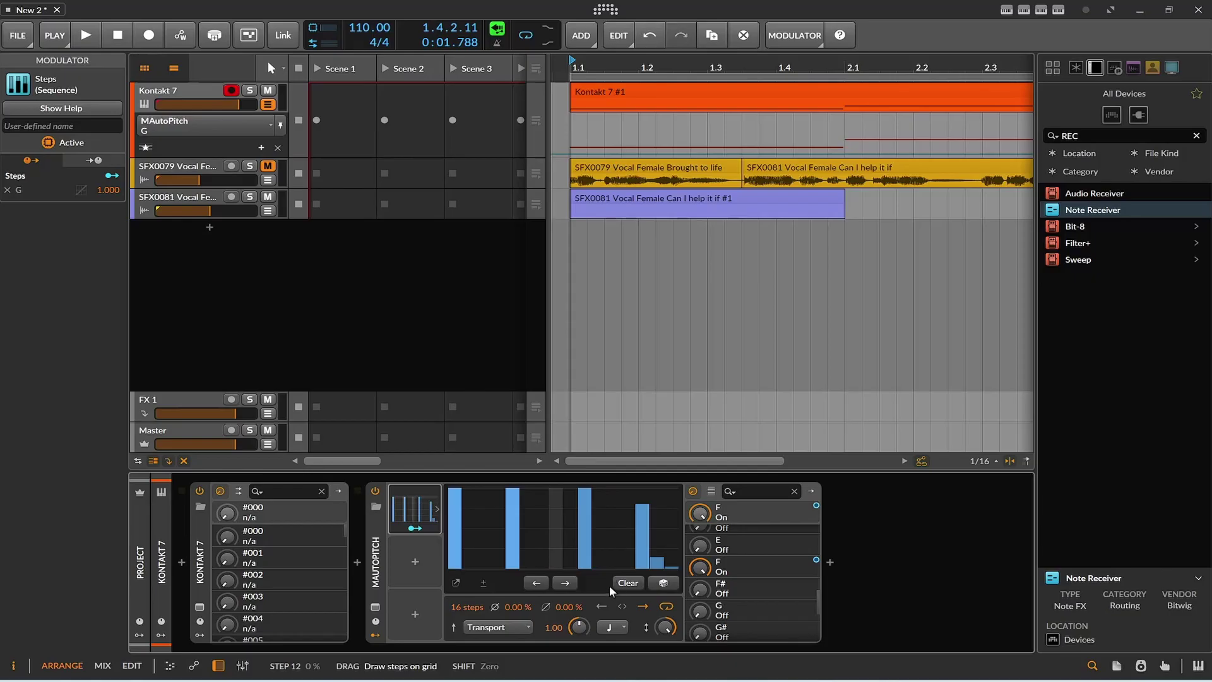
key(space)
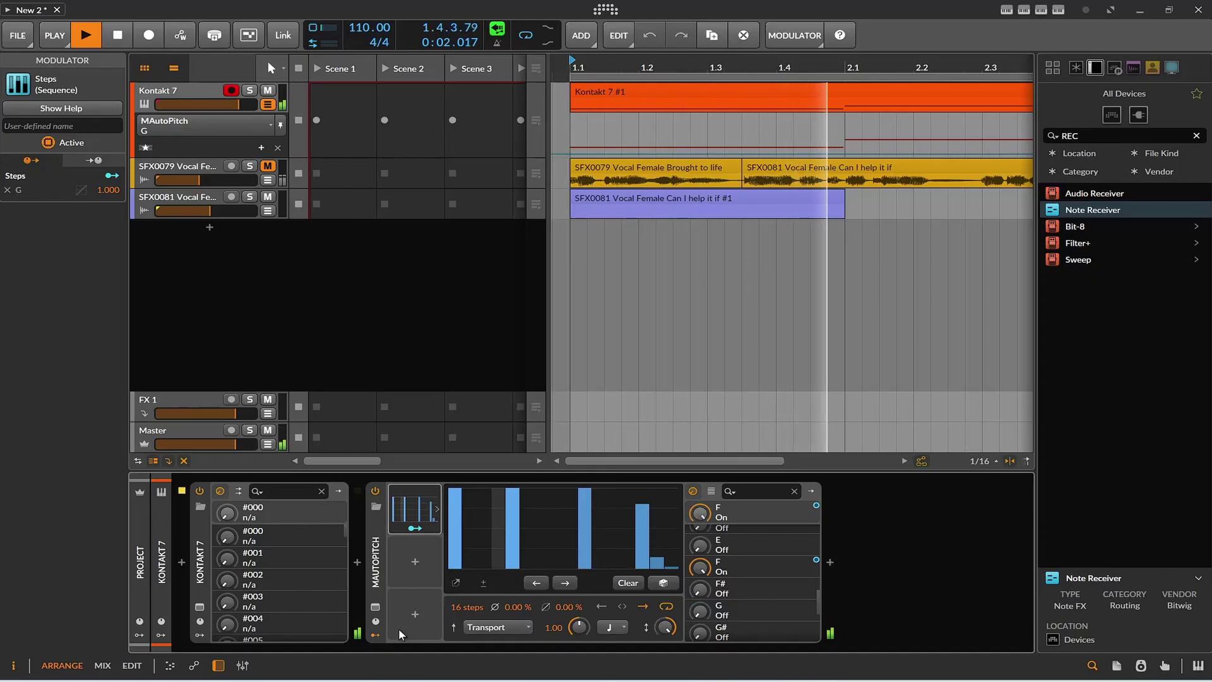
Step: Hide MAutoPitch's modulators and delete the F lane with all its automation from the Kontakt 7 track
click(376, 633)
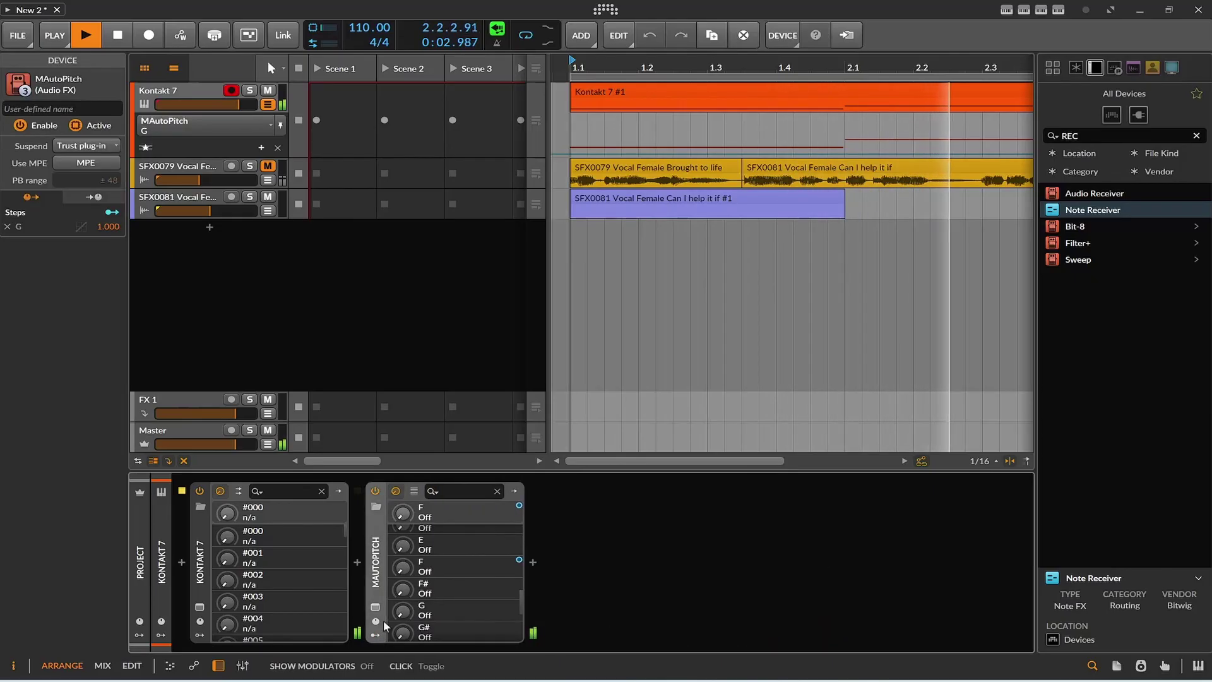
click(280, 146)
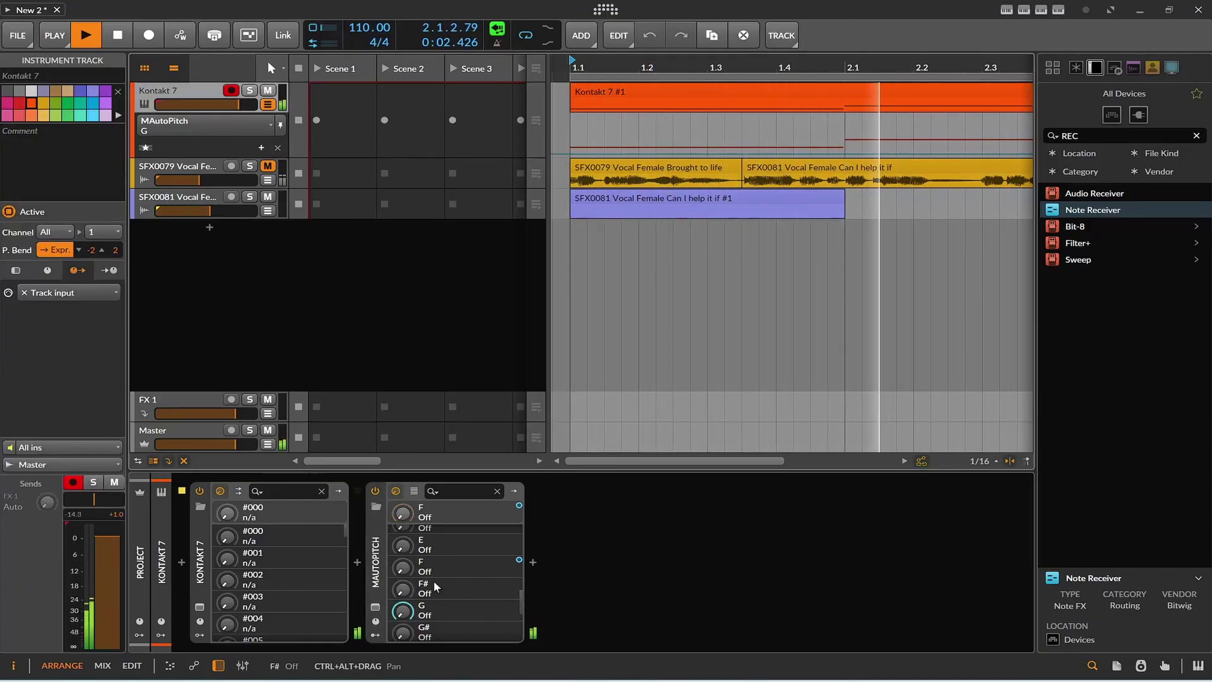
click(270, 127)
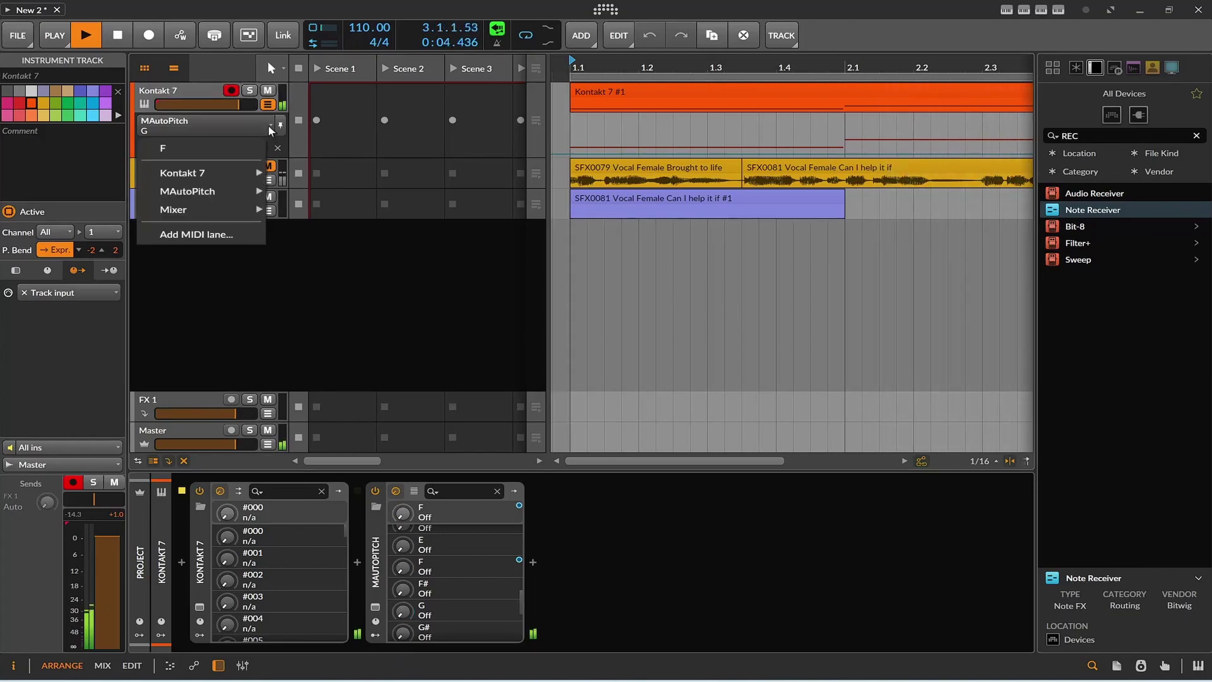
click(243, 149)
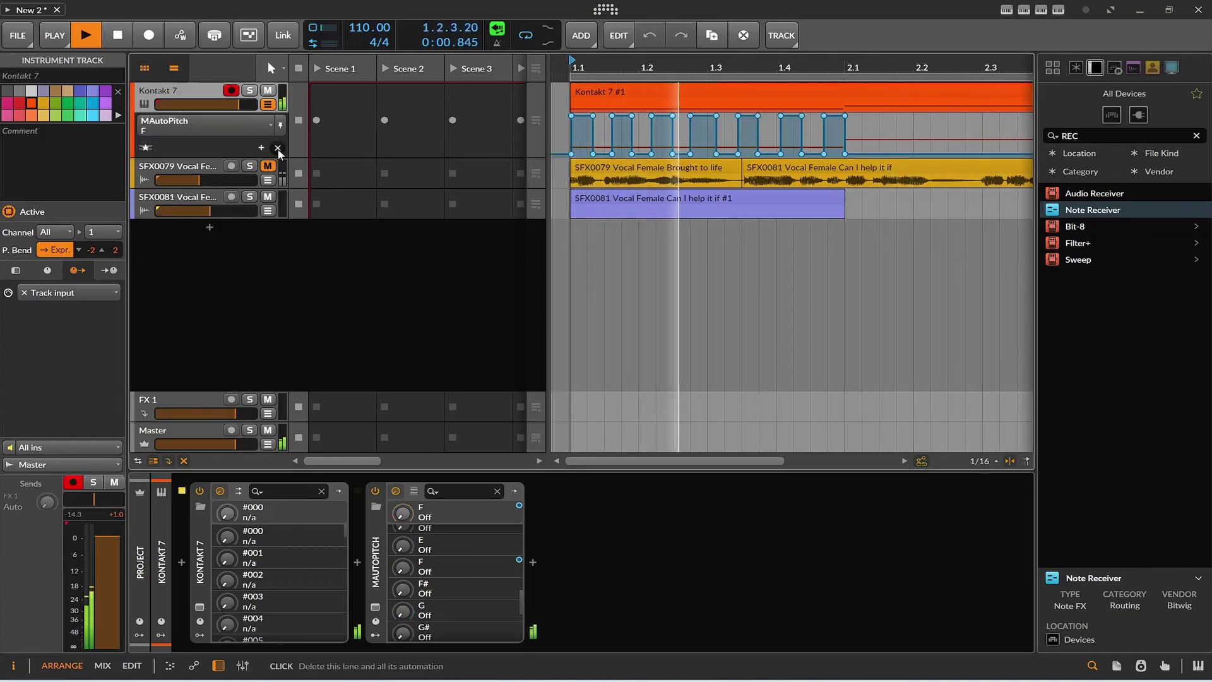
click(277, 148)
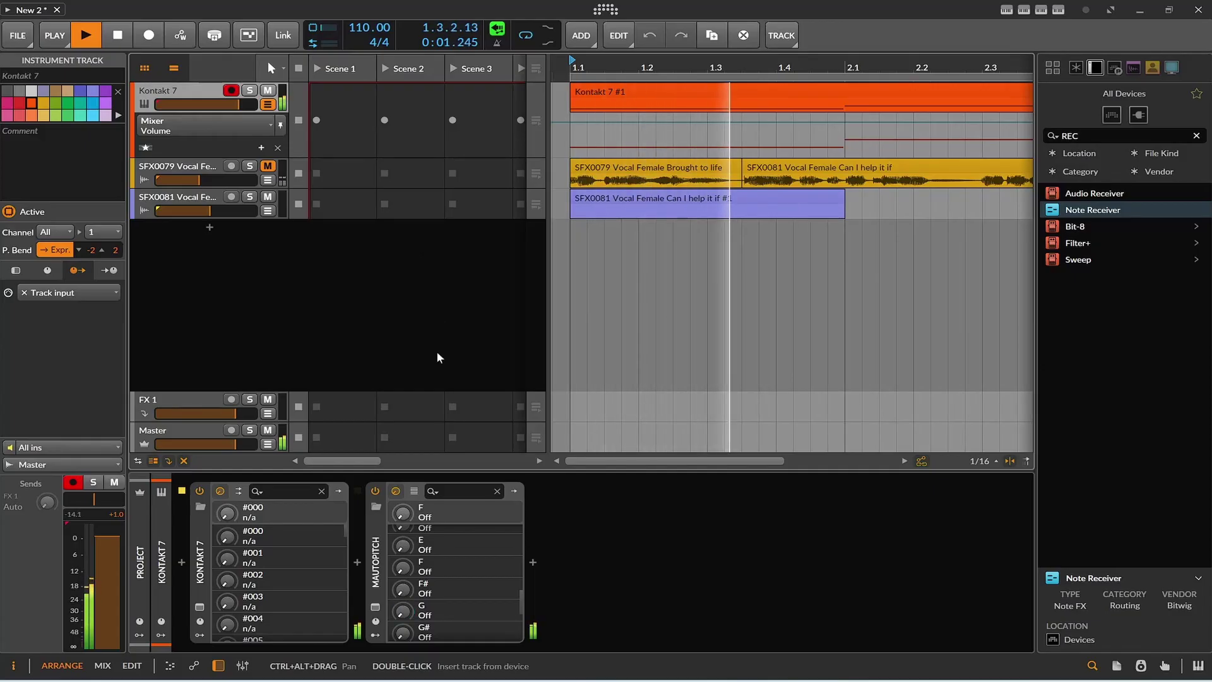
Step: Show MAutoPitch's Steps modulator again, raise steps 2 and 3 to 100%, and stop playback
click(376, 635)
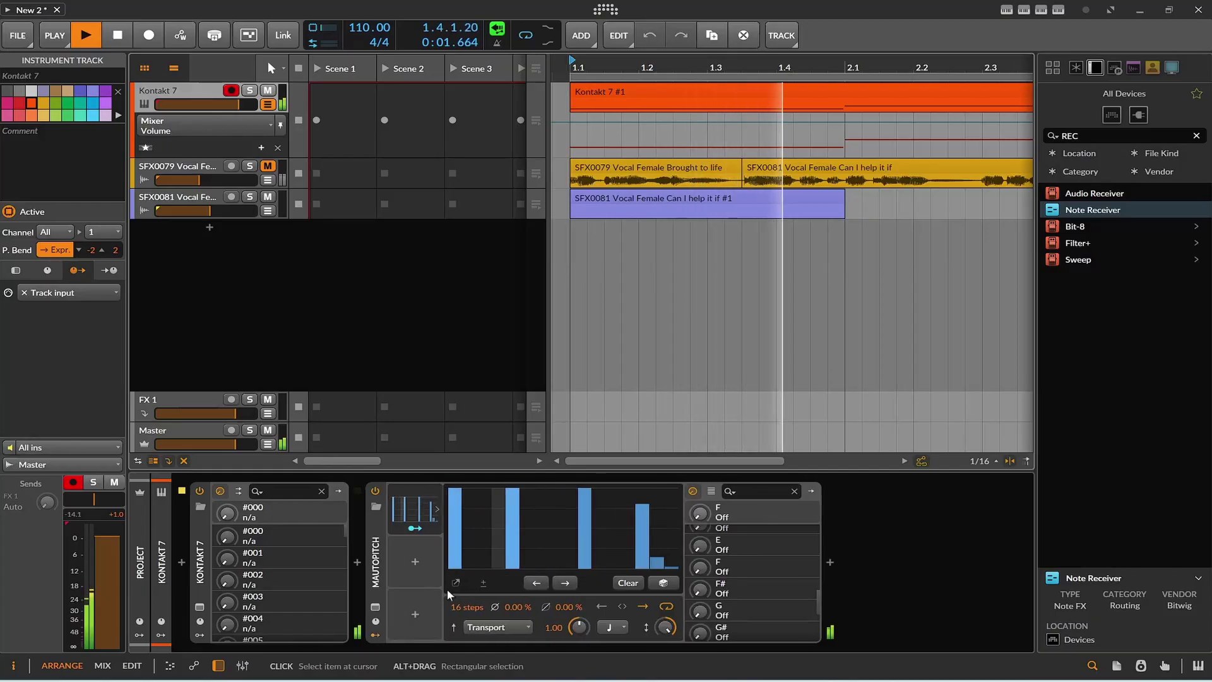
drag(469, 498, 483, 498)
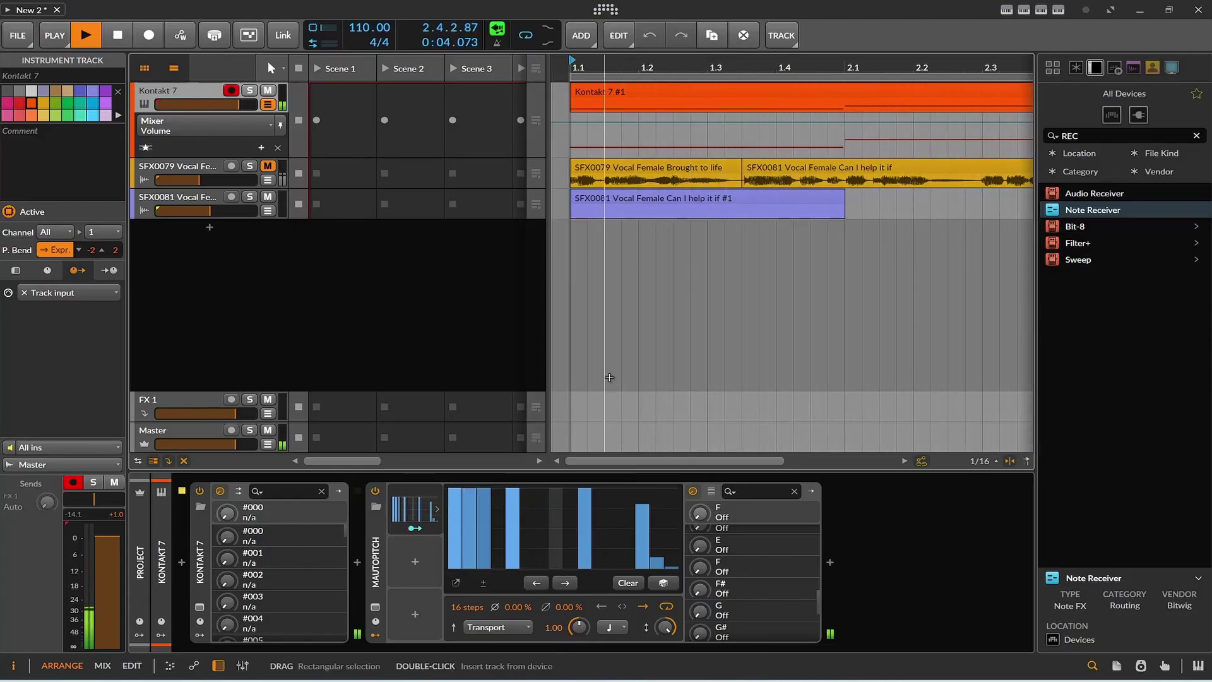
key(space)
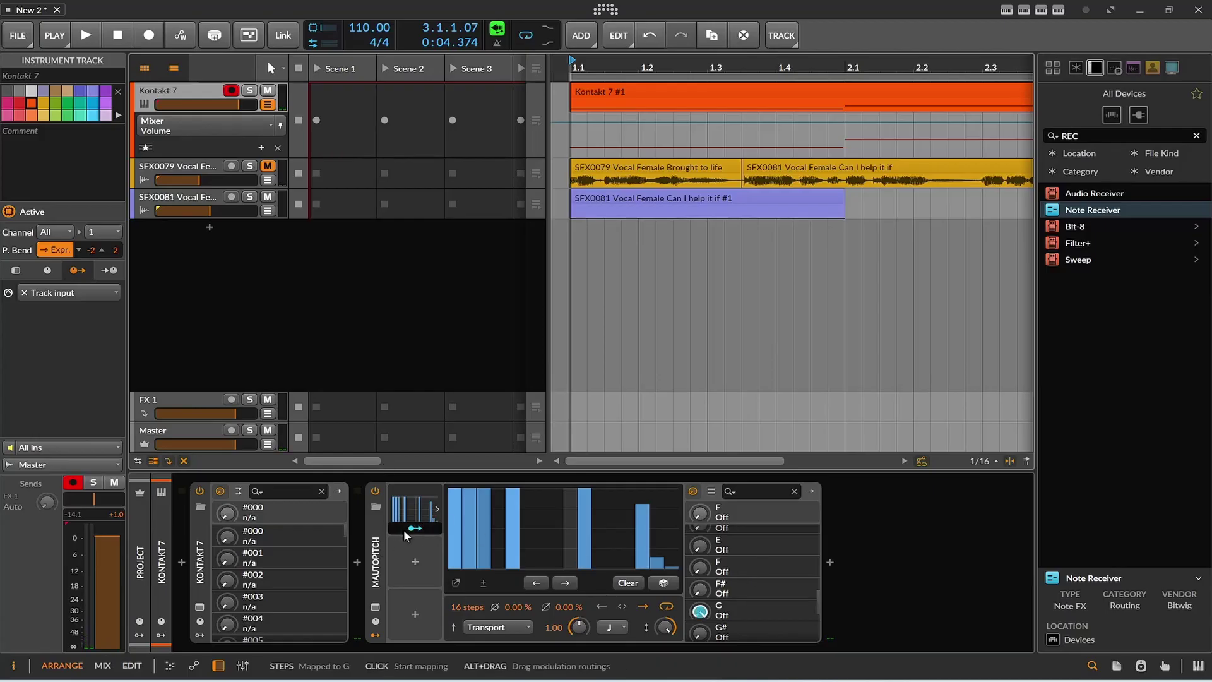
Step: Map the Steps modulator to MAutoPitch's C note with an amount of 1.000
scroll(720, 599, up, 2)
scroll(719, 606, up, 3)
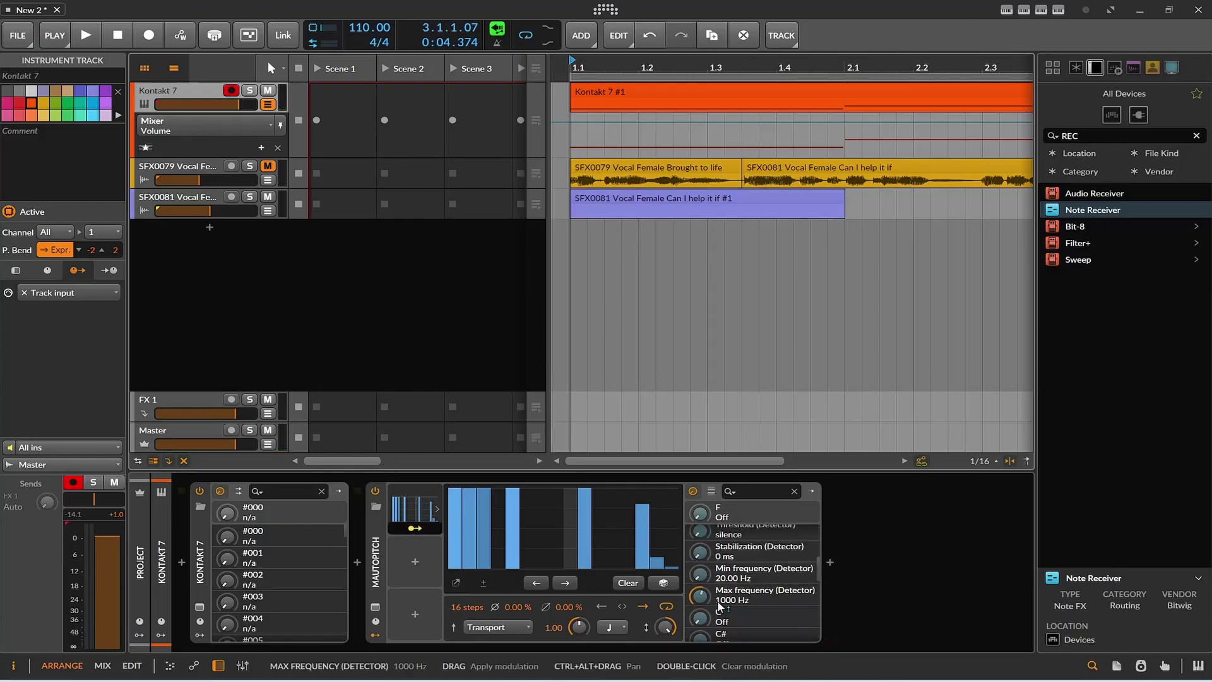
drag(699, 563, 700, 549)
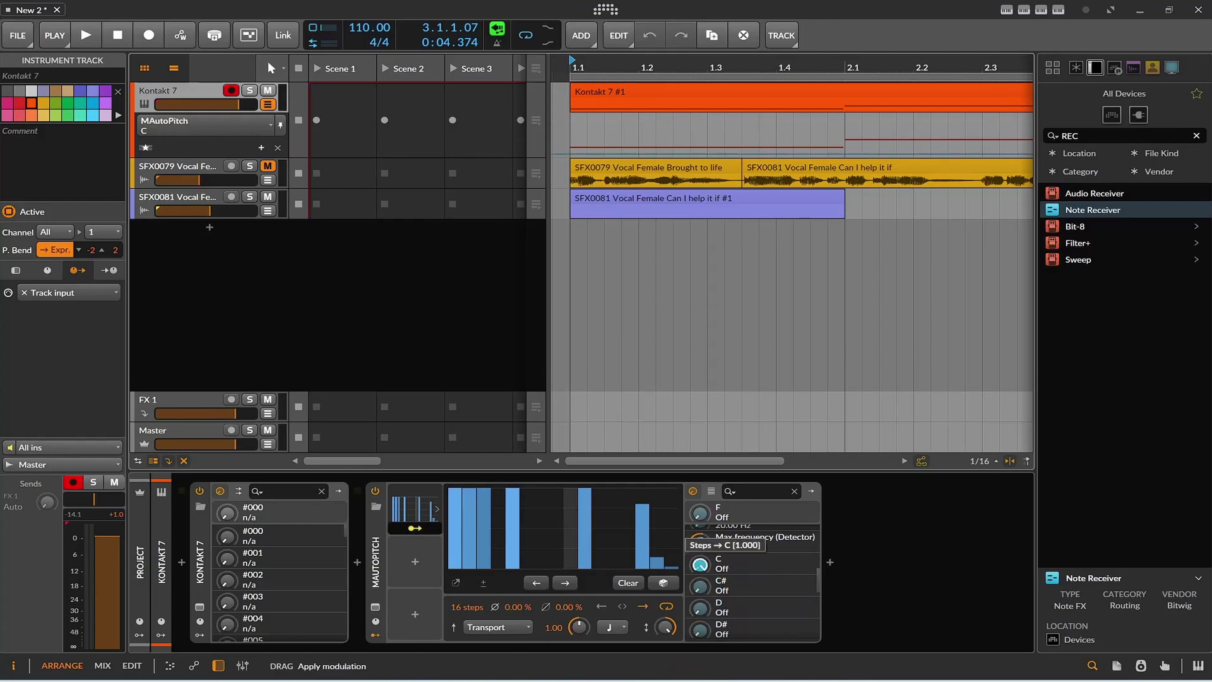
click(414, 528)
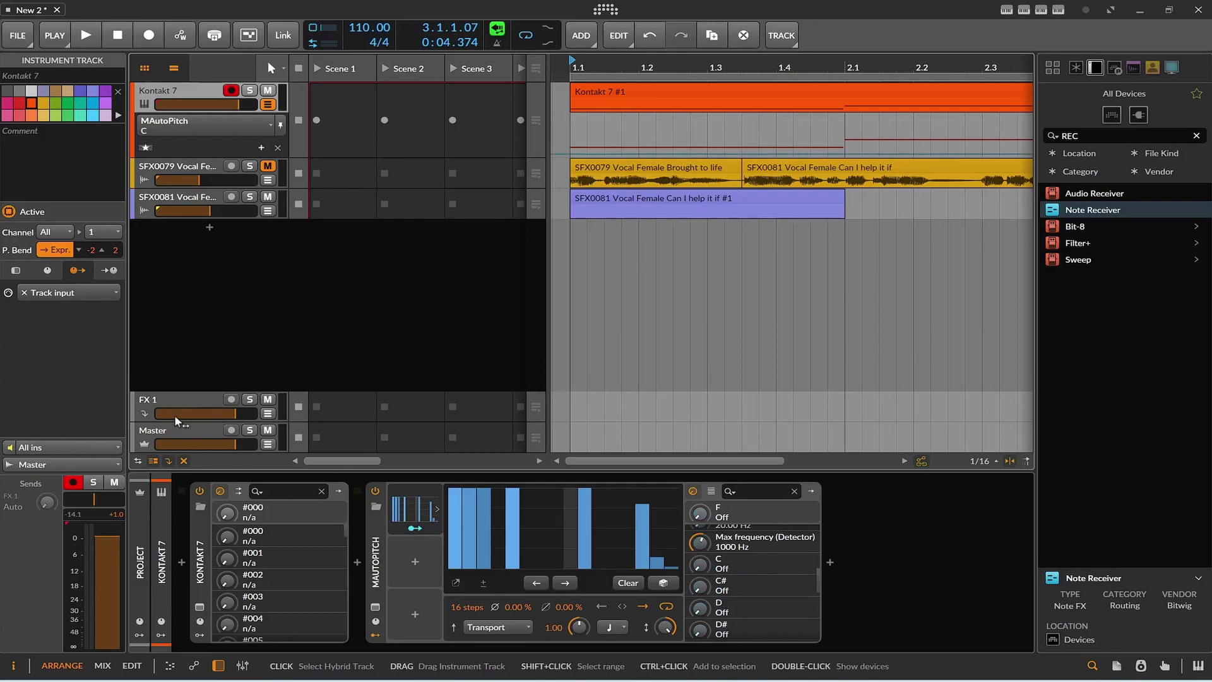
Step: Remove the G mapping from MAutoPitch's Steps modulator, and play the arrangement to hear the result
click(743, 561)
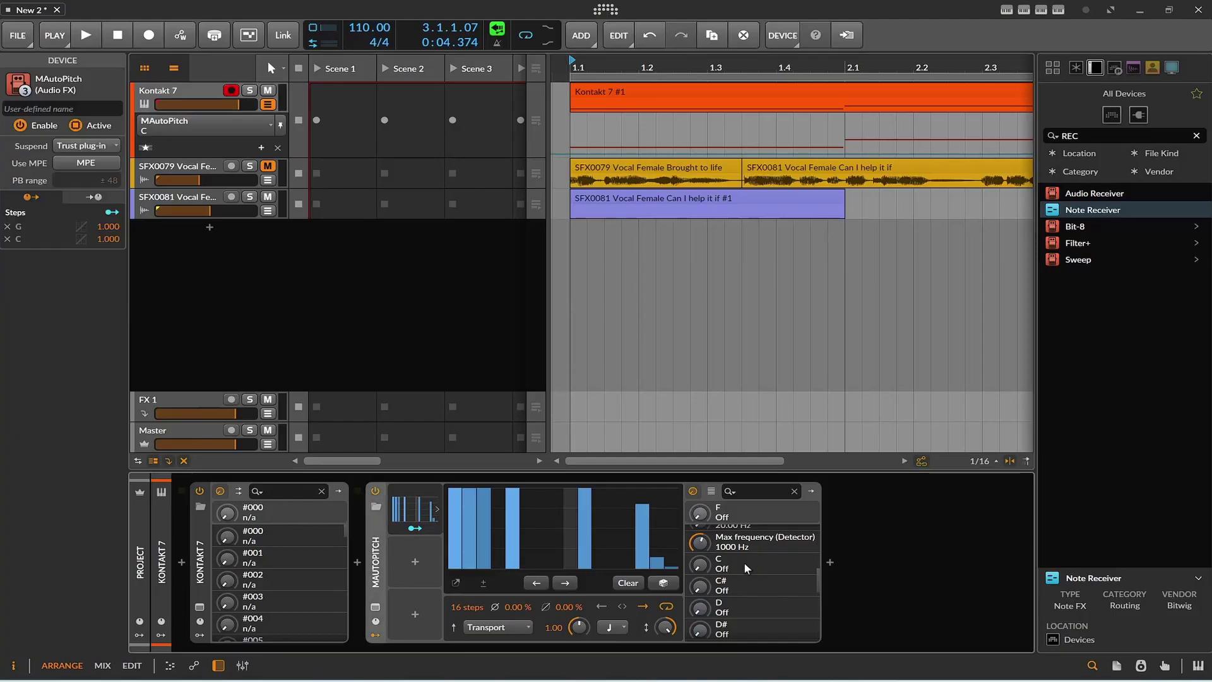
click(8, 238)
click(90, 34)
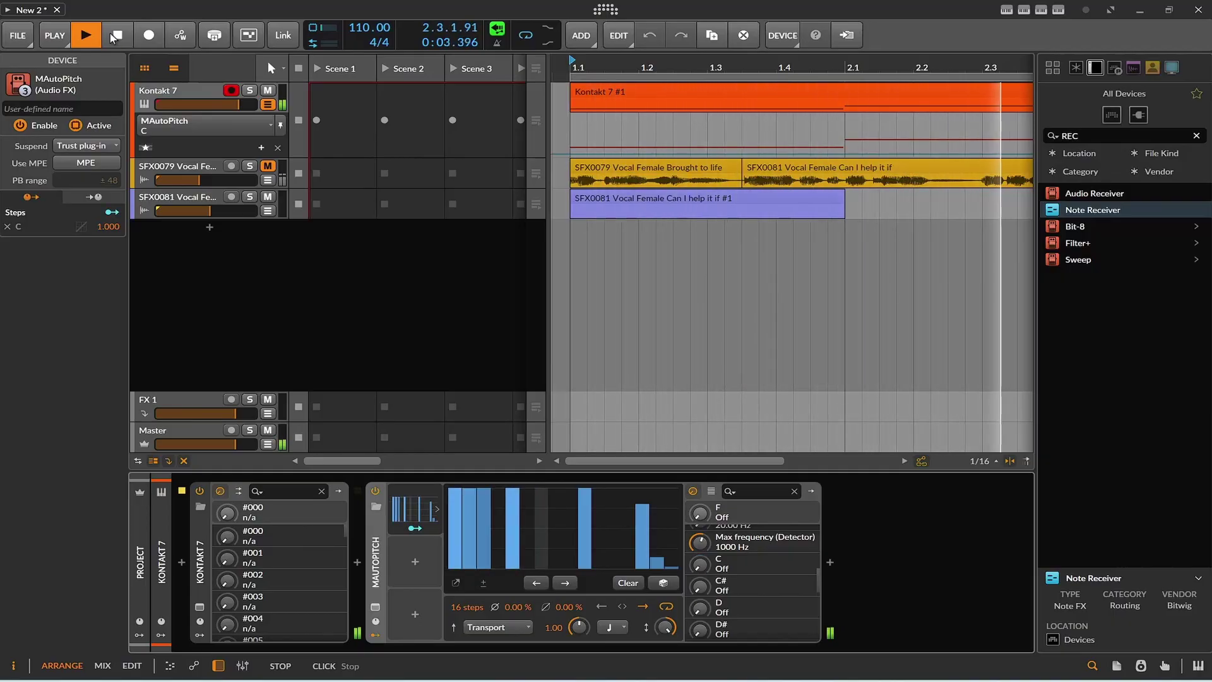
click(110, 33)
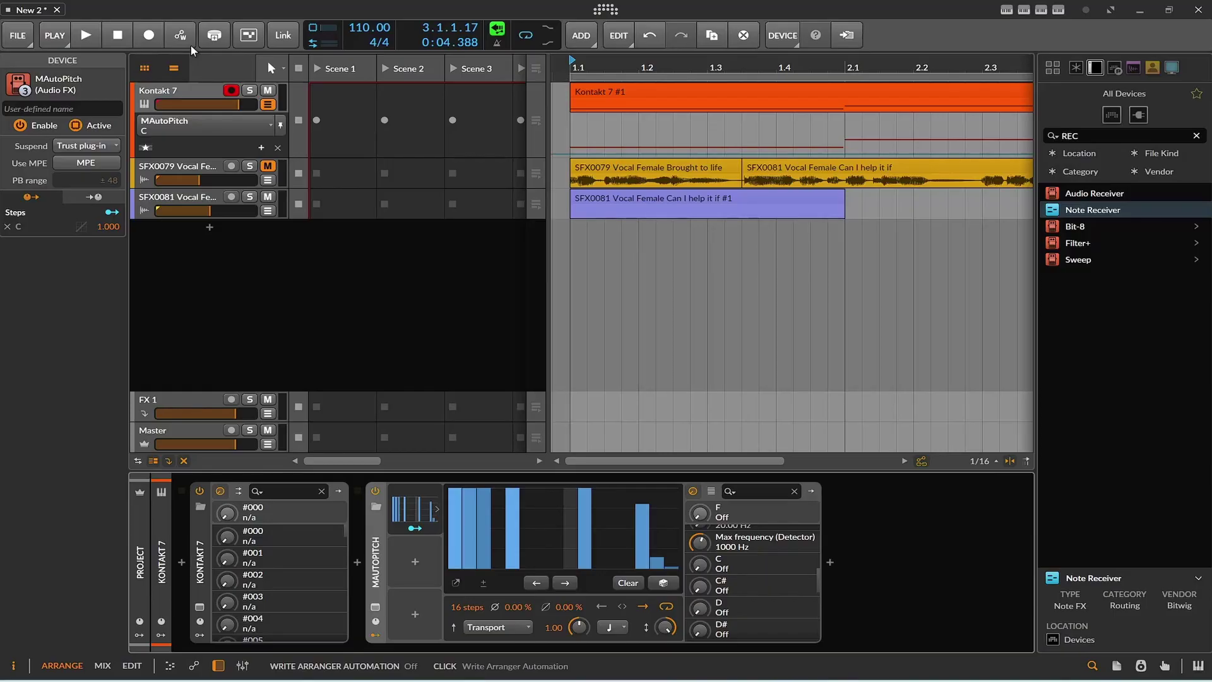
Step: Delete the "Can I help it if" clip from the SFX0079 track and extend the "Brought to life" clip to a length of 1.2.3.00
click(720, 168)
click(755, 169)
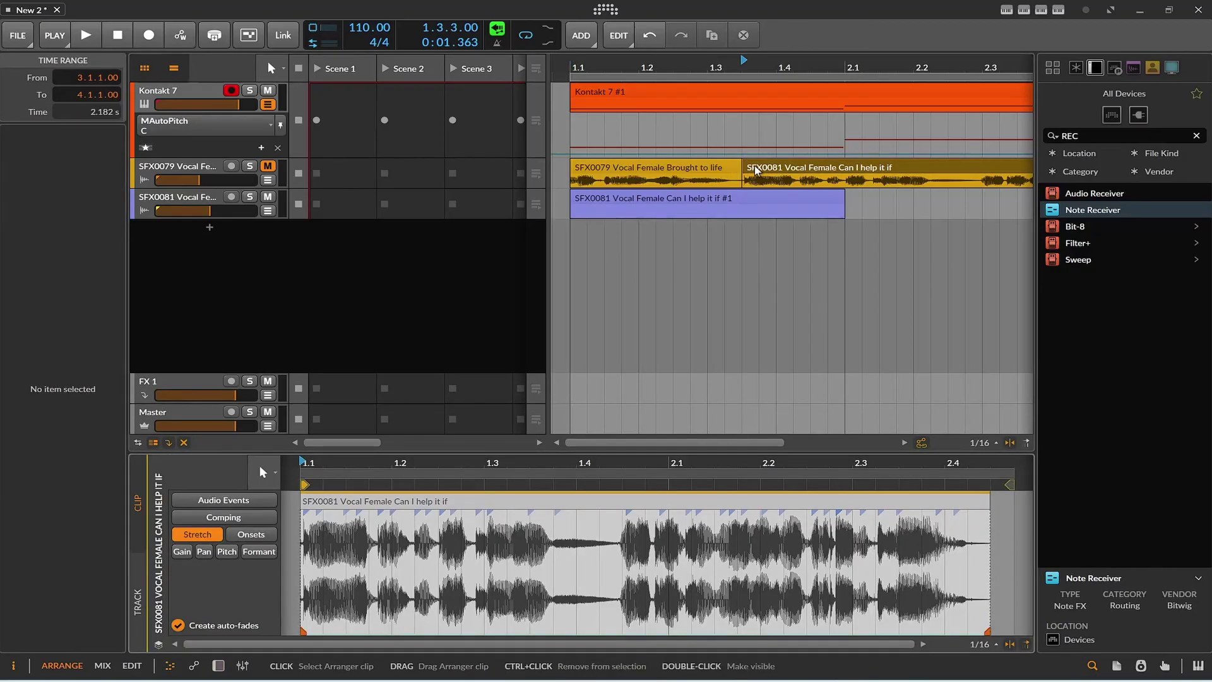
click(764, 166)
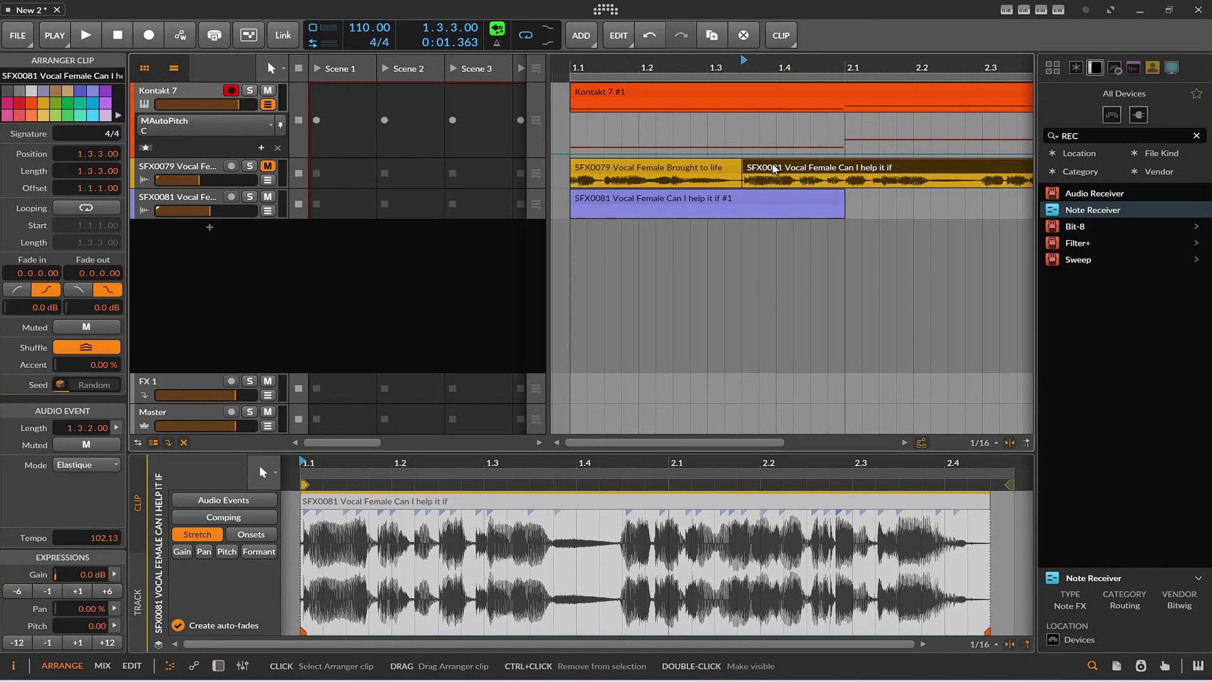
key(Delete)
click(743, 168)
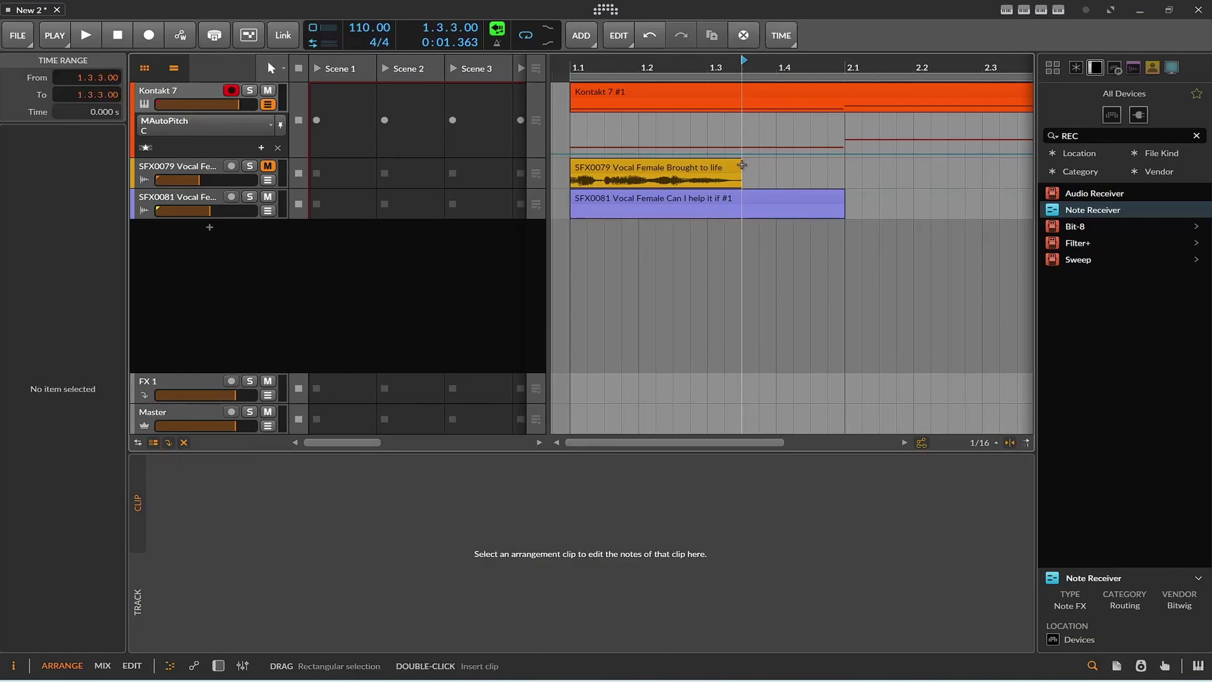
drag(738, 166, 1027, 163)
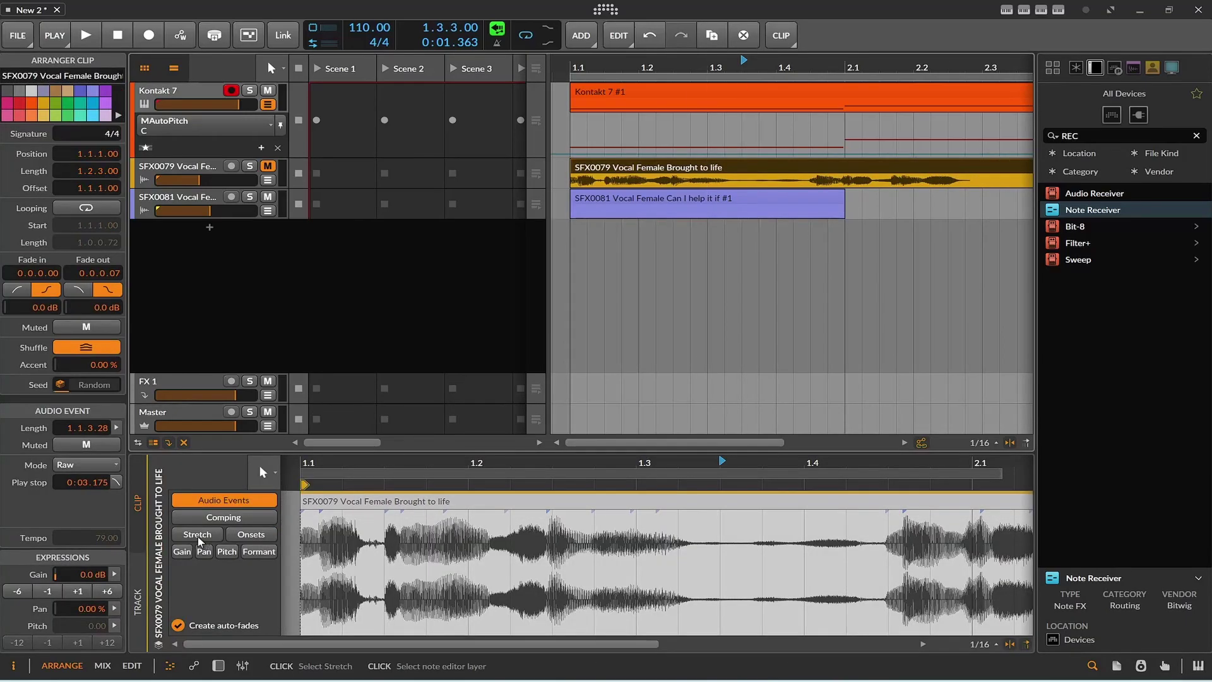
Step: Show the Stretch layer of the "Brought to life" clip and view its stretch markers across the whole clip
key(s)
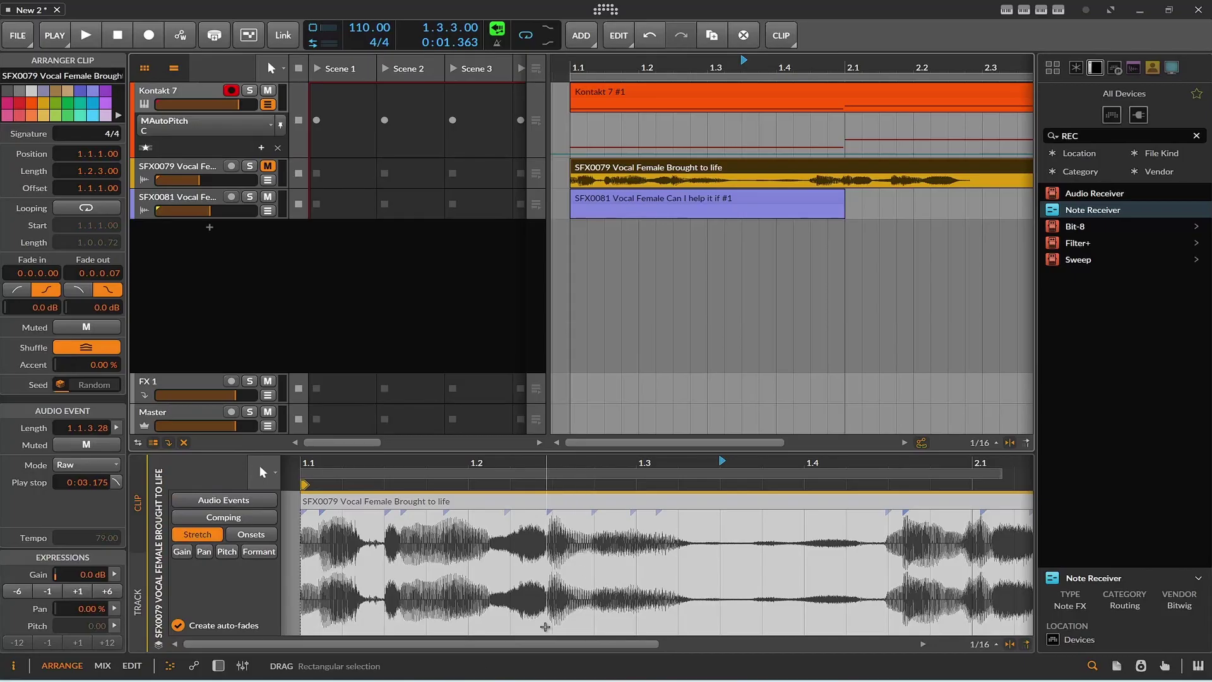
click(553, 629)
drag(534, 627, 593, 627)
click(547, 629)
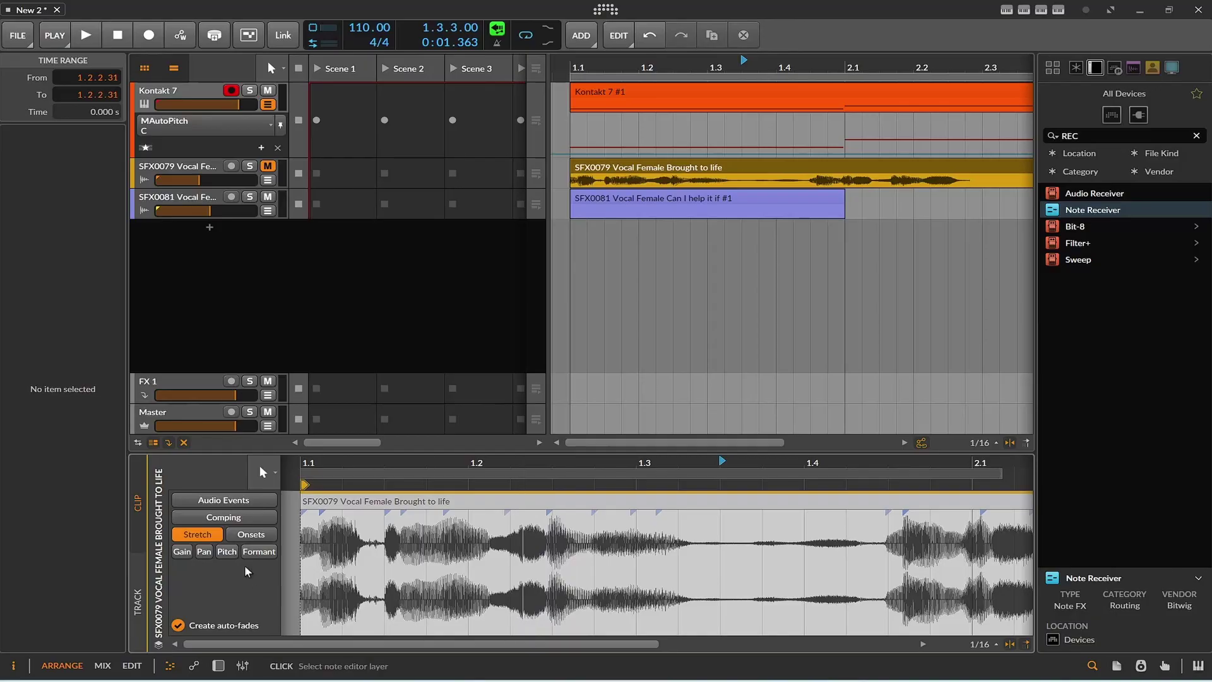
key(minus)
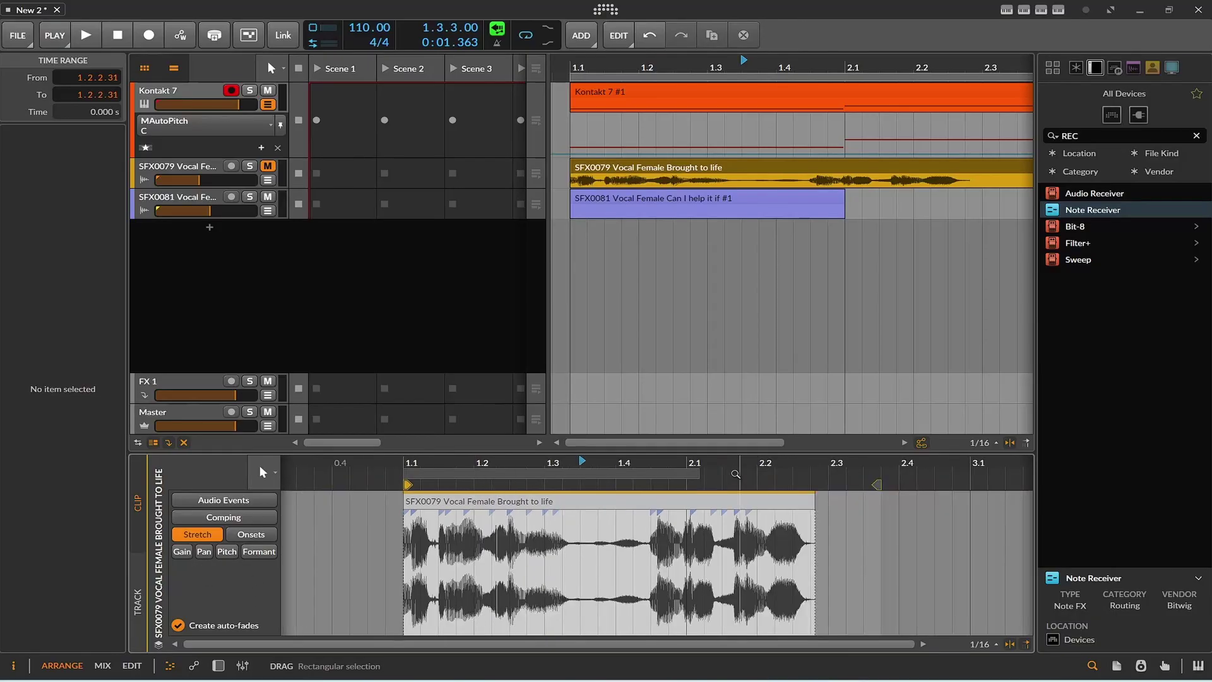
Step: Examine the Onsets, Stretch and Comping views of the "Brought to life" clip and the options available for its audio event
drag(551, 474, 551, 483)
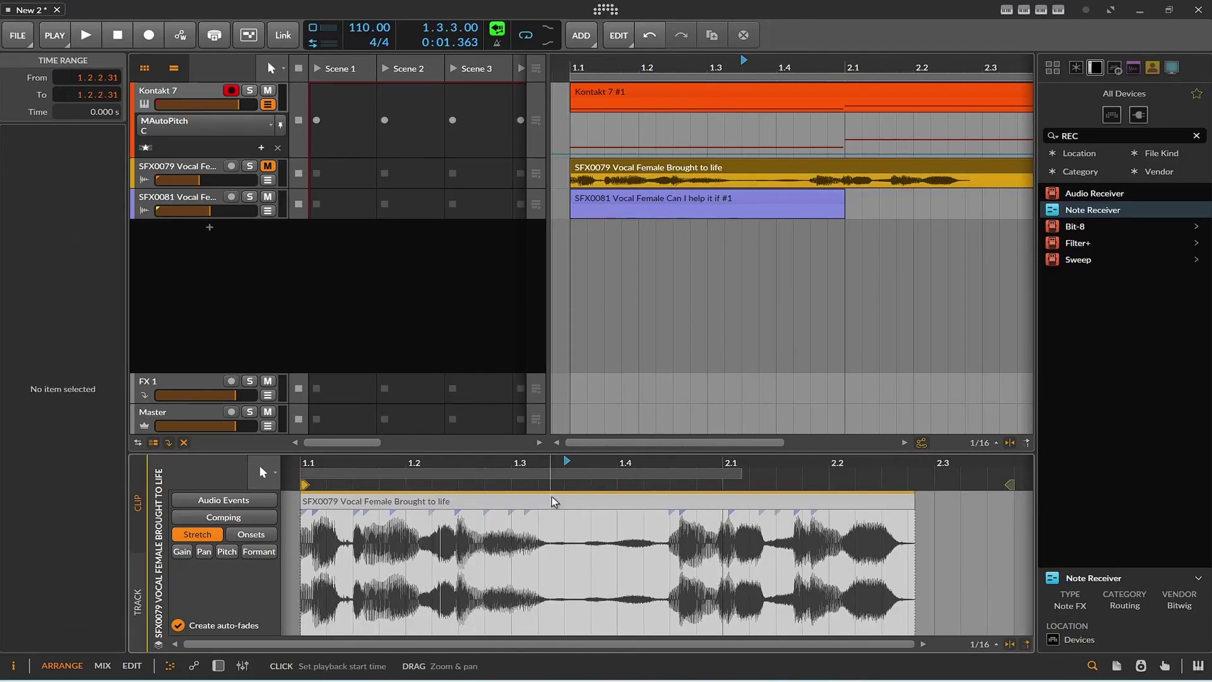
click(239, 536)
click(212, 536)
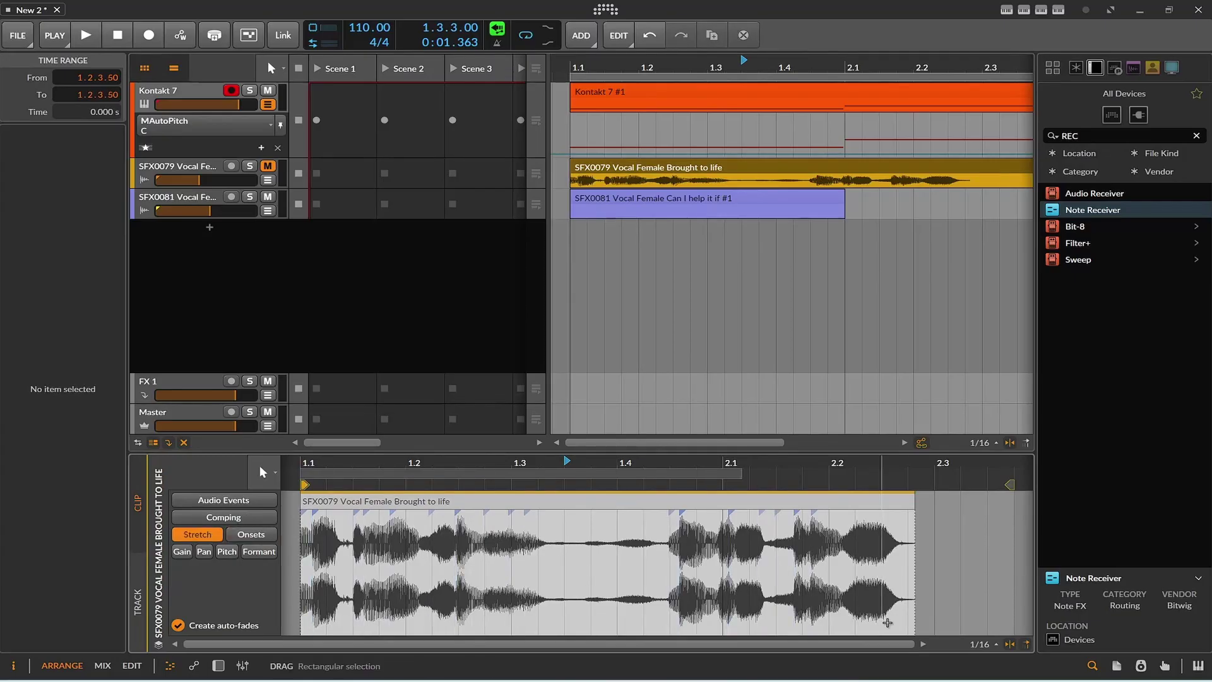
click(398, 593)
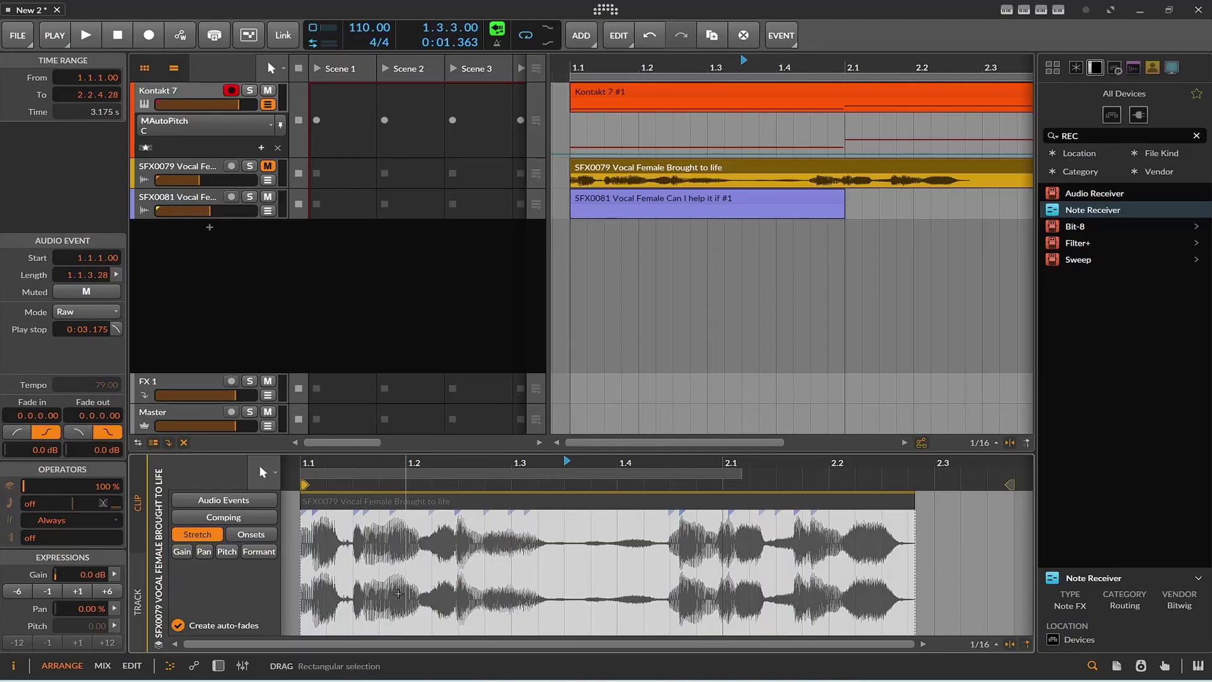
click(398, 593)
right_click(396, 588)
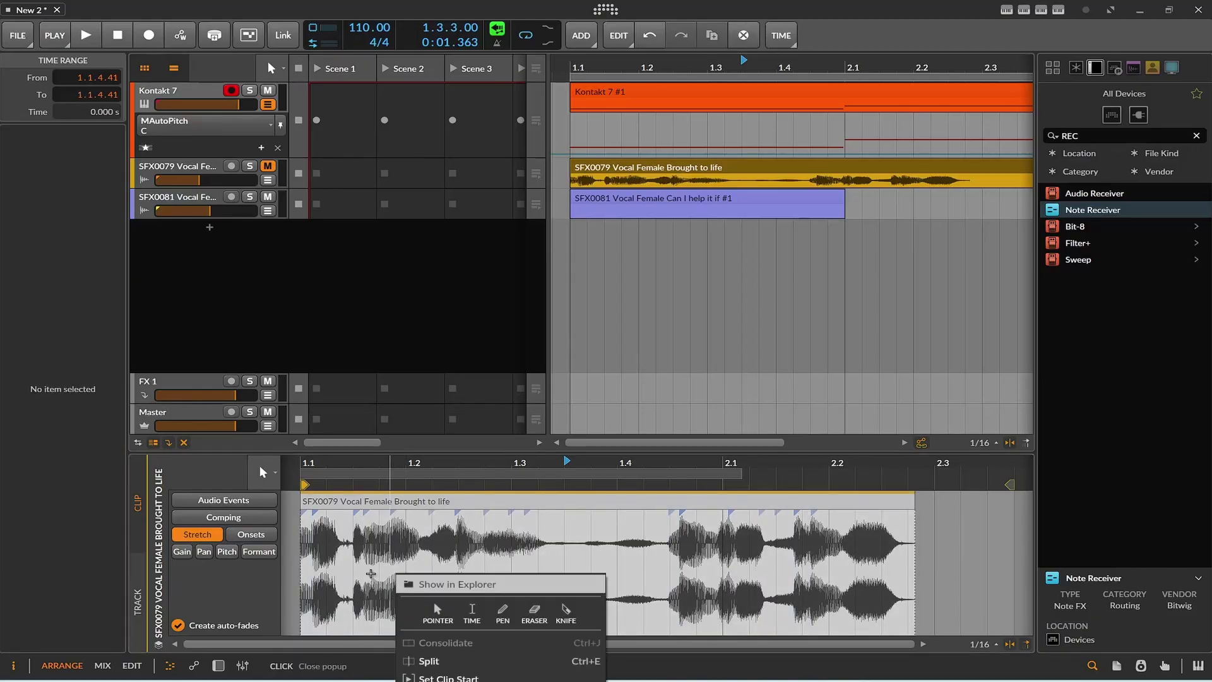
click(370, 573)
click(223, 517)
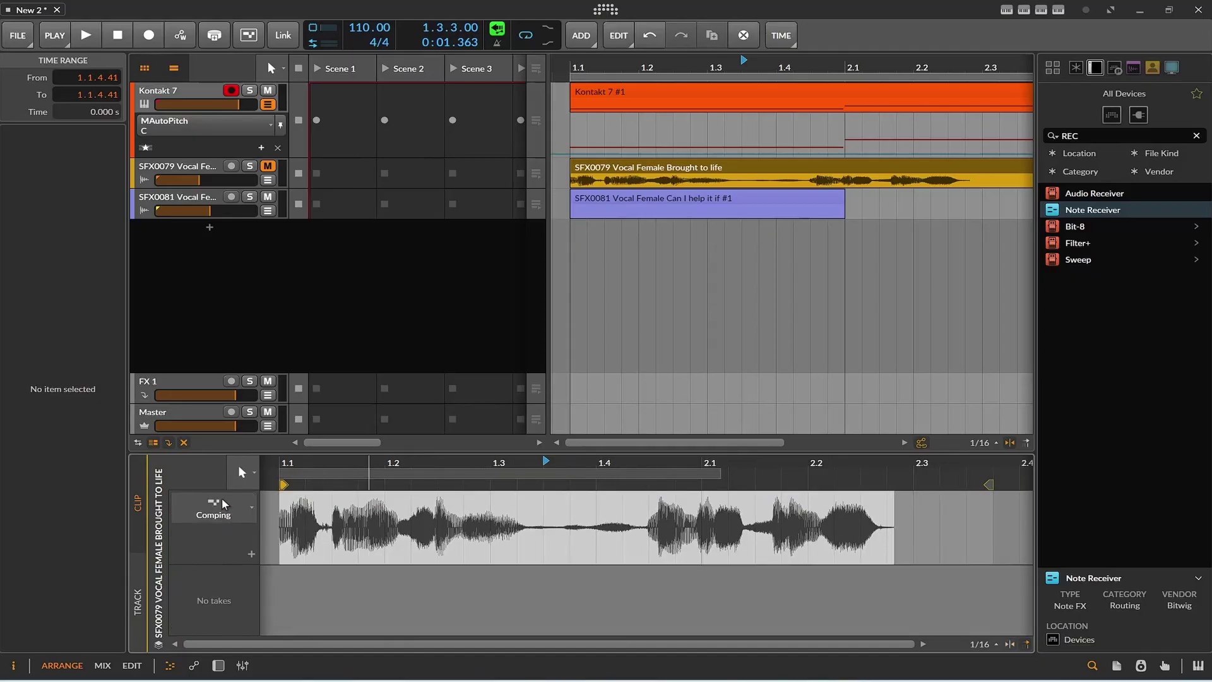
click(223, 503)
click(196, 562)
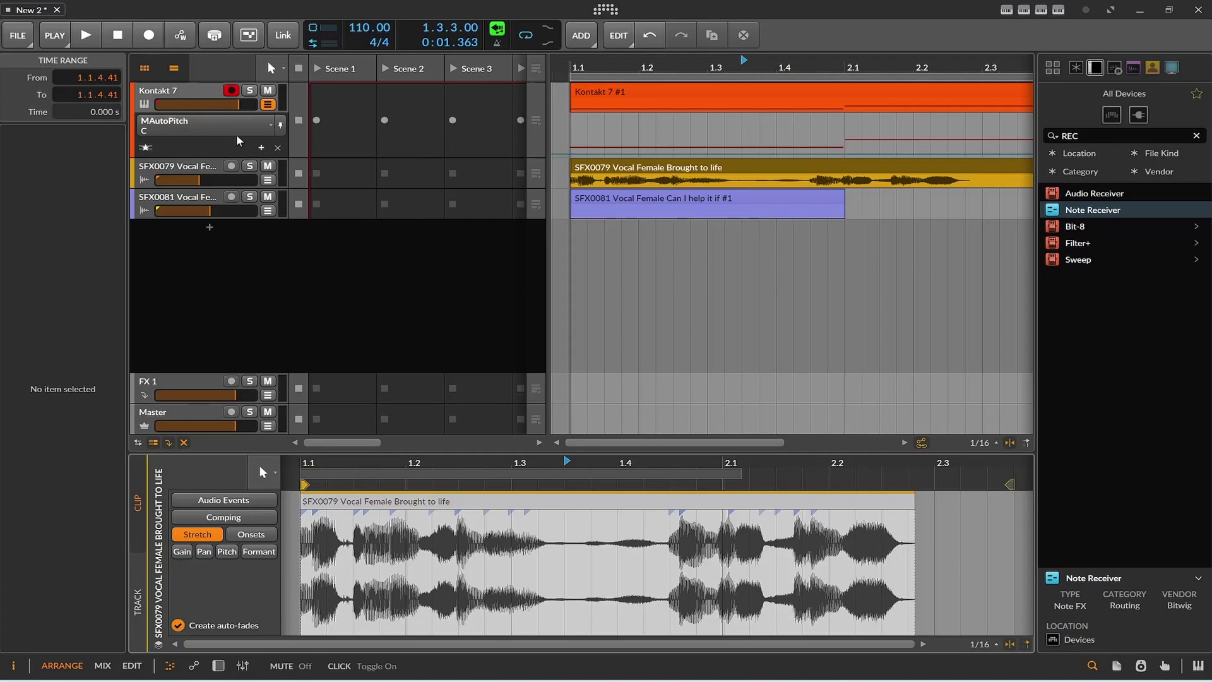
Step: Mute the Kontakt 7 track, unmute the SFX0079 track, and play the vocal from the start of bar 1
click(267, 92)
click(195, 167)
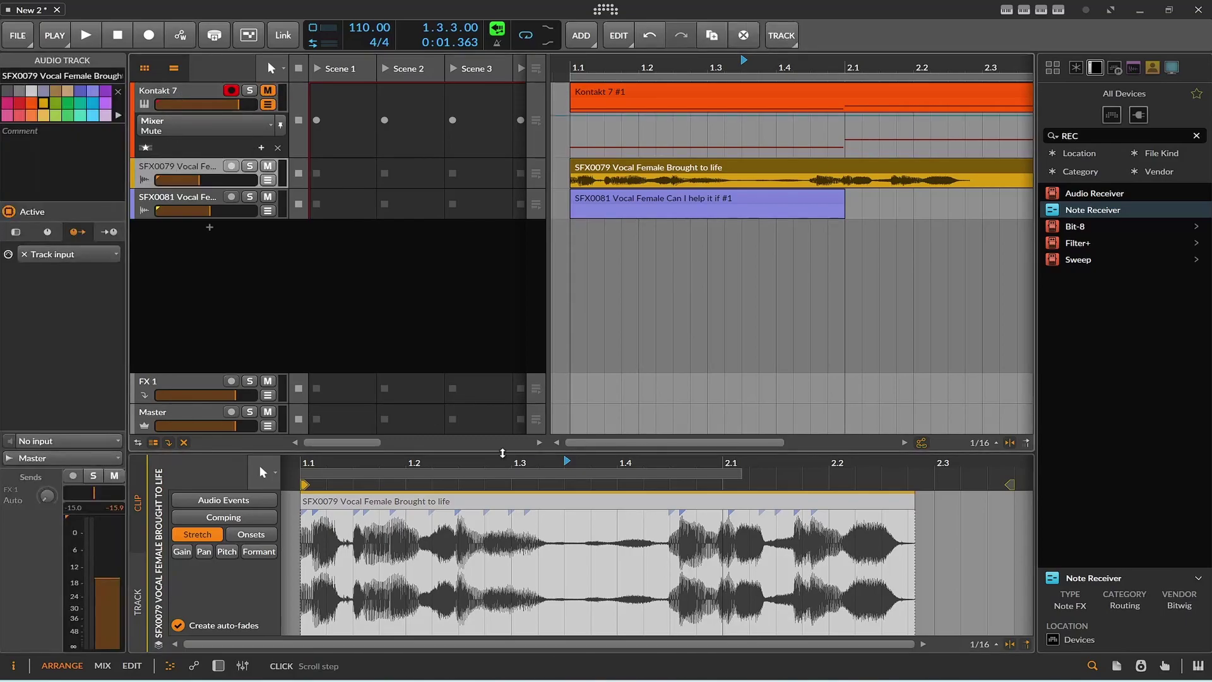
key(space)
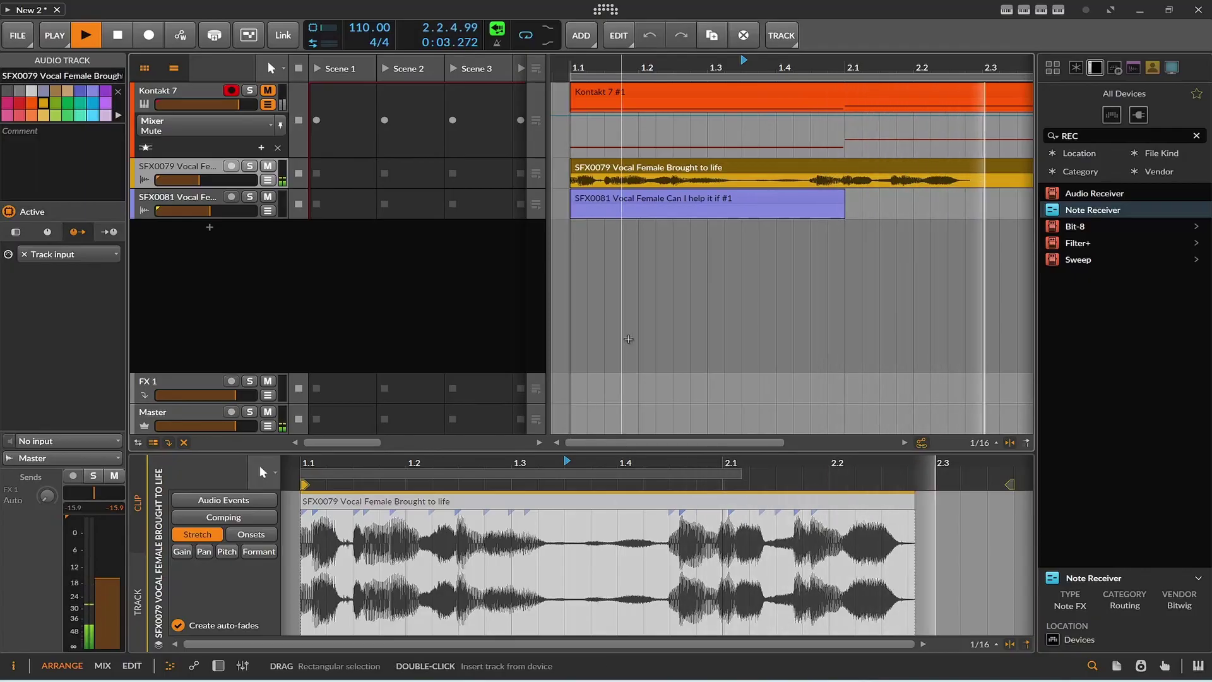
key(space)
click(573, 248)
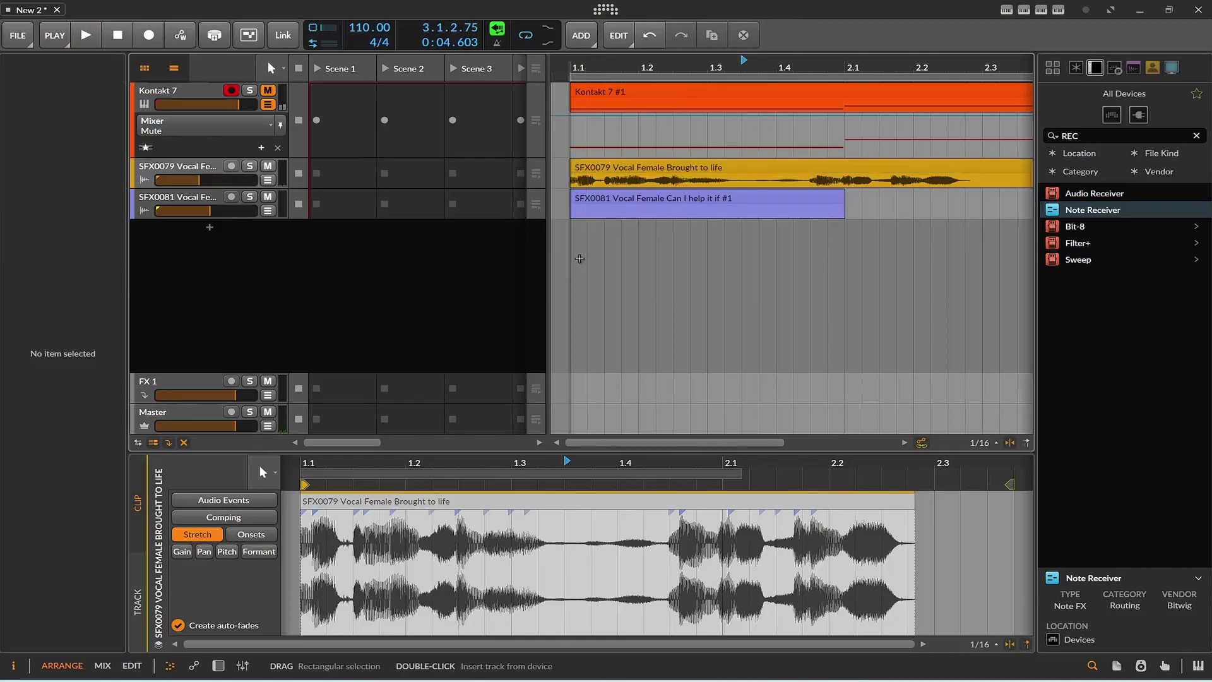
key(space)
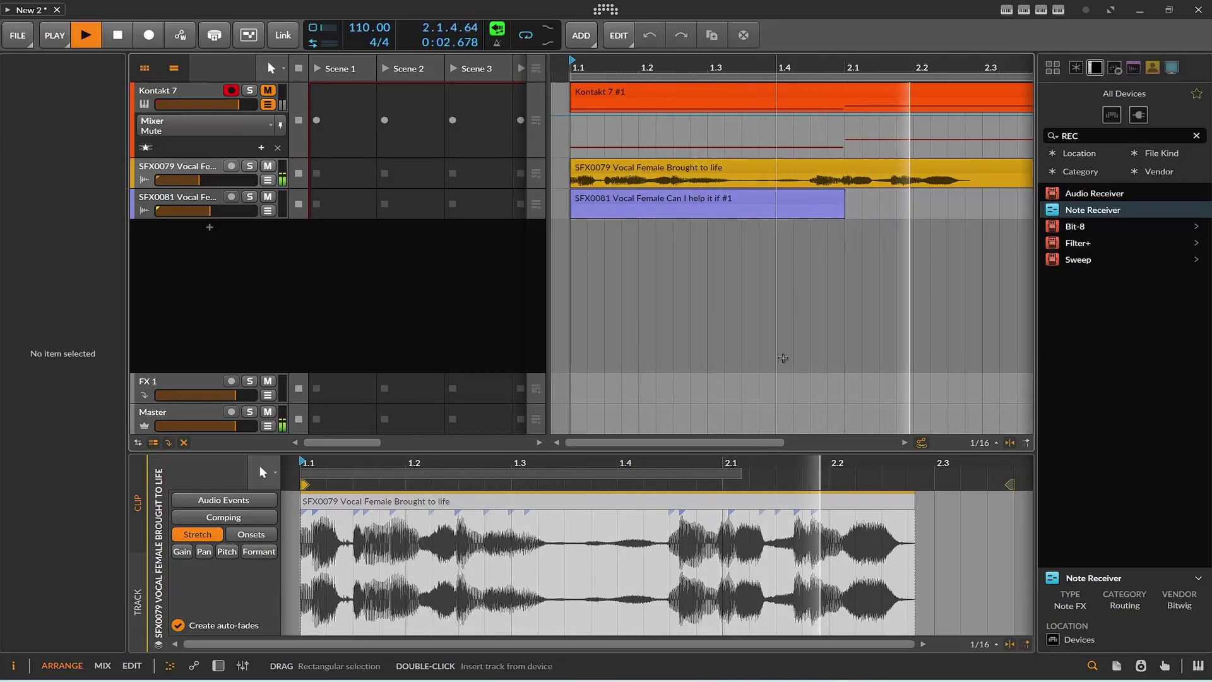
key(space)
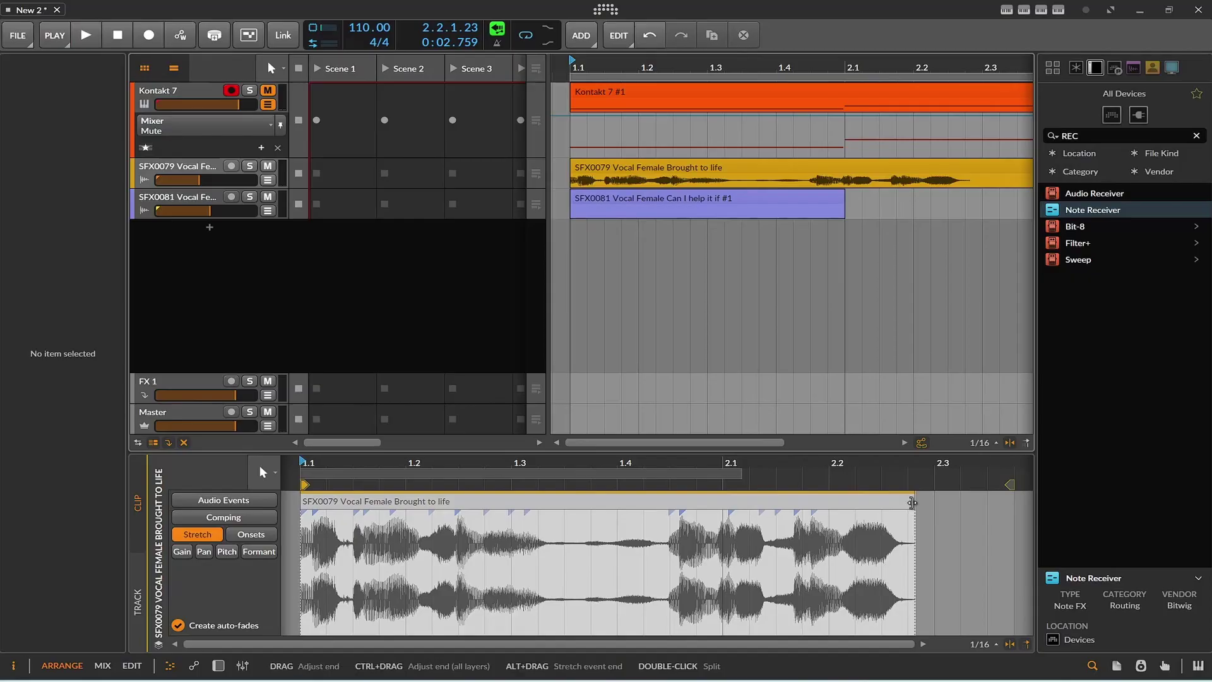
Step: Extend the end of the audio event inside the "Brought to life" clip to a length of 1.2.0.00
drag(912, 503, 935, 509)
click(815, 623)
right_click(825, 631)
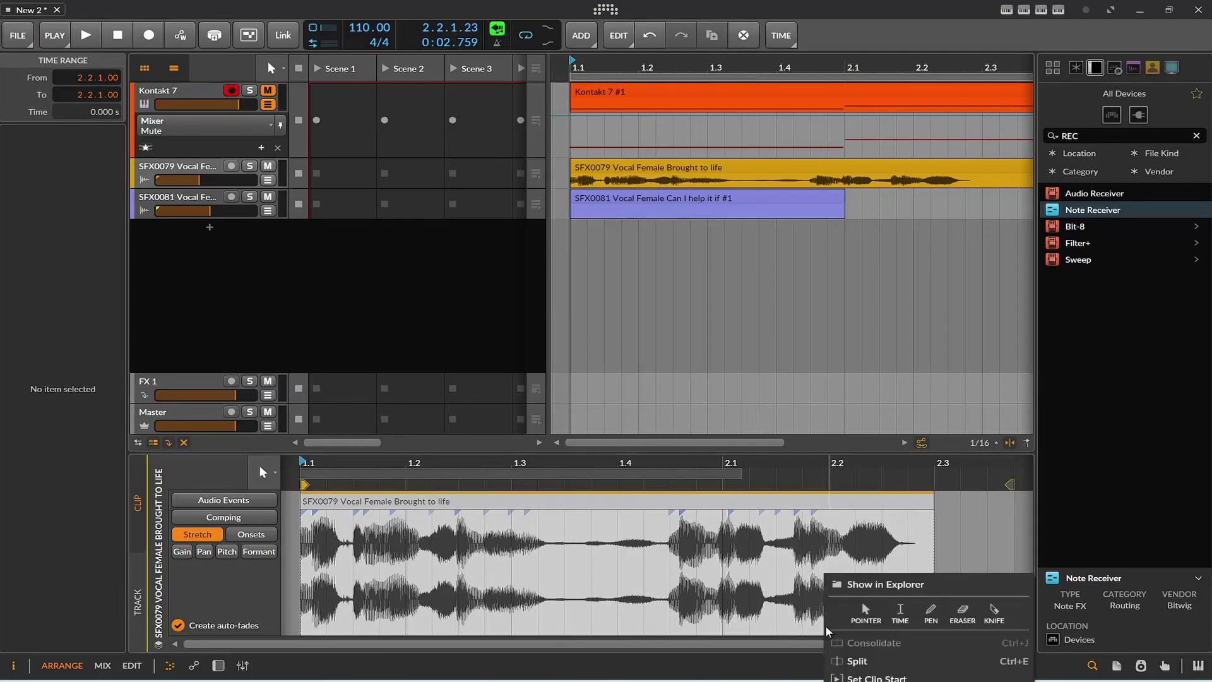
click(803, 627)
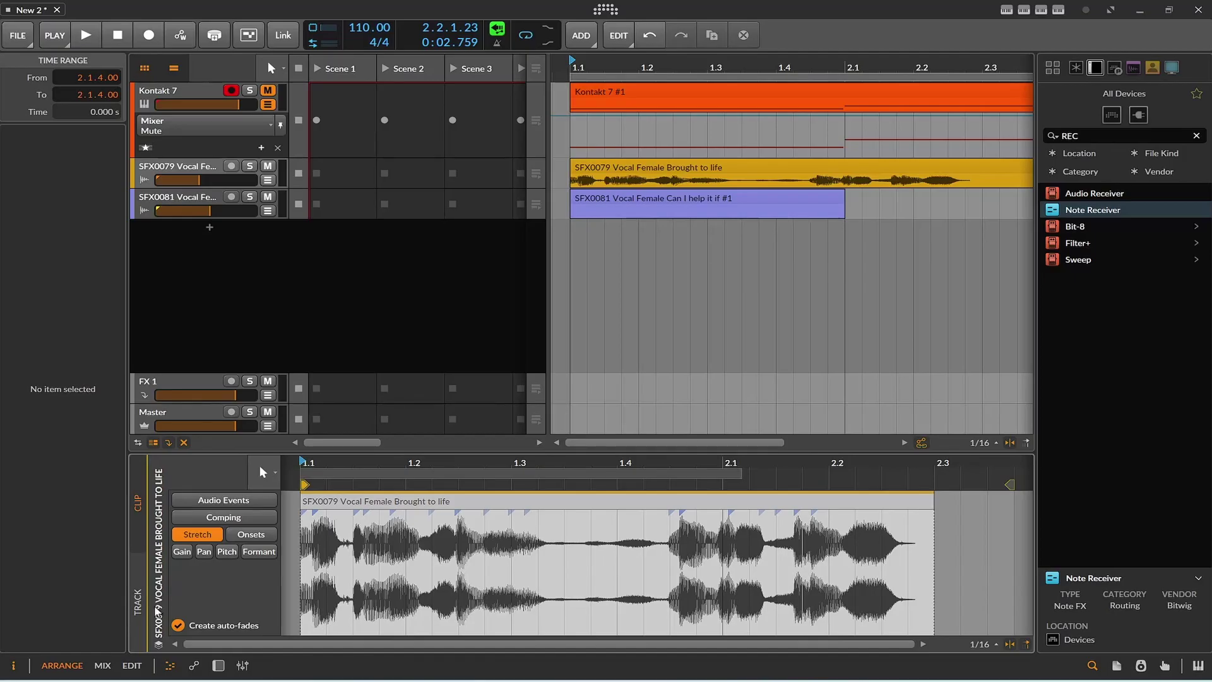
Step: Extend the "Brought to life" clip's loop region to the clip's end, a length of 1.2.3.00
click(660, 166)
double_click(661, 166)
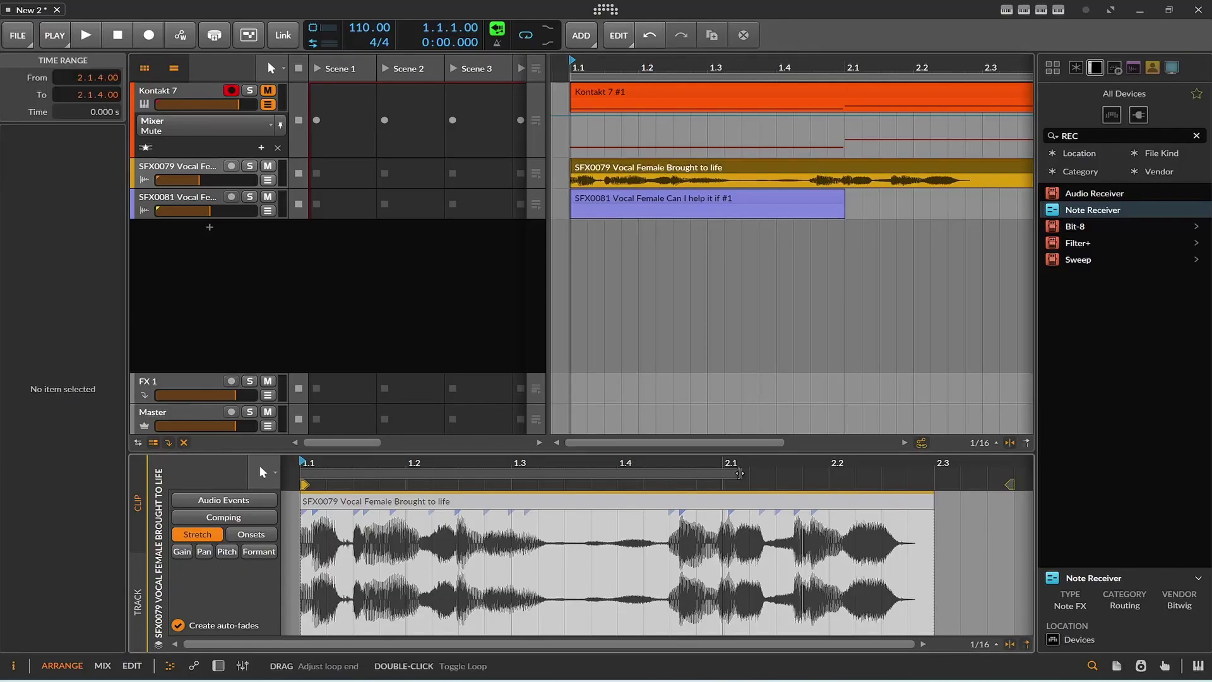
click(736, 476)
click(434, 613)
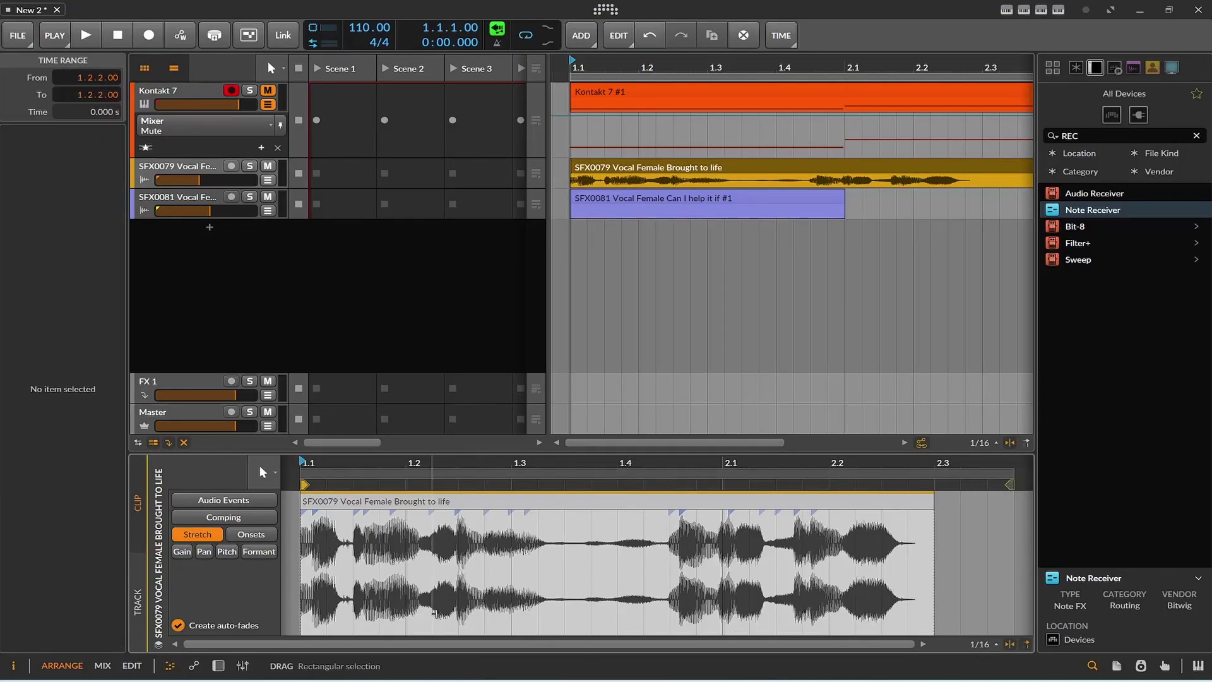
Step: Examine the waveform and stretch markers of the "Brought to life" clip and play its opening
click(698, 198)
click(698, 173)
click(588, 584)
click(562, 617)
scroll(543, 616, up, 1)
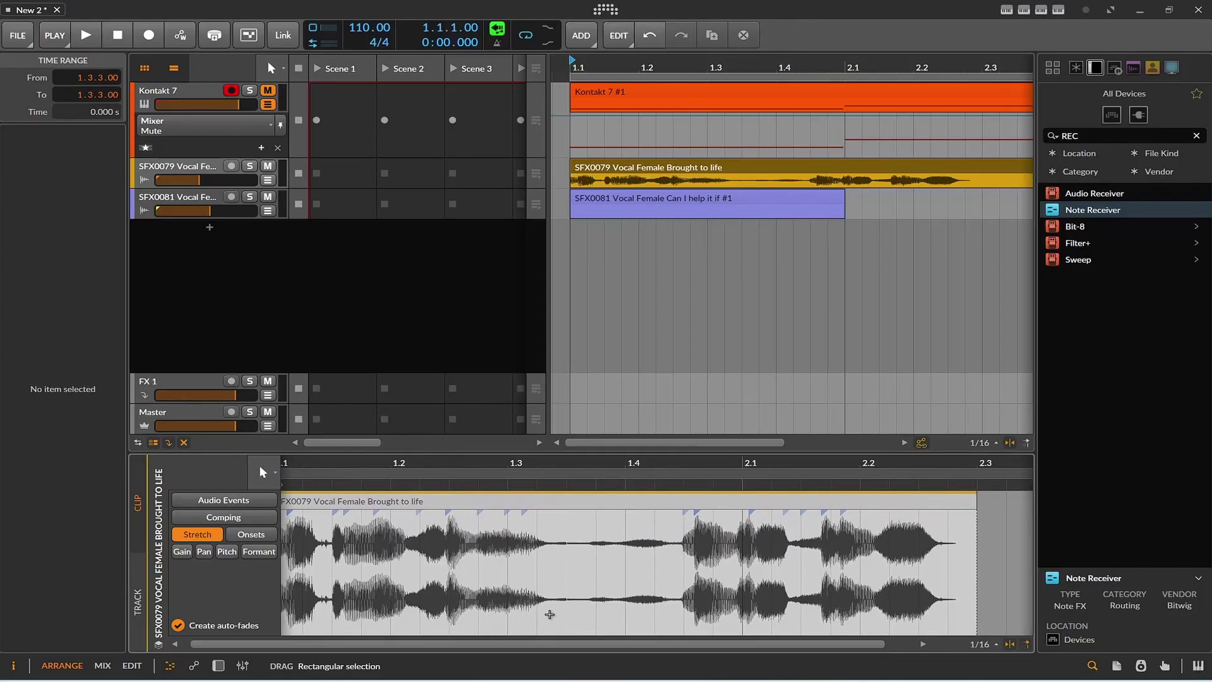
drag(555, 615, 521, 608)
click(439, 611)
right_click(441, 572)
click(487, 540)
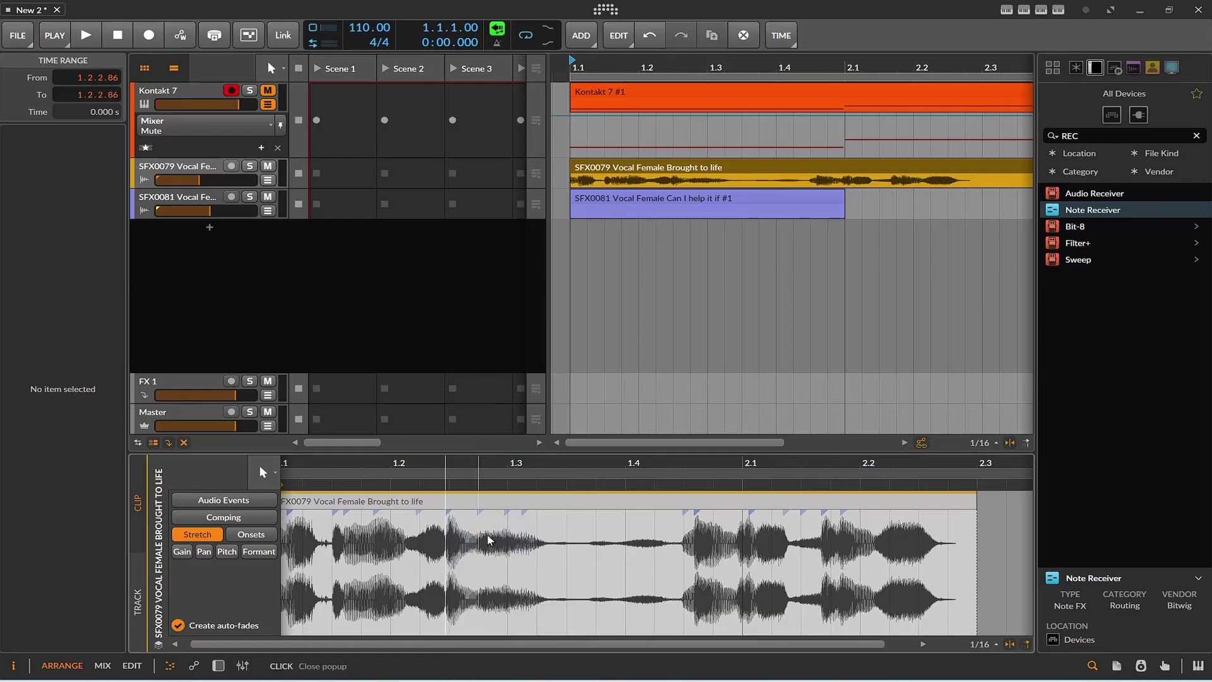
drag(394, 574, 511, 597)
click(504, 612)
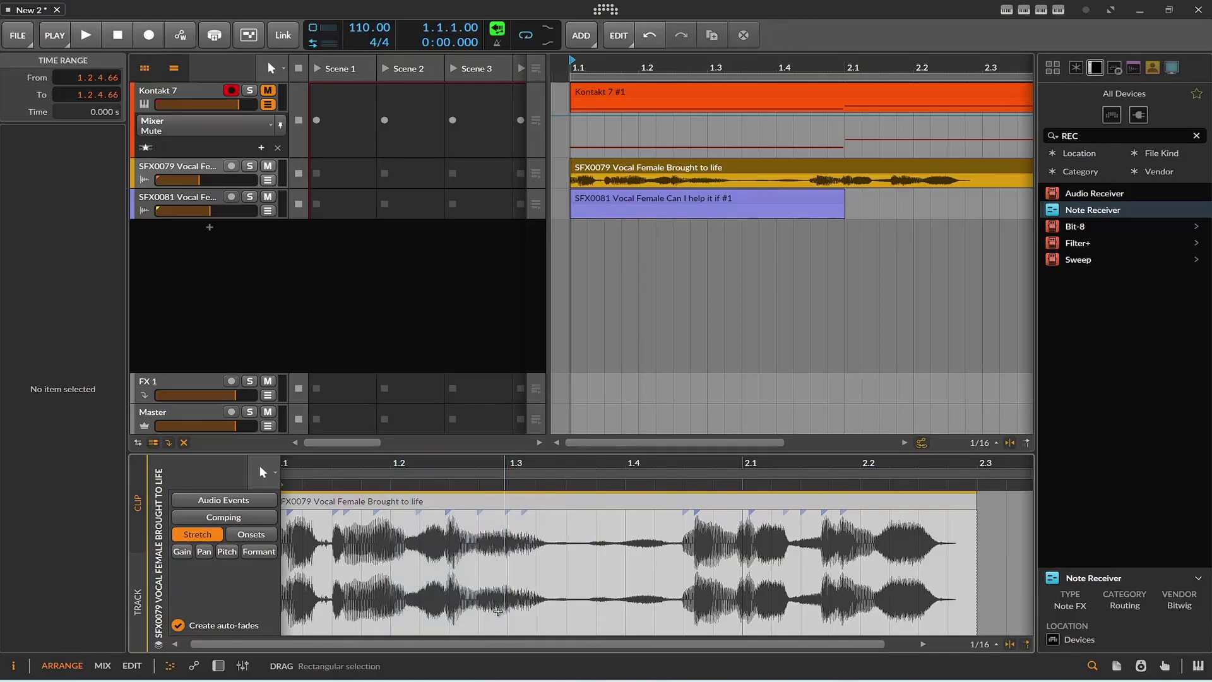
click(431, 597)
key(space)
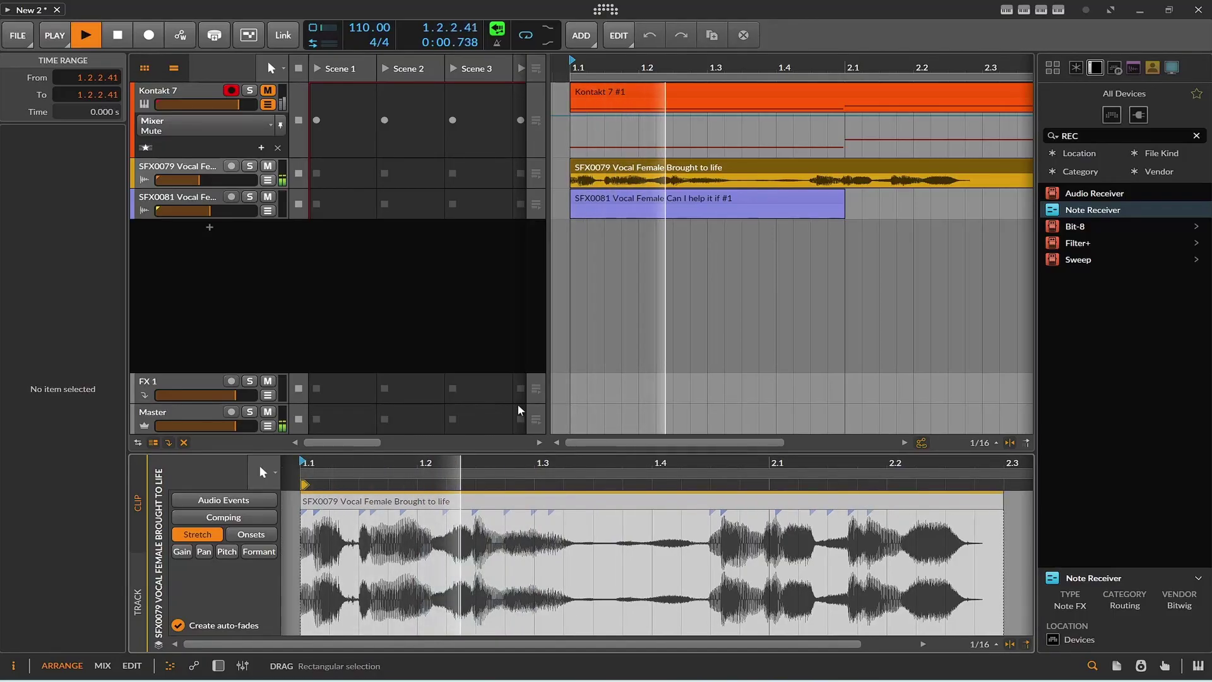
key(space)
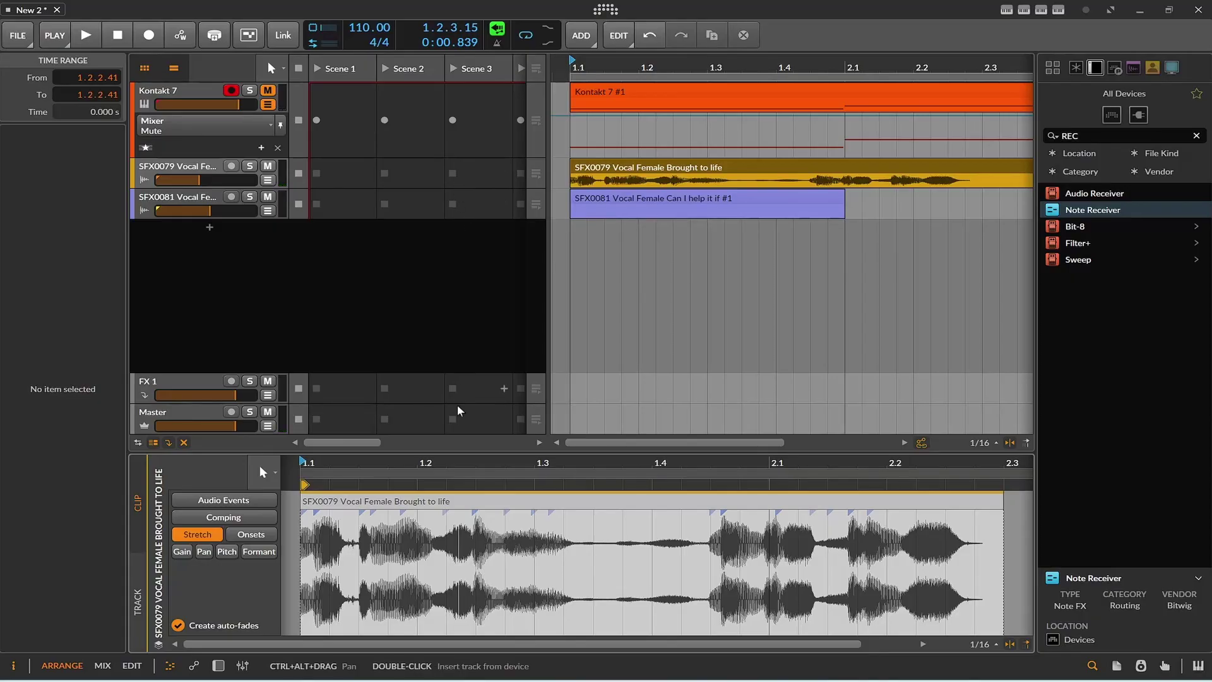
Step: Set the "Brought to life" audio event's mode to Stretch and move its final beat marker to position 3.2.3.41
click(185, 172)
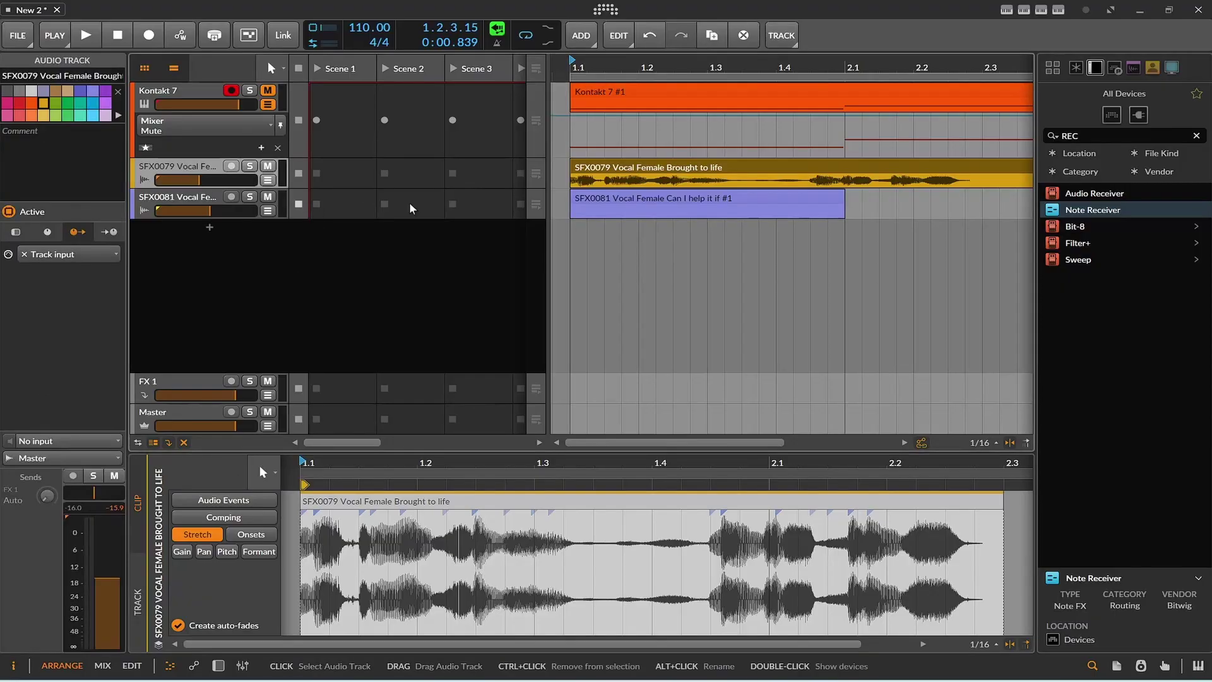
click(587, 178)
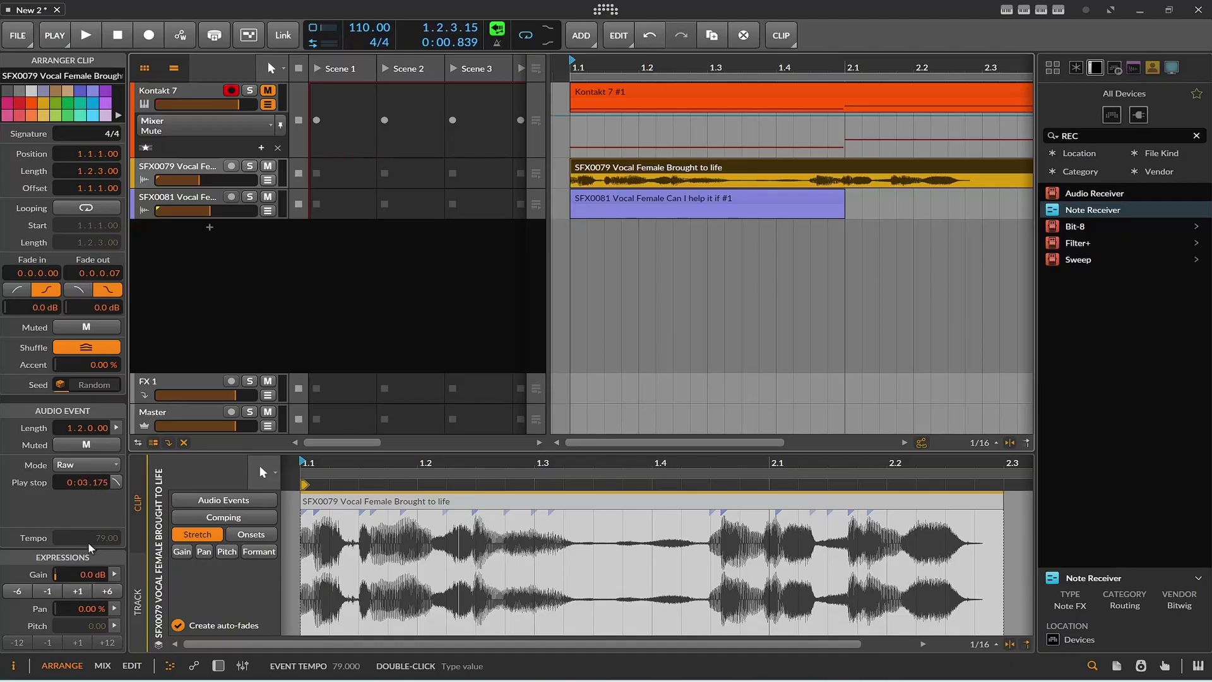
click(458, 495)
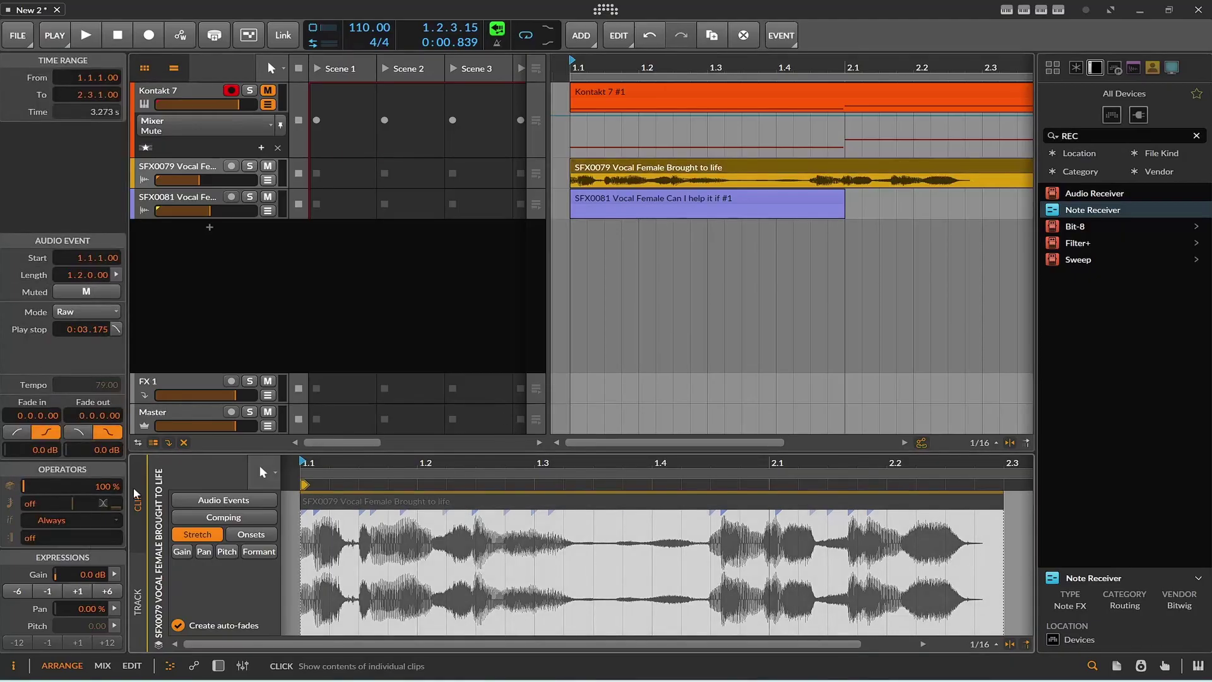
click(77, 311)
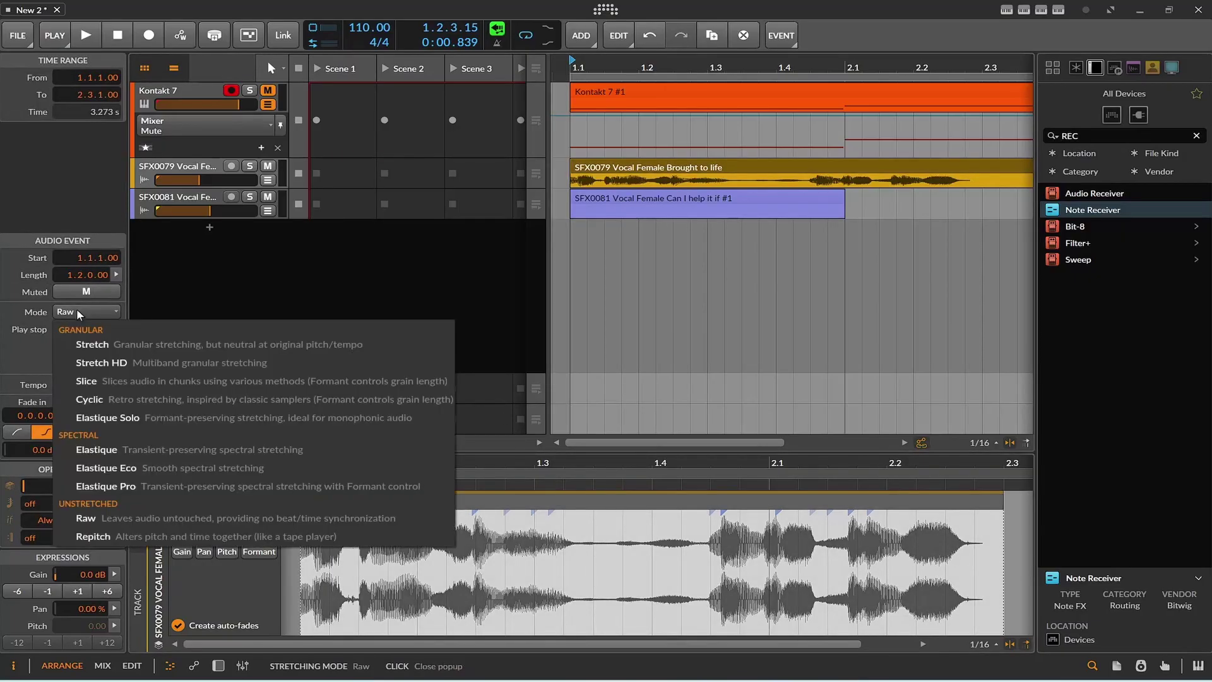
click(107, 351)
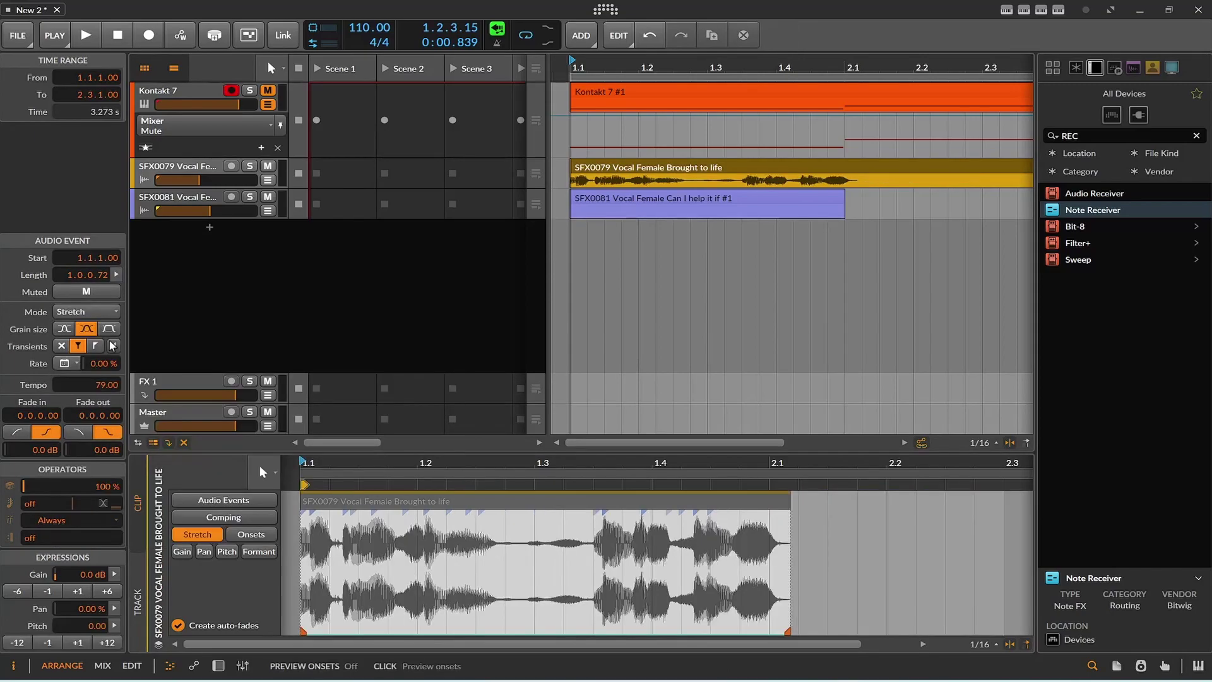
mouse_move(787, 631)
mouse_down()
mouse_move(1053, 622)
mouse_move(872, 630)
mouse_up()
drag(531, 643, 228, 648)
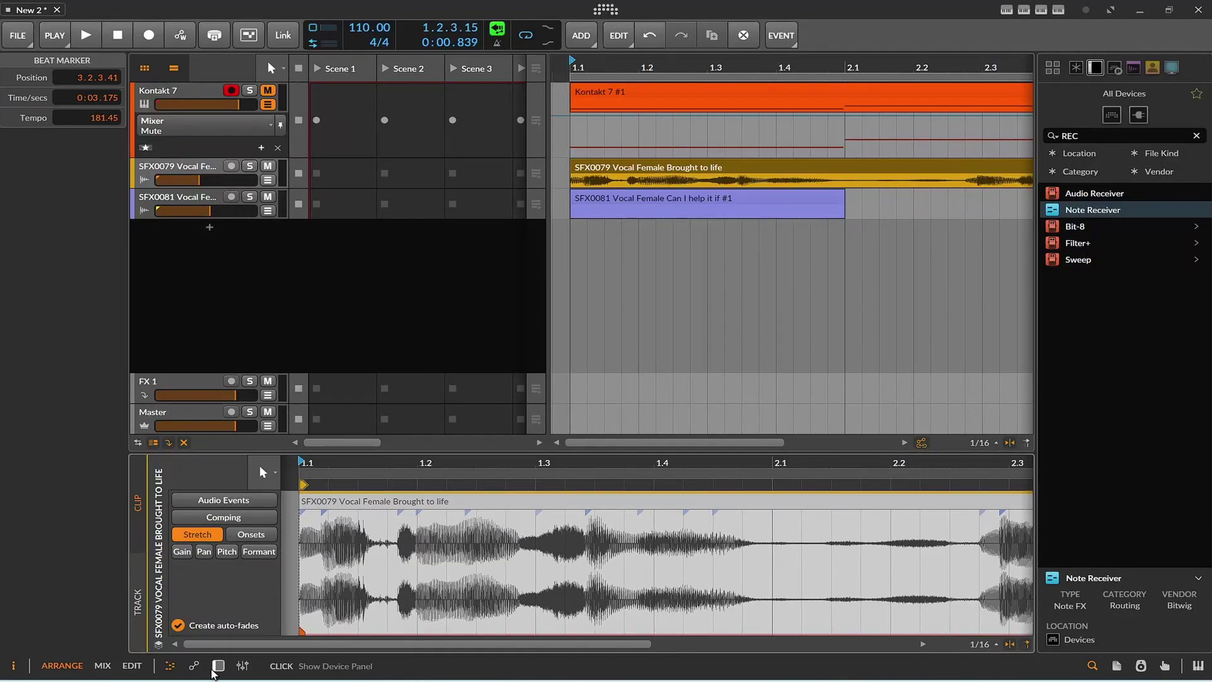
Step: Bring MAutoPitch with its Steps modulator from Kontakt 7 to the SFX0079 track, ahead of MTuner, and play the vocal
key(d)
click(192, 96)
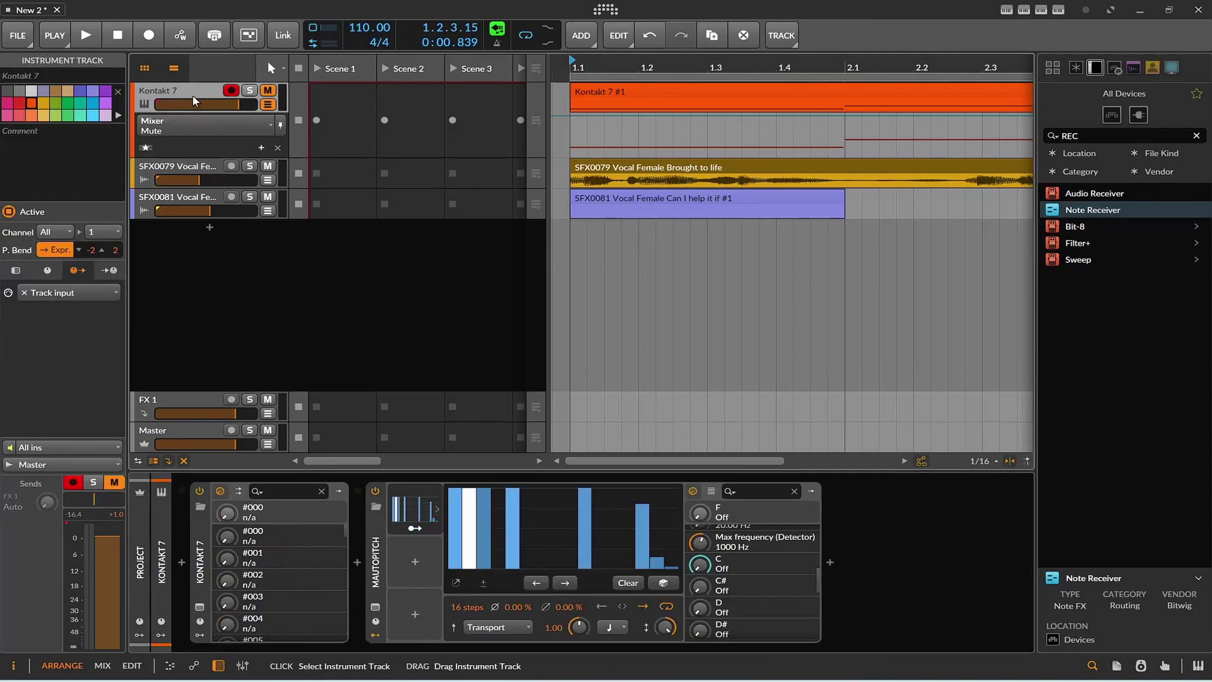
click(372, 563)
drag(373, 563, 358, 532)
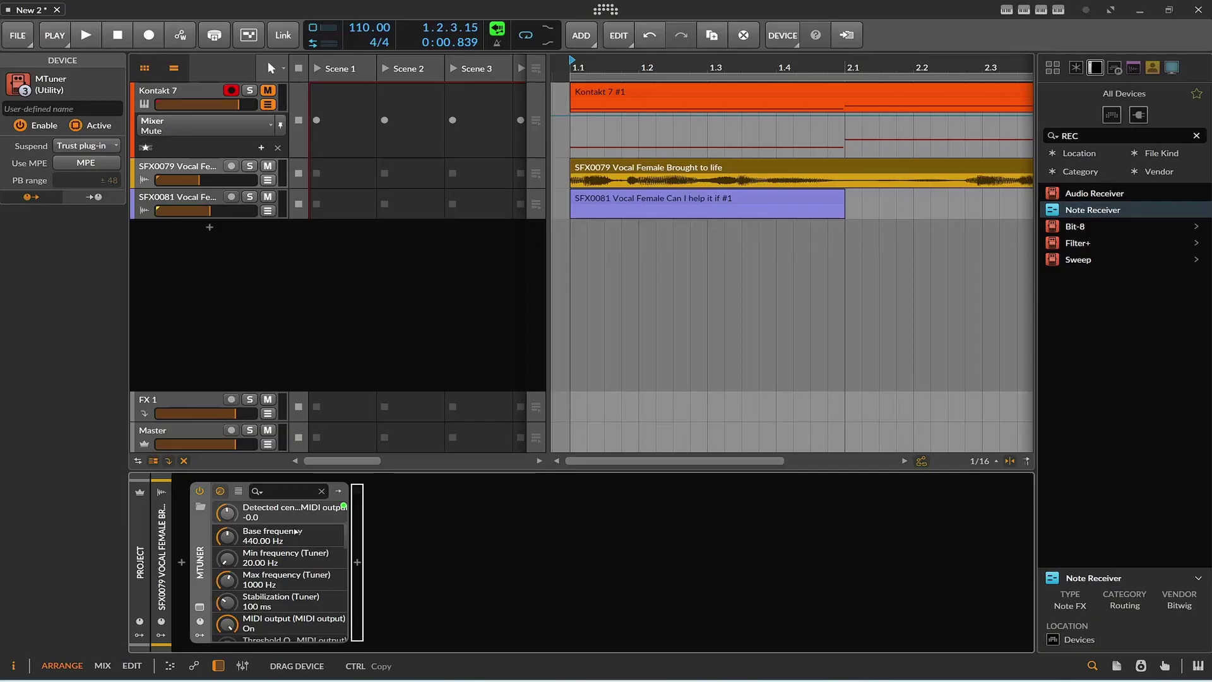
drag(171, 548, 171, 548)
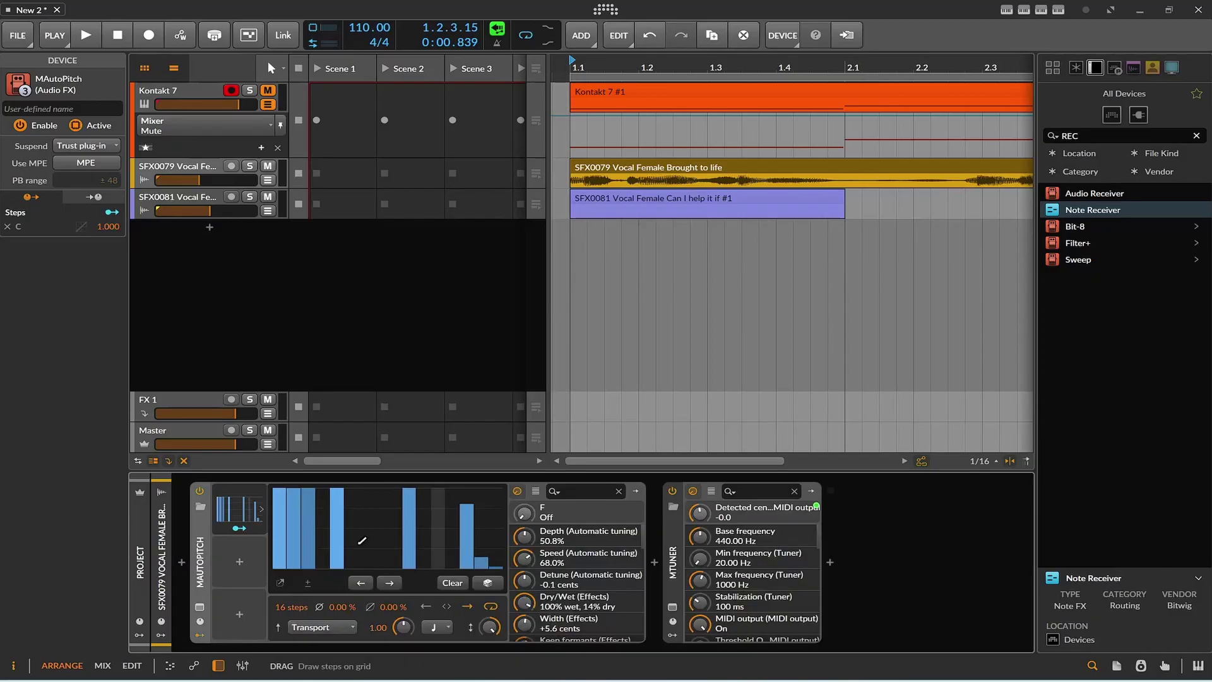
key(space)
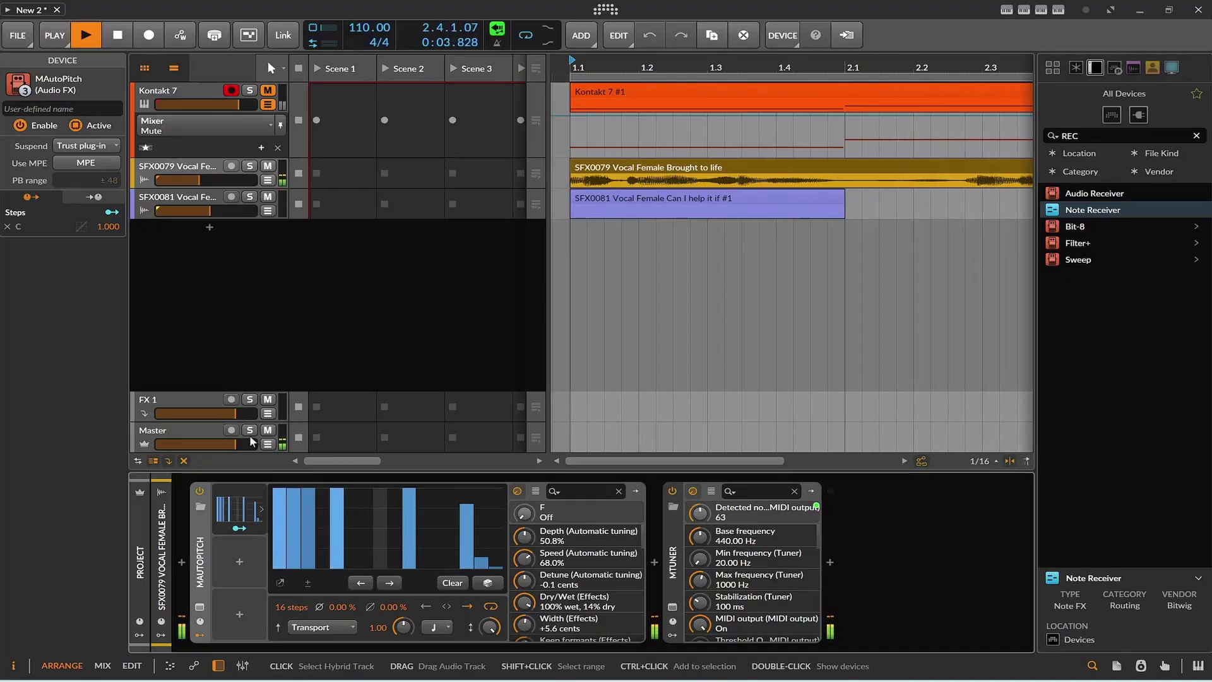
key(space)
Step: Extend the "Brought to life" arranger clip to a length of 2.3.0.00 and play it with its detail editor open
key(minus)
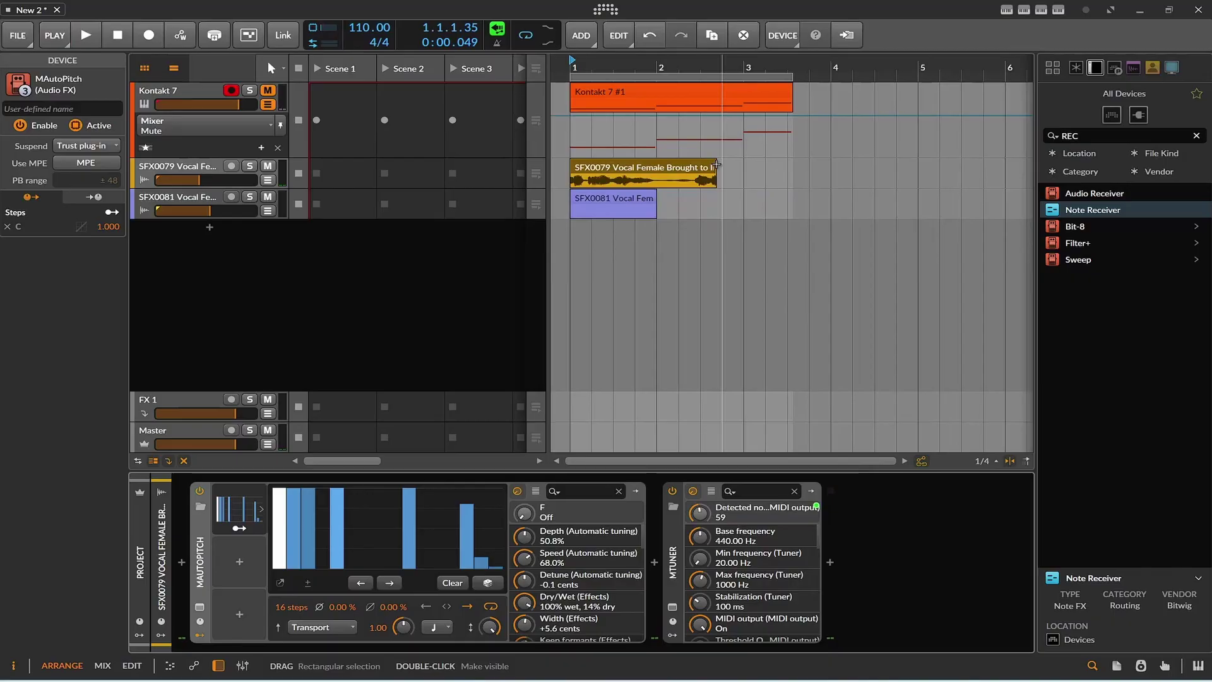
drag(715, 164, 811, 165)
key(space)
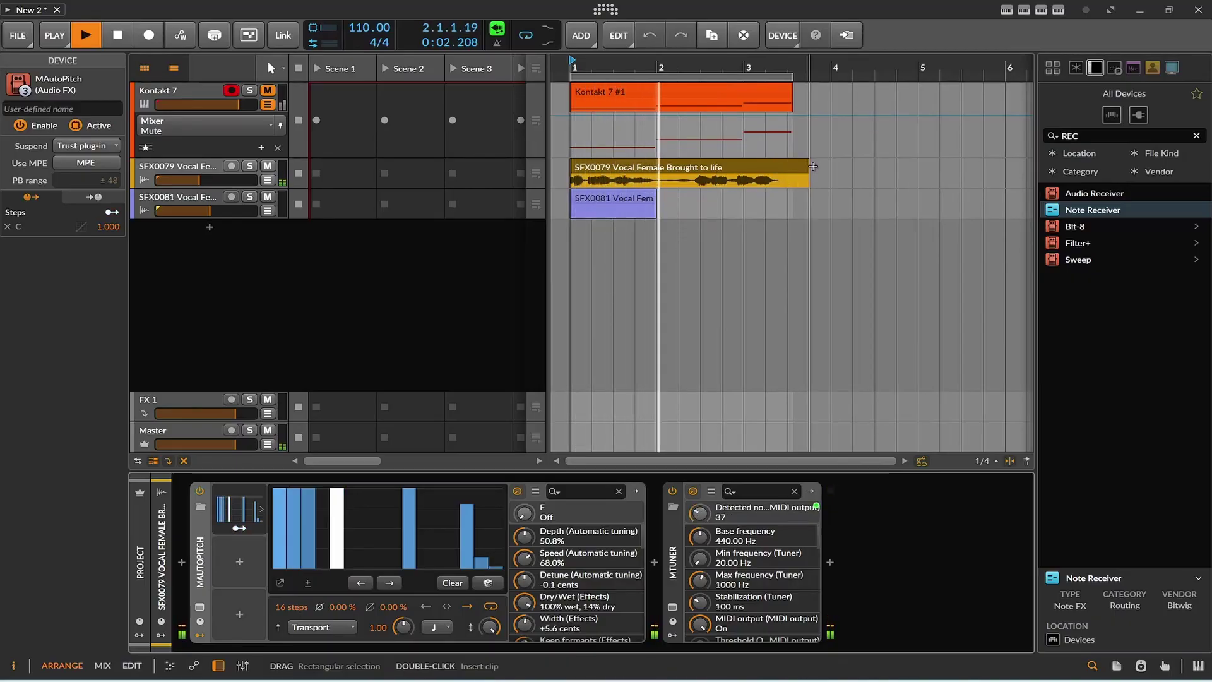
double_click(684, 168)
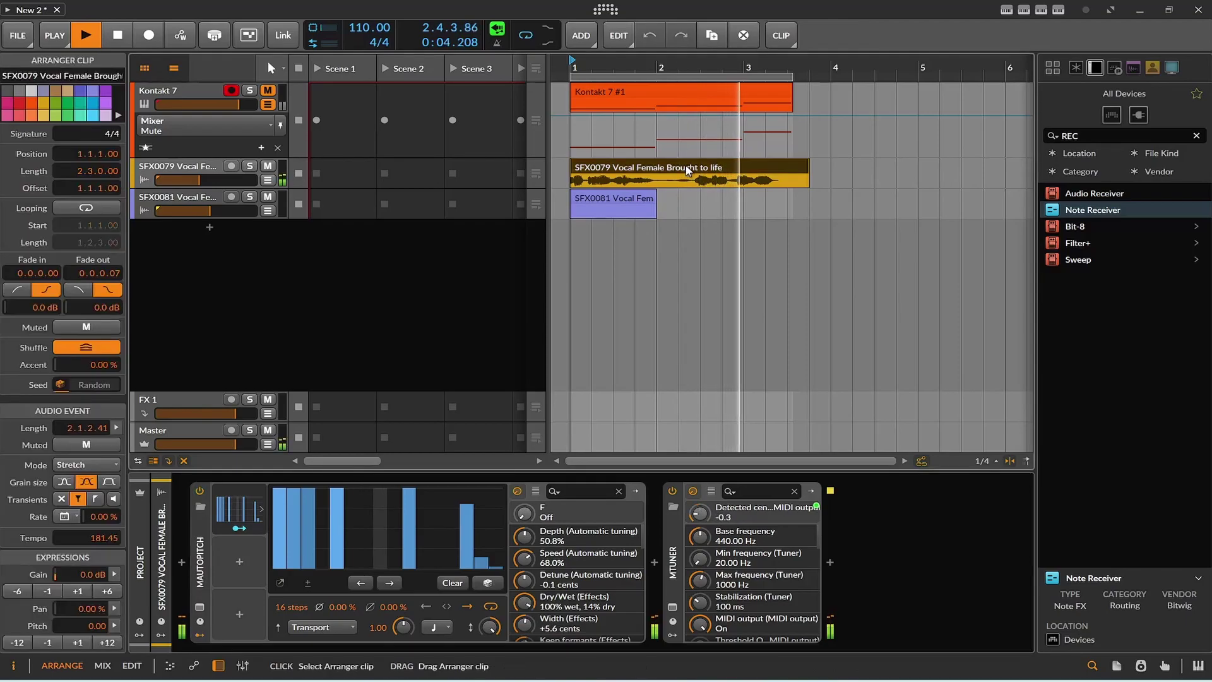
click(687, 169)
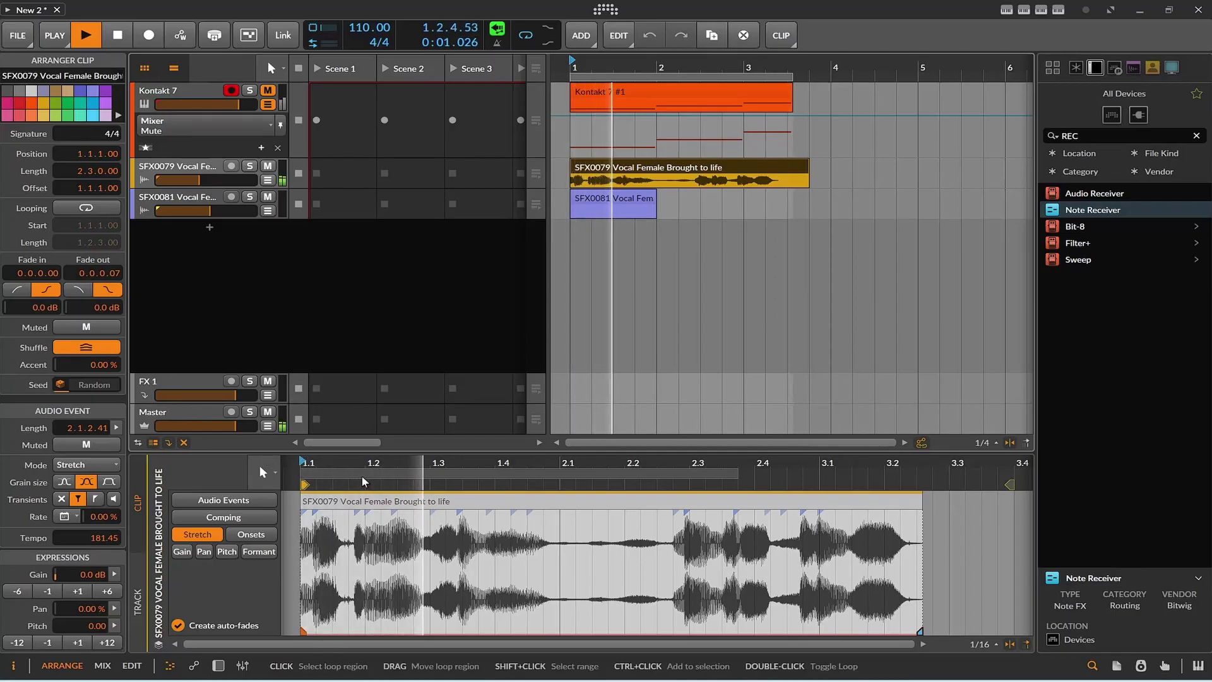
key(space)
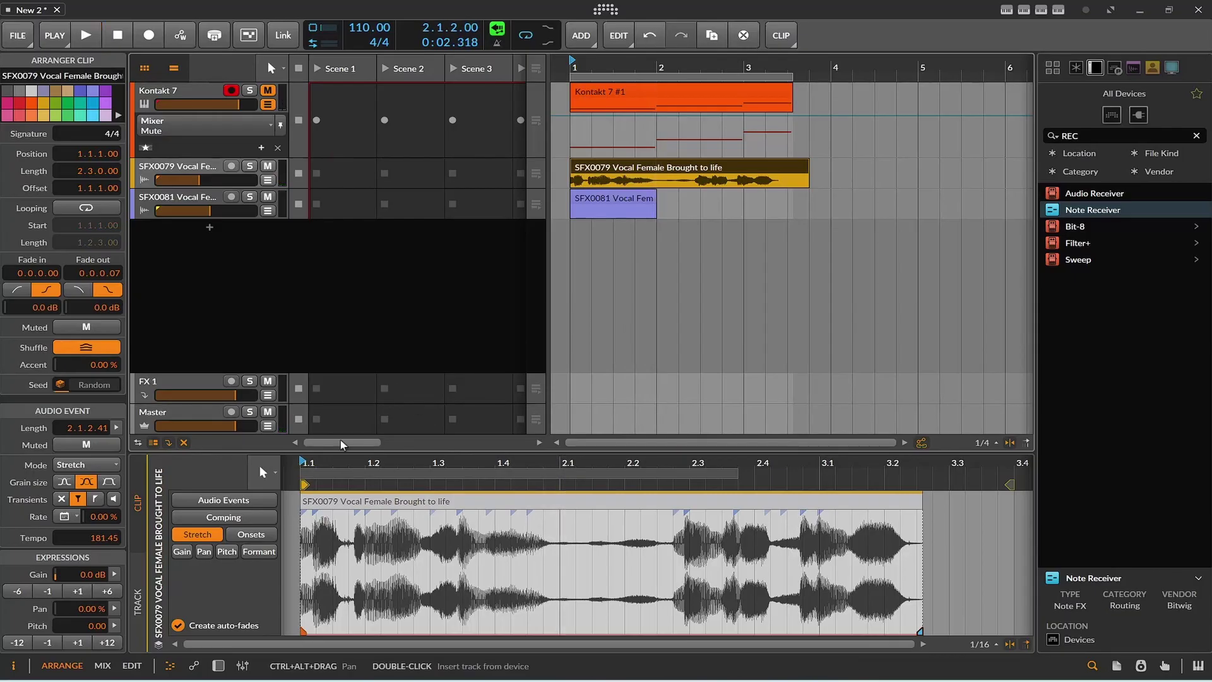
Step: Insert two beat markers in the "Brought to life" audio event, move them to 2.2.2.00 and 3.1.4.06, and play the stretched vocal
click(357, 622)
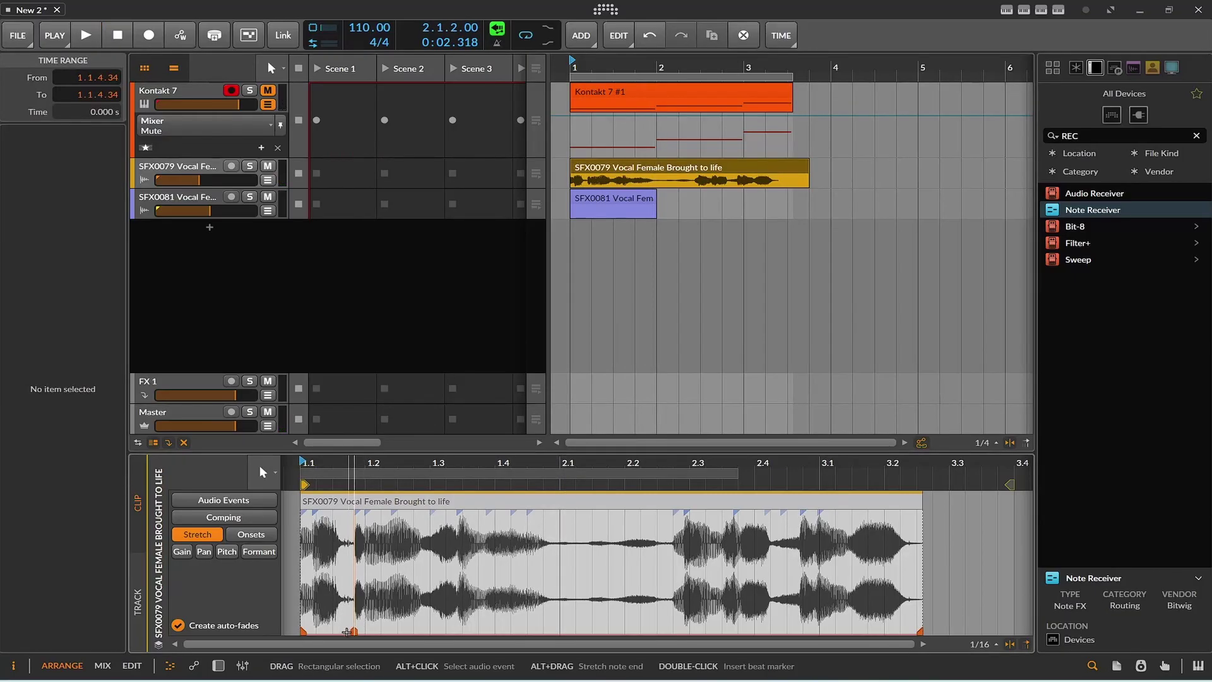
double_click(357, 622)
drag(354, 631, 640, 631)
key(space)
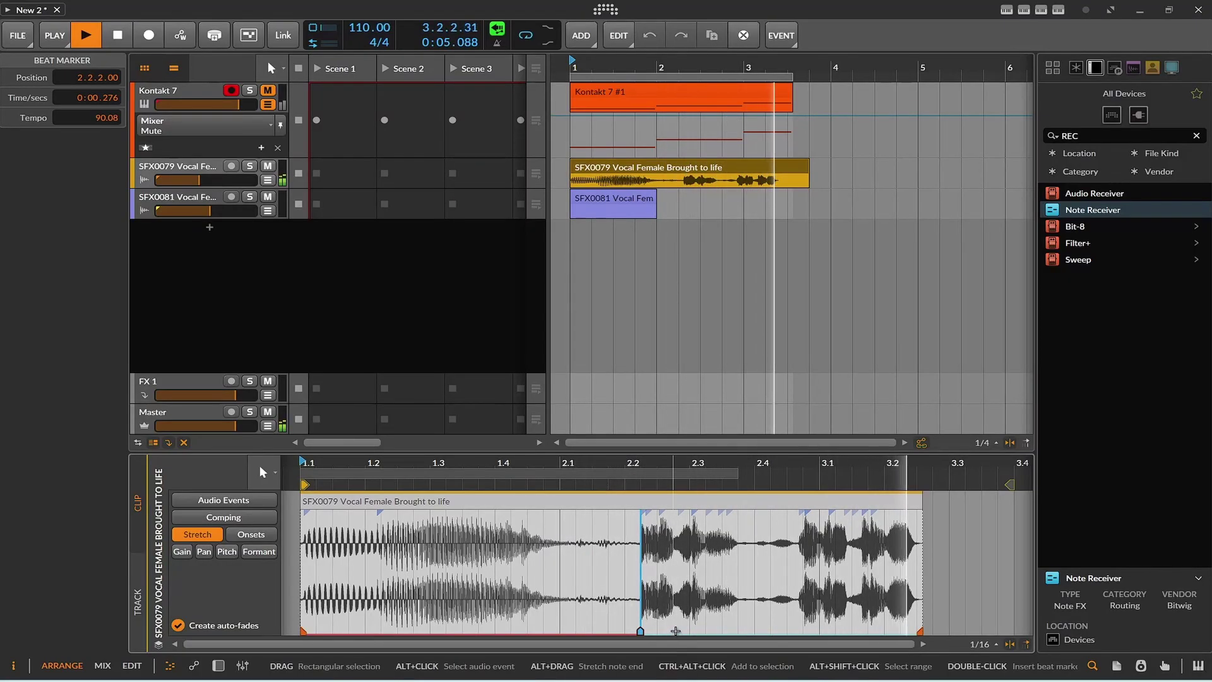
double_click(689, 629)
drag(769, 632, 869, 632)
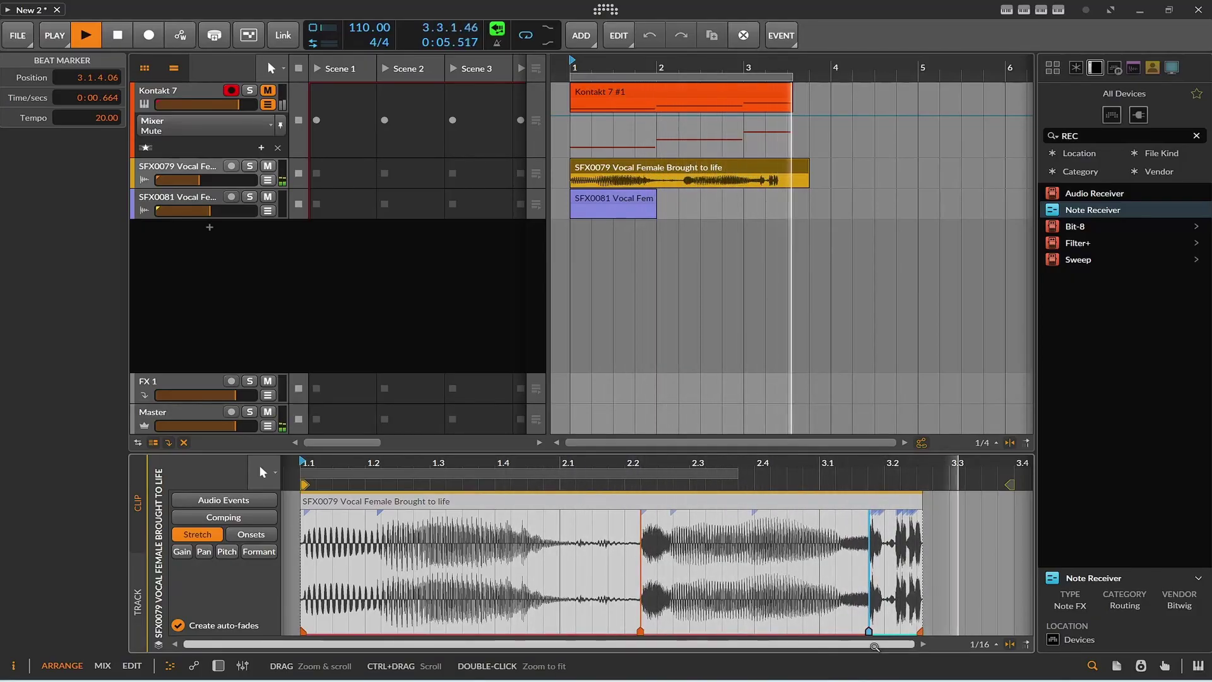
Step: Extend the "Brought to life" arranger clip to a length of 4.2.0.00 and move the event's final beat marker to 8.3.2.00
click(917, 501)
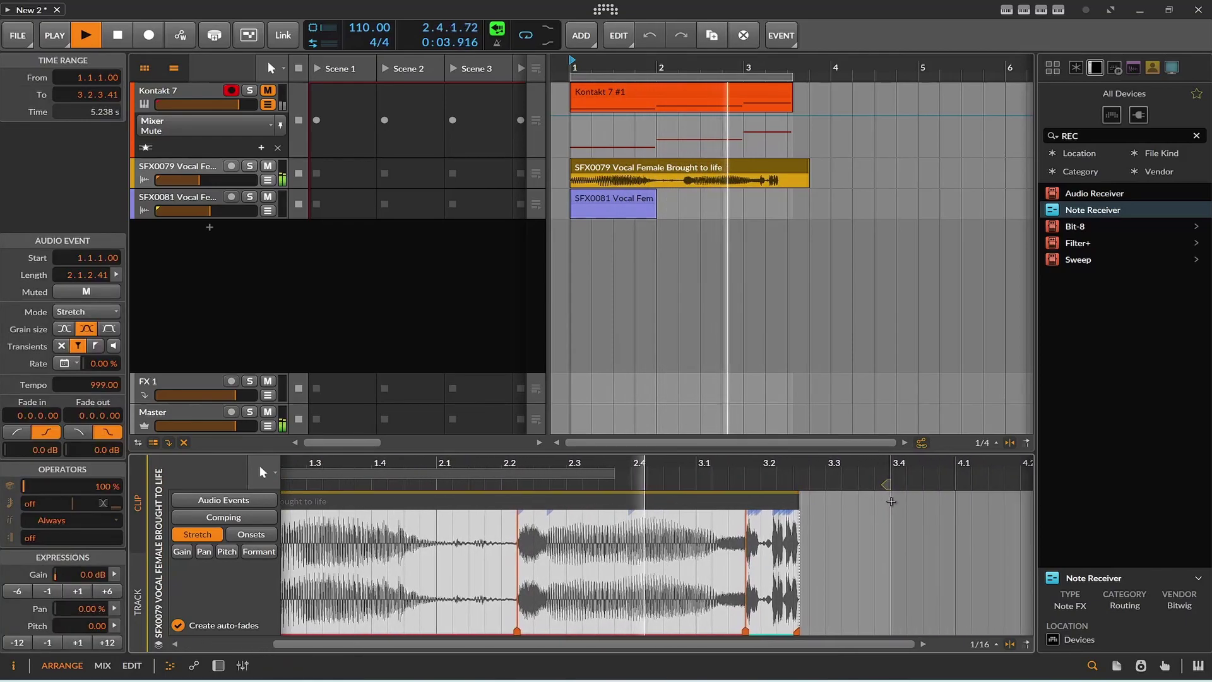
drag(799, 513, 1029, 513)
click(782, 501)
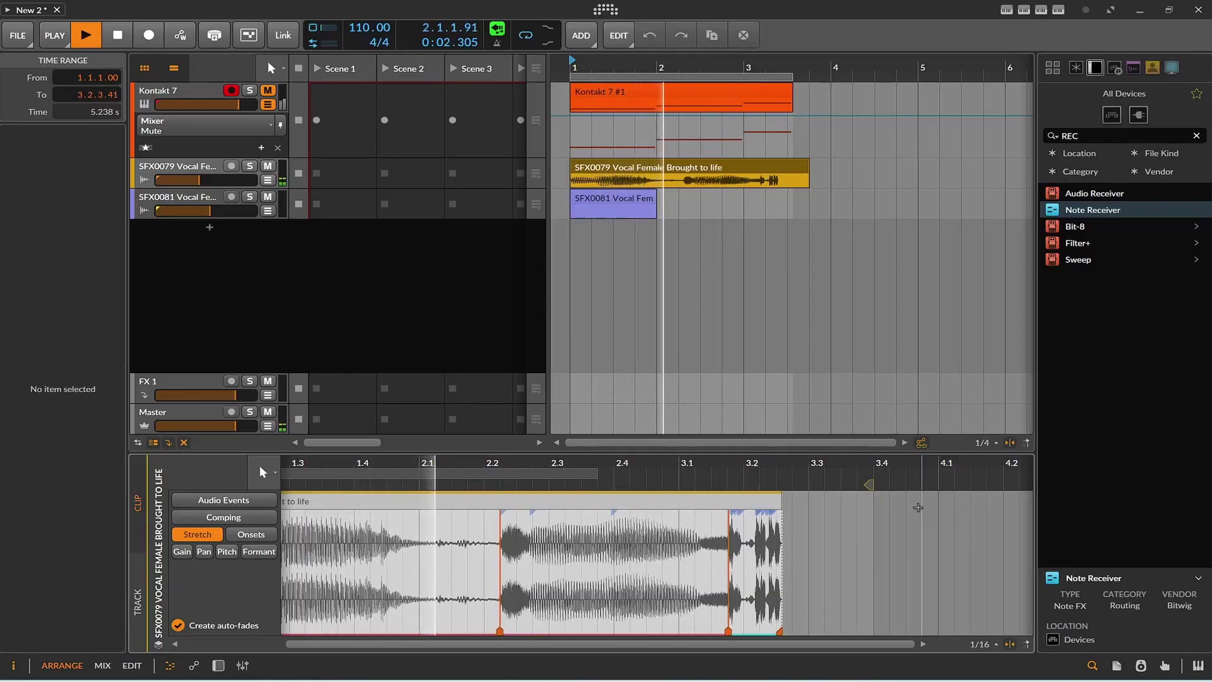
drag(806, 167, 960, 167)
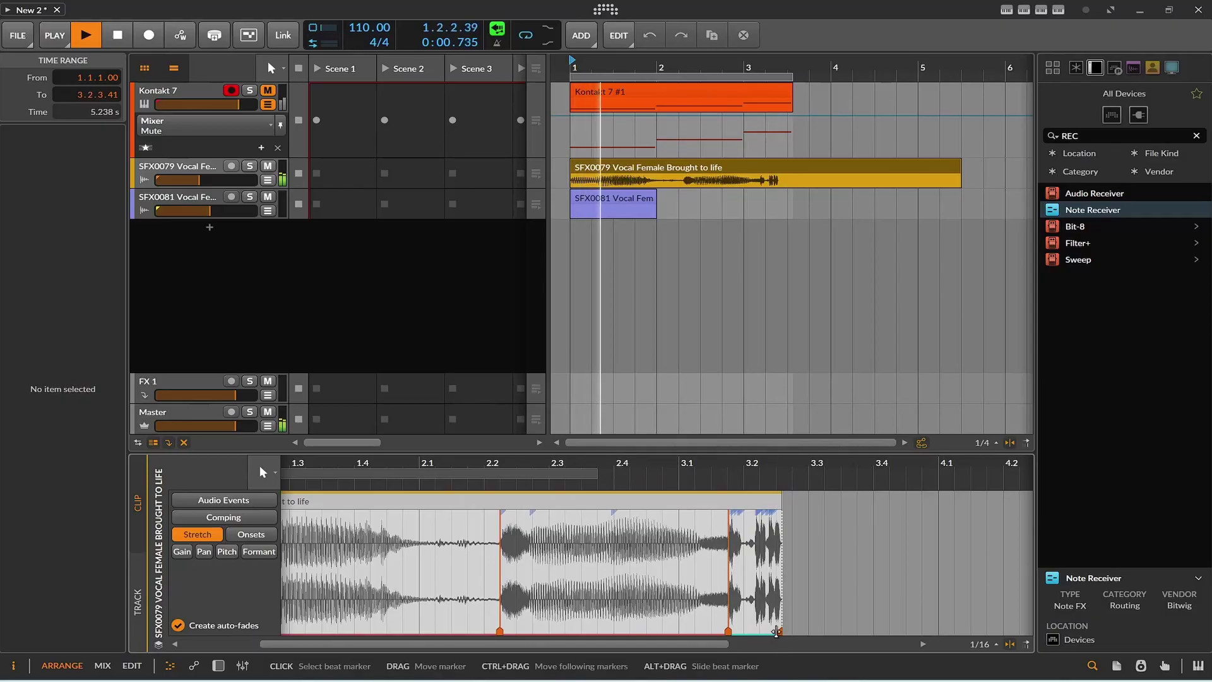
drag(780, 632, 1097, 651)
key(space)
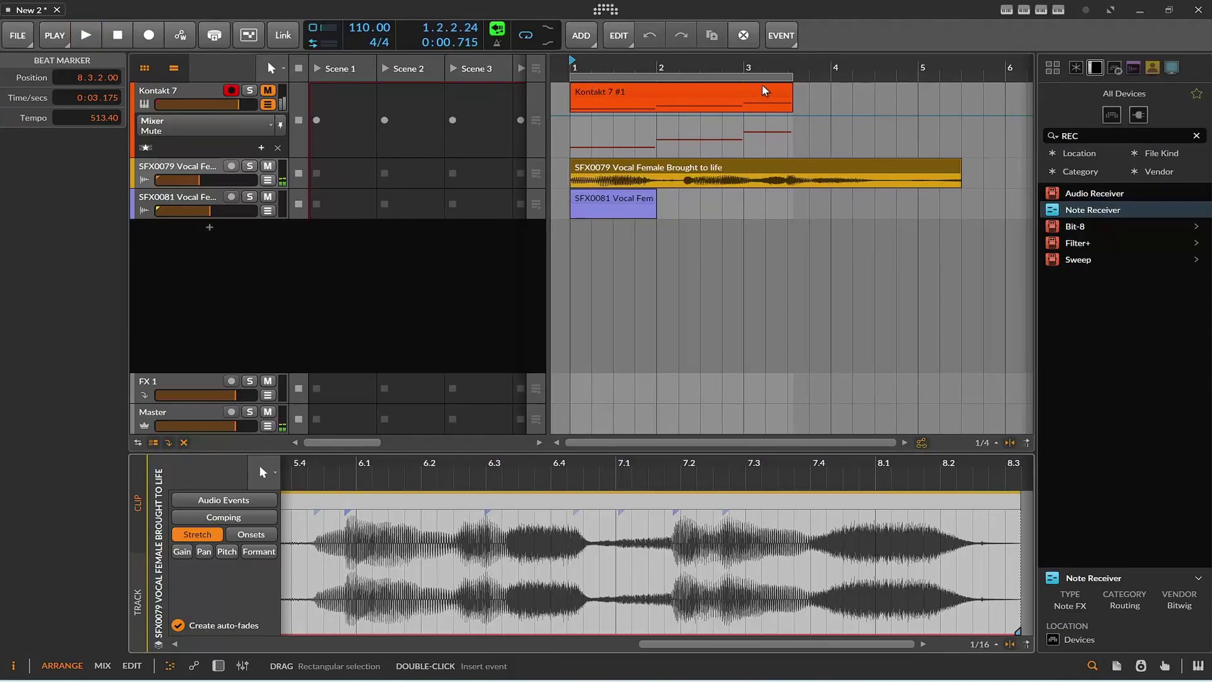
Step: Extend the arranger loop region to a length of 4.2.0.00 and play the stretched vocal through it
drag(792, 73, 955, 80)
key(space)
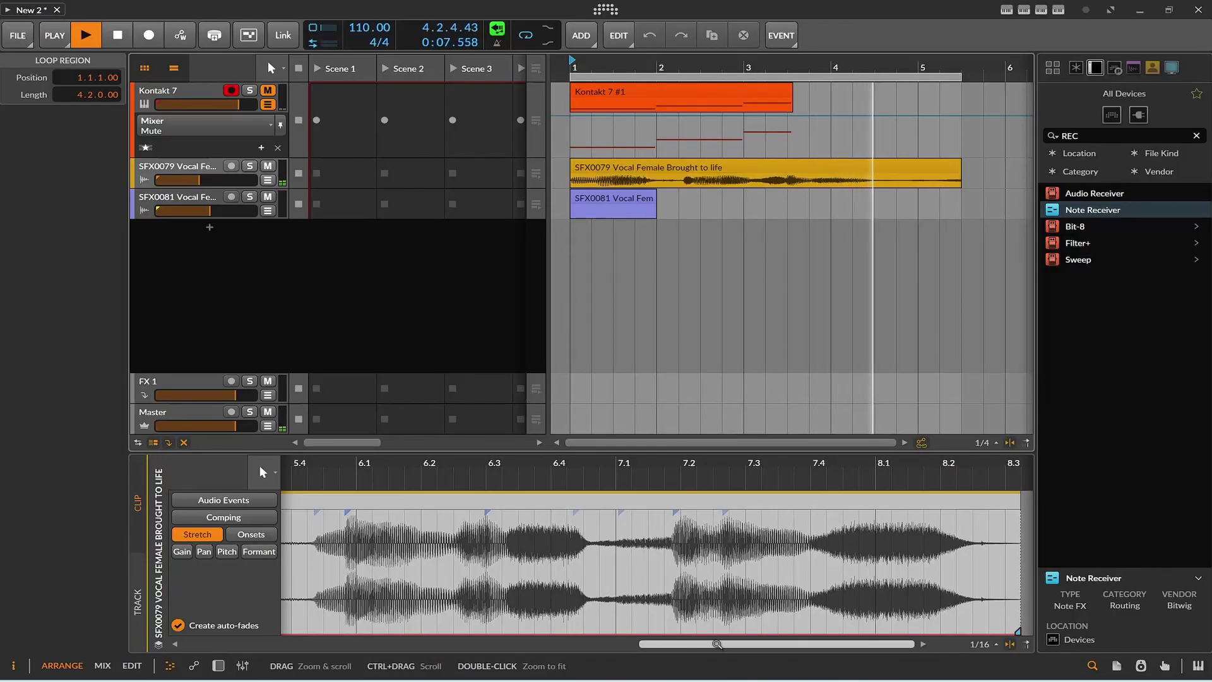
key(space)
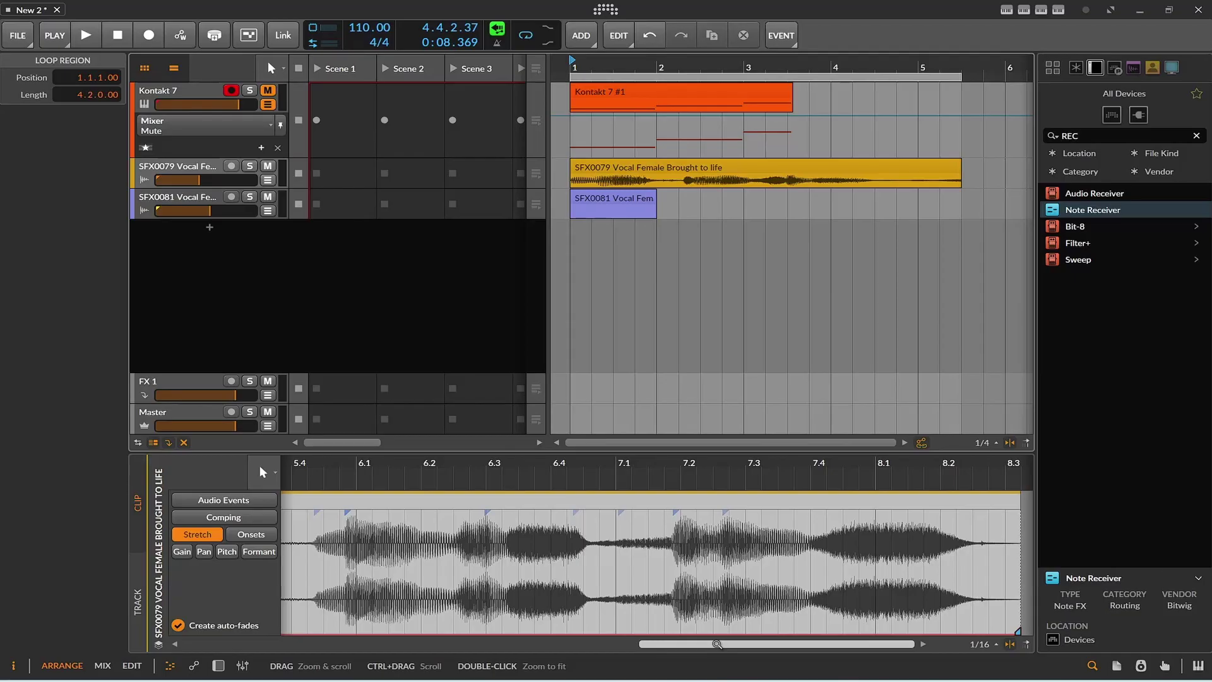
Step: Change the "Brought to life" audio event's stretch mode to Elastique and play the clip from the start
drag(722, 644, 246, 624)
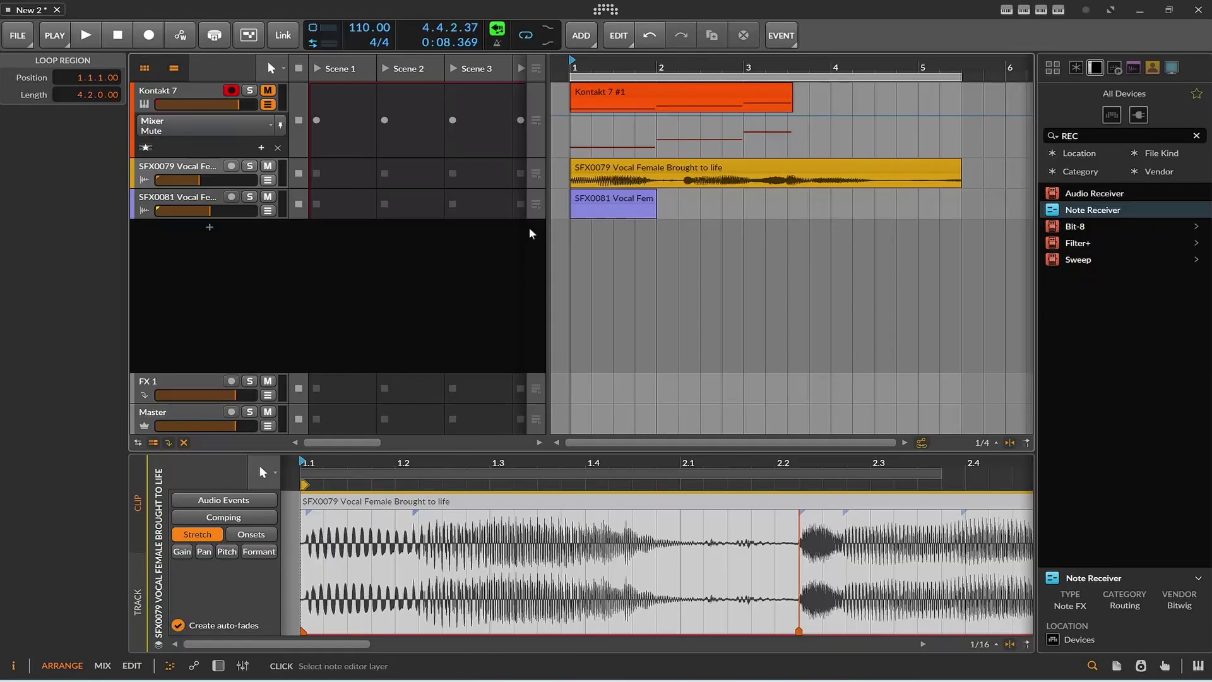
click(585, 172)
click(100, 464)
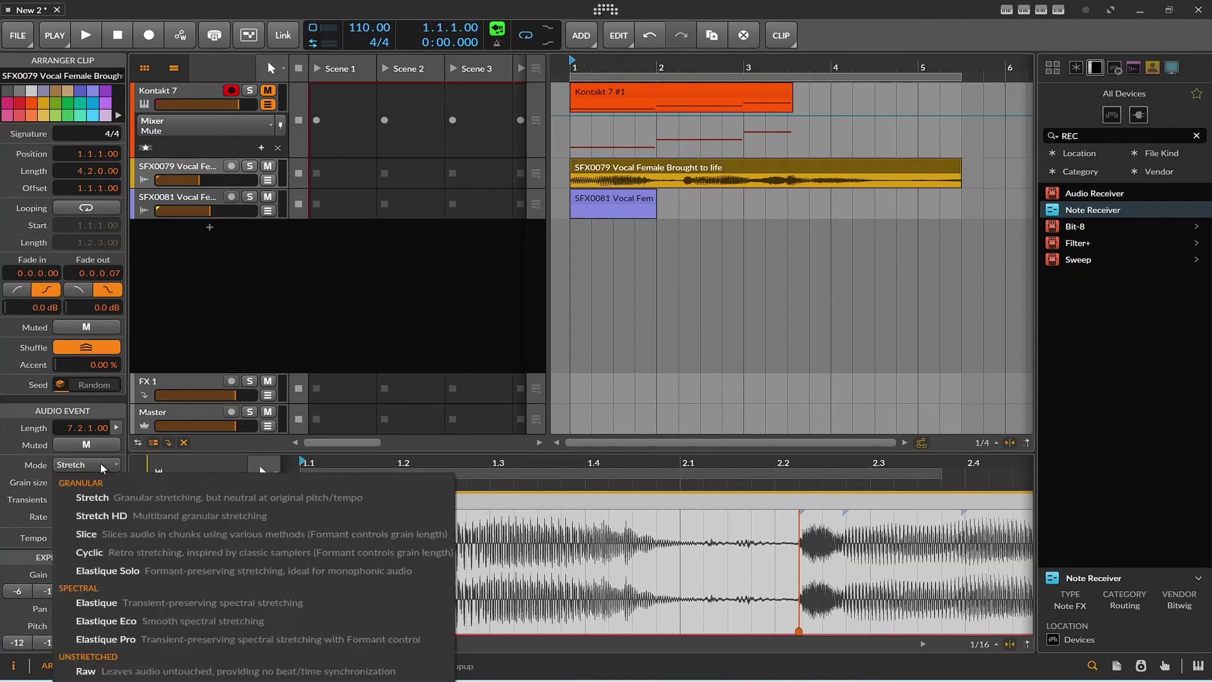
click(104, 603)
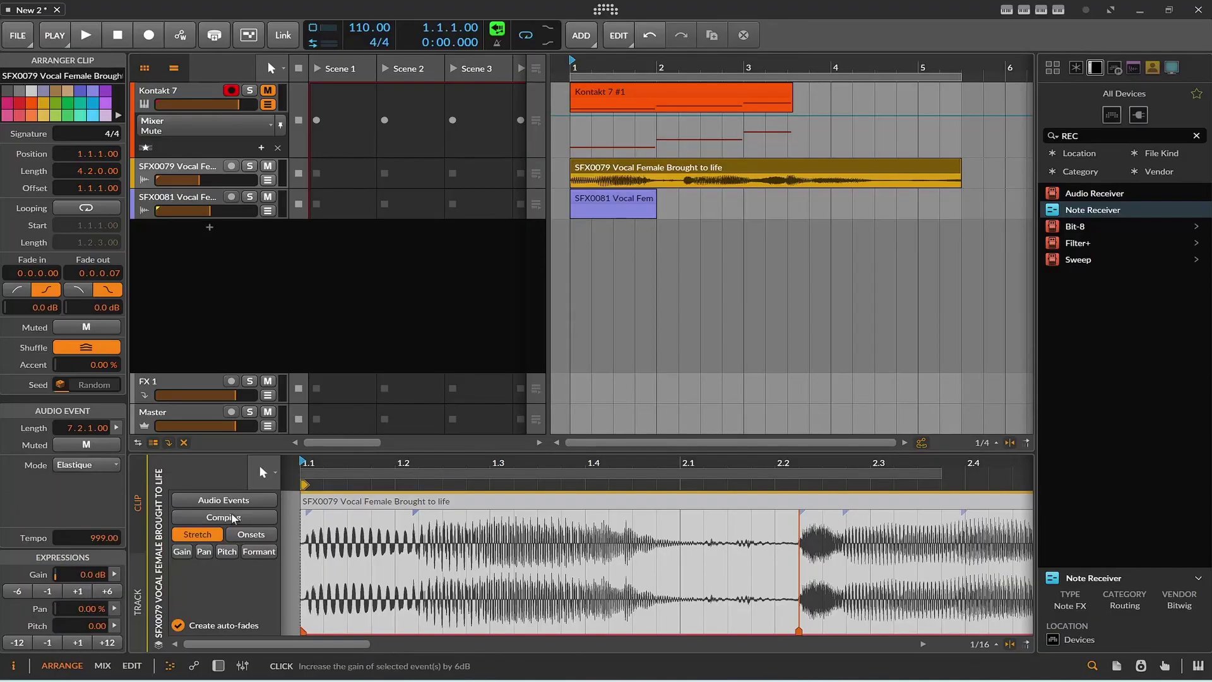
click(99, 44)
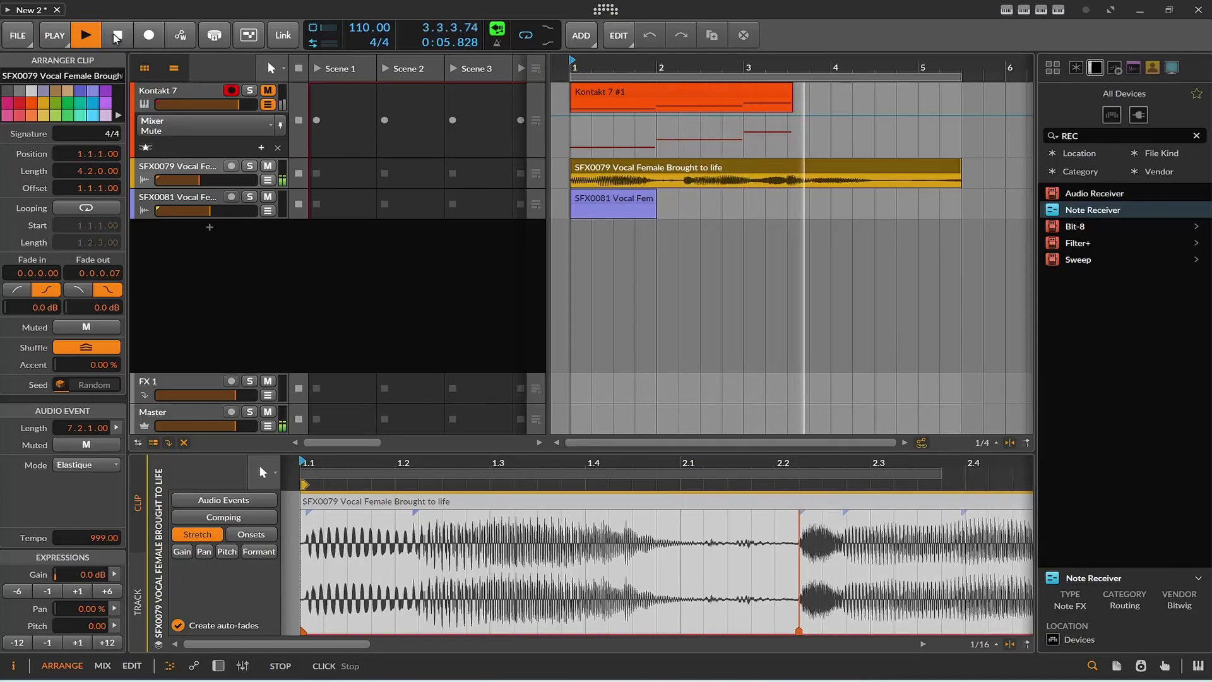
click(112, 33)
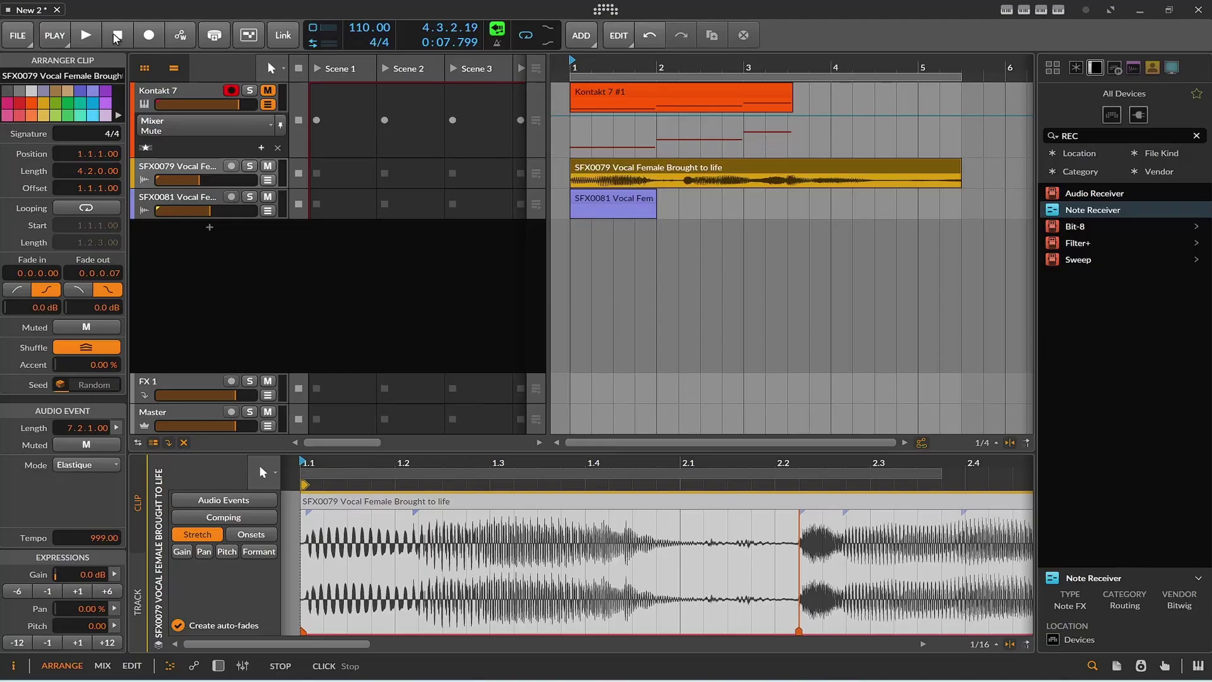
key(space)
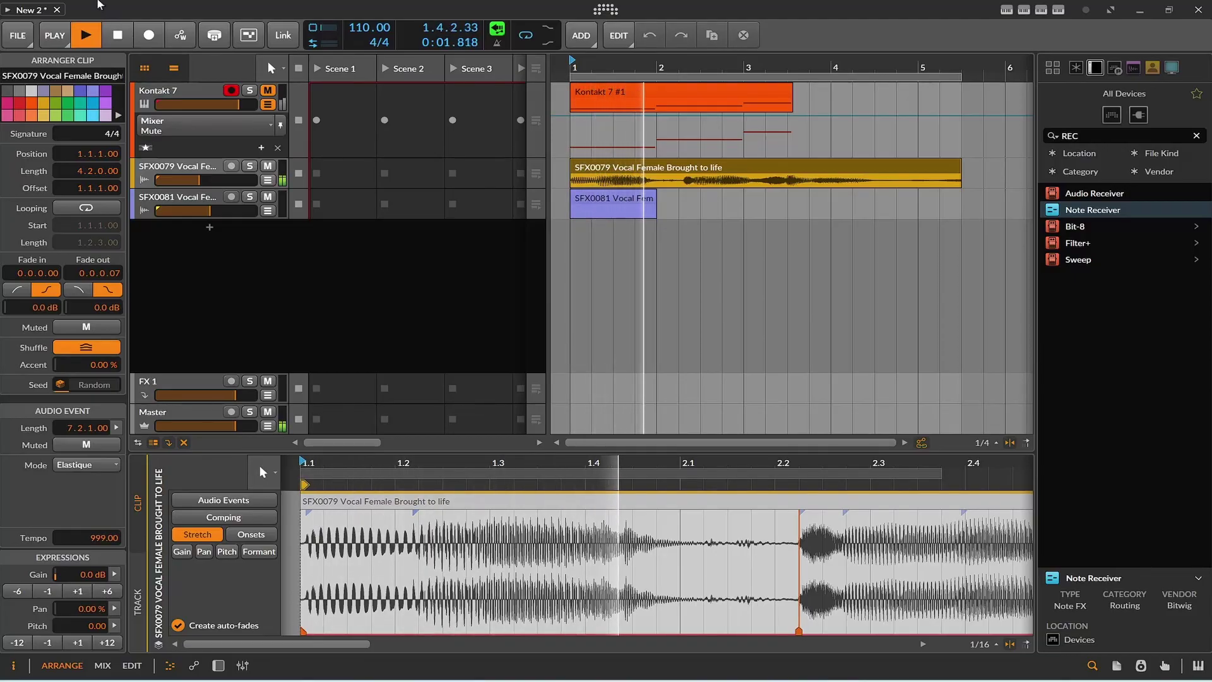